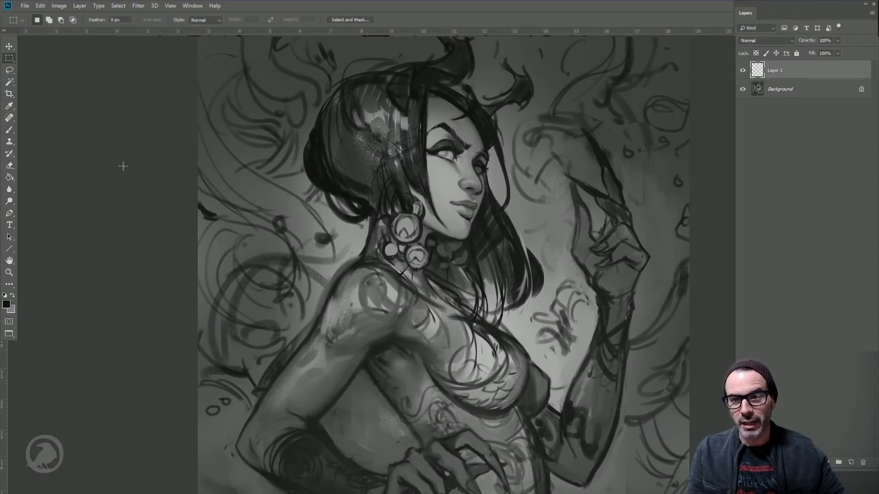
- Add a new empty layer above Layer 1
{"action": "left_click_drag", "start_coordinate": [392, 288], "coordinate": [348, 240]}
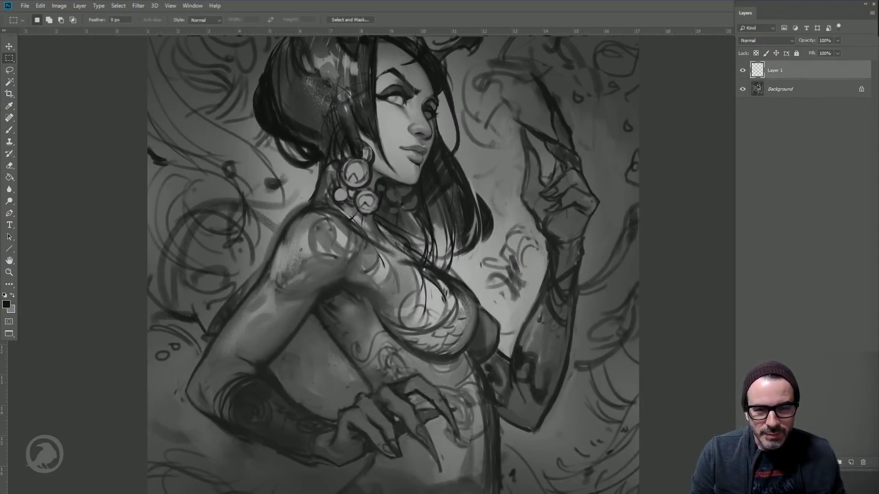
{"action": "left_click_drag", "start_coordinate": [492, 295], "coordinate": [413, 192]}
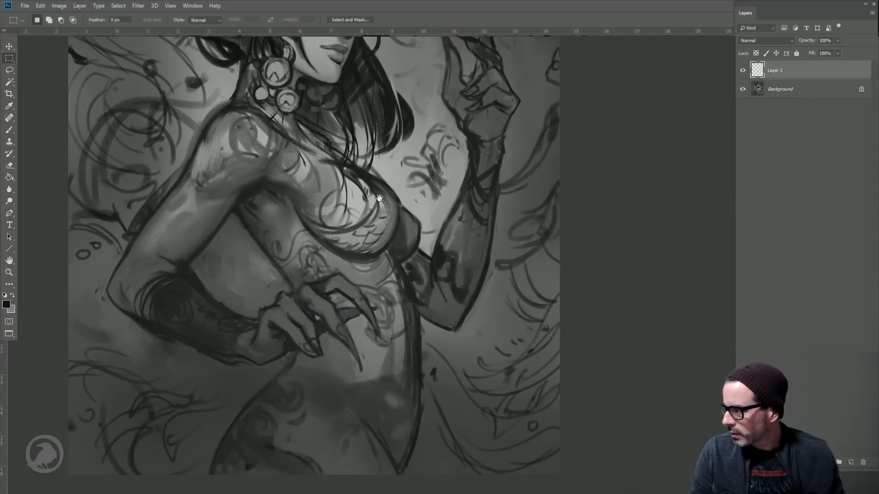
{"action": "left_click", "coordinate": [850, 464]}
{"action": "left_click_drag", "start_coordinate": [348, 227], "coordinate": [419, 326]}
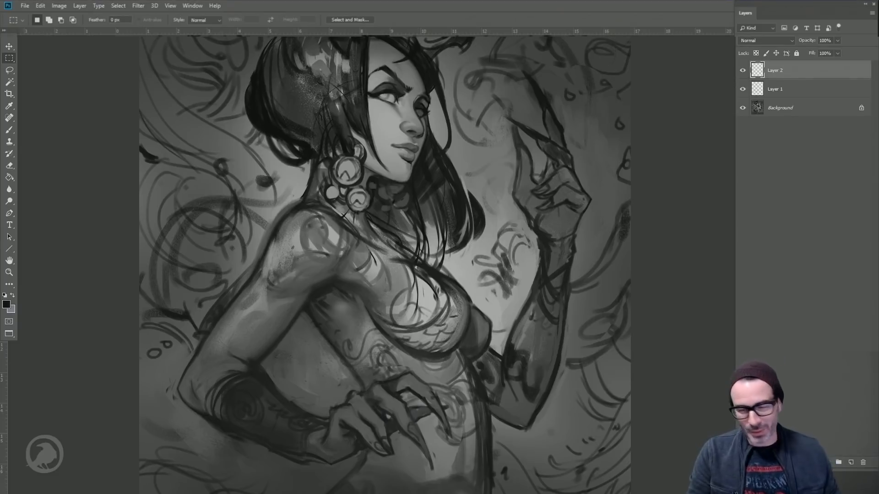
{"action": "left_click_drag", "start_coordinate": [323, 127], "coordinate": [307, 202]}
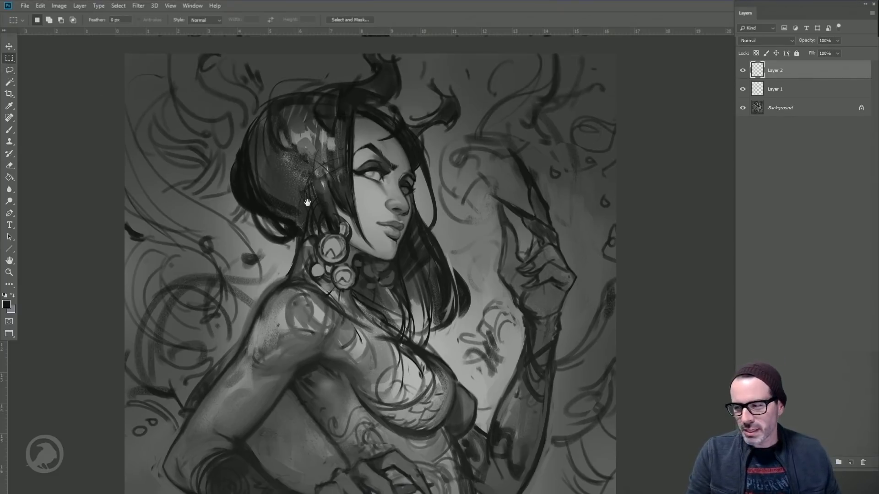
{"action": "left_click_drag", "start_coordinate": [239, 201], "coordinate": [237, 167]}
{"action": "left_click_drag", "start_coordinate": [285, 225], "coordinate": [270, 190]}
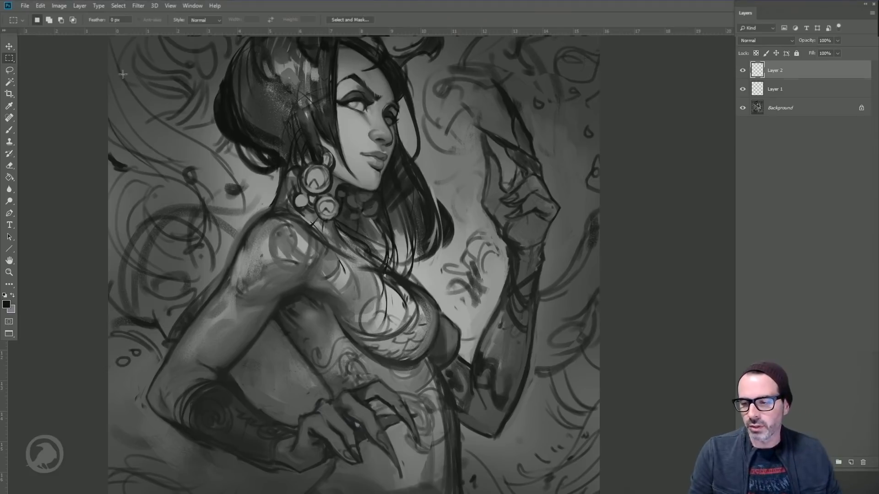
- Leave the full screen view, fetch the Zaleena concept art from another window and paste it into a new document
{"action": "left_click_drag", "start_coordinate": [9, 334], "coordinate": [37, 333]}
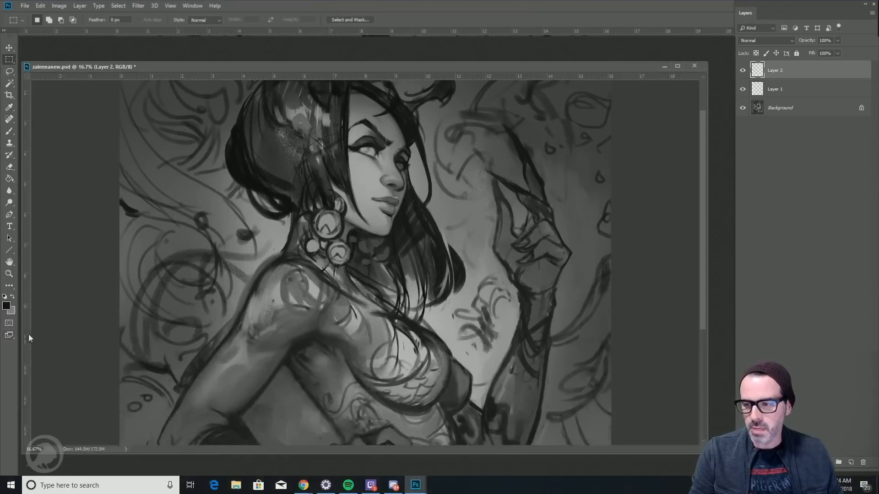
{"action": "key", "text": "alt+Tab"}
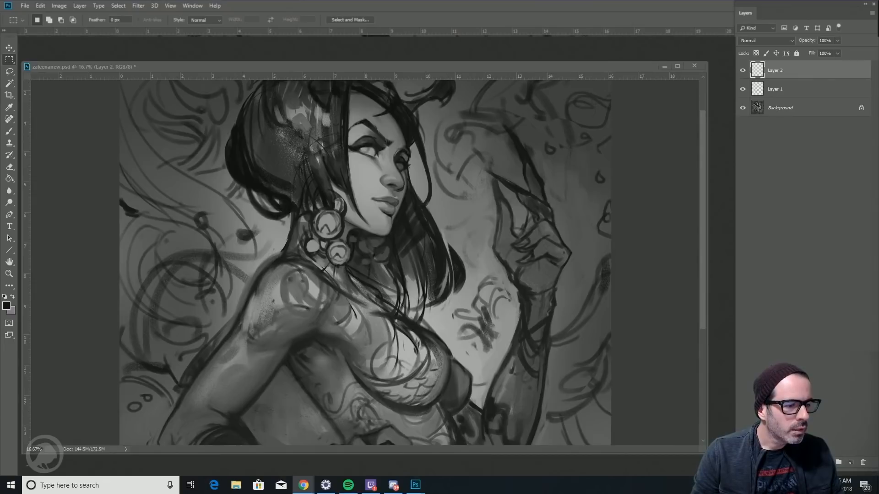
{"action": "left_click", "coordinate": [347, 46]}
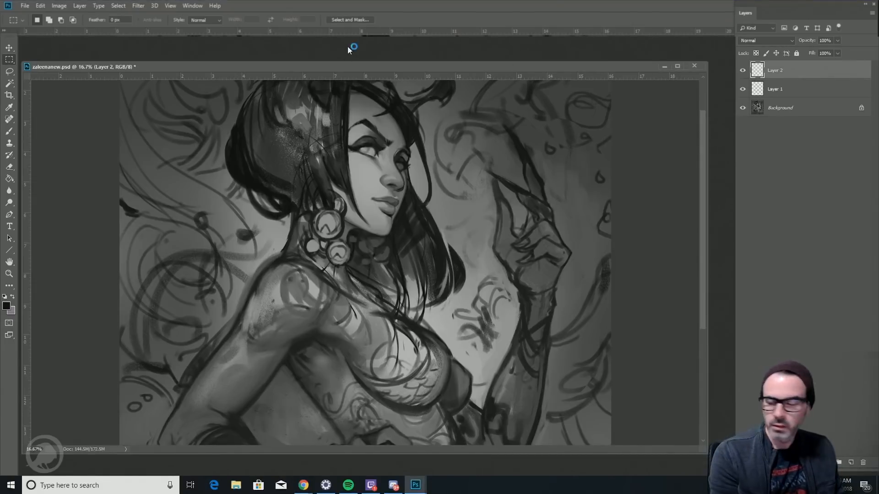
{"action": "key", "text": "ctrl+n"}
{"action": "key", "text": "Return"}
{"action": "key", "text": "ctrl+v"}
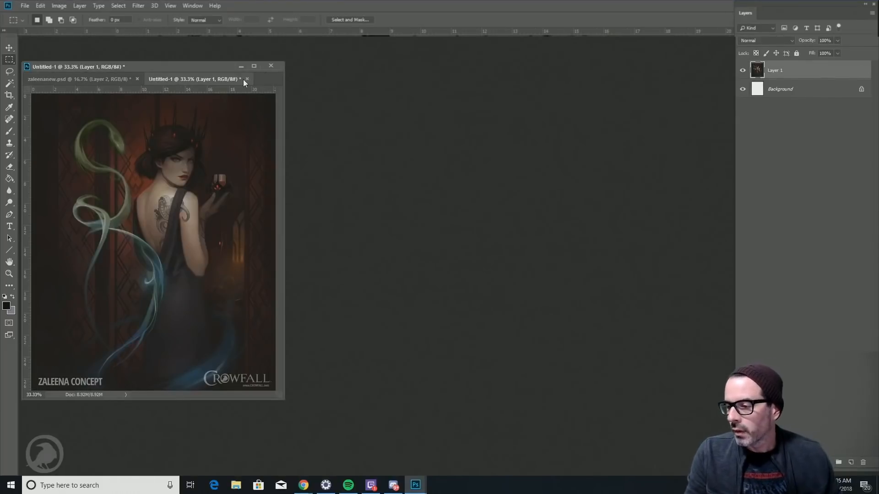
- Float the pasted concept art in its own window, show it in full screen with the menu bar and enlarge it to 50%
{"action": "left_click_drag", "start_coordinate": [243, 78], "coordinate": [209, 37]}
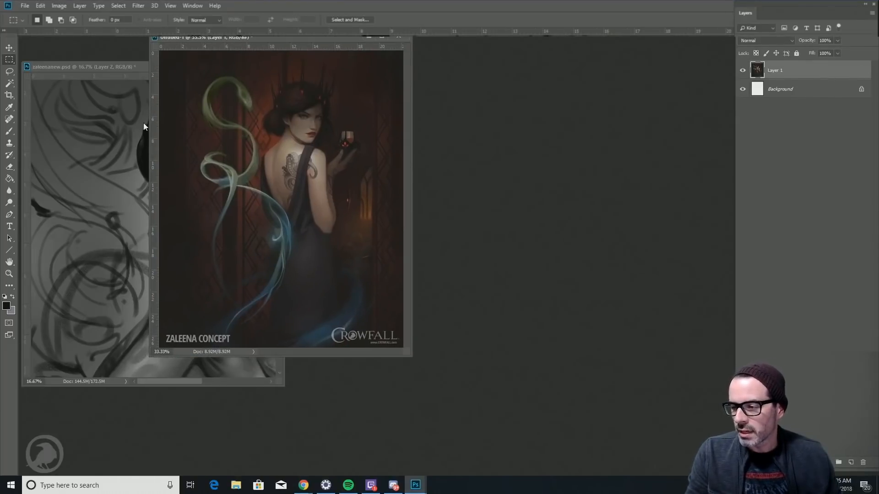
{"action": "left_click", "coordinate": [10, 337]}
{"action": "left_click", "coordinate": [102, 344]}
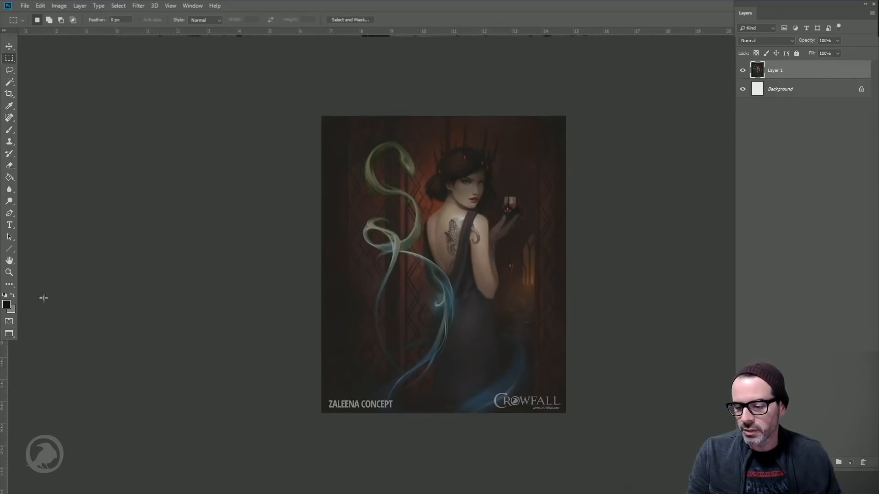
{"action": "left_click", "coordinate": [10, 273]}
{"action": "left_click", "coordinate": [550, 213]}
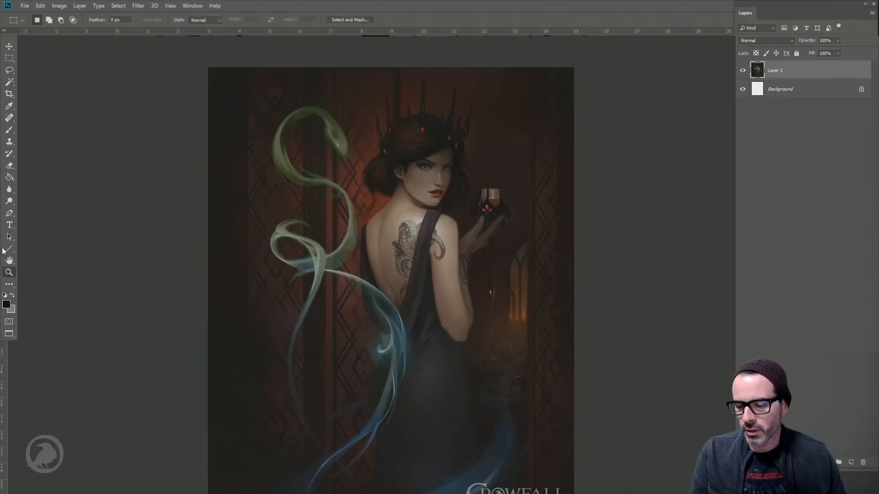
- Return to the windowed view and close the concept art document without saving it
{"action": "right_click", "coordinate": [9, 334]}
{"action": "left_click", "coordinate": [32, 337]}
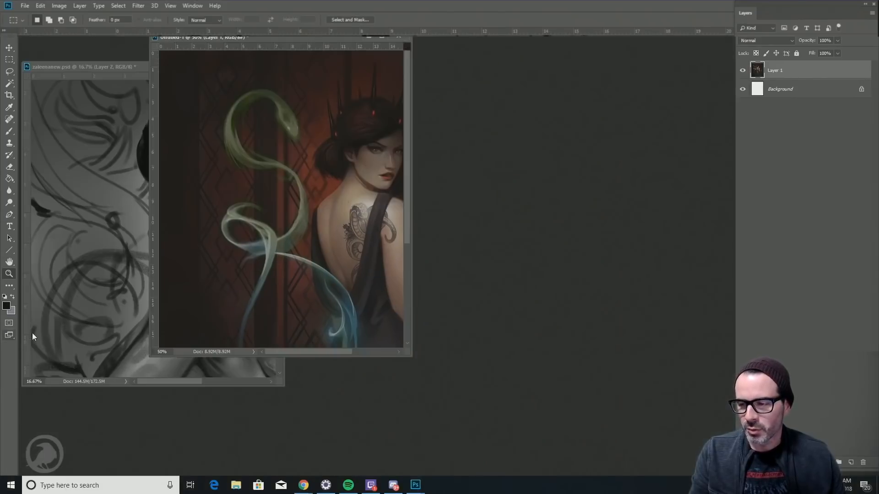
{"action": "left_click_drag", "start_coordinate": [266, 36], "coordinate": [285, 39]}
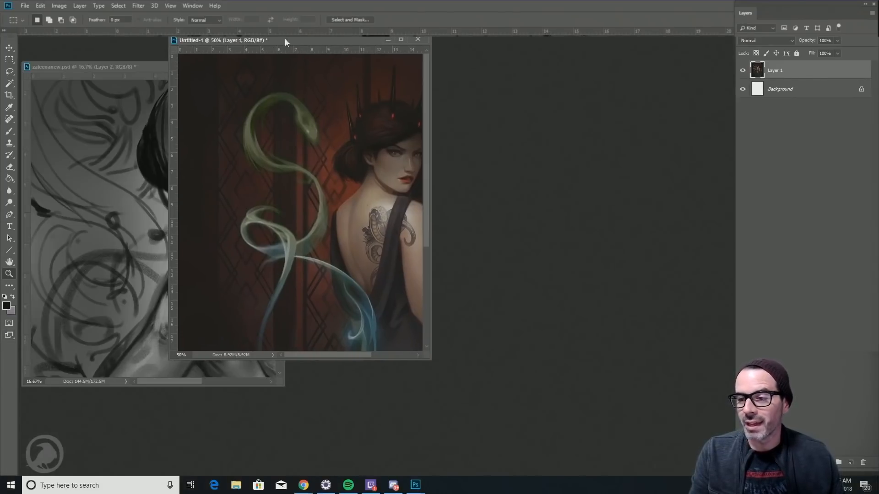
{"action": "left_click", "coordinate": [417, 40]}
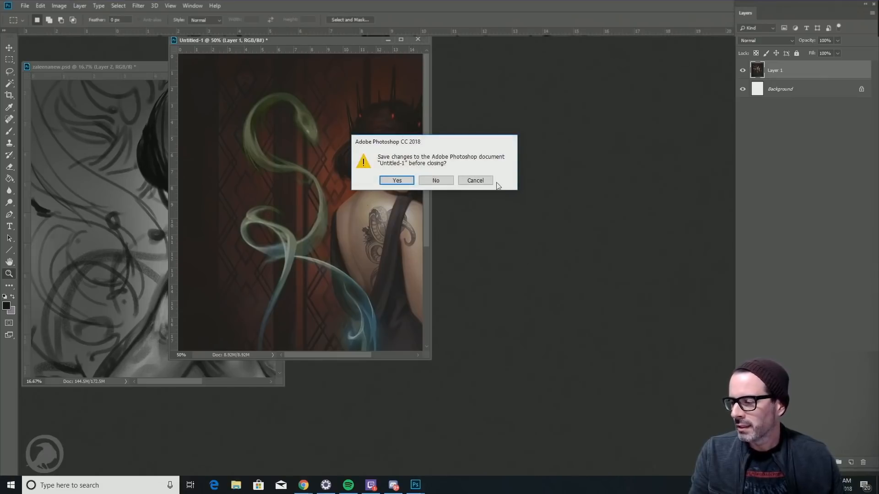
{"action": "left_click", "coordinate": [436, 181]}
- Bring the zaleenanew.psd painting back into full screen view with the menu bar
{"action": "left_click_drag", "start_coordinate": [194, 68], "coordinate": [295, 50]}
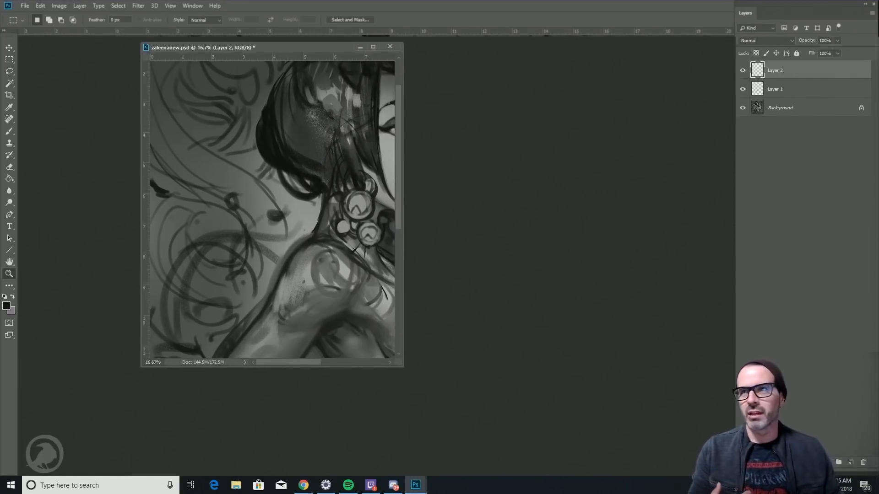
{"action": "left_click", "coordinate": [14, 336]}
{"action": "left_click", "coordinate": [78, 344]}
{"action": "left_click_drag", "start_coordinate": [446, 170], "coordinate": [427, 197]}
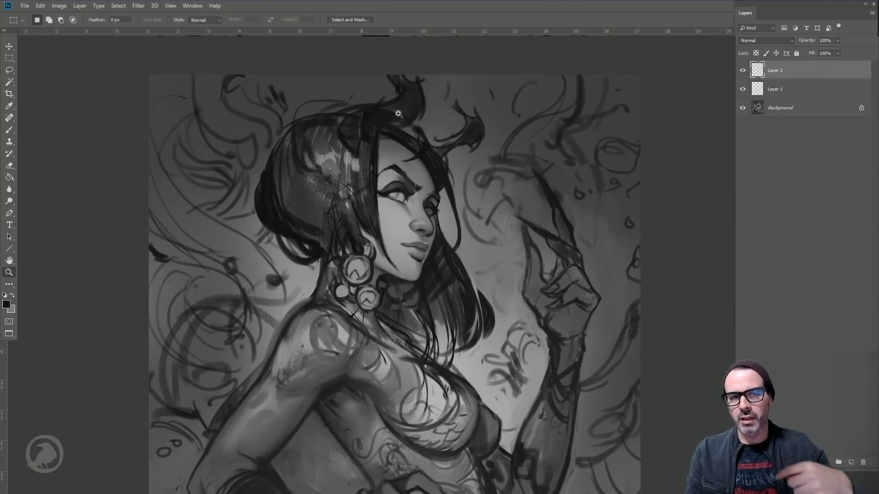
{"action": "left_click_drag", "start_coordinate": [424, 317], "coordinate": [402, 213]}
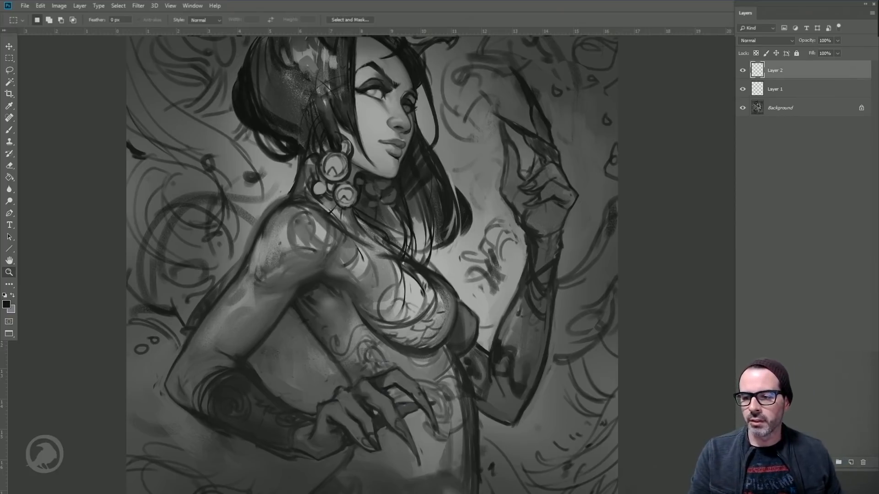
{"action": "left_click", "coordinate": [9, 59]}
{"action": "left_click_drag", "start_coordinate": [429, 175], "coordinate": [419, 221]}
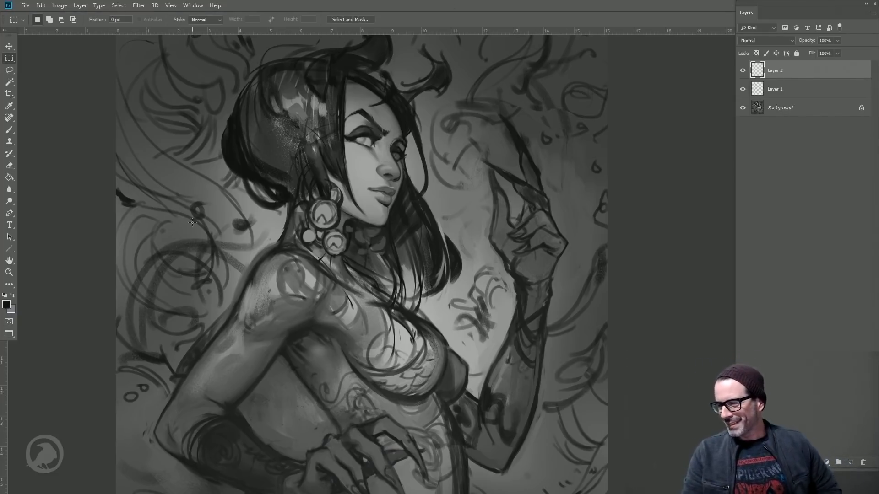
{"action": "left_click", "coordinate": [9, 273]}
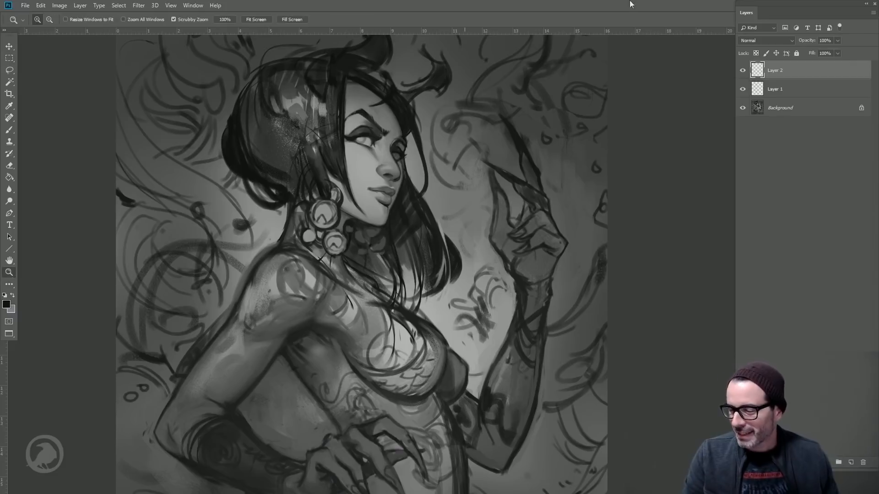
{"action": "left_click_drag", "start_coordinate": [490, 373], "coordinate": [507, 301]}
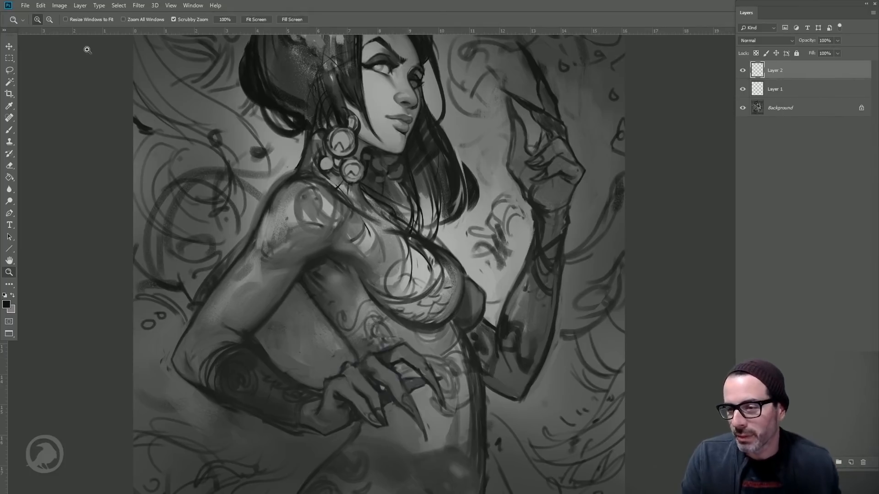
{"action": "left_click_drag", "start_coordinate": [452, 349], "coordinate": [388, 471]}
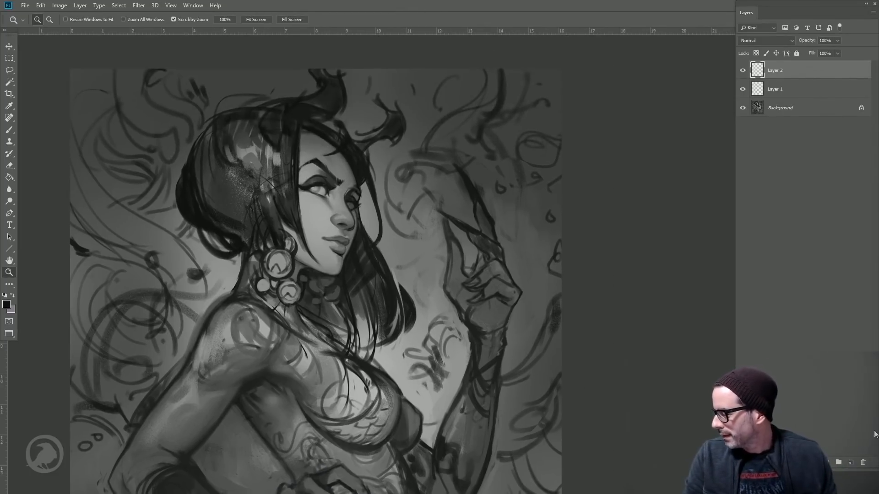
- Add a new layer on top of the stack and fill it with a mid grey sampled from the sketch
{"action": "left_click", "coordinate": [851, 463]}
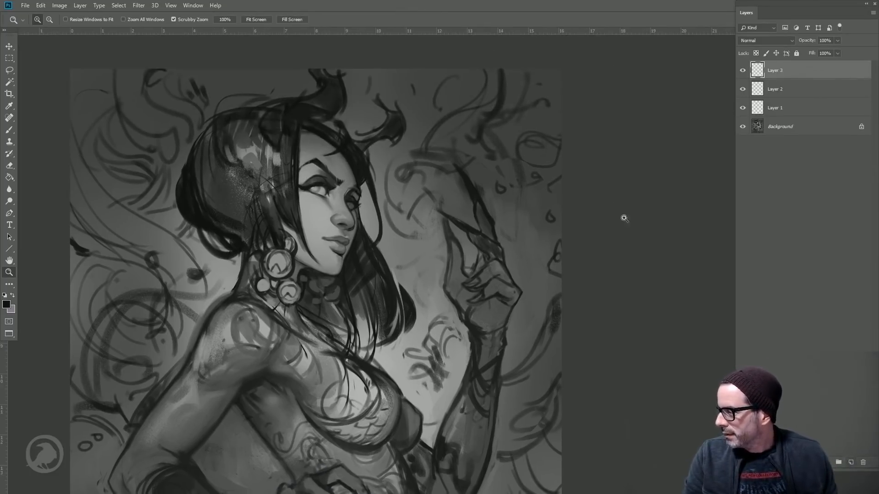
{"action": "left_click", "coordinate": [9, 177]}
{"action": "left_click", "coordinate": [167, 250], "text": "alt"}
{"action": "left_click", "coordinate": [272, 255]}
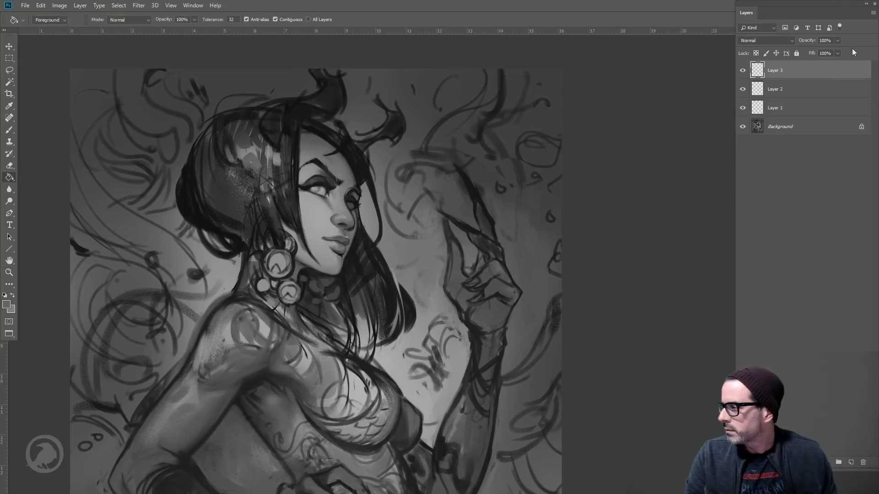
- Lower the opacity of the grey fill layer to 32% so the sketch shows through
{"action": "left_click", "coordinate": [839, 41]}
{"action": "left_click_drag", "start_coordinate": [819, 51], "coordinate": [810, 54]}
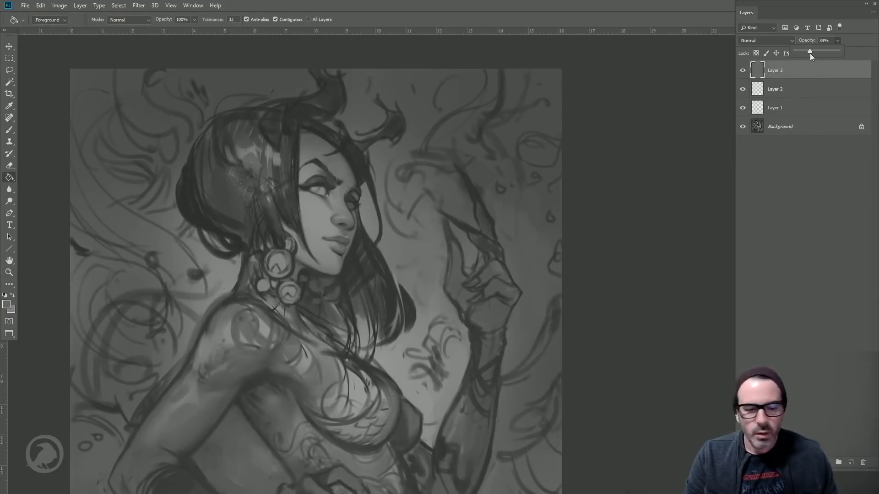
{"action": "key", "text": "Return"}
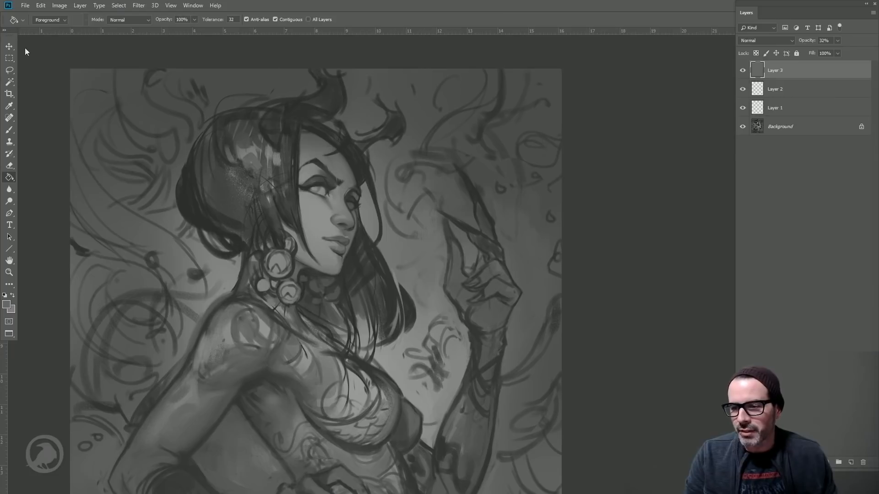
- Select the Brush tool for work around the face and set the foreground colour to dark grey 191919
{"action": "left_click", "coordinate": [9, 58]}
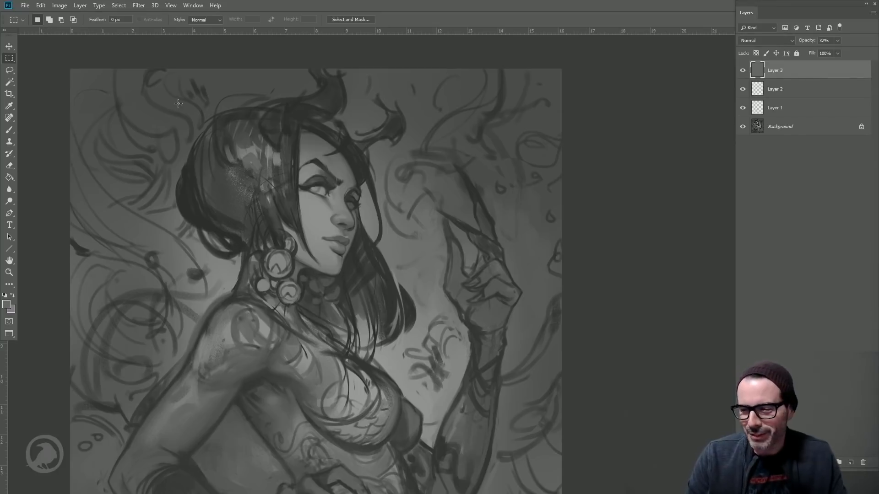
{"action": "key", "text": "z"}
{"action": "left_click", "coordinate": [221, 172]}
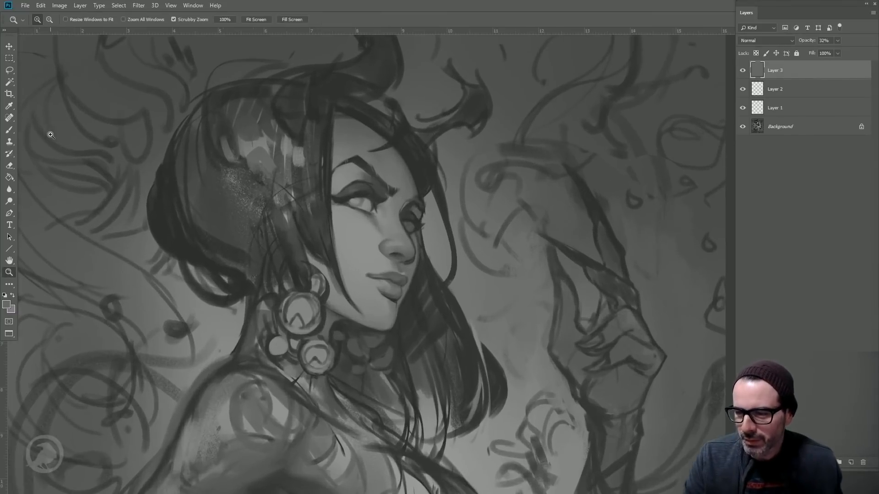
{"action": "key", "text": "b"}
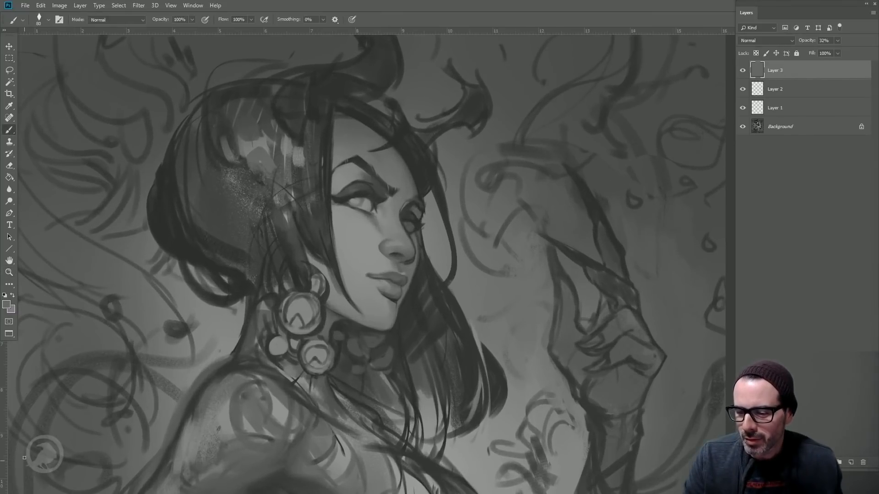
{"action": "left_click", "coordinate": [6, 305]}
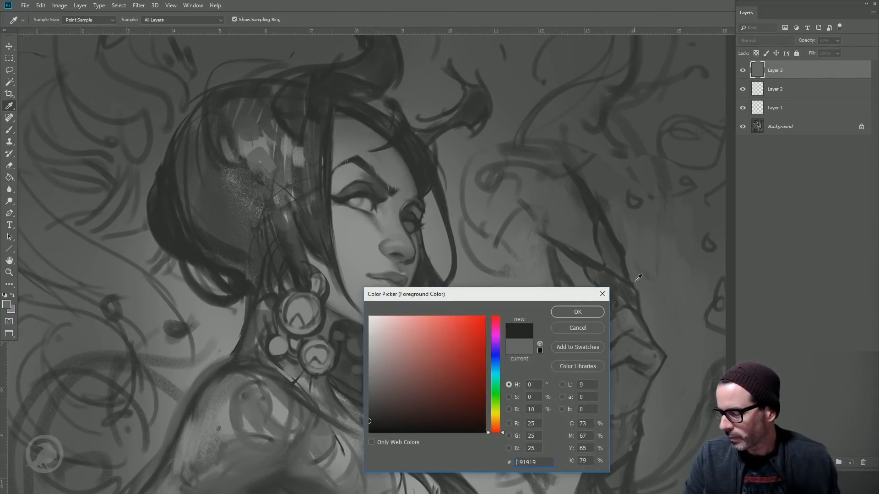
{"action": "left_click", "coordinate": [578, 312]}
- Add a new empty layer above the grey fill layer
{"action": "left_click_drag", "start_coordinate": [279, 205], "coordinate": [255, 209]}
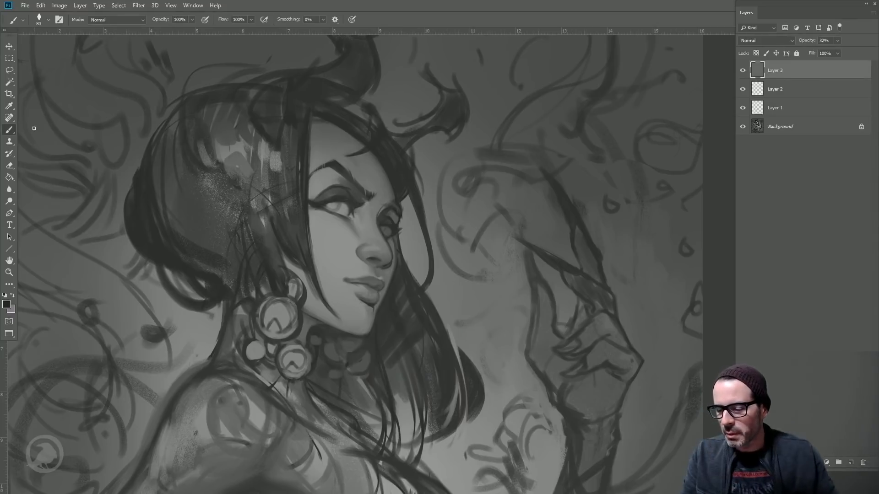
{"action": "left_click_drag", "start_coordinate": [325, 257], "coordinate": [333, 247]}
{"action": "key", "text": "ctrl+shift+alt+n"}
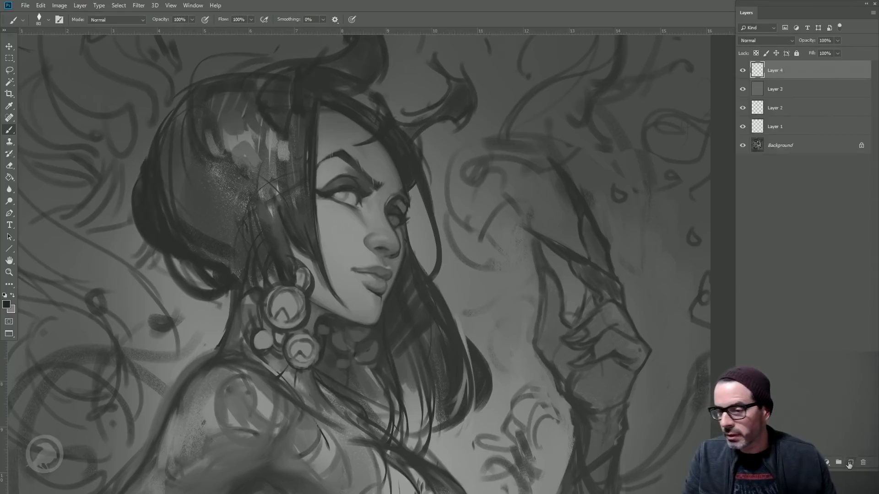
- Change the brush's foreground colour to a darker near-black and reduce the brush size
{"action": "left_click", "coordinate": [6, 305]}
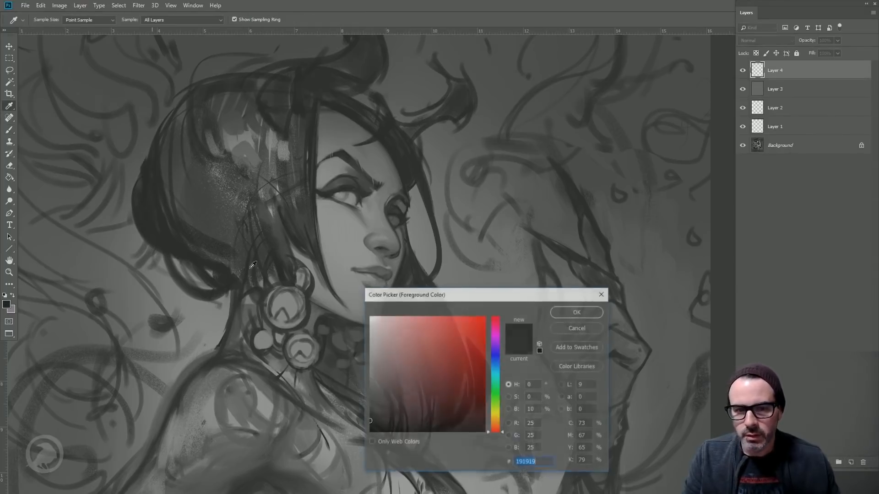
{"action": "key", "text": "b"}
{"action": "left_click", "coordinate": [569, 316]}
{"action": "left_click_drag", "start_coordinate": [187, 181], "coordinate": [173, 188]}
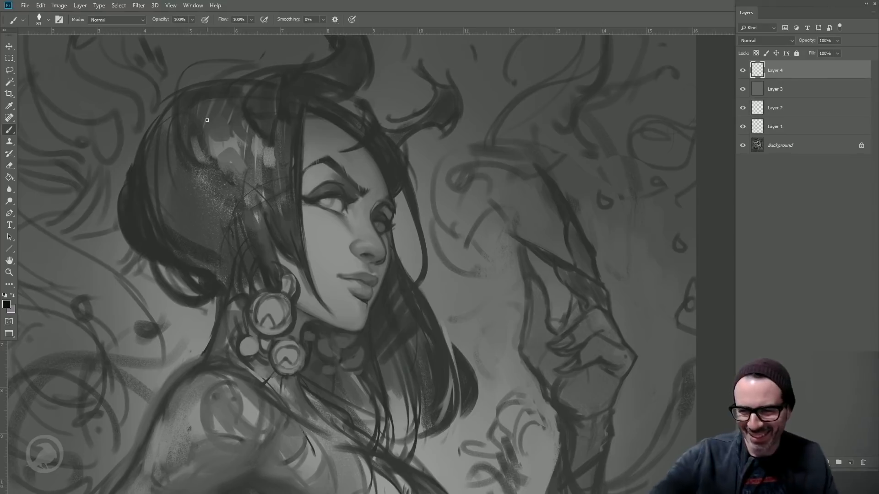
{"action": "key", "text": "bracketleft"}
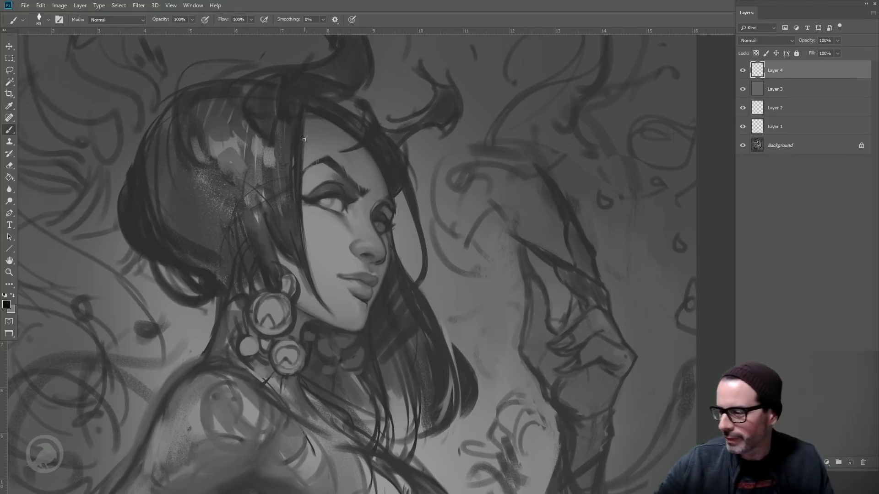
- Shrink the brush further for fine line work on the new layer
{"action": "key", "text": "bracketleft"}
{"action": "key", "text": "bracketleft"}
{"action": "key", "text": "bracketleft"}
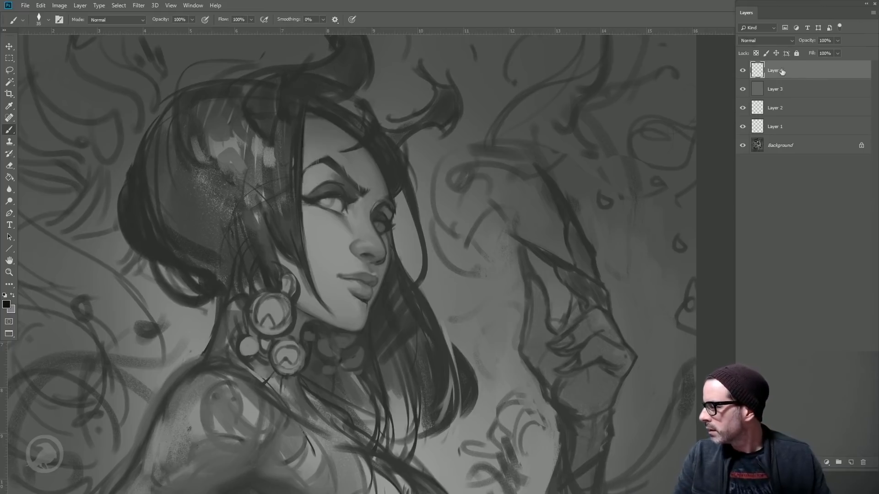
- Refill the grey overlay layer, Layer 3, with a lighter grey using the Paint Bucket tool
{"action": "key", "text": "alt+bracketleft"}
{"action": "left_click", "coordinate": [10, 178]}
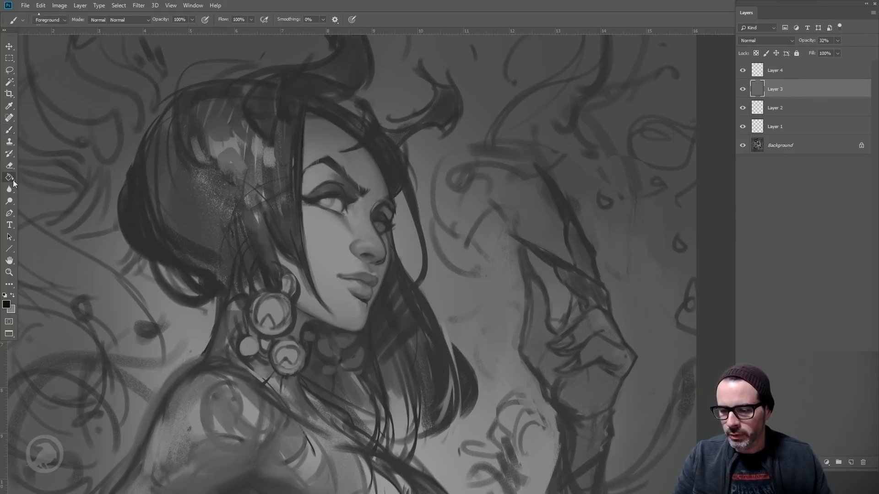
{"action": "left_click", "coordinate": [7, 304]}
{"action": "left_click", "coordinate": [282, 331]}
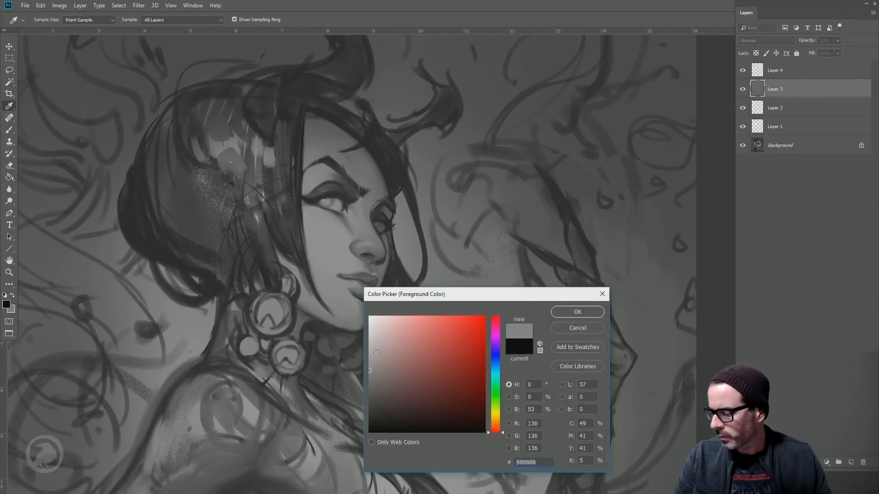
{"action": "left_click", "coordinate": [370, 343]}
{"action": "left_click", "coordinate": [587, 314]}
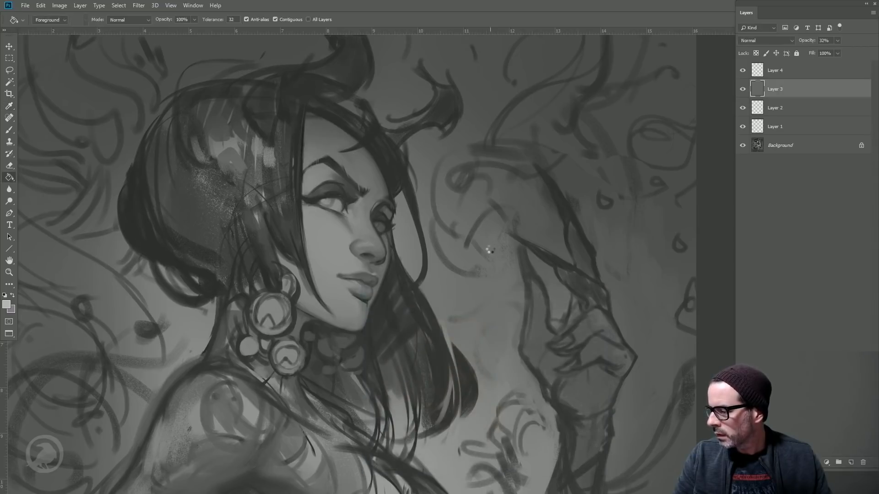
{"action": "left_click", "coordinate": [489, 248]}
- Return to Layer 4 with the Brush tool and set the foreground colour to black 000000
{"action": "left_click", "coordinate": [780, 72]}
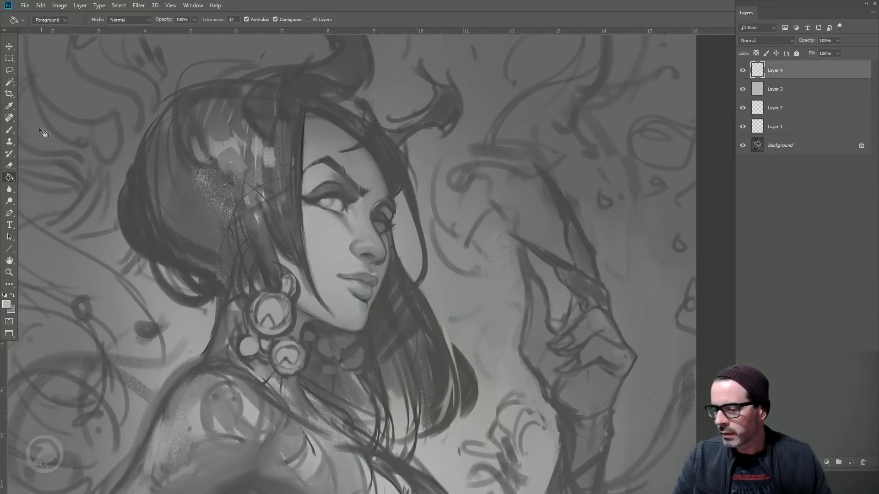
{"action": "left_click", "coordinate": [10, 129]}
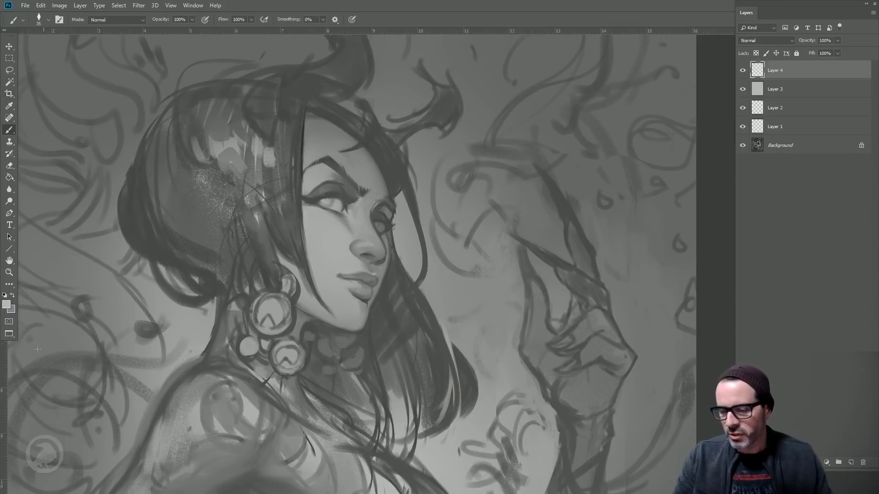
{"action": "left_click", "coordinate": [6, 304]}
{"action": "type", "text": "000000"}
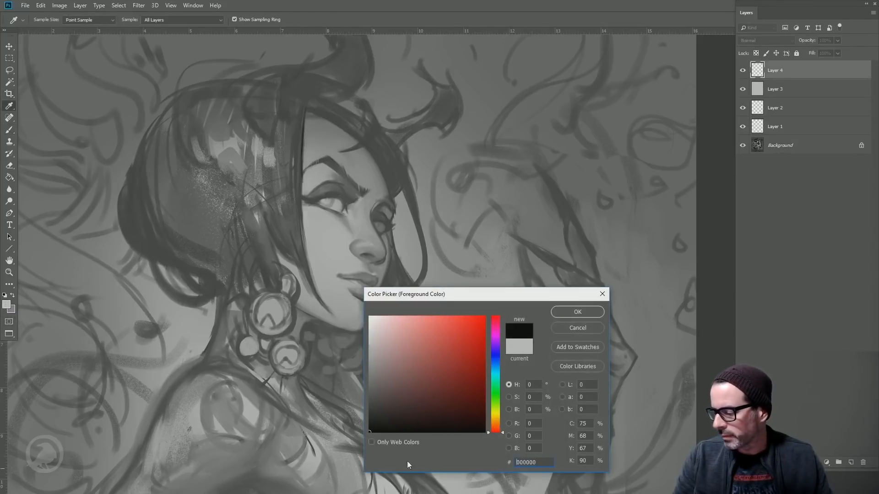
{"action": "left_click", "coordinate": [571, 308]}
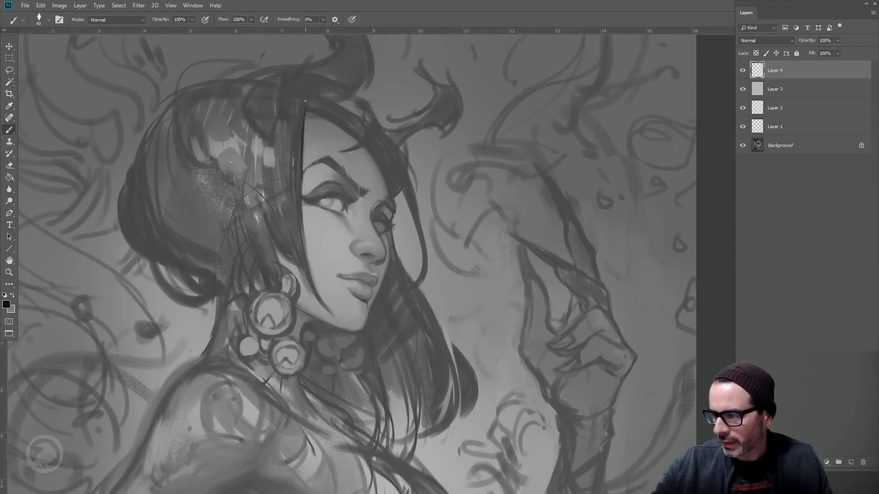
- Draw a thin black line along the hair edge framing the face, from the forehead down to the cheek
{"action": "key", "text": "["}
{"action": "left_click_drag", "start_coordinate": [305, 100], "coordinate": [301, 178]}
{"action": "left_click_drag", "start_coordinate": [301, 144], "coordinate": [302, 238]}
{"action": "left_click_drag", "start_coordinate": [301, 203], "coordinate": [314, 288]}
- Draw tapering strands inside the front hair lock, converging towards its pointed tip beside the jaw
{"action": "key", "text": "]"}
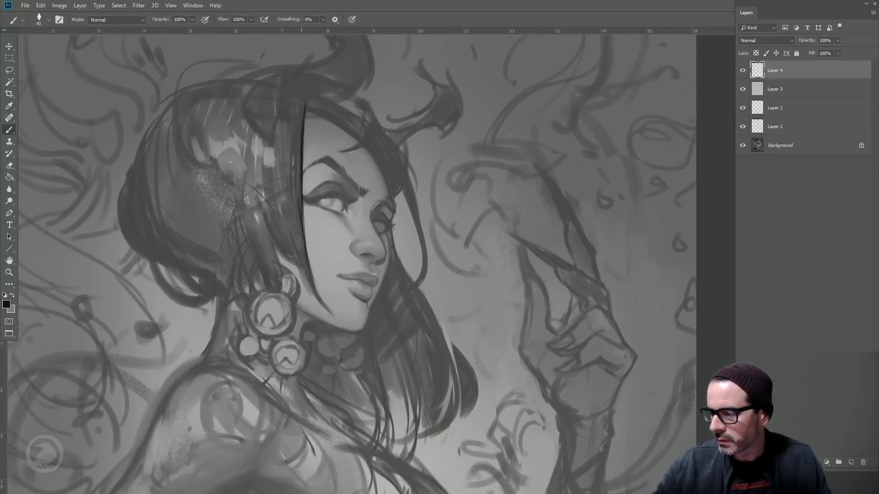
{"action": "left_click_drag", "start_coordinate": [275, 142], "coordinate": [285, 229]}
{"action": "left_click_drag", "start_coordinate": [277, 186], "coordinate": [287, 230]}
{"action": "left_click_drag", "start_coordinate": [287, 227], "coordinate": [302, 273]}
{"action": "left_click_drag", "start_coordinate": [282, 209], "coordinate": [291, 242]}
{"action": "left_click_drag", "start_coordinate": [292, 243], "coordinate": [318, 295]}
{"action": "key", "text": "["}
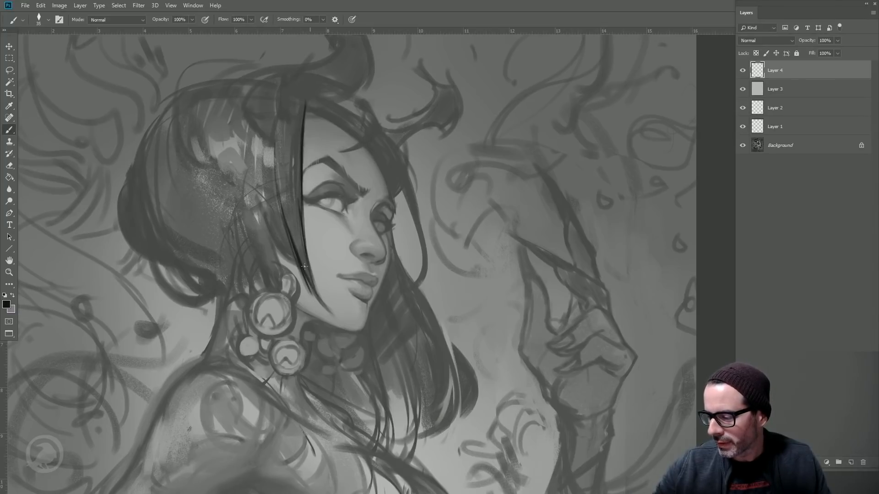
{"action": "left_click_drag", "start_coordinate": [303, 260], "coordinate": [325, 309]}
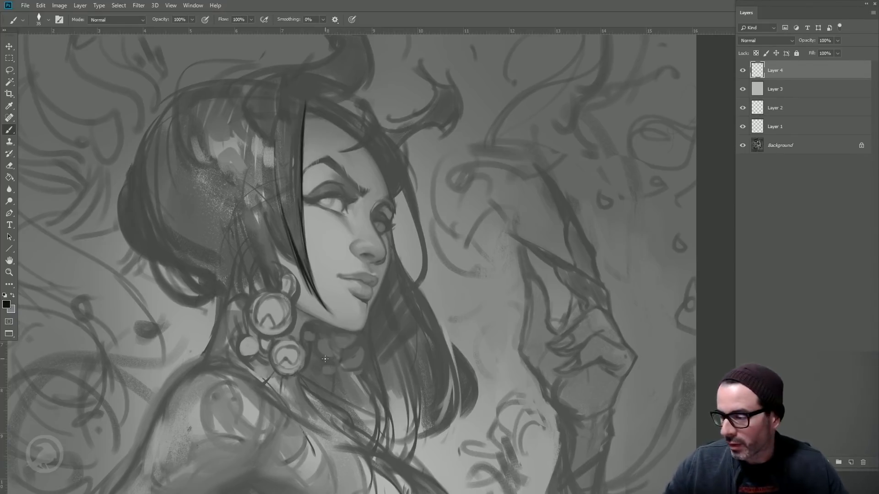
- Line the back edge of the front hair lock with a slightly larger brush, curving down above the earring
{"action": "left_click_drag", "start_coordinate": [274, 147], "coordinate": [277, 194]}
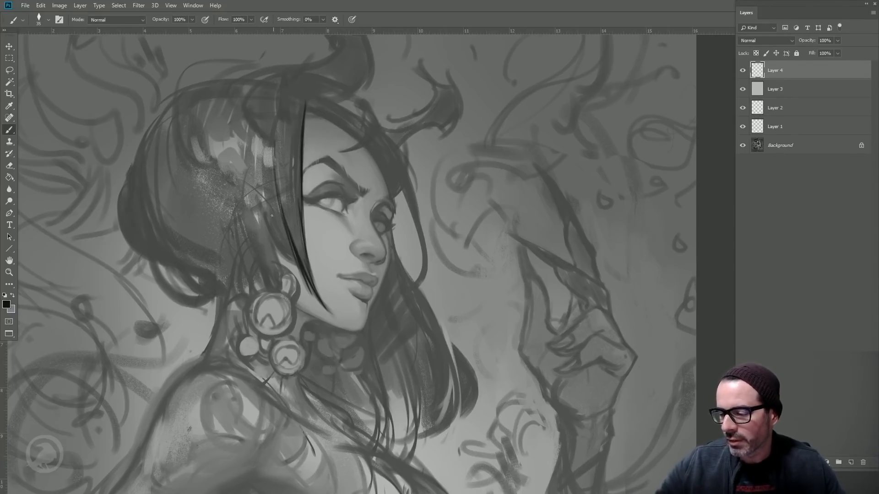
{"action": "key", "text": "bracketright"}
{"action": "left_click_drag", "start_coordinate": [270, 233], "coordinate": [296, 265]}
{"action": "left_click_drag", "start_coordinate": [262, 214], "coordinate": [296, 264]}
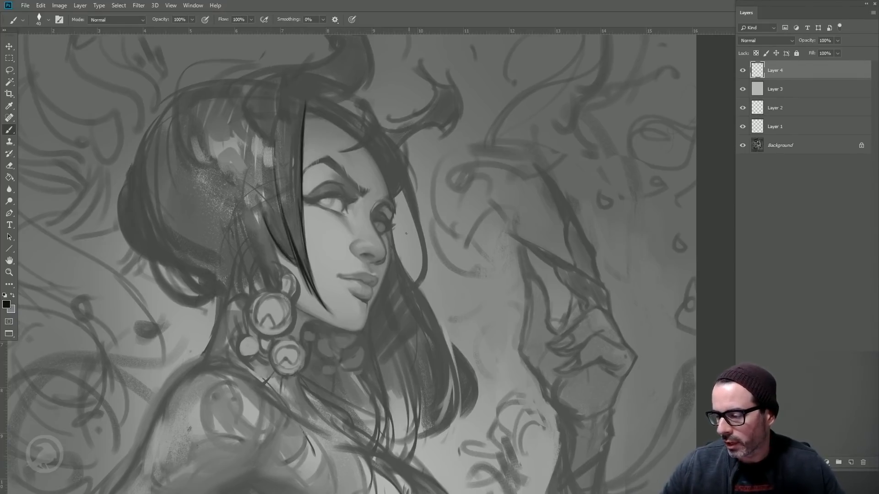
- Define the near eye with its upper lash line, iris, lower lid and eyelid crease, varying the brush size
{"action": "key", "text": "bracketright"}
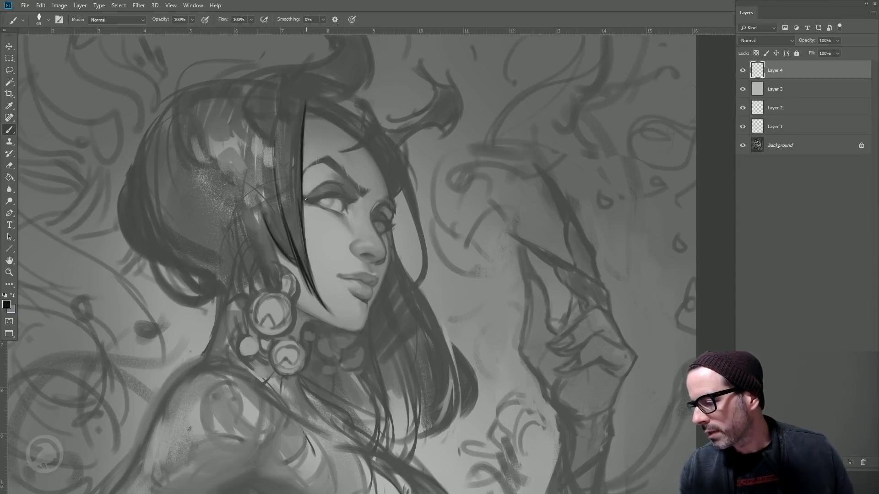
{"action": "key", "text": "bracketleft"}
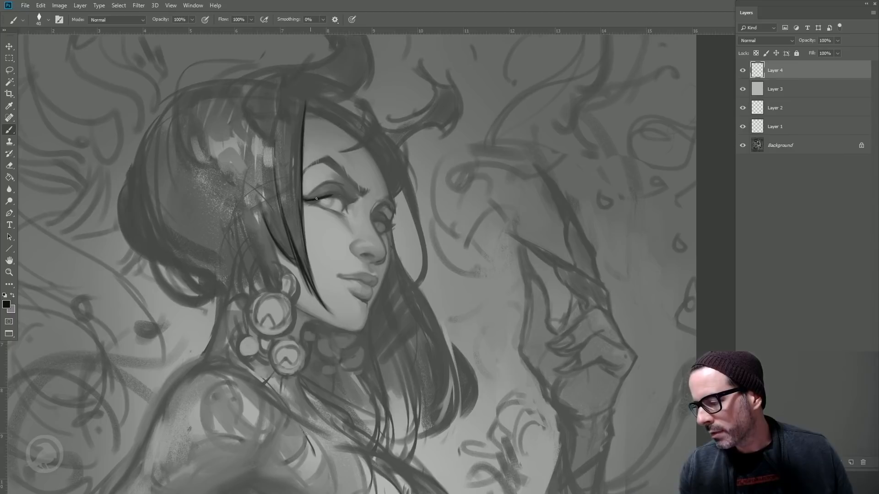
{"action": "left_click_drag", "start_coordinate": [328, 197], "coordinate": [341, 196]}
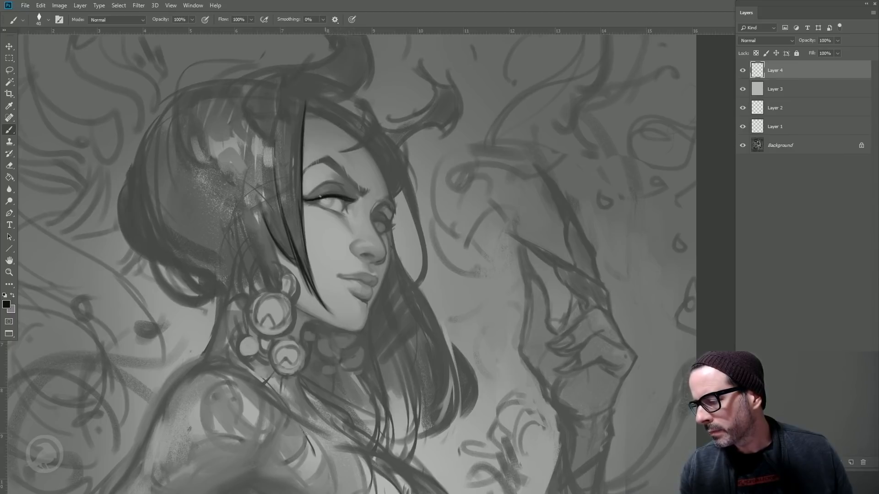
{"action": "key", "text": "bracketleft"}
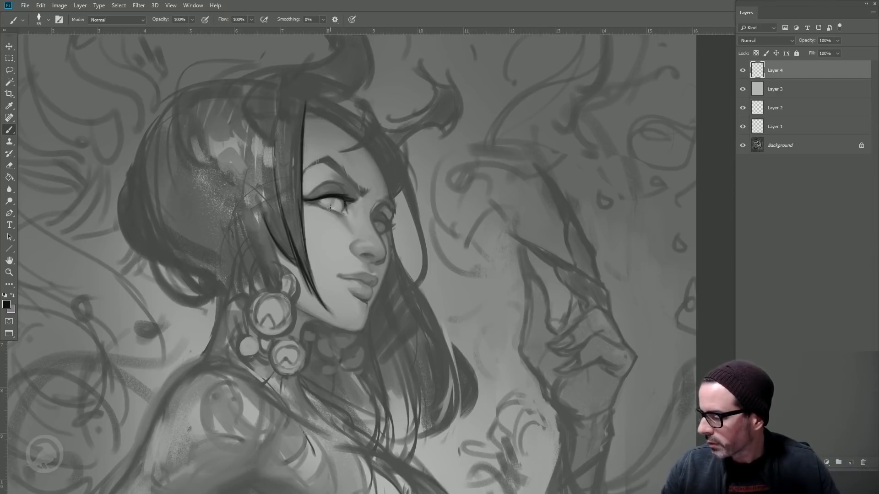
{"action": "key", "text": "bracketright"}
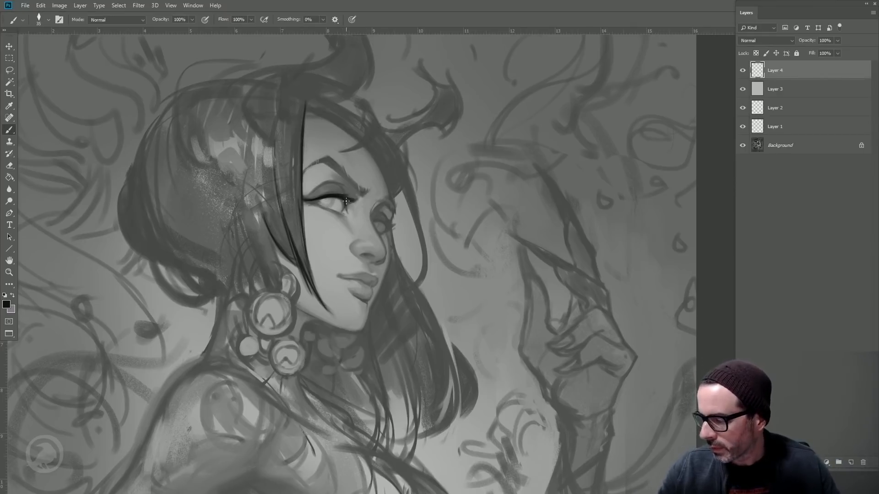
{"action": "key", "text": "bracketleft"}
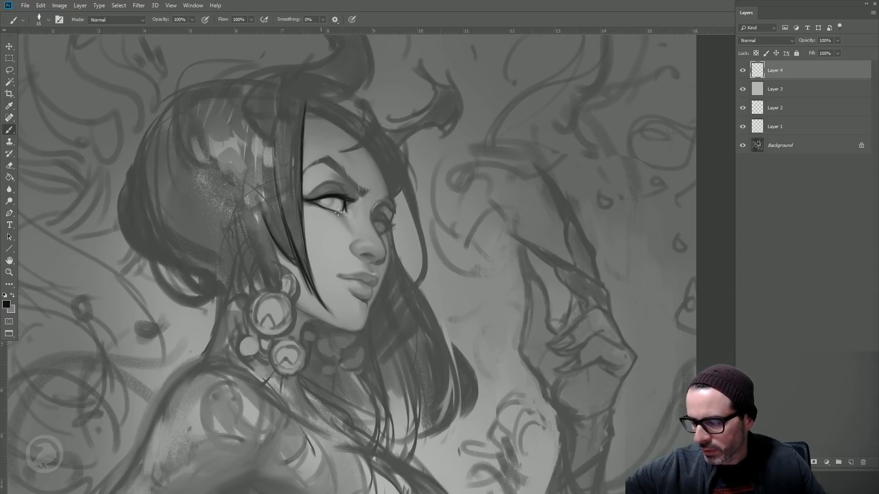
{"action": "key", "text": "]"}
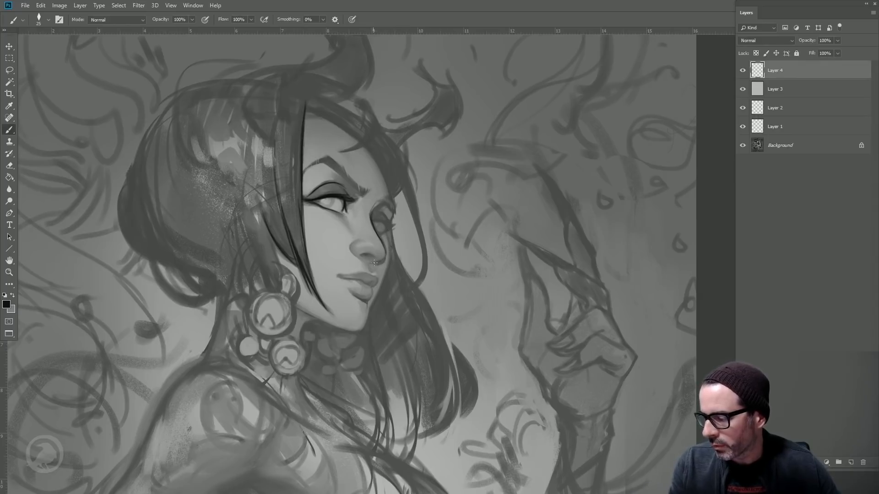
- Draw the nose with fine lines around its tip, underside and nostril wing
{"action": "left_click_drag", "start_coordinate": [384, 249], "coordinate": [384, 254]}
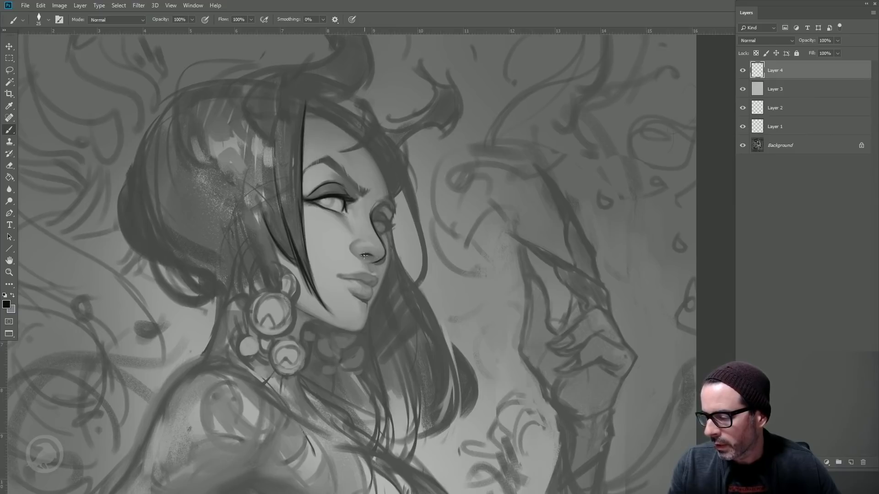
{"action": "left_click_drag", "start_coordinate": [365, 255], "coordinate": [371, 255]}
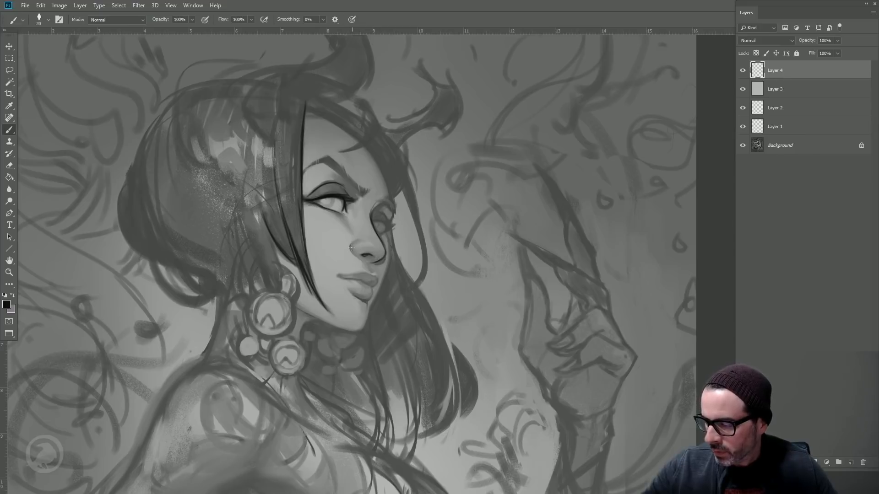
{"action": "left_click_drag", "start_coordinate": [351, 247], "coordinate": [358, 255]}
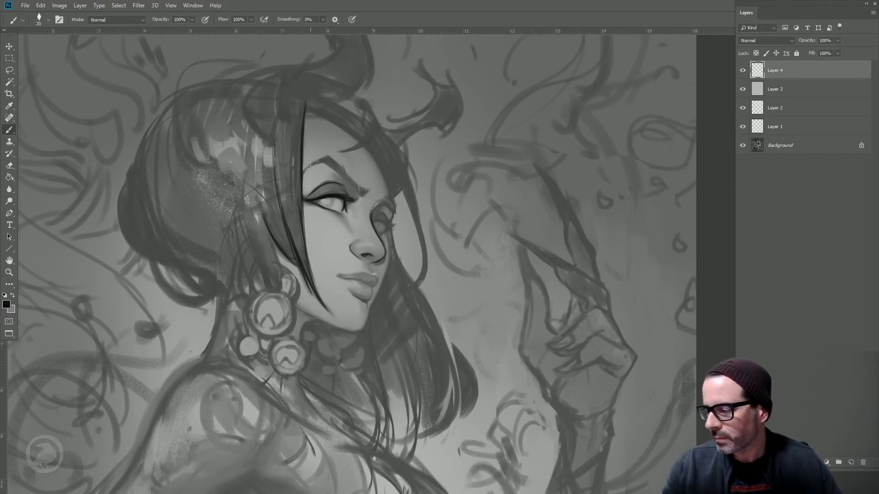
- Outline the near eyebrow from its inner end over the arch to the hairline, adjusting the brush size
{"action": "key", "text": "bracketright"}
{"action": "key", "text": "bracketright"}
{"action": "key", "text": "bracketright"}
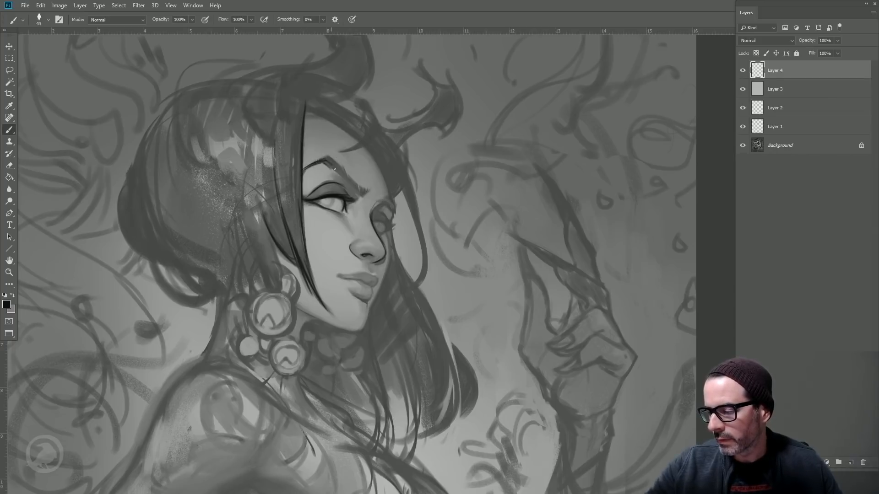
{"action": "key", "text": "bracketleft"}
{"action": "left_click_drag", "start_coordinate": [326, 163], "coordinate": [362, 186]}
{"action": "key", "text": "bracketright"}
{"action": "left_click_drag", "start_coordinate": [346, 181], "coordinate": [367, 192]}
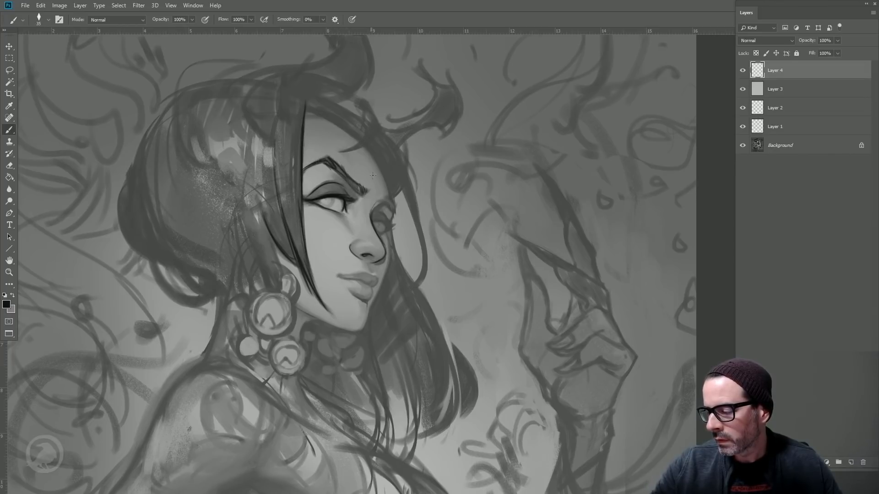
{"action": "left_click_drag", "start_coordinate": [327, 159], "coordinate": [304, 171]}
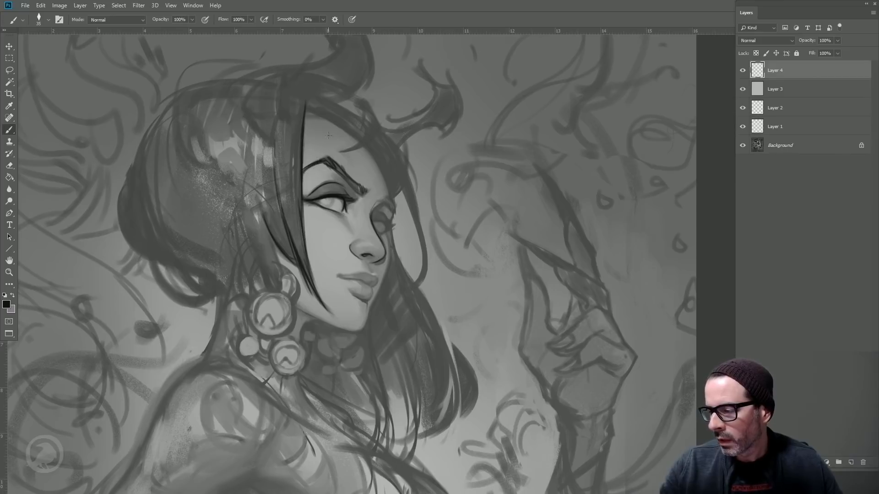
- Line the far eye, the mouth and the face contour from the forehead around the chin and jaw
{"action": "key", "text": "bracketright"}
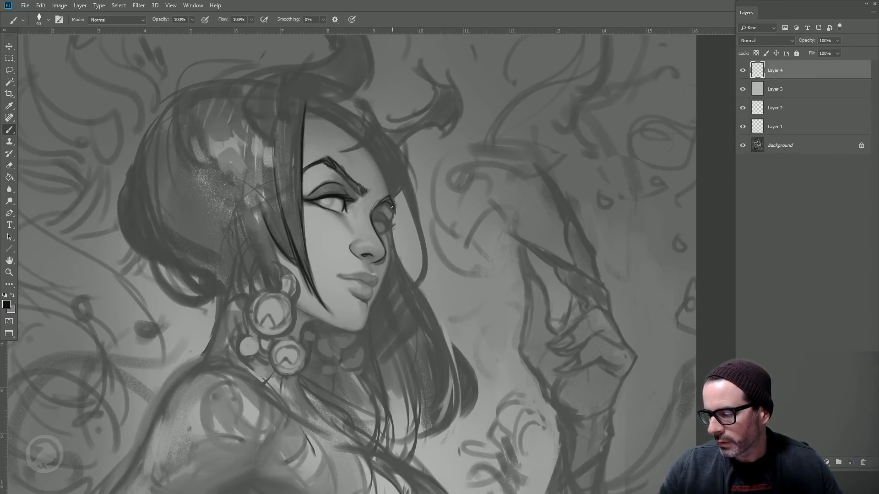
{"action": "key", "text": "bracketleft"}
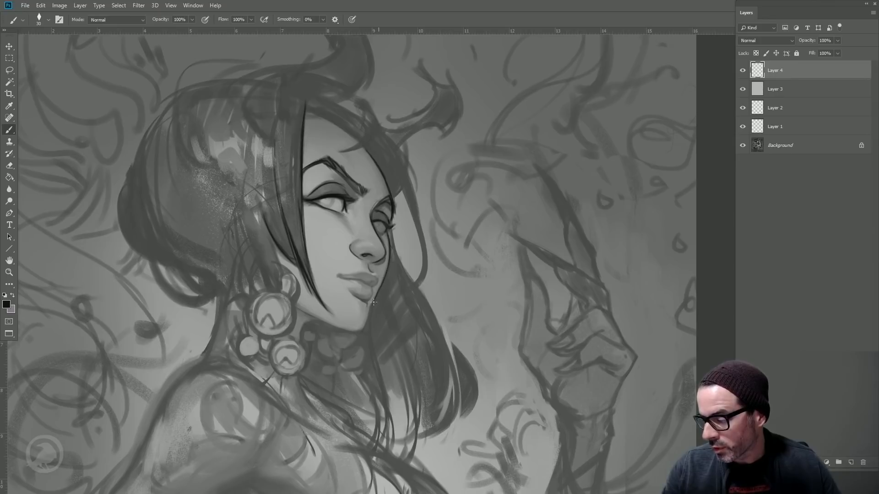
{"action": "key", "text": "ctrl"}
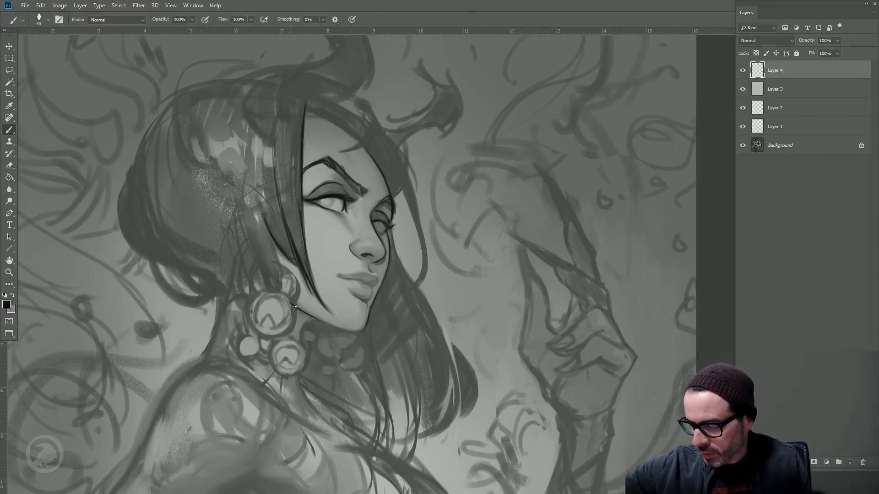
{"action": "left_click_drag", "start_coordinate": [316, 317], "coordinate": [343, 330]}
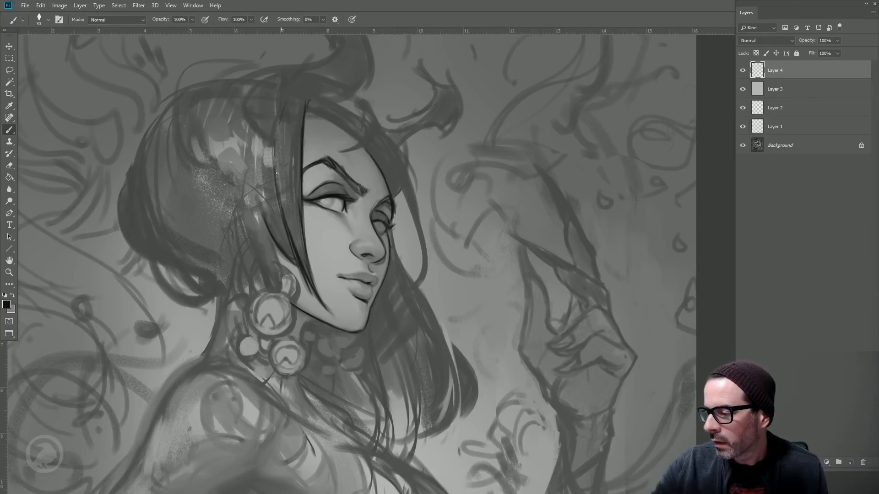
- Add long, thin strands through the hair beside the face, running from the crown towards the earrings
{"action": "mouse_move", "coordinate": [280, 126]}
{"action": "left_mouse_down"}
{"action": "mouse_move", "coordinate": [276, 176]}
{"action": "mouse_move", "coordinate": [286, 220]}
{"action": "left_mouse_up"}
{"action": "mouse_move", "coordinate": [295, 143]}
{"action": "left_mouse_down"}
{"action": "mouse_move", "coordinate": [285, 224]}
{"action": "mouse_move", "coordinate": [294, 238]}
{"action": "left_mouse_up"}
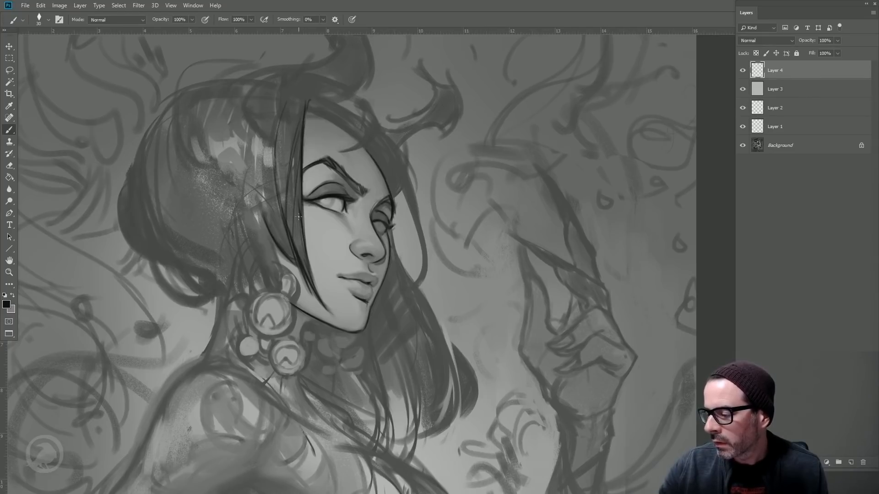
{"action": "mouse_move", "coordinate": [300, 186]}
{"action": "left_mouse_down"}
{"action": "mouse_move", "coordinate": [297, 243]}
{"action": "mouse_move", "coordinate": [305, 268]}
{"action": "left_mouse_up"}
{"action": "left_click_drag", "start_coordinate": [265, 180], "coordinate": [289, 282]}
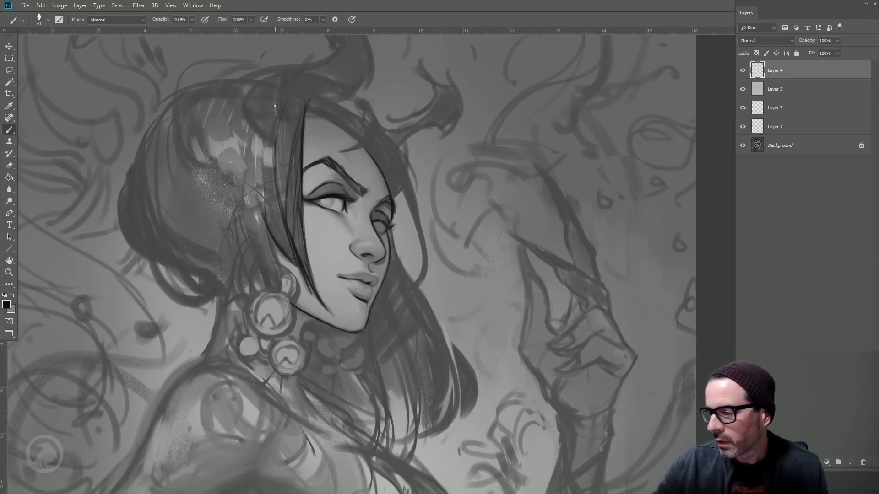
{"action": "left_click_drag", "start_coordinate": [259, 149], "coordinate": [239, 256]}
- Outline the back of the gathered hair with long curved strands sweeping from behind the head down towards the neck
{"action": "left_click_drag", "start_coordinate": [140, 178], "coordinate": [181, 262]}
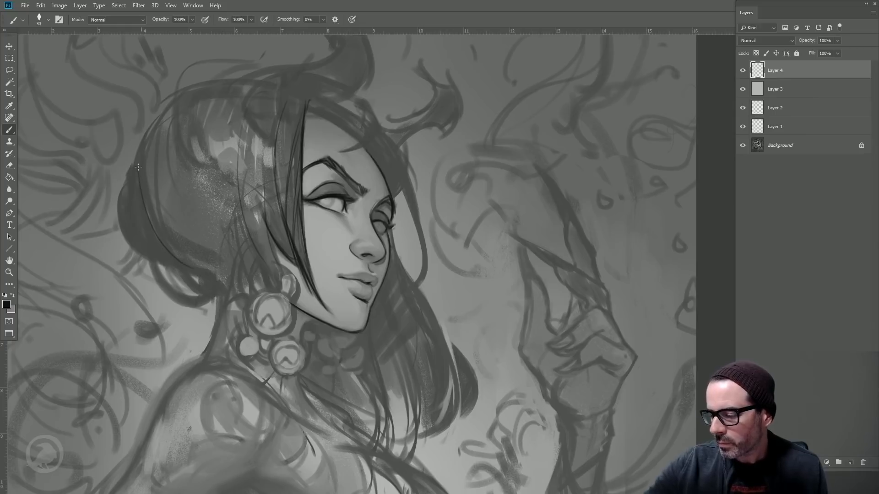
{"action": "left_click_drag", "start_coordinate": [144, 200], "coordinate": [170, 249]}
{"action": "left_click_drag", "start_coordinate": [144, 156], "coordinate": [163, 264]}
{"action": "mouse_move", "coordinate": [142, 220]}
{"action": "left_mouse_down"}
{"action": "mouse_move", "coordinate": [173, 270]}
{"action": "mouse_move", "coordinate": [195, 276]}
{"action": "left_mouse_up"}
{"action": "left_click_drag", "start_coordinate": [140, 144], "coordinate": [125, 233]}
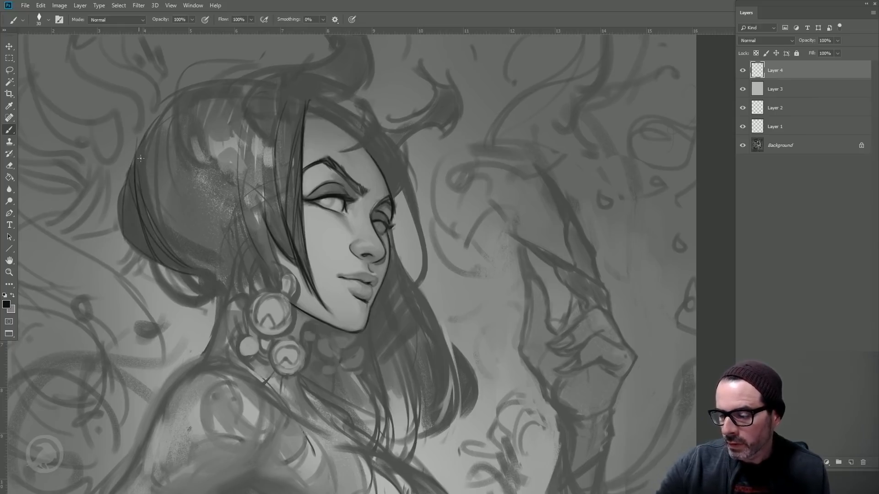
{"action": "mouse_move", "coordinate": [123, 199]}
{"action": "left_mouse_down"}
{"action": "mouse_move", "coordinate": [133, 242]}
{"action": "mouse_move", "coordinate": [212, 276]}
{"action": "left_mouse_up"}
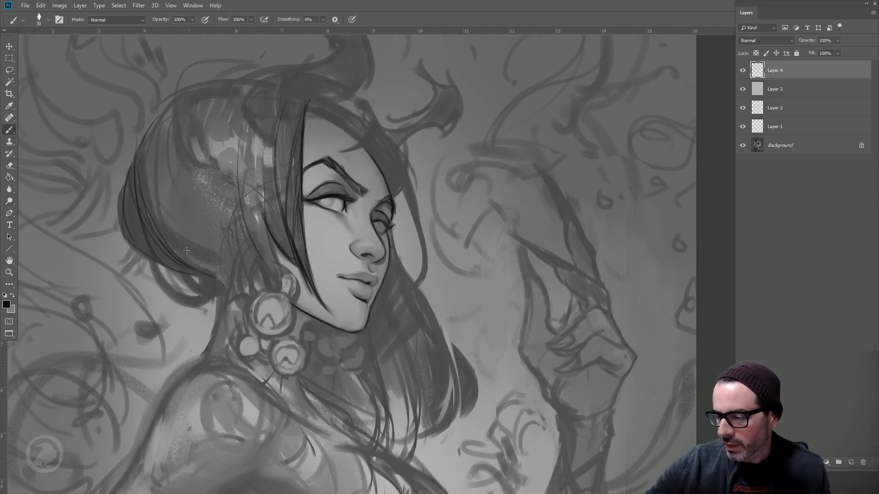
{"action": "left_click_drag", "start_coordinate": [153, 222], "coordinate": [212, 276]}
{"action": "mouse_move", "coordinate": [174, 249]}
{"action": "left_mouse_down"}
{"action": "mouse_move", "coordinate": [213, 285]}
{"action": "mouse_move", "coordinate": [201, 291]}
{"action": "mouse_move", "coordinate": [215, 296]}
{"action": "left_mouse_up"}
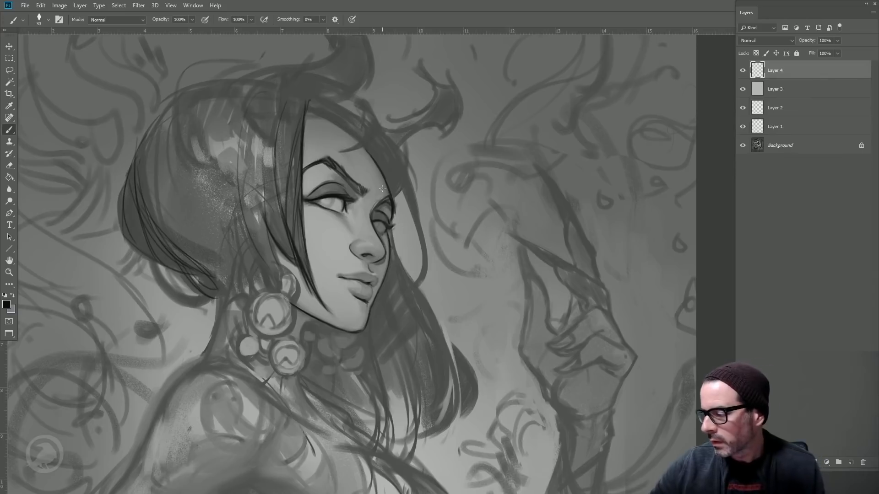
- Draw long, thin strands along the hair on the far side of the face, from beside the nose to the shoulder-length tips
{"action": "left_click_drag", "start_coordinate": [392, 227], "coordinate": [446, 353]}
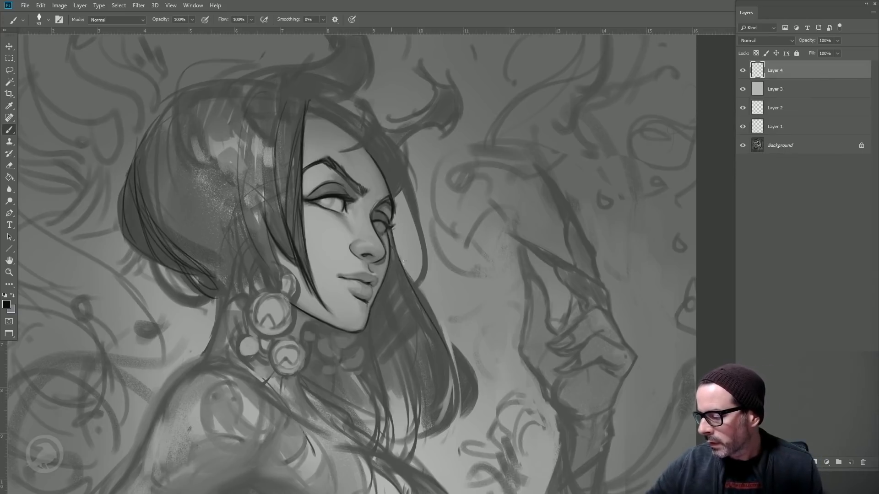
{"action": "left_click_drag", "start_coordinate": [393, 241], "coordinate": [452, 364]}
{"action": "mouse_move", "coordinate": [406, 274]}
{"action": "left_mouse_down"}
{"action": "mouse_move", "coordinate": [449, 402]}
{"action": "mouse_move", "coordinate": [424, 306]}
{"action": "mouse_move", "coordinate": [435, 421]}
{"action": "left_mouse_up"}
{"action": "left_click_drag", "start_coordinate": [431, 329], "coordinate": [423, 427]}
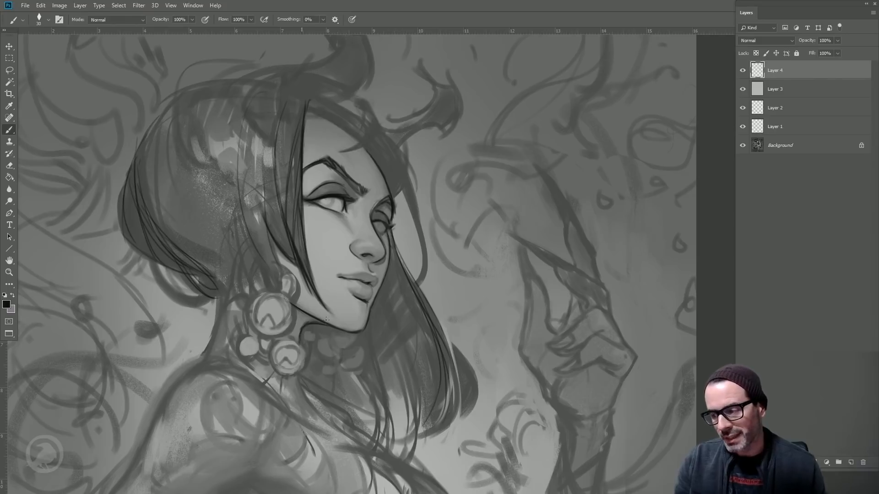
- Erase the jaw line lightly between the tip of the front hair lock and the earring, and return to the brush
{"action": "key", "text": "e"}
{"action": "mouse_move", "coordinate": [322, 305]}
{"action": "left_mouse_down"}
{"action": "mouse_move", "coordinate": [304, 303]}
{"action": "mouse_move", "coordinate": [306, 311]}
{"action": "left_mouse_up"}
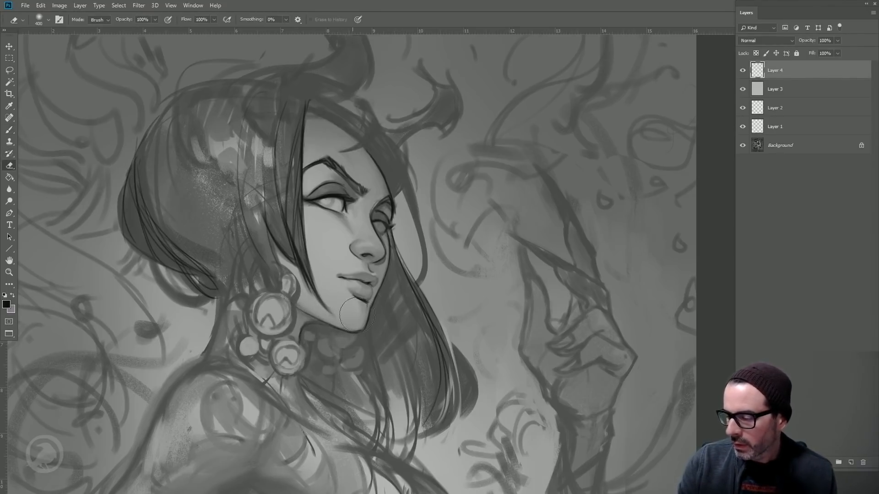
{"action": "key", "text": "b"}
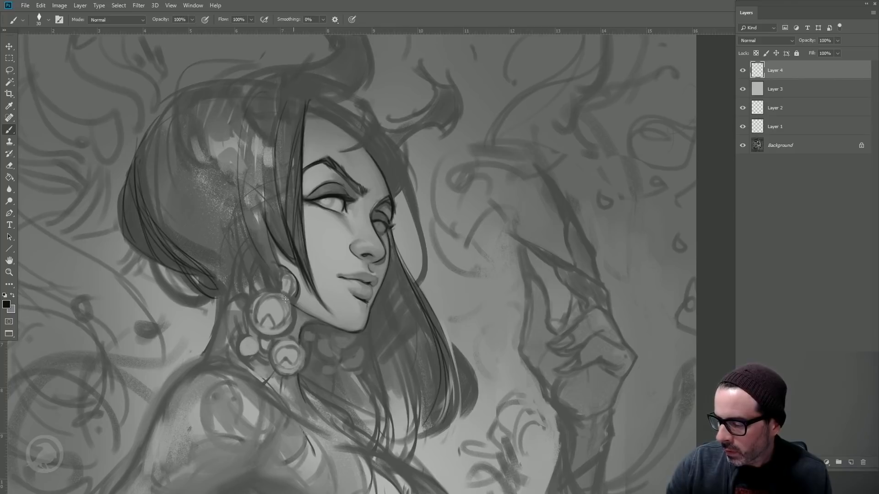
- Outline the round earring discs and hoops below the ear, from the upper hoop to the two lowest pieces
{"action": "mouse_move", "coordinate": [256, 296]}
{"action": "left_mouse_down"}
{"action": "mouse_move", "coordinate": [255, 328]}
{"action": "mouse_move", "coordinate": [282, 296]}
{"action": "mouse_move", "coordinate": [259, 293]}
{"action": "mouse_move", "coordinate": [266, 336]}
{"action": "mouse_move", "coordinate": [262, 324]}
{"action": "mouse_move", "coordinate": [291, 311]}
{"action": "left_mouse_up"}
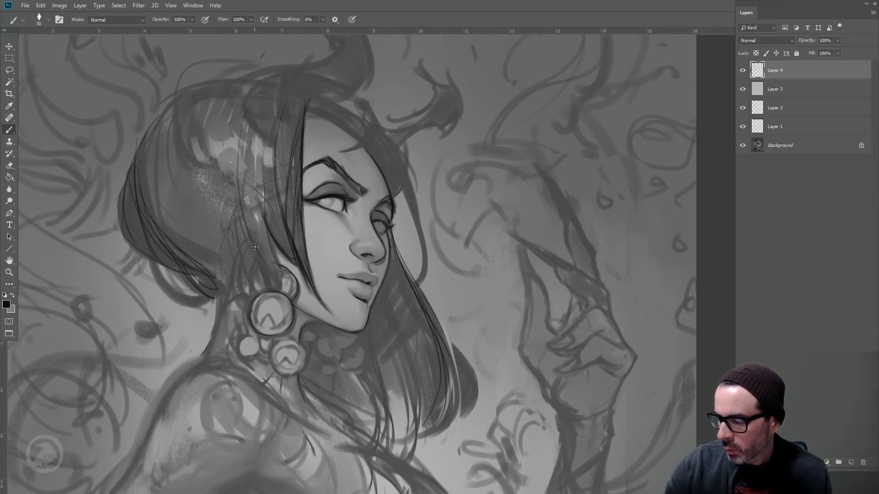
{"action": "mouse_move", "coordinate": [250, 241]}
{"action": "left_mouse_down"}
{"action": "mouse_move", "coordinate": [234, 261]}
{"action": "mouse_move", "coordinate": [245, 272]}
{"action": "left_mouse_up"}
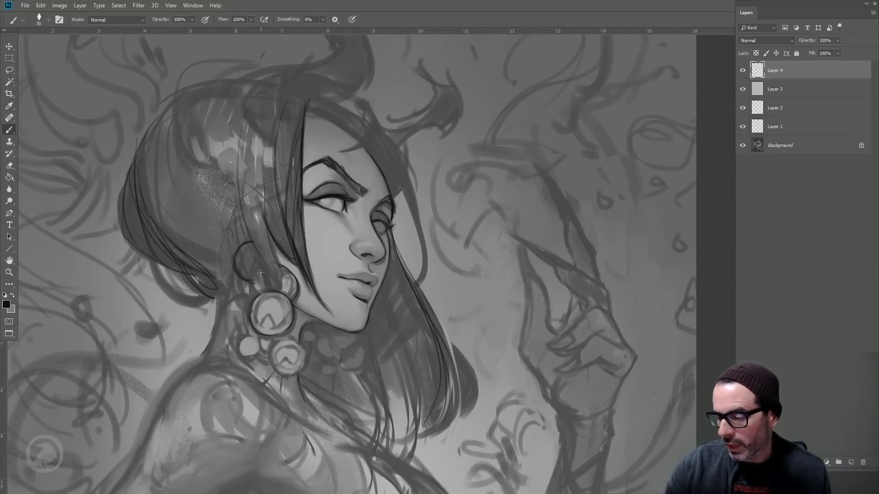
{"action": "mouse_move", "coordinate": [253, 243]}
{"action": "left_mouse_down"}
{"action": "mouse_move", "coordinate": [274, 286]}
{"action": "mouse_move", "coordinate": [272, 243]}
{"action": "mouse_move", "coordinate": [256, 241]}
{"action": "mouse_move", "coordinate": [244, 257]}
{"action": "mouse_move", "coordinate": [258, 261]}
{"action": "mouse_move", "coordinate": [255, 271]}
{"action": "mouse_move", "coordinate": [294, 291]}
{"action": "left_mouse_up"}
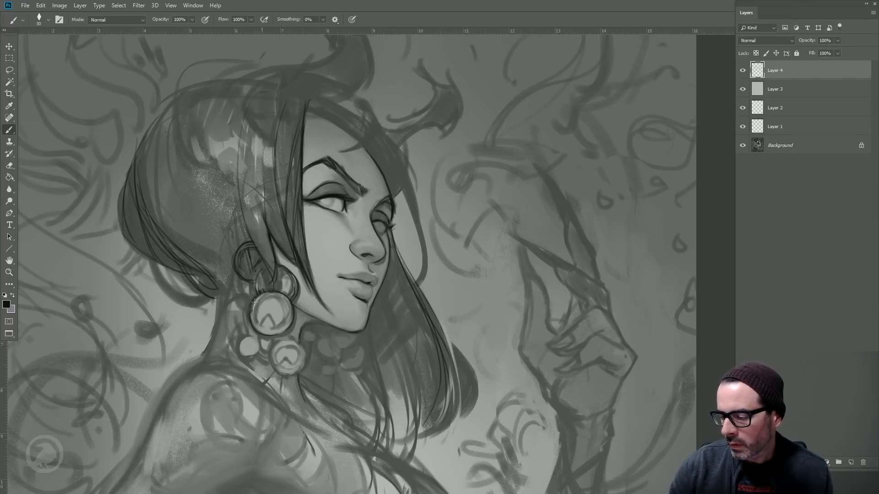
{"action": "mouse_move", "coordinate": [284, 292]}
{"action": "left_mouse_down"}
{"action": "mouse_move", "coordinate": [284, 332]}
{"action": "mouse_move", "coordinate": [292, 305]}
{"action": "mouse_move", "coordinate": [271, 376]}
{"action": "mouse_move", "coordinate": [284, 333]}
{"action": "mouse_move", "coordinate": [275, 352]}
{"action": "mouse_move", "coordinate": [288, 339]}
{"action": "mouse_move", "coordinate": [272, 368]}
{"action": "left_mouse_up"}
{"action": "mouse_move", "coordinate": [293, 340]}
{"action": "left_mouse_down"}
{"action": "mouse_move", "coordinate": [305, 358]}
{"action": "mouse_move", "coordinate": [298, 365]}
{"action": "left_mouse_up"}
{"action": "mouse_move", "coordinate": [248, 342]}
{"action": "left_mouse_down"}
{"action": "mouse_move", "coordinate": [242, 355]}
{"action": "mouse_move", "coordinate": [262, 350]}
{"action": "left_mouse_up"}
{"action": "mouse_move", "coordinate": [263, 346]}
{"action": "left_mouse_down"}
{"action": "mouse_move", "coordinate": [259, 359]}
{"action": "mouse_move", "coordinate": [280, 339]}
{"action": "left_mouse_up"}
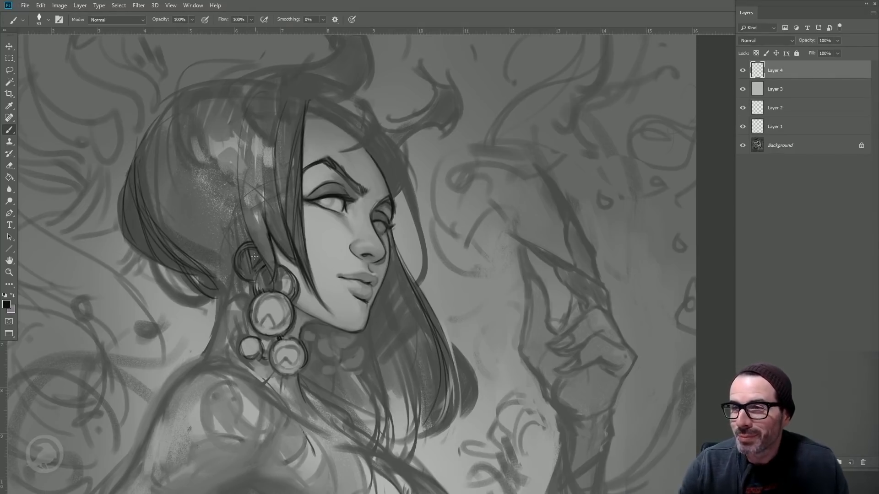
- Enlarge the brush to 40 and darken the hair lock beside the cheek above the earrings
{"action": "key", "text": "bracketright"}
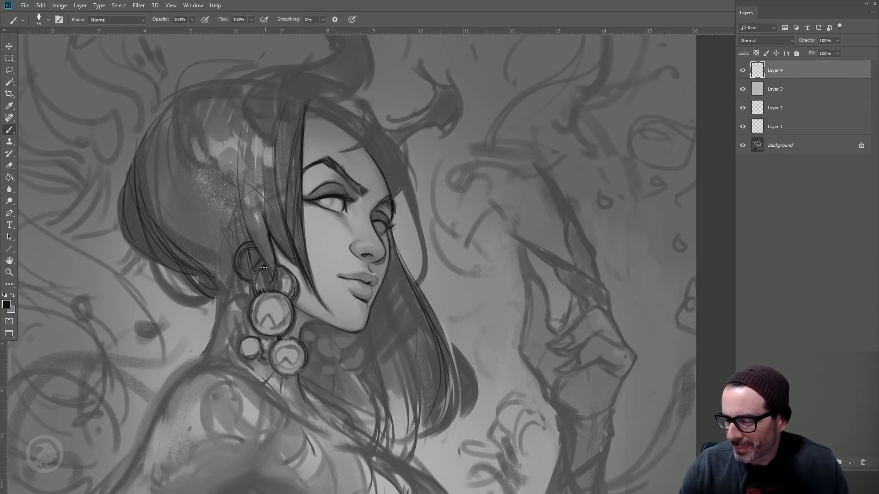
{"action": "key", "text": "bracketright"}
{"action": "key", "text": "bracketright"}
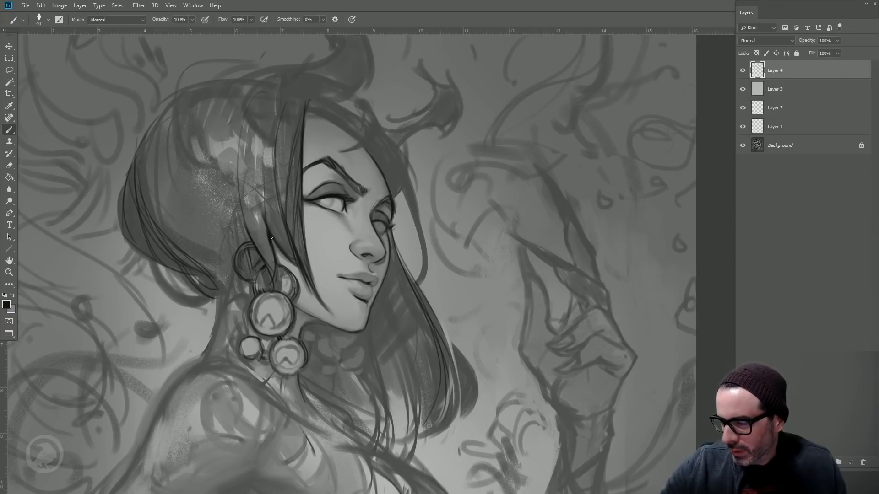
{"action": "left_click_drag", "start_coordinate": [285, 220], "coordinate": [300, 263]}
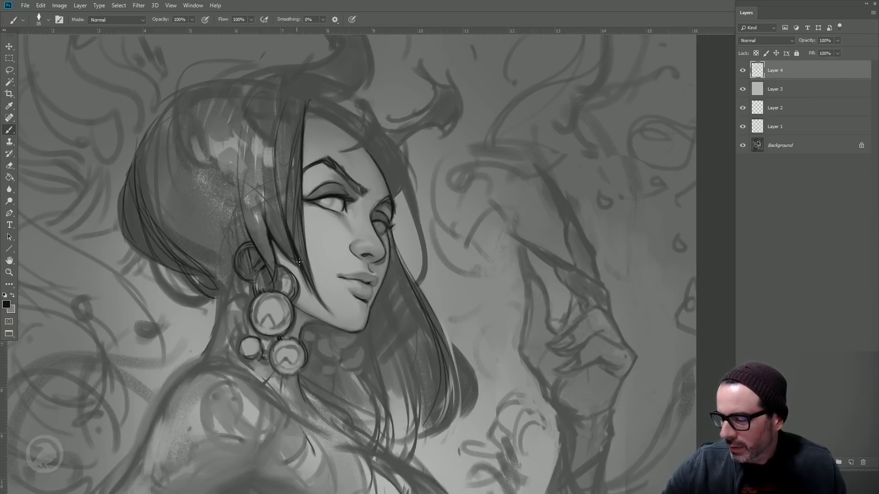
- Draw the curled lock at the hairline above the forehead, adjusting the brush size
{"action": "key", "text": "bracketleft"}
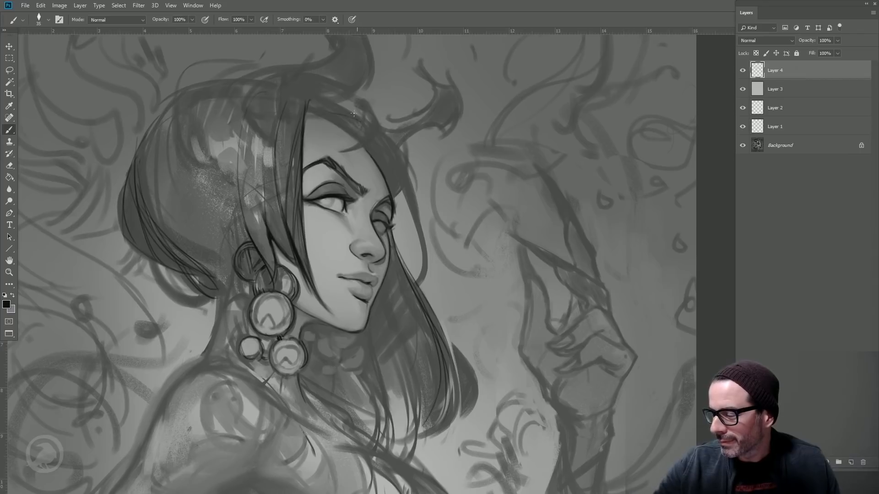
{"action": "mouse_move", "coordinate": [353, 113]}
{"action": "left_mouse_down"}
{"action": "mouse_move", "coordinate": [358, 141]}
{"action": "mouse_move", "coordinate": [375, 138]}
{"action": "mouse_move", "coordinate": [383, 118]}
{"action": "mouse_move", "coordinate": [374, 145]}
{"action": "left_mouse_up"}
{"action": "key", "text": "bracketright"}
{"action": "key", "text": "bracketright"}
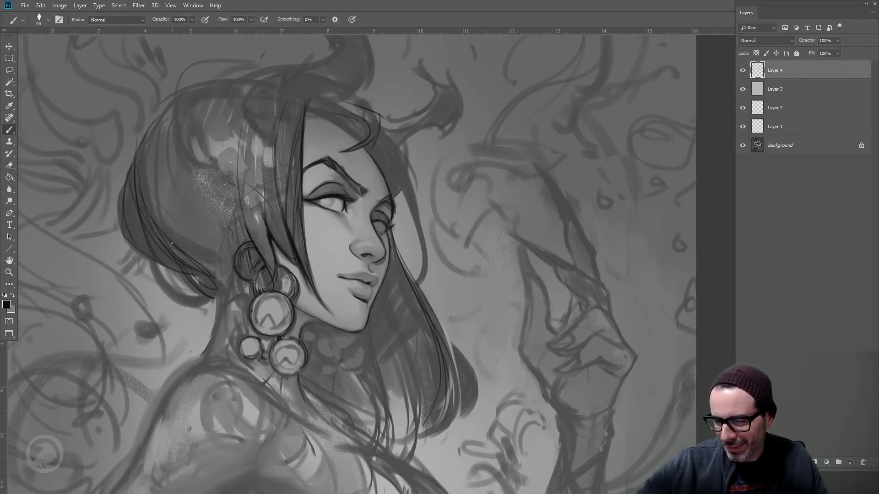
- Build up the gathered hair at the nape with overlapping strands and outline its underside up to the earrings
{"action": "left_click_drag", "start_coordinate": [153, 225], "coordinate": [227, 279]}
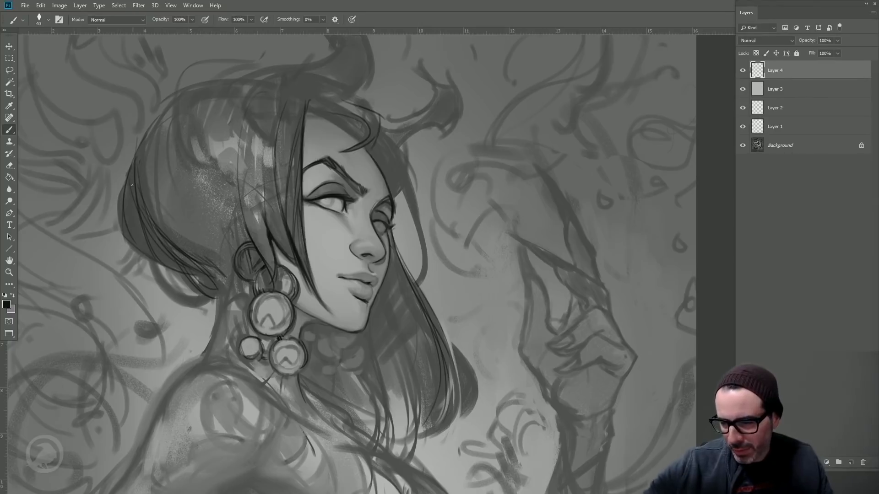
{"action": "mouse_move", "coordinate": [132, 186]}
{"action": "left_mouse_down"}
{"action": "mouse_move", "coordinate": [173, 246]}
{"action": "mouse_move", "coordinate": [220, 267]}
{"action": "left_mouse_up"}
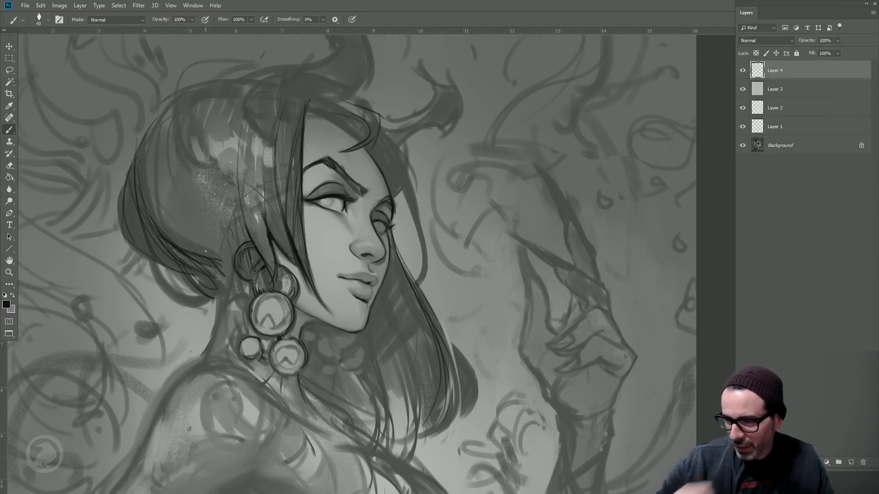
{"action": "key", "text": "bracketright"}
{"action": "key", "text": "bracketright"}
{"action": "mouse_move", "coordinate": [158, 259]}
{"action": "left_mouse_down"}
{"action": "mouse_move", "coordinate": [190, 295]}
{"action": "mouse_move", "coordinate": [176, 300]}
{"action": "mouse_move", "coordinate": [211, 300]}
{"action": "left_mouse_up"}
{"action": "mouse_move", "coordinate": [178, 302]}
{"action": "left_mouse_down"}
{"action": "mouse_move", "coordinate": [202, 305]}
{"action": "mouse_move", "coordinate": [222, 287]}
{"action": "mouse_move", "coordinate": [237, 294]}
{"action": "left_mouse_up"}
{"action": "left_click_drag", "start_coordinate": [214, 279], "coordinate": [247, 296]}
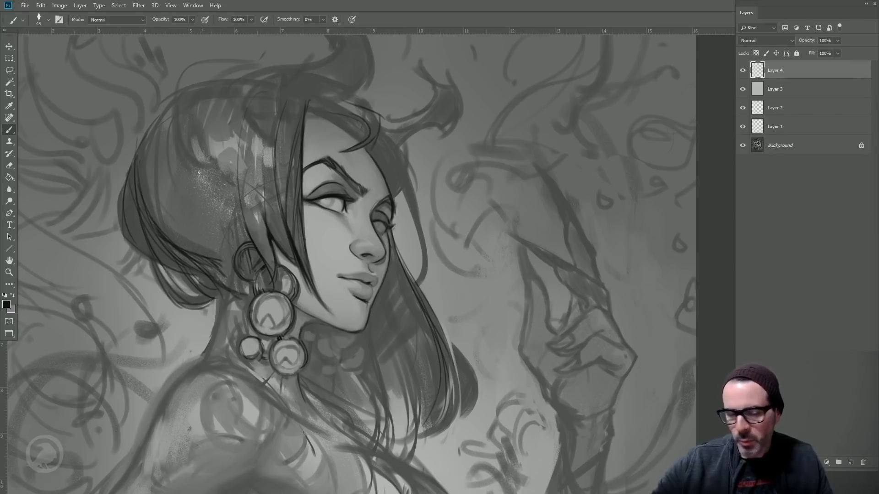
- Add curved strands down the back of the head and a short one above the upper earring, varying the brush size
{"action": "left_click_drag", "start_coordinate": [152, 156], "coordinate": [157, 218]}
{"action": "left_click_drag", "start_coordinate": [160, 127], "coordinate": [159, 228]}
{"action": "key", "text": "bracketleft"}
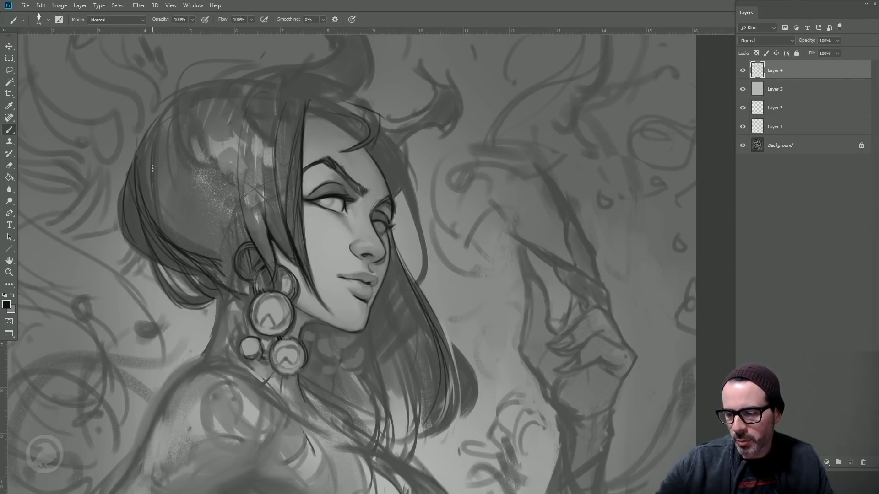
{"action": "left_click_drag", "start_coordinate": [155, 195], "coordinate": [175, 246]}
{"action": "mouse_move", "coordinate": [158, 213]}
{"action": "left_mouse_down"}
{"action": "mouse_move", "coordinate": [159, 122]}
{"action": "mouse_move", "coordinate": [154, 158]}
{"action": "left_mouse_up"}
{"action": "key", "text": "bracketright"}
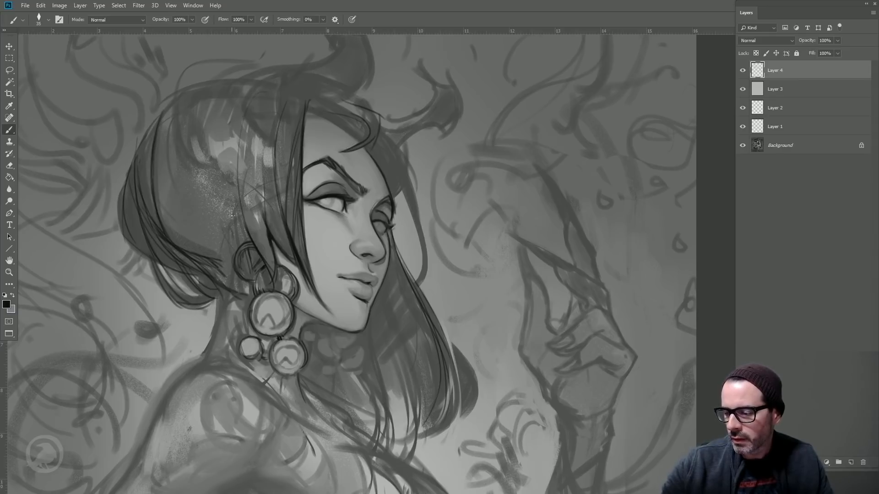
{"action": "left_click_drag", "start_coordinate": [239, 210], "coordinate": [247, 242]}
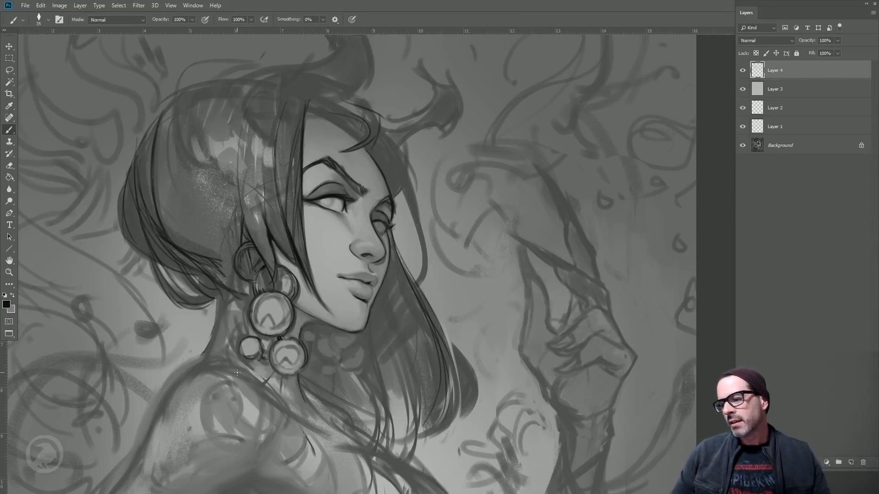
- Outline the head's silhouette from the back over the crown and down to the far side of the forehead
{"action": "left_click_drag", "start_coordinate": [155, 224], "coordinate": [218, 89]}
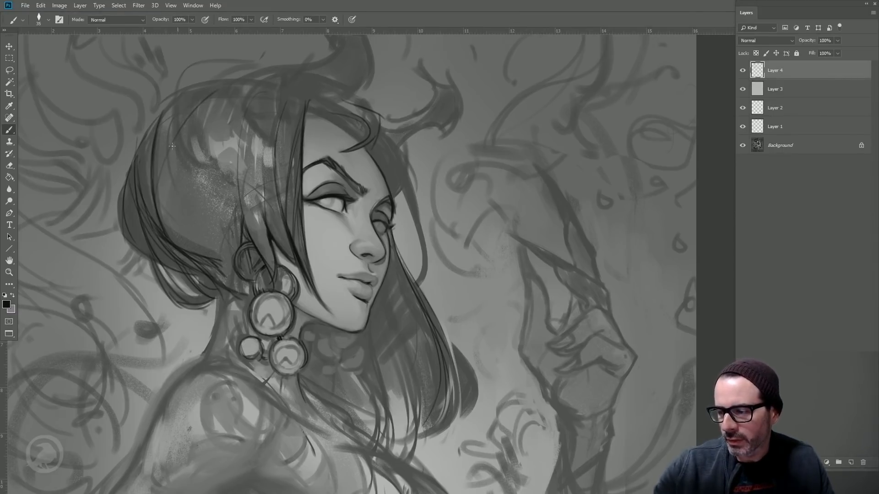
{"action": "left_click_drag", "start_coordinate": [154, 187], "coordinate": [238, 83]}
{"action": "mouse_move", "coordinate": [158, 125]}
{"action": "left_mouse_down"}
{"action": "mouse_move", "coordinate": [184, 91]}
{"action": "mouse_move", "coordinate": [169, 99]}
{"action": "mouse_move", "coordinate": [201, 85]}
{"action": "left_mouse_up"}
{"action": "mouse_move", "coordinate": [166, 104]}
{"action": "left_mouse_down"}
{"action": "mouse_move", "coordinate": [213, 84]}
{"action": "mouse_move", "coordinate": [290, 87]}
{"action": "mouse_move", "coordinate": [156, 100]}
{"action": "mouse_move", "coordinate": [310, 91]}
{"action": "left_mouse_up"}
{"action": "key", "text": "bracketright"}
{"action": "mouse_move", "coordinate": [178, 88]}
{"action": "left_mouse_down"}
{"action": "mouse_move", "coordinate": [389, 137]}
{"action": "mouse_move", "coordinate": [372, 109]}
{"action": "mouse_move", "coordinate": [402, 160]}
{"action": "mouse_move", "coordinate": [349, 116]}
{"action": "mouse_move", "coordinate": [419, 187]}
{"action": "left_mouse_up"}
{"action": "mouse_move", "coordinate": [339, 111]}
{"action": "left_mouse_down"}
{"action": "mouse_move", "coordinate": [407, 151]}
{"action": "mouse_move", "coordinate": [417, 196]}
{"action": "left_mouse_up"}
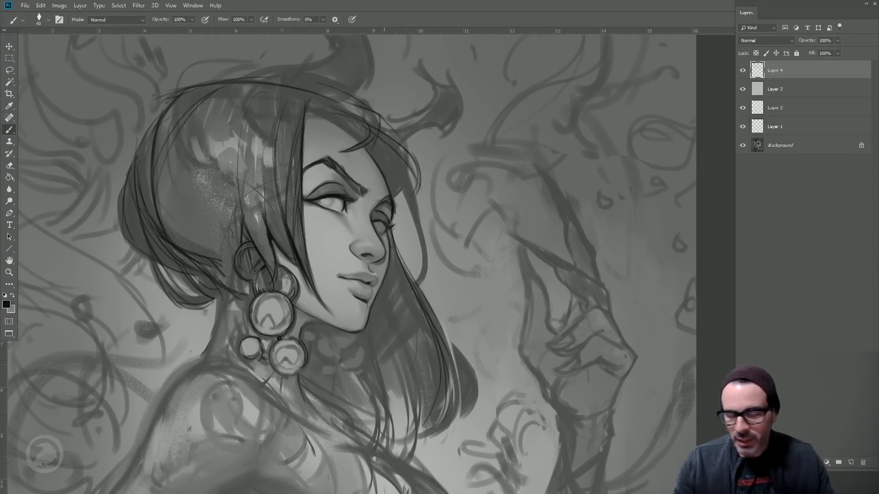
{"action": "key", "text": "bracketleft"}
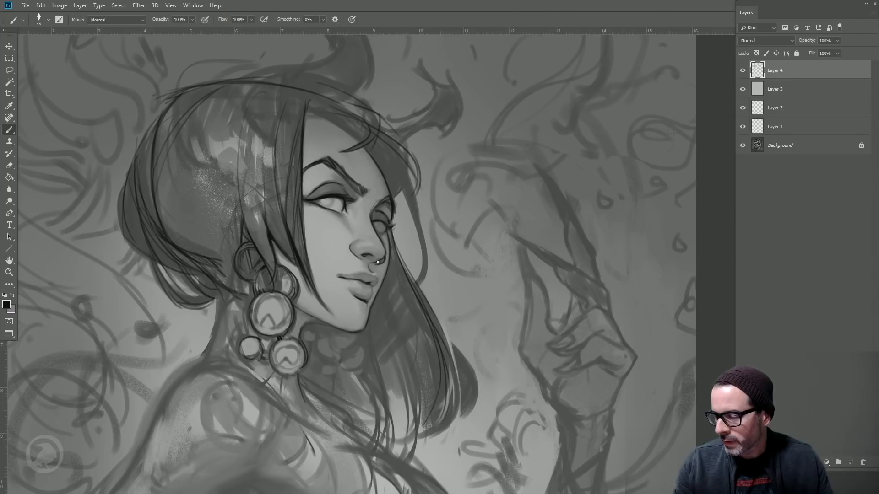
{"action": "key", "text": "bracketleft"}
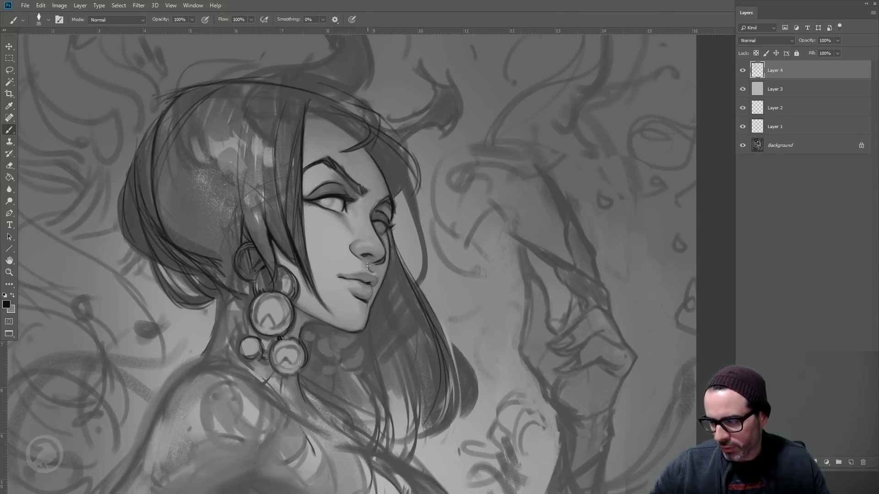
{"action": "key", "text": "bracketright"}
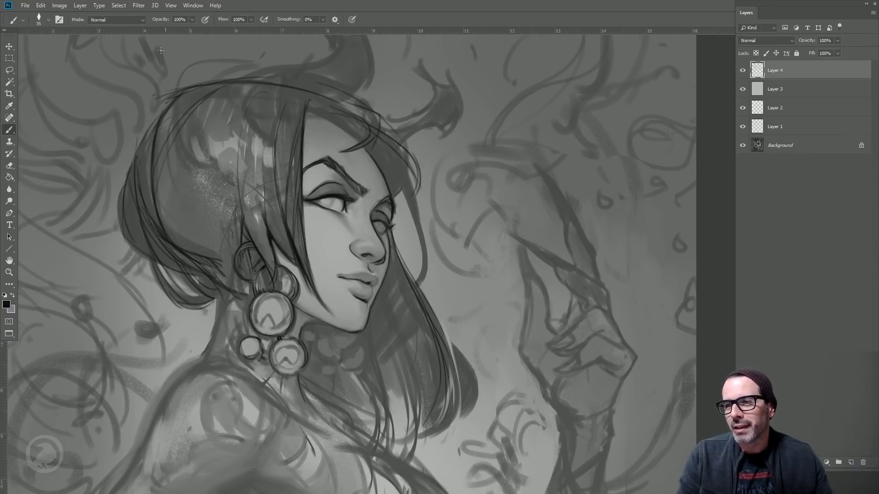
{"action": "left_click", "coordinate": [9, 58]}
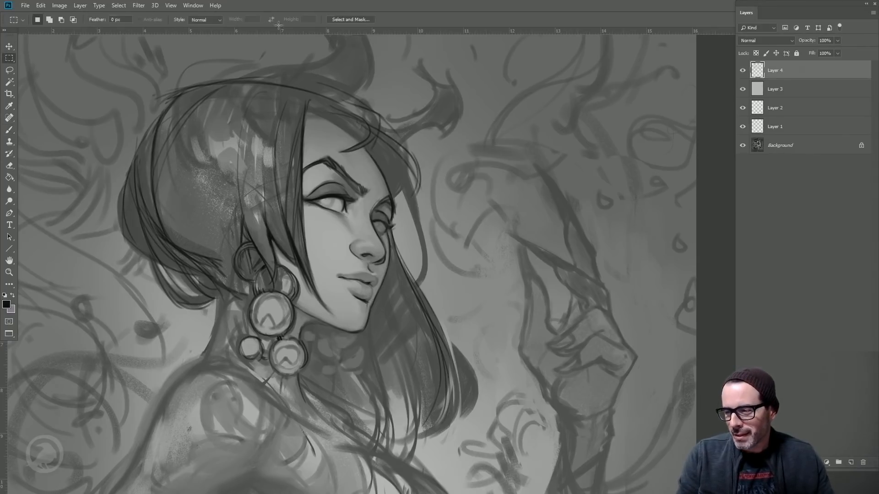
- Reinforce the jaw line from the earring to the chin with a smaller brush
{"action": "left_click", "coordinate": [10, 131]}
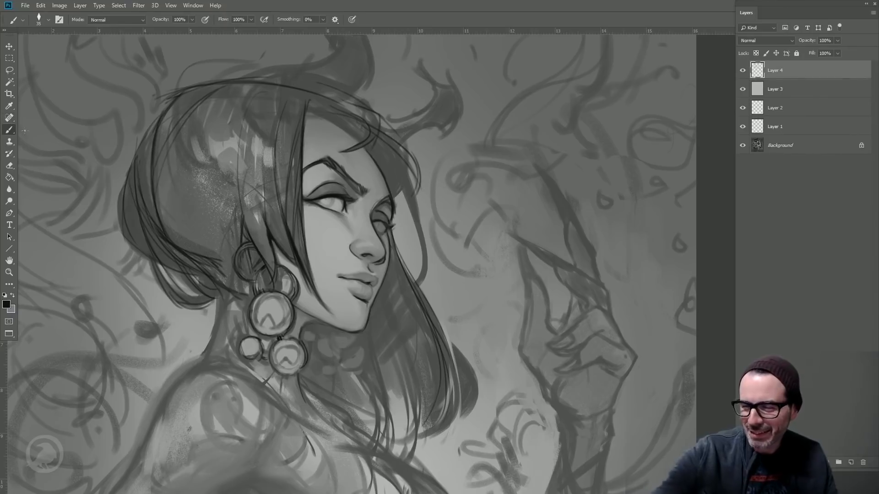
{"action": "key", "text": "bracketleft"}
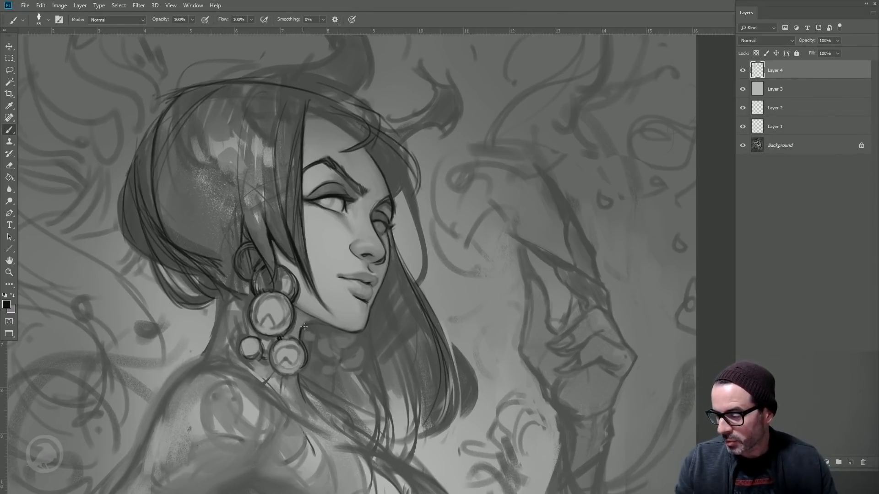
- Draw strands through the side of the hair, from the crown down towards the ear, with the brush at 35
{"action": "key", "text": "bracketleft"}
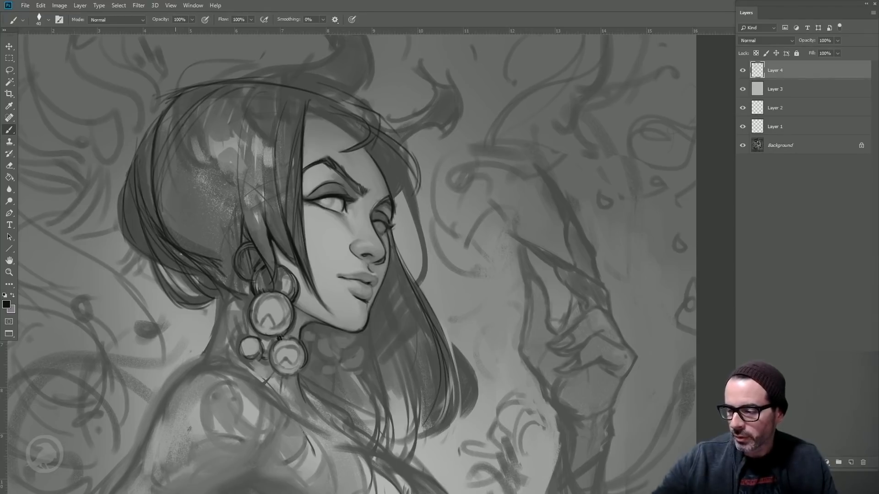
{"action": "left_click_drag", "start_coordinate": [220, 106], "coordinate": [233, 217]}
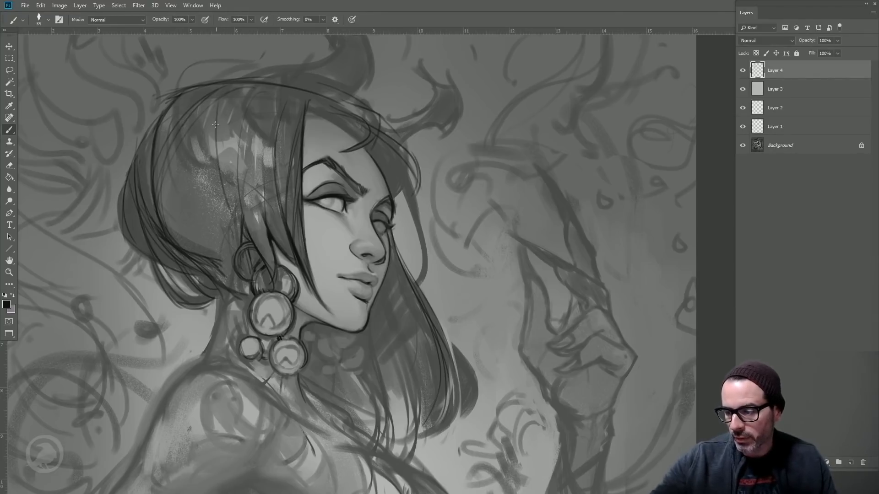
{"action": "mouse_move", "coordinate": [215, 135]}
{"action": "left_mouse_down"}
{"action": "mouse_move", "coordinate": [240, 219]}
{"action": "mouse_move", "coordinate": [214, 152]}
{"action": "left_mouse_up"}
{"action": "left_click_drag", "start_coordinate": [220, 120], "coordinate": [251, 88]}
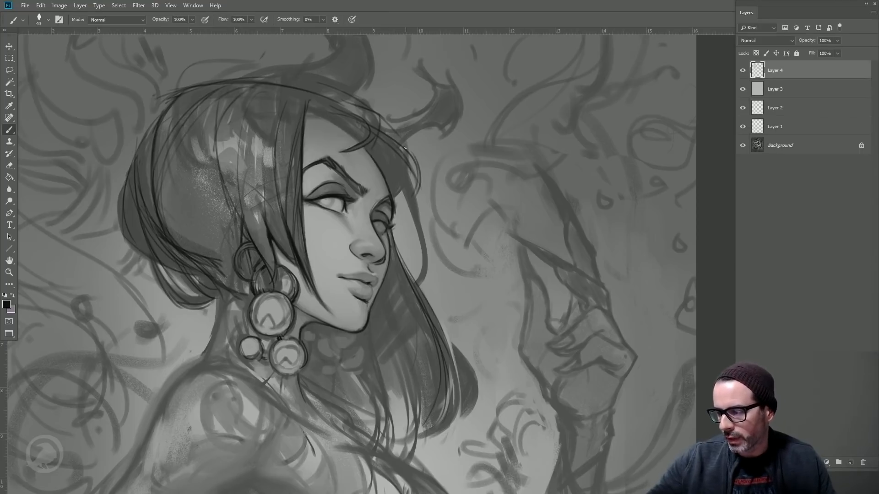
- Line the far-side fringe, sweeping from the forehead past the far eye and down to its curved tip
{"action": "mouse_move", "coordinate": [409, 167]}
{"action": "left_mouse_down"}
{"action": "mouse_move", "coordinate": [399, 191]}
{"action": "mouse_move", "coordinate": [390, 183]}
{"action": "left_mouse_up"}
{"action": "mouse_move", "coordinate": [362, 146]}
{"action": "left_mouse_down"}
{"action": "mouse_move", "coordinate": [405, 174]}
{"action": "mouse_move", "coordinate": [379, 150]}
{"action": "mouse_move", "coordinate": [396, 171]}
{"action": "mouse_move", "coordinate": [391, 185]}
{"action": "mouse_move", "coordinate": [387, 160]}
{"action": "mouse_move", "coordinate": [408, 153]}
{"action": "mouse_move", "coordinate": [395, 139]}
{"action": "mouse_move", "coordinate": [398, 195]}
{"action": "mouse_move", "coordinate": [420, 239]}
{"action": "left_mouse_up"}
{"action": "mouse_move", "coordinate": [401, 191]}
{"action": "left_mouse_down"}
{"action": "mouse_move", "coordinate": [423, 263]}
{"action": "mouse_move", "coordinate": [420, 226]}
{"action": "left_mouse_up"}
{"action": "left_click_drag", "start_coordinate": [418, 220], "coordinate": [430, 265]}
{"action": "left_click_drag", "start_coordinate": [411, 191], "coordinate": [428, 285]}
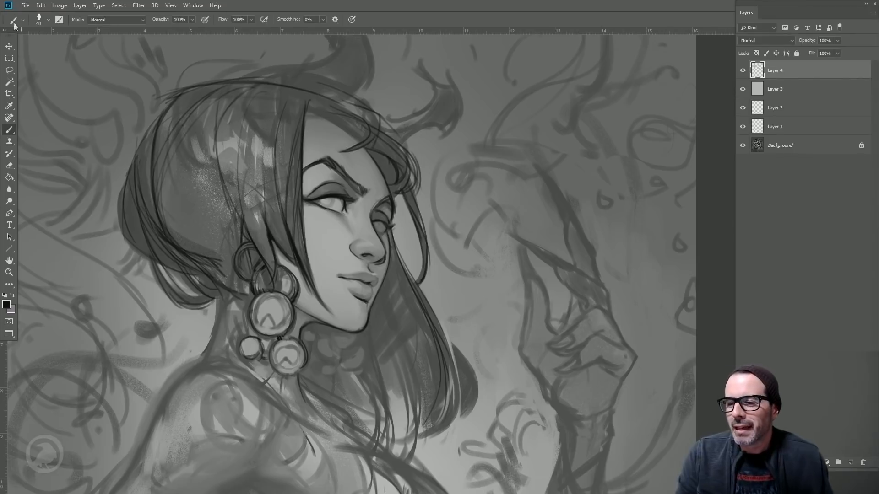
{"action": "left_click", "coordinate": [9, 58]}
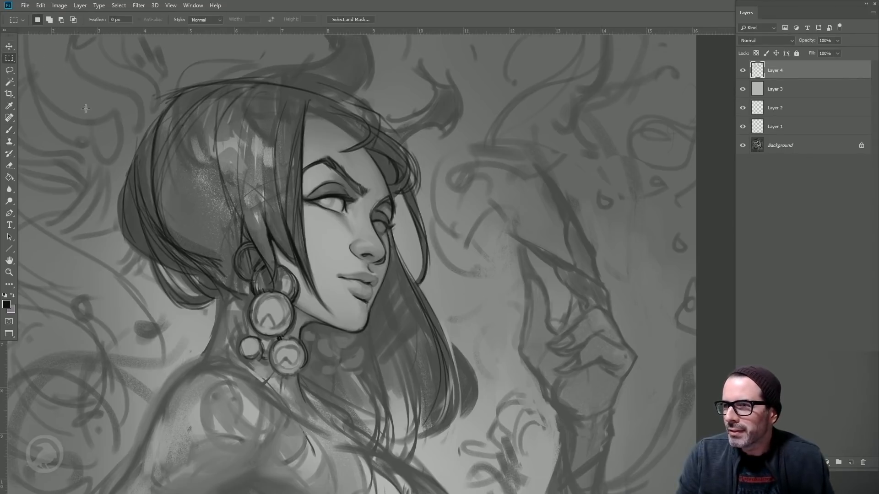
{"action": "left_click_drag", "start_coordinate": [126, 147], "coordinate": [172, 148]}
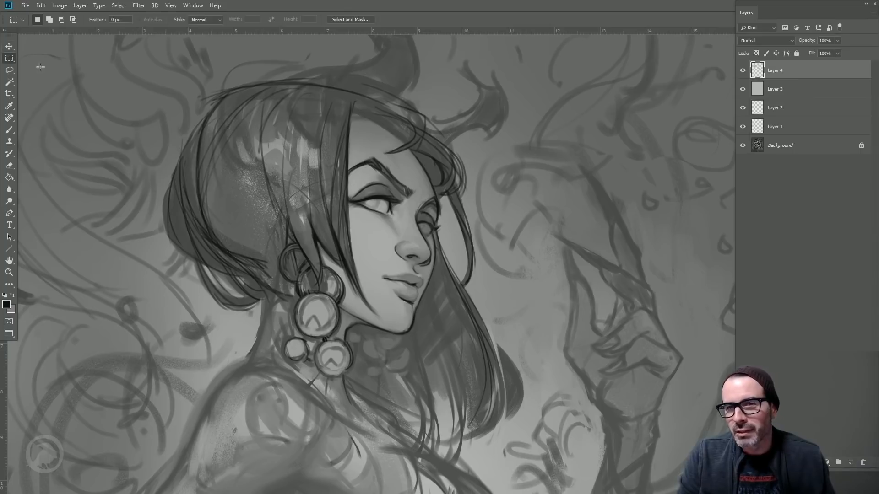
{"action": "left_click_drag", "start_coordinate": [214, 146], "coordinate": [192, 132]}
{"action": "left_click_drag", "start_coordinate": [192, 137], "coordinate": [164, 111]}
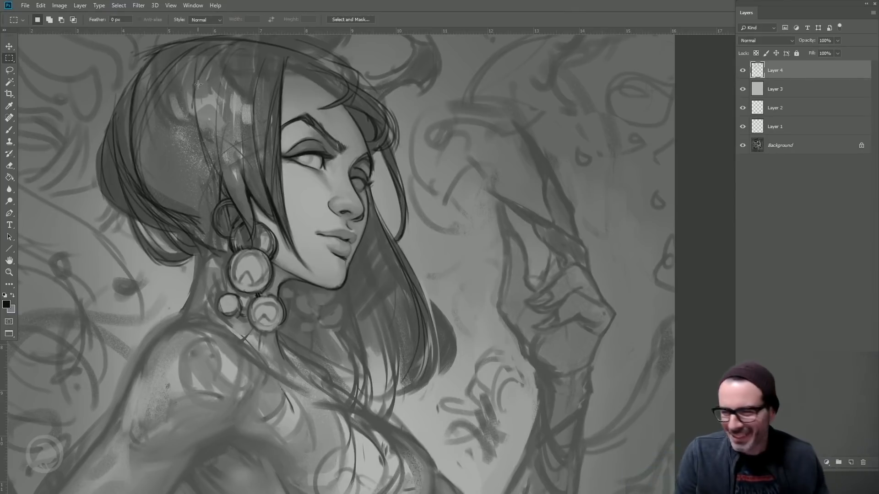
{"action": "left_click", "coordinate": [10, 130]}
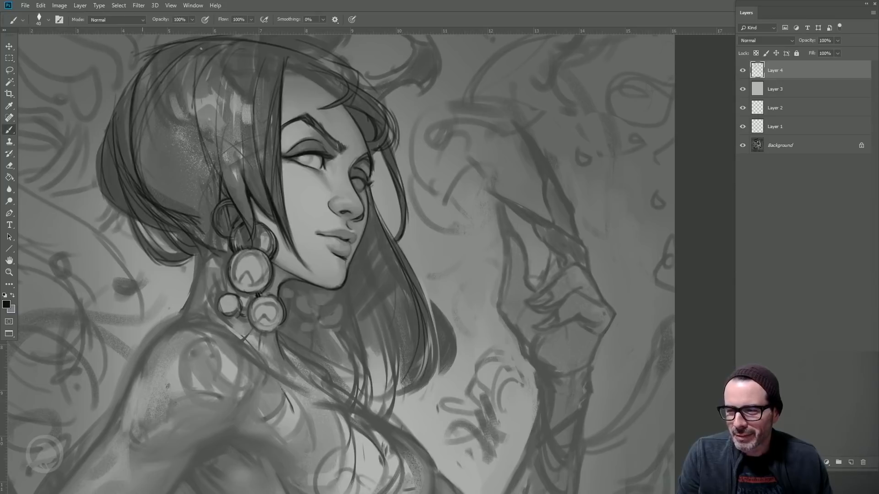
{"action": "mouse_move", "coordinate": [355, 185]}
{"action": "left_mouse_down"}
{"action": "mouse_move", "coordinate": [363, 208]}
{"action": "mouse_move", "coordinate": [326, 216]}
{"action": "mouse_move", "coordinate": [321, 236]}
{"action": "left_mouse_up"}
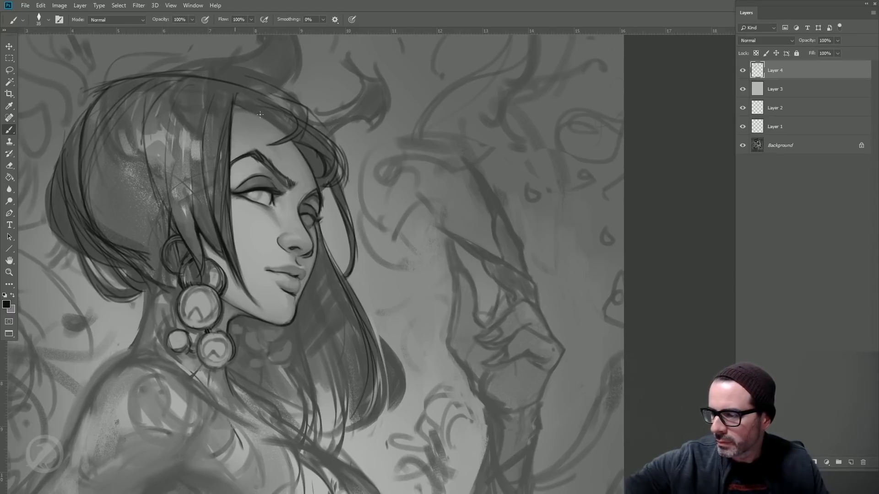
{"action": "key", "text": "bracketright"}
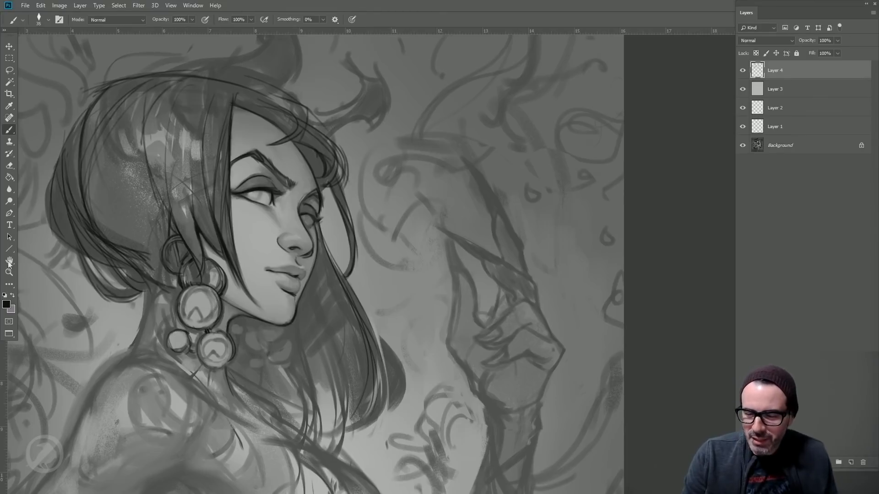
- Flip the whole canvas horizontally and frame the mirrored head and shoulders
{"action": "left_click", "coordinate": [9, 273]}
{"action": "left_click", "coordinate": [157, 276], "text": "alt"}
{"action": "left_click_drag", "start_coordinate": [177, 463], "coordinate": [271, 292]}
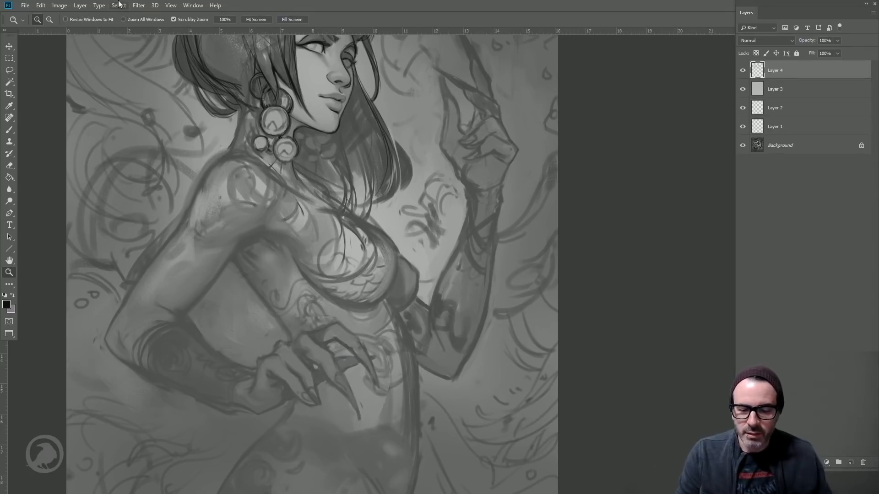
{"action": "left_click_drag", "start_coordinate": [227, 257], "coordinate": [211, 357]}
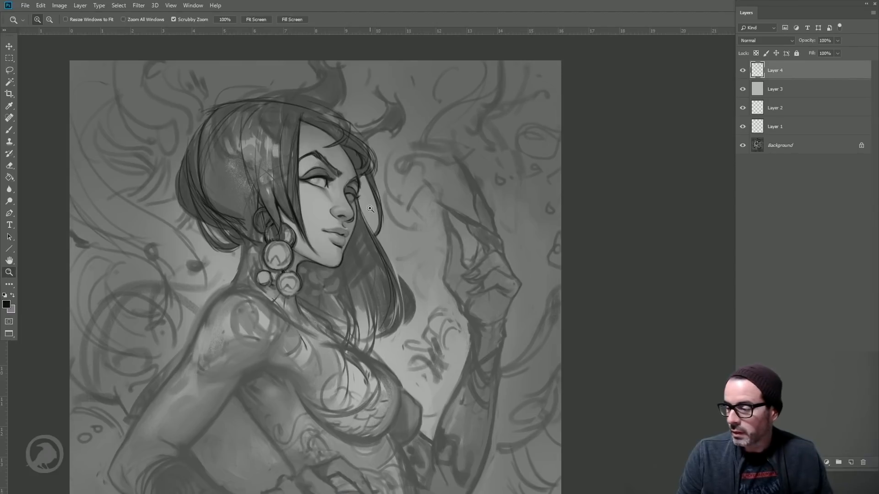
{"action": "key", "text": "ctrl+shift+h"}
{"action": "left_click", "coordinate": [323, 191]}
{"action": "mouse_move", "coordinate": [298, 266]}
{"action": "left_mouse_down"}
{"action": "mouse_move", "coordinate": [287, 265]}
{"action": "mouse_move", "coordinate": [307, 265]}
{"action": "left_mouse_up"}
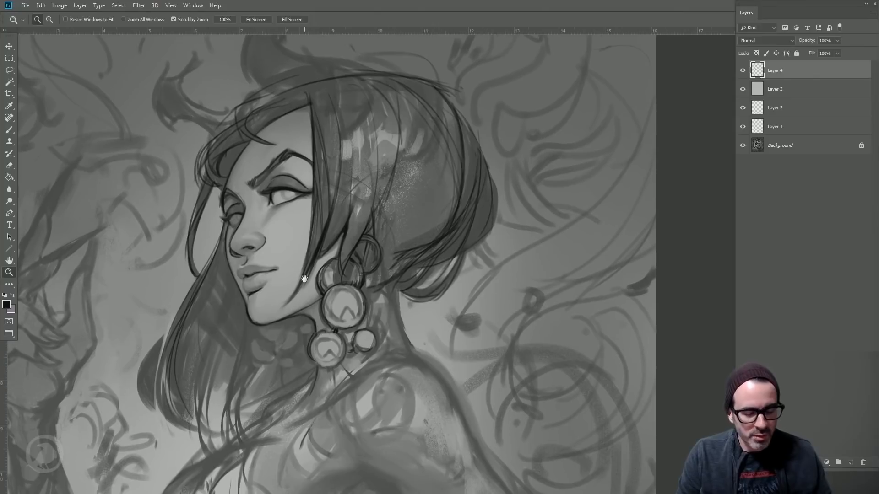
- Line the inner edge of the far-side hair from just below the chin down towards the chest with a slightly larger brush
{"action": "key", "text": "b"}
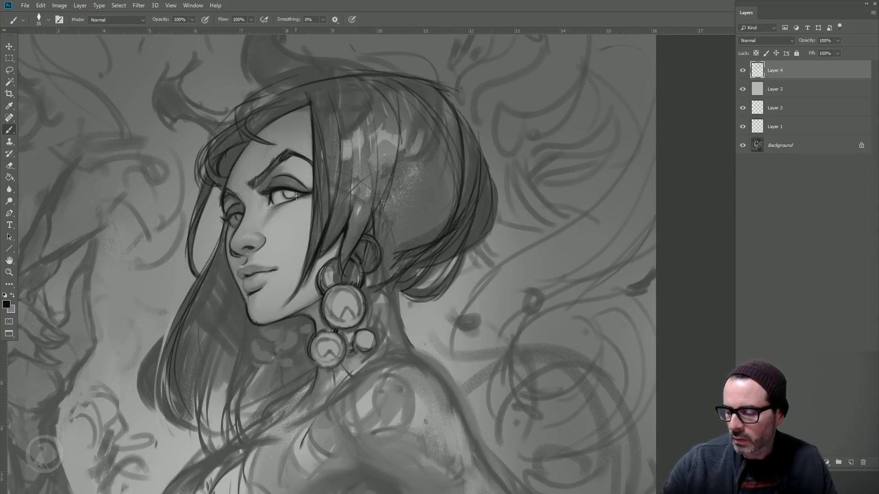
{"action": "key", "text": "bracketright"}
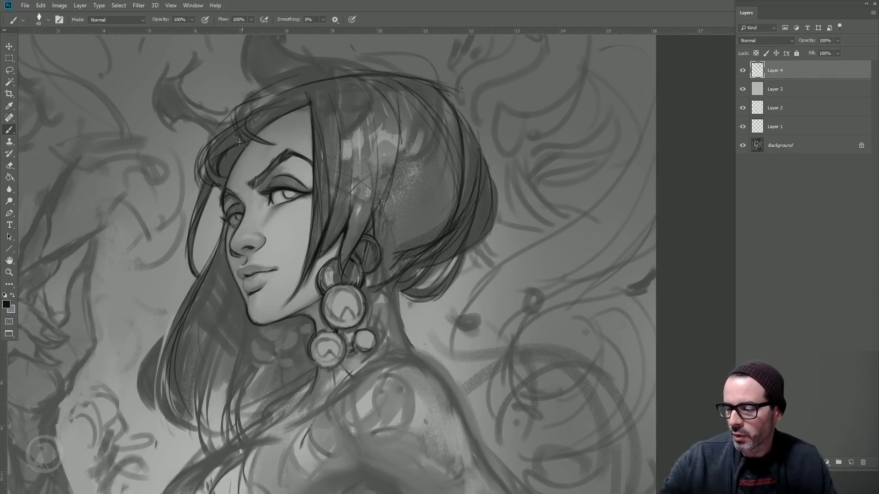
{"action": "key", "text": "bracketleft"}
{"action": "key", "text": "bracketright"}
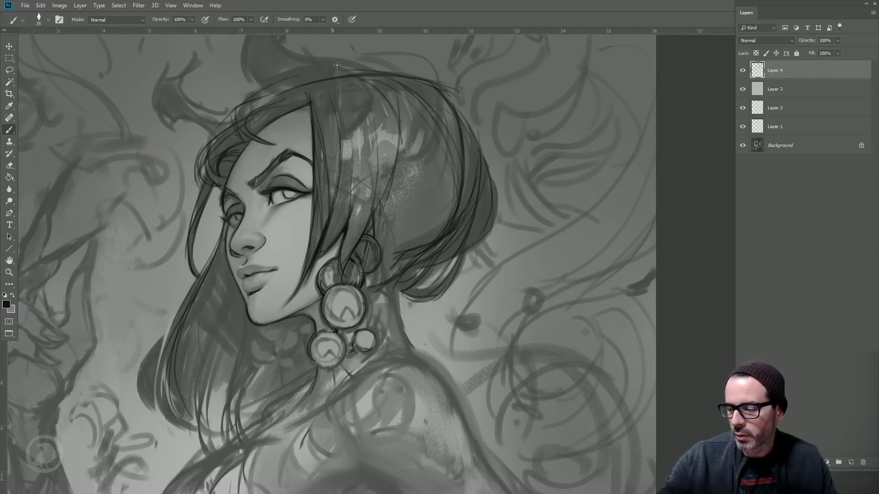
{"action": "key", "text": "bracketright"}
{"action": "left_click_drag", "start_coordinate": [249, 325], "coordinate": [229, 402]}
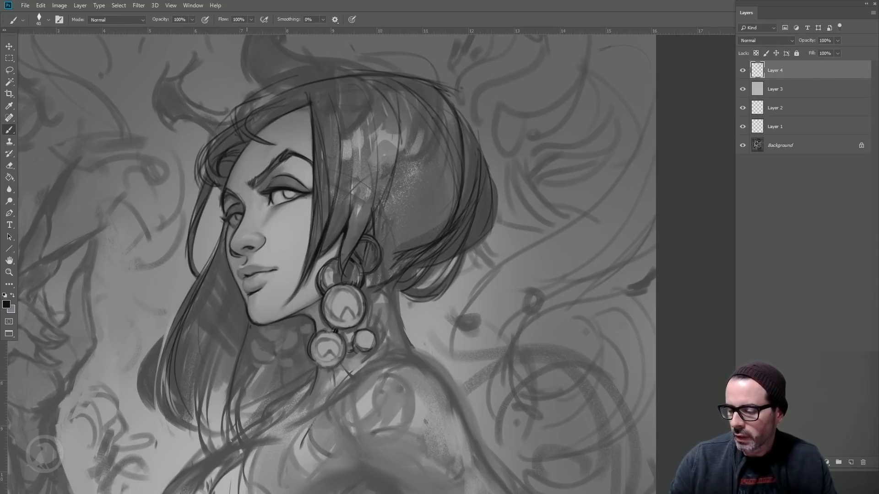
{"action": "left_click_drag", "start_coordinate": [258, 363], "coordinate": [237, 440]}
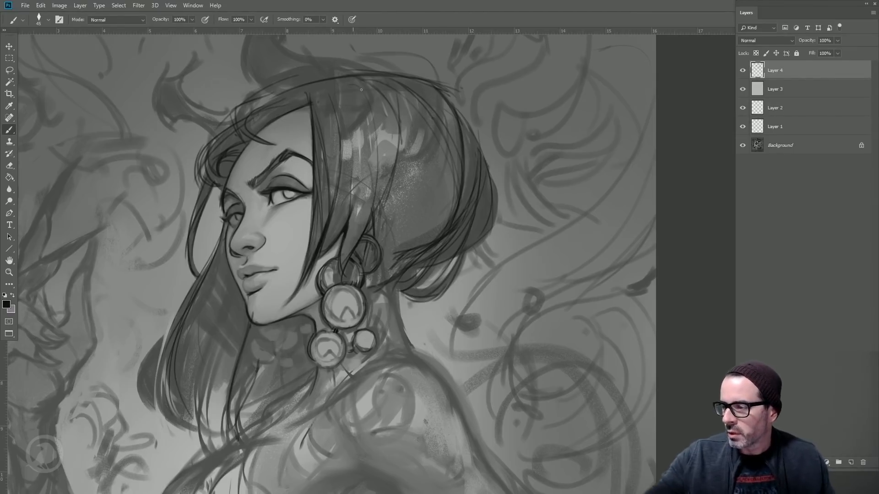
- Outline the smaller far-side horn, from its pointed tip down to the hairline, with the brush at 50
{"action": "left_click_drag", "start_coordinate": [338, 238], "coordinate": [348, 293]}
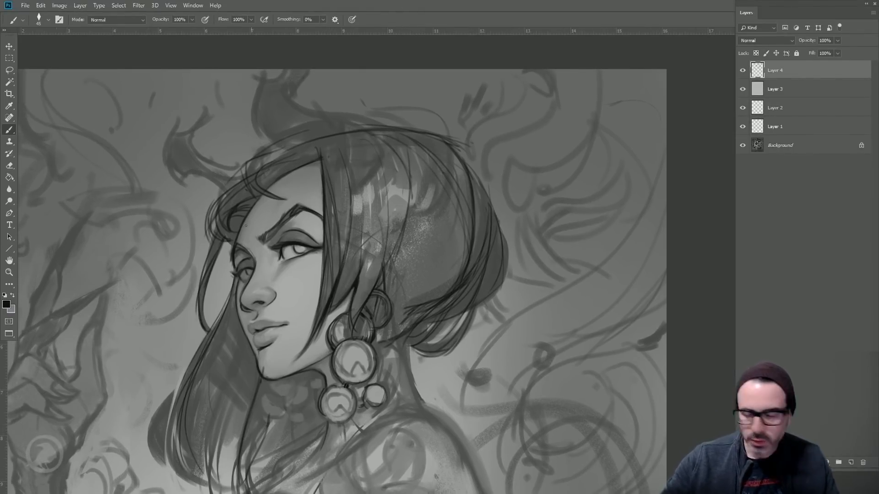
{"action": "key", "text": "bracketright"}
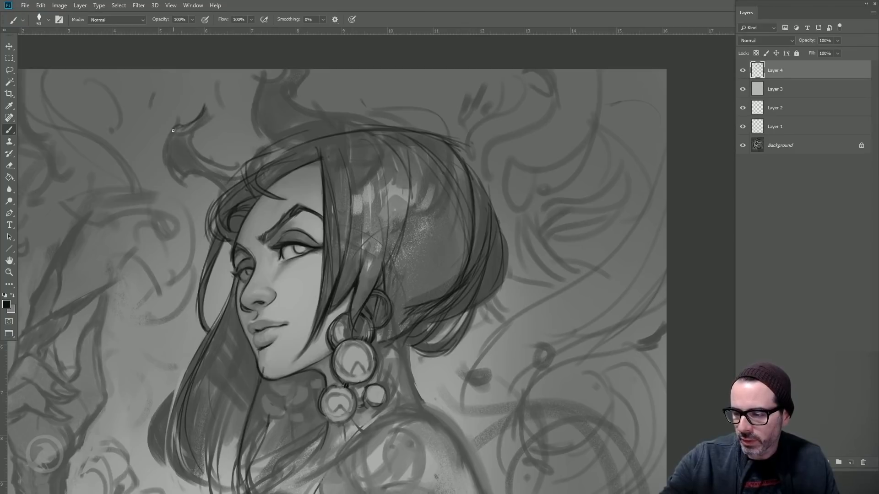
{"action": "mouse_move", "coordinate": [169, 129]}
{"action": "left_mouse_down"}
{"action": "mouse_move", "coordinate": [181, 180]}
{"action": "mouse_move", "coordinate": [200, 126]}
{"action": "mouse_move", "coordinate": [207, 160]}
{"action": "mouse_move", "coordinate": [188, 137]}
{"action": "mouse_move", "coordinate": [195, 145]}
{"action": "mouse_move", "coordinate": [207, 106]}
{"action": "left_mouse_up"}
{"action": "mouse_move", "coordinate": [178, 168]}
{"action": "left_mouse_down"}
{"action": "mouse_move", "coordinate": [192, 182]}
{"action": "mouse_move", "coordinate": [205, 178]}
{"action": "mouse_move", "coordinate": [192, 172]}
{"action": "mouse_move", "coordinate": [208, 180]}
{"action": "mouse_move", "coordinate": [208, 158]}
{"action": "mouse_move", "coordinate": [227, 163]}
{"action": "left_mouse_up"}
{"action": "key", "text": "bracketleft"}
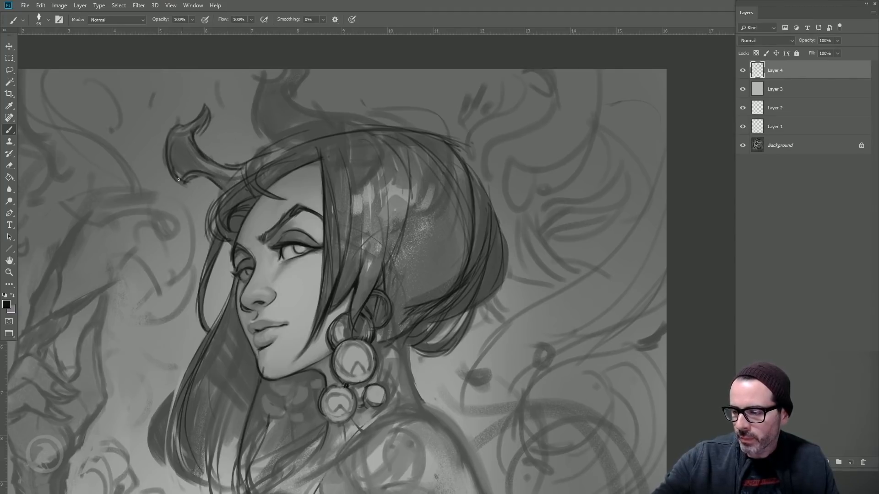
- Outline the large near horn from the canvas edge down both sides to where it meets the hair
{"action": "key", "text": "bracketright"}
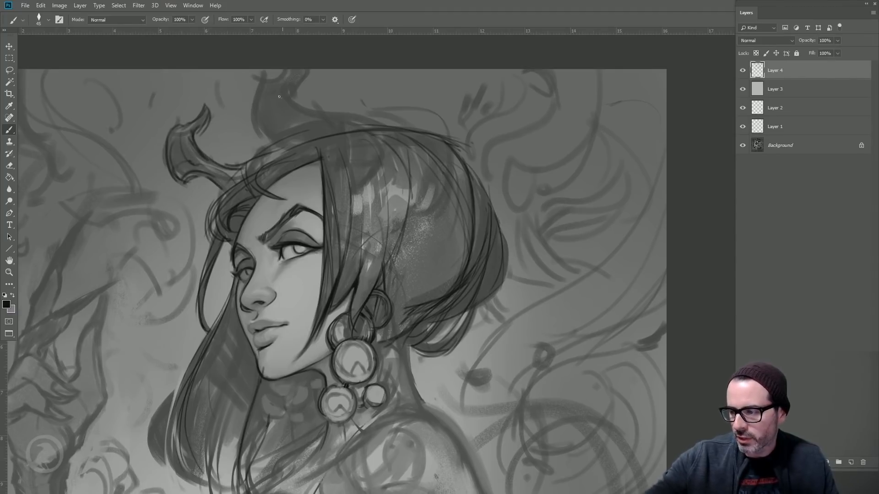
{"action": "left_click_drag", "start_coordinate": [257, 127], "coordinate": [269, 140]}
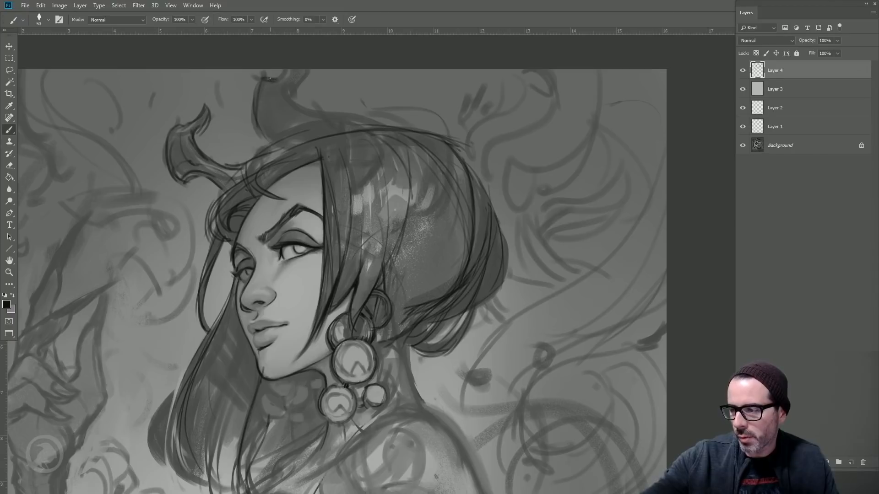
{"action": "mouse_move", "coordinate": [270, 78]}
{"action": "left_mouse_down"}
{"action": "mouse_move", "coordinate": [312, 69]}
{"action": "mouse_move", "coordinate": [297, 107]}
{"action": "mouse_move", "coordinate": [292, 96]}
{"action": "mouse_move", "coordinate": [352, 118]}
{"action": "mouse_move", "coordinate": [364, 139]}
{"action": "left_mouse_up"}
{"action": "mouse_move", "coordinate": [288, 140]}
{"action": "left_mouse_down"}
{"action": "mouse_move", "coordinate": [270, 131]}
{"action": "mouse_move", "coordinate": [331, 155]}
{"action": "mouse_move", "coordinate": [292, 143]}
{"action": "mouse_move", "coordinate": [321, 148]}
{"action": "left_mouse_up"}
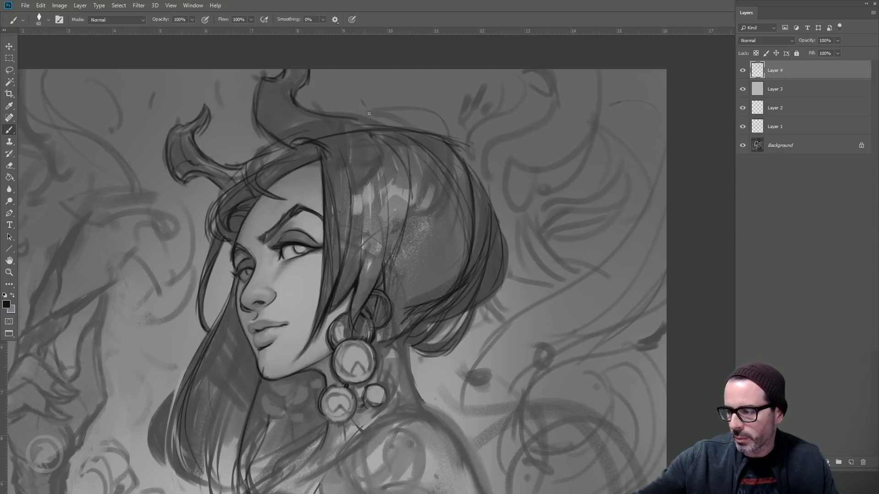
- Line the near horn's base as it curves back over the crown, closing it with a curved edge on the side hair
{"action": "key", "text": "bracketleft"}
{"action": "left_click_drag", "start_coordinate": [350, 114], "coordinate": [393, 159]}
{"action": "mouse_move", "coordinate": [326, 148]}
{"action": "left_mouse_down"}
{"action": "mouse_move", "coordinate": [368, 173]}
{"action": "mouse_move", "coordinate": [329, 147]}
{"action": "mouse_move", "coordinate": [349, 169]}
{"action": "left_mouse_up"}
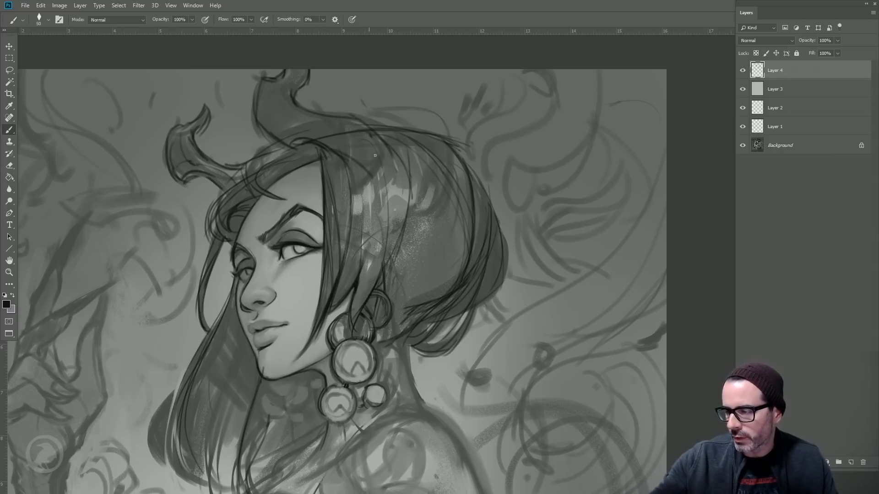
{"action": "left_click_drag", "start_coordinate": [386, 137], "coordinate": [360, 187]}
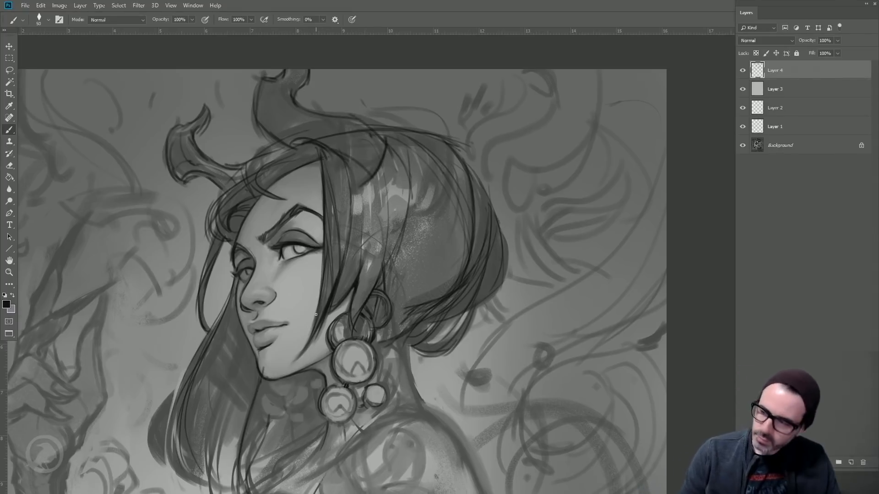
{"action": "key", "text": "bracketleft"}
{"action": "mouse_move", "coordinate": [292, 70]}
{"action": "left_mouse_down"}
{"action": "mouse_move", "coordinate": [278, 86]}
{"action": "mouse_move", "coordinate": [286, 109]}
{"action": "mouse_move", "coordinate": [326, 114]}
{"action": "mouse_move", "coordinate": [382, 169]}
{"action": "mouse_move", "coordinate": [356, 129]}
{"action": "mouse_move", "coordinate": [277, 97]}
{"action": "mouse_move", "coordinate": [281, 106]}
{"action": "mouse_move", "coordinate": [293, 71]}
{"action": "left_mouse_up"}
{"action": "left_click_drag", "start_coordinate": [370, 119], "coordinate": [386, 141]}
{"action": "key", "text": "bracketright"}
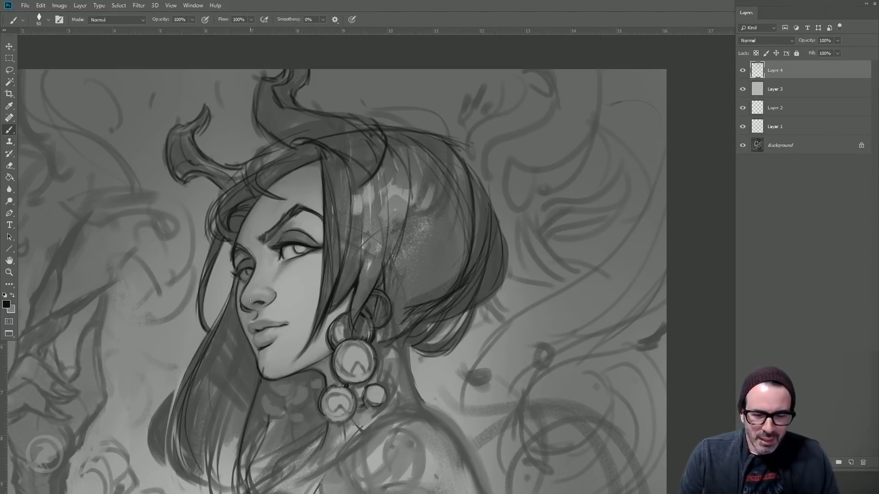
- Flip the canvas horizontally and back again to compare the line work in both orientations
{"action": "left_click", "coordinate": [9, 58]}
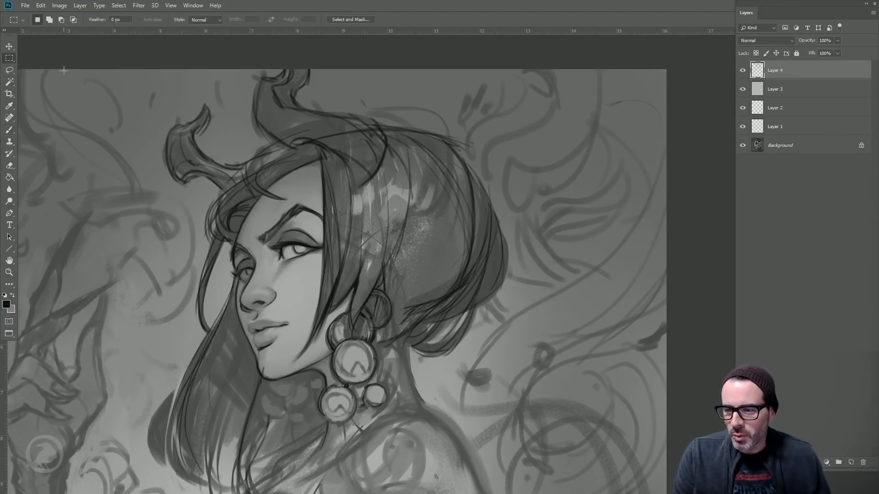
{"action": "mouse_move", "coordinate": [162, 201]}
{"action": "left_mouse_down"}
{"action": "mouse_move", "coordinate": [211, 201]}
{"action": "mouse_move", "coordinate": [213, 163]}
{"action": "left_mouse_up"}
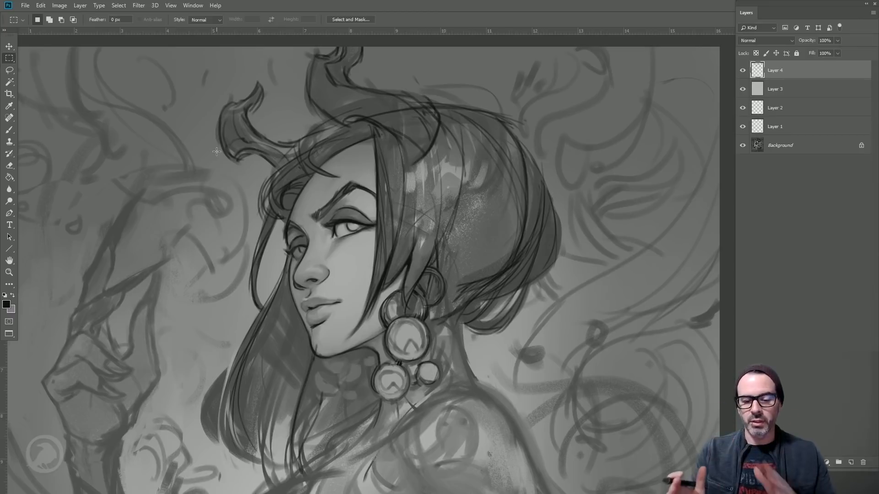
{"action": "key", "text": "ctrl+f"}
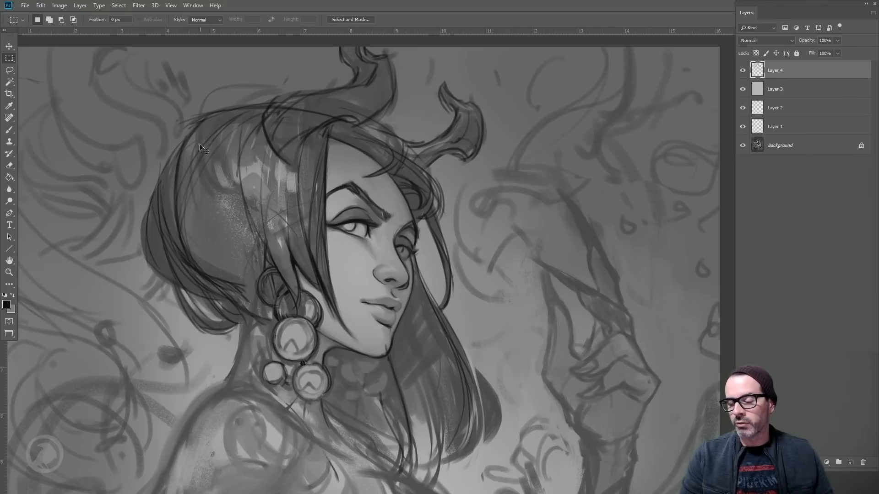
{"action": "key", "text": "ctrl+f"}
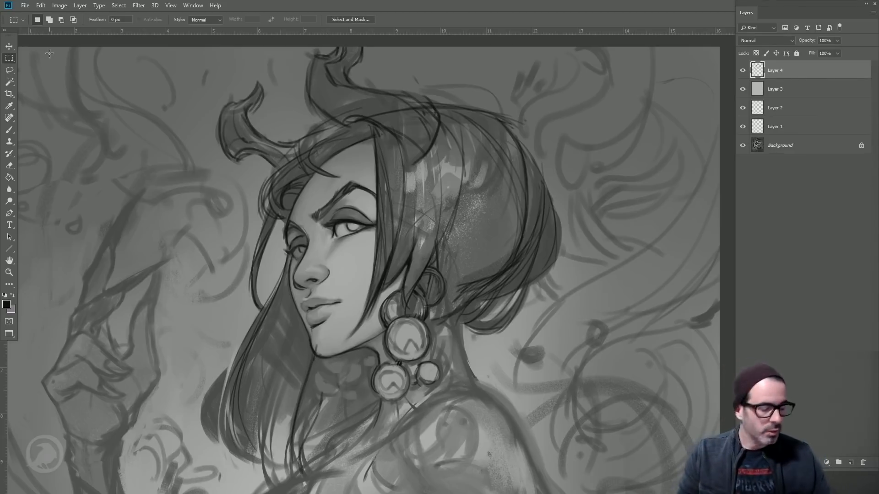
- Examine the keyboard shortcuts assigned to Flip Canvas Horizontal and Flip Canvas Vertical under the Image commands
{"action": "left_click", "coordinate": [41, 6]}
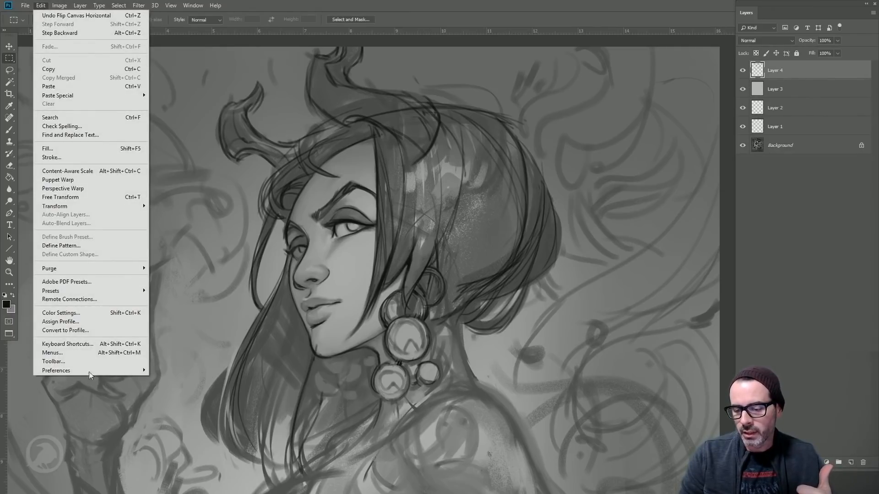
{"action": "left_click", "coordinate": [67, 344]}
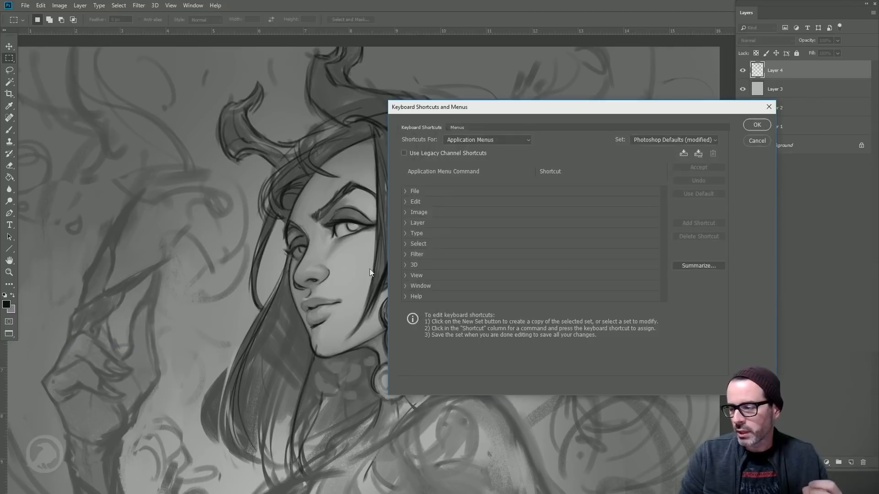
{"action": "left_click", "coordinate": [405, 213]}
{"action": "scroll", "coordinate": [473, 237], "scroll_direction": "down", "scroll_amount": 4}
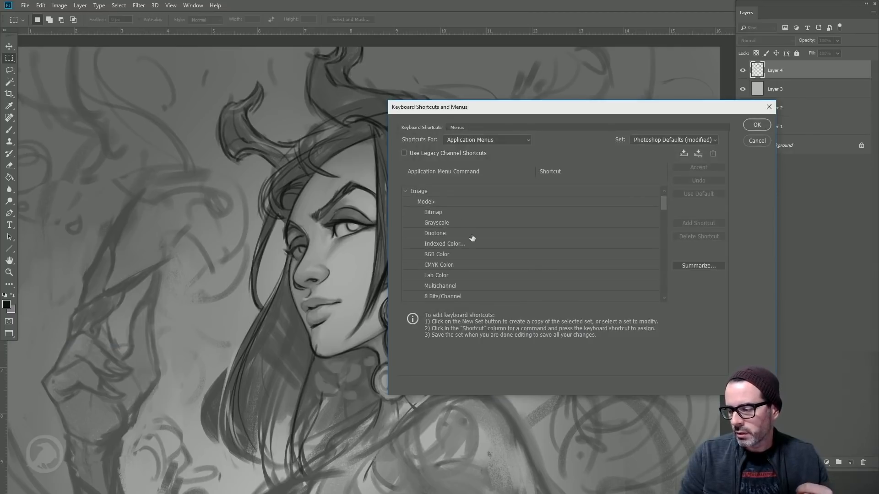
{"action": "scroll", "coordinate": [473, 237], "scroll_direction": "down", "scroll_amount": 5}
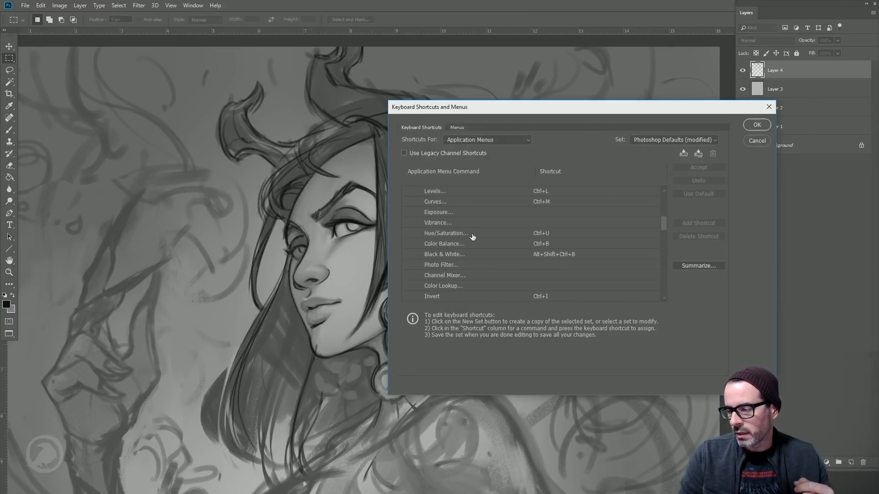
{"action": "scroll", "coordinate": [473, 237], "scroll_direction": "down", "scroll_amount": 3}
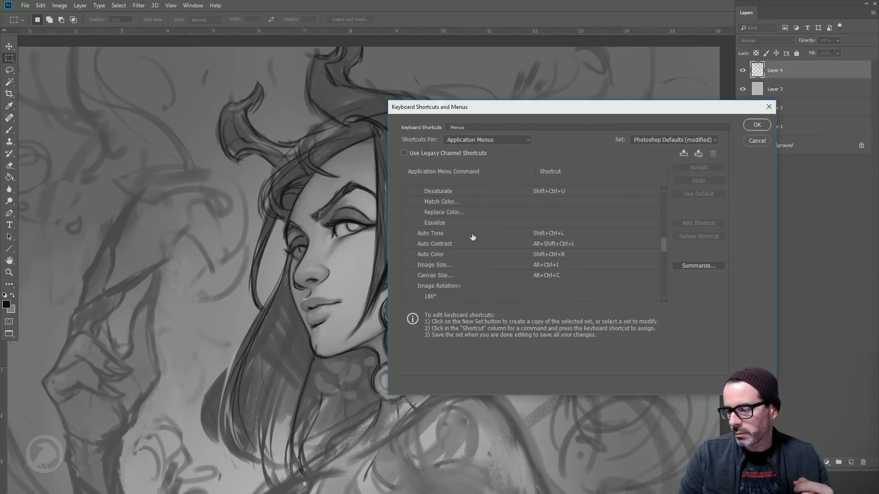
{"action": "scroll", "coordinate": [468, 267], "scroll_direction": "down", "scroll_amount": 1}
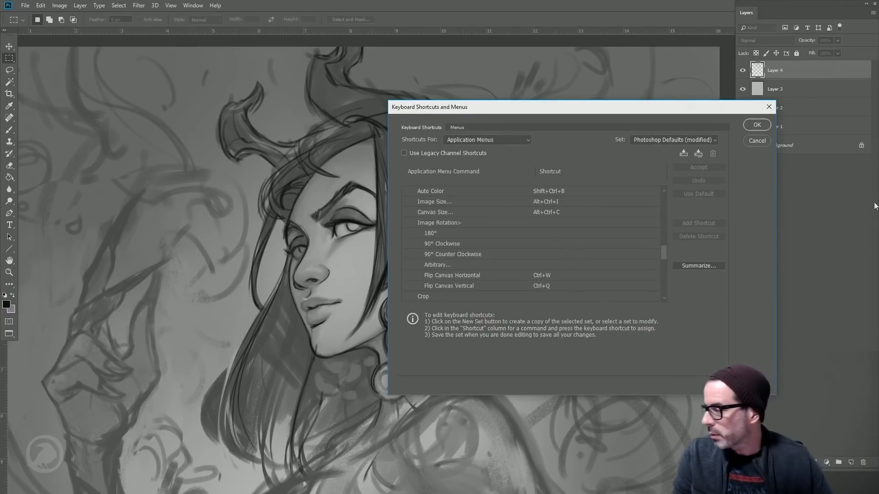
{"action": "left_click", "coordinate": [764, 127]}
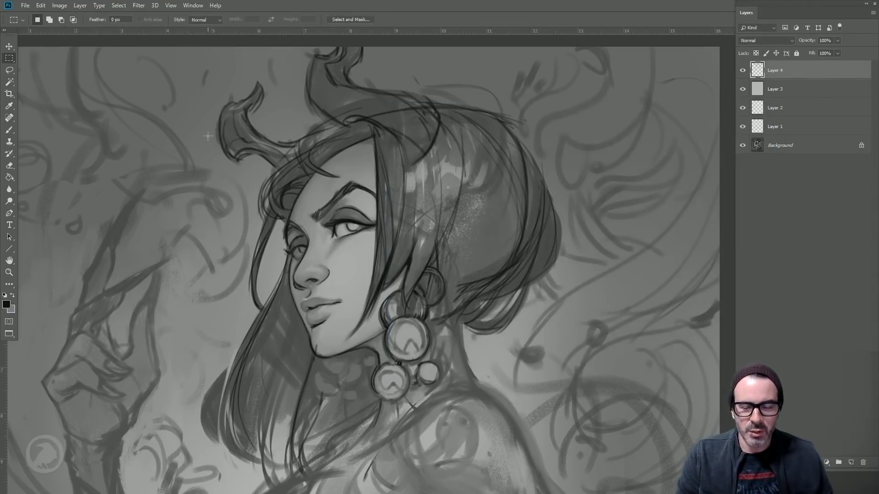
{"action": "scroll", "coordinate": [316, 138], "scroll_direction": "down", "scroll_amount": 1}
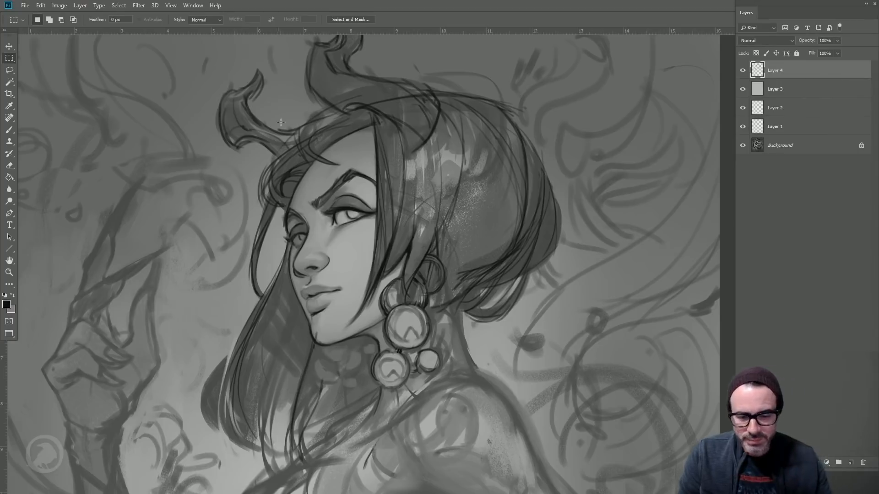
- Clean up the stray line at the tip of the chin with sampled skin greys, and restore black as the brush colour
{"action": "left_click_drag", "start_coordinate": [314, 184], "coordinate": [296, 178]}
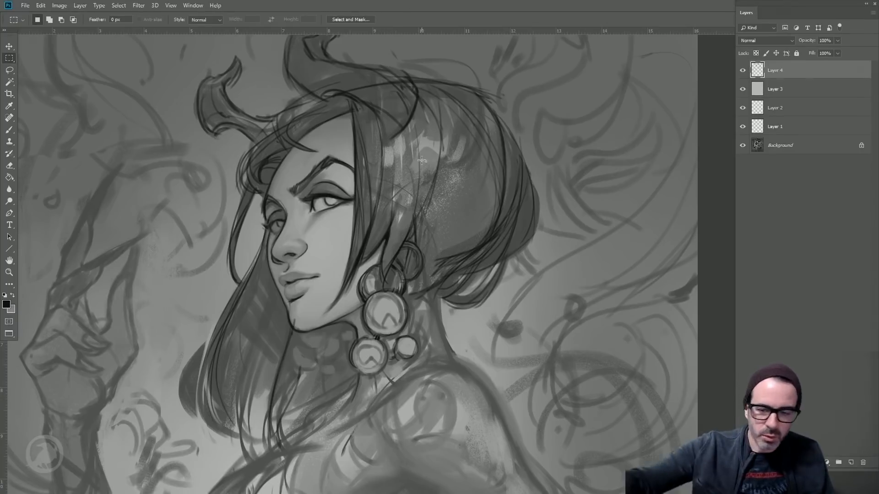
{"action": "left_click", "coordinate": [9, 130]}
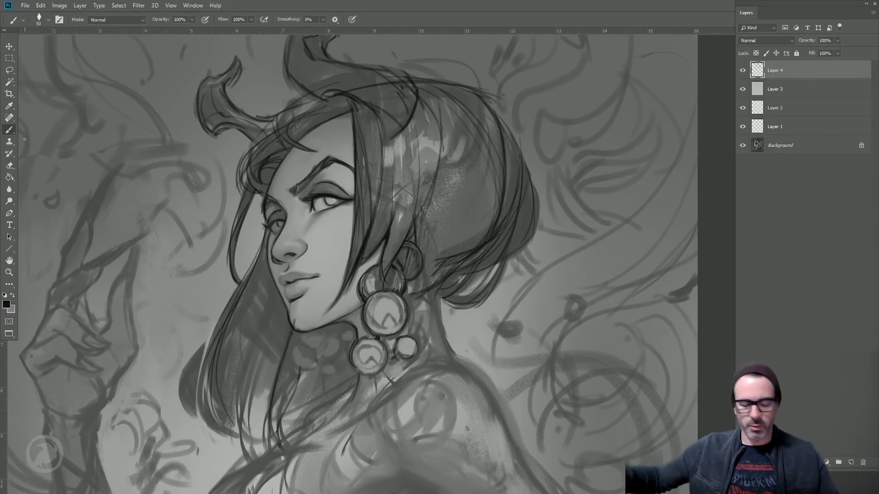
{"action": "left_click", "coordinate": [296, 322], "text": "alt"}
{"action": "key", "text": "bracketright"}
{"action": "key", "text": "bracketright"}
{"action": "key", "text": "bracketright"}
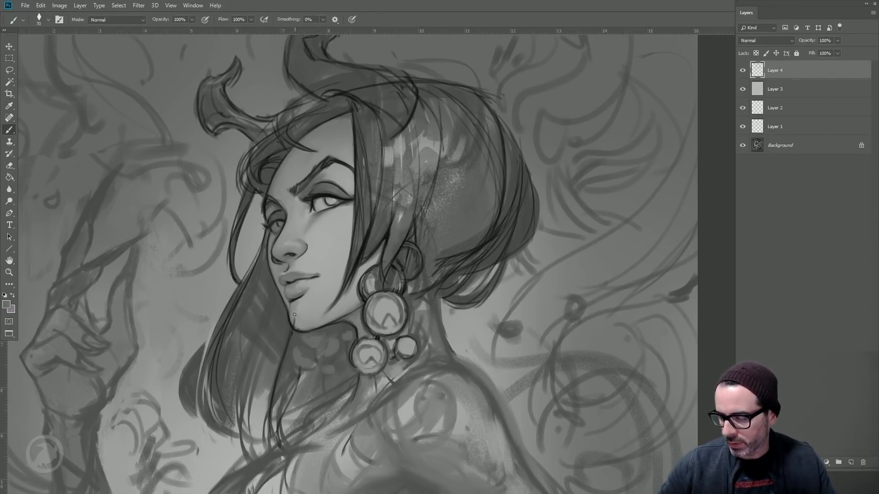
{"action": "left_click_drag", "start_coordinate": [295, 313], "coordinate": [300, 325]}
{"action": "left_click", "coordinate": [297, 322], "text": "alt"}
{"action": "key", "text": "bracketright"}
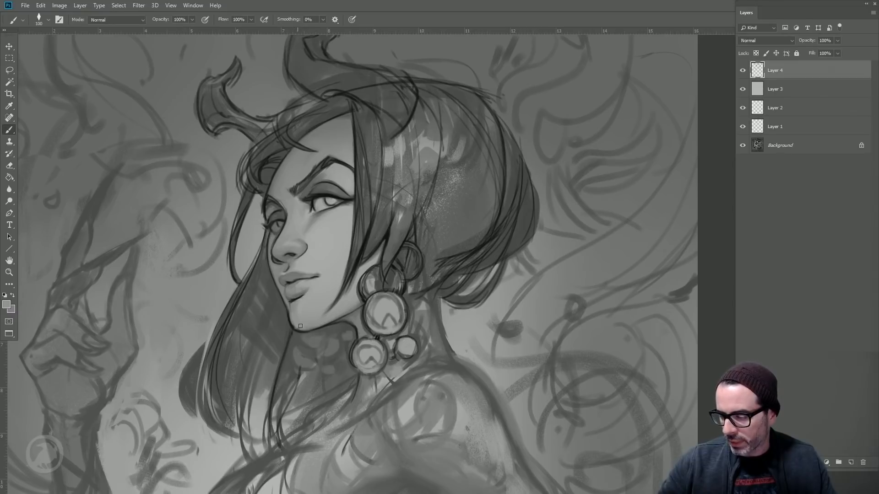
{"action": "key", "text": "bracketleft"}
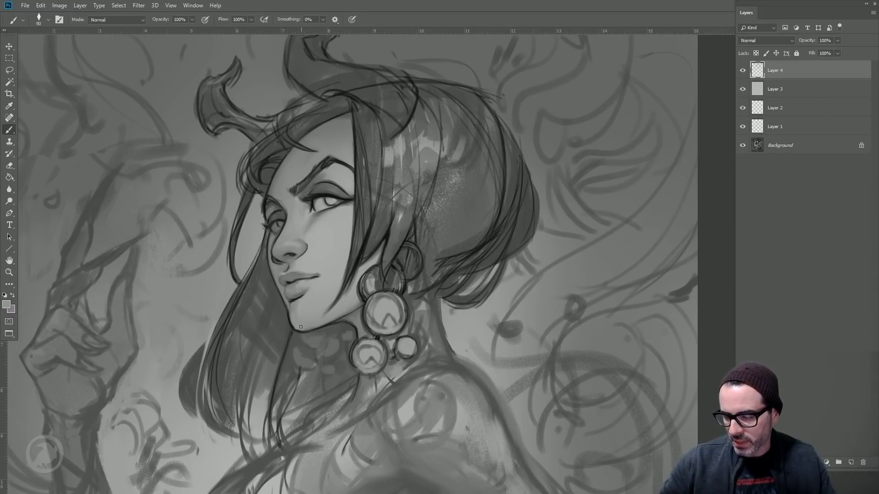
{"action": "left_click_drag", "start_coordinate": [293, 323], "coordinate": [302, 328]}
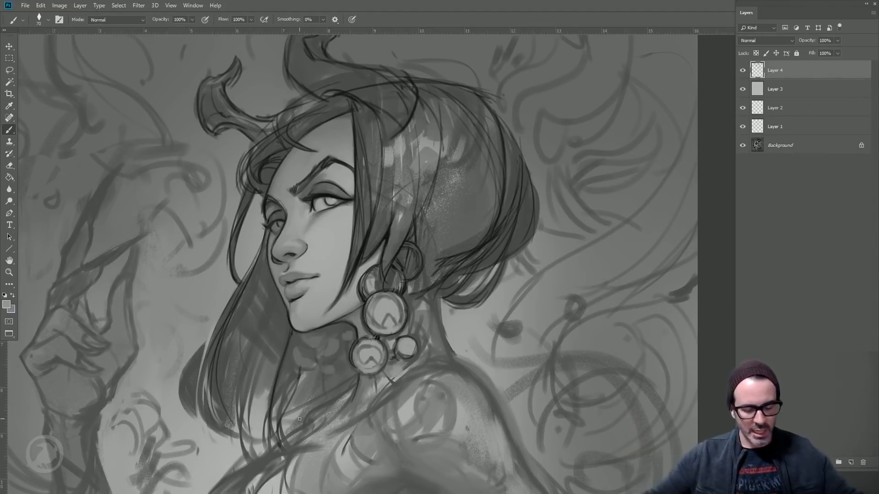
{"action": "key", "text": "d"}
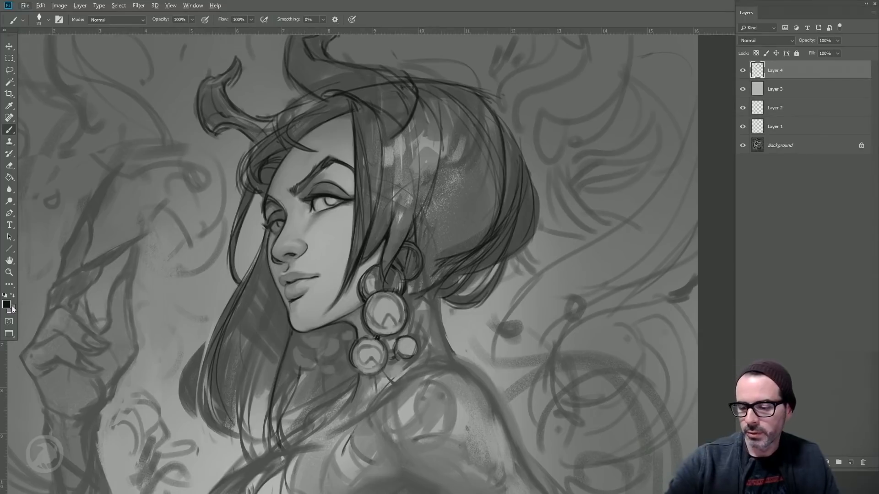
- Paint over the sketch lines crossing the near horn with its sampled grey, and resample the dark line colour
{"action": "scroll", "coordinate": [339, 119], "scroll_direction": "up", "scroll_amount": 5}
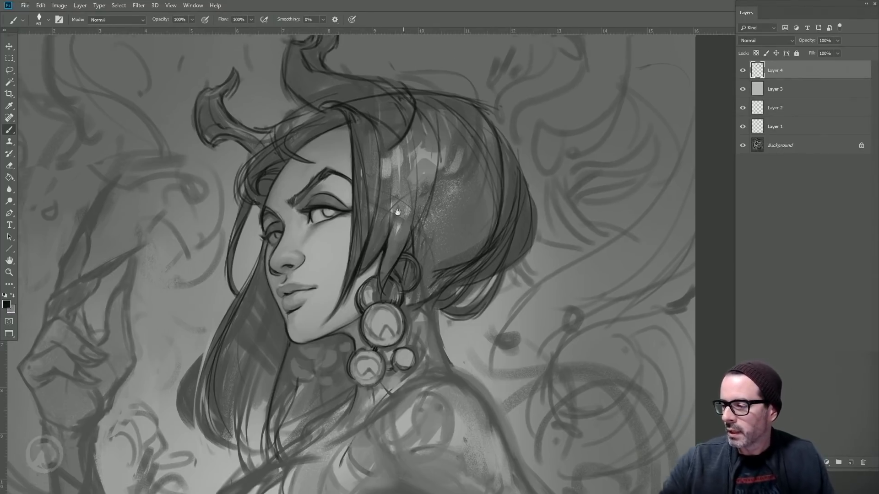
{"action": "left_click", "coordinate": [343, 156], "text": "alt"}
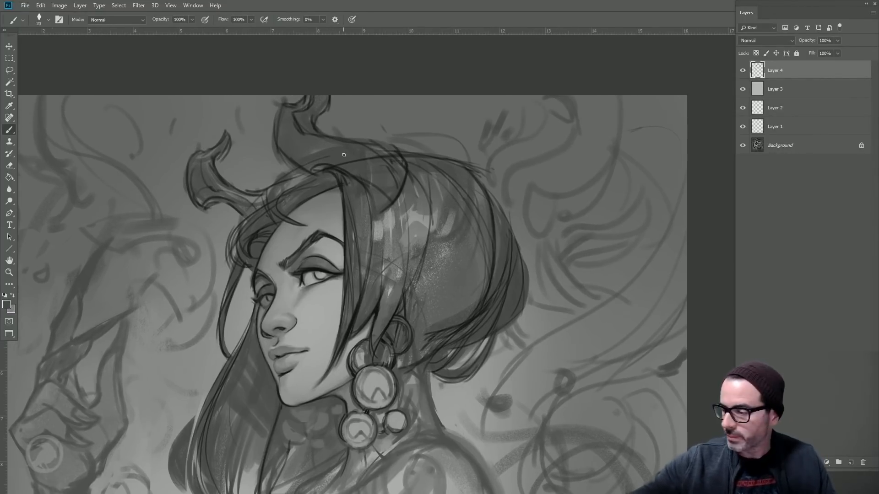
{"action": "key", "text": "bracketright"}
{"action": "key", "text": "bracketright"}
{"action": "key", "text": "bracketright"}
{"action": "key", "text": "bracketright"}
{"action": "key", "text": "bracketright"}
{"action": "key", "text": "bracketright"}
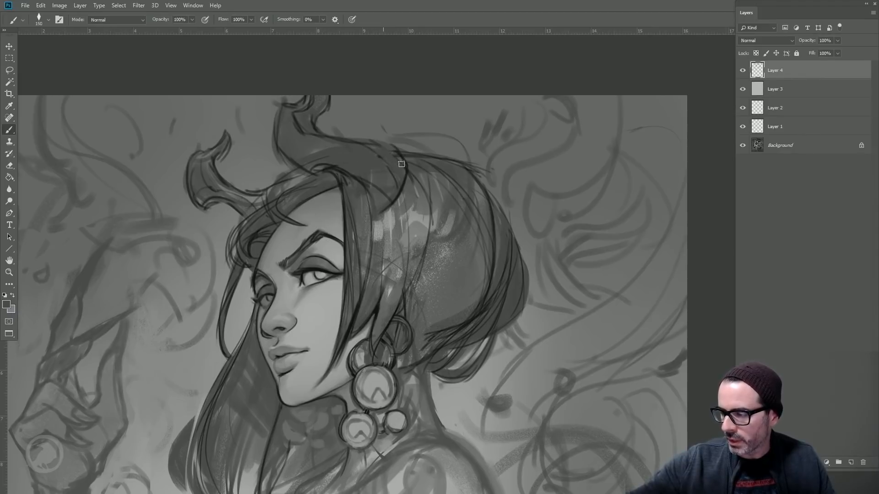
{"action": "key", "text": "bracketleft"}
{"action": "key", "text": "bracketleft"}
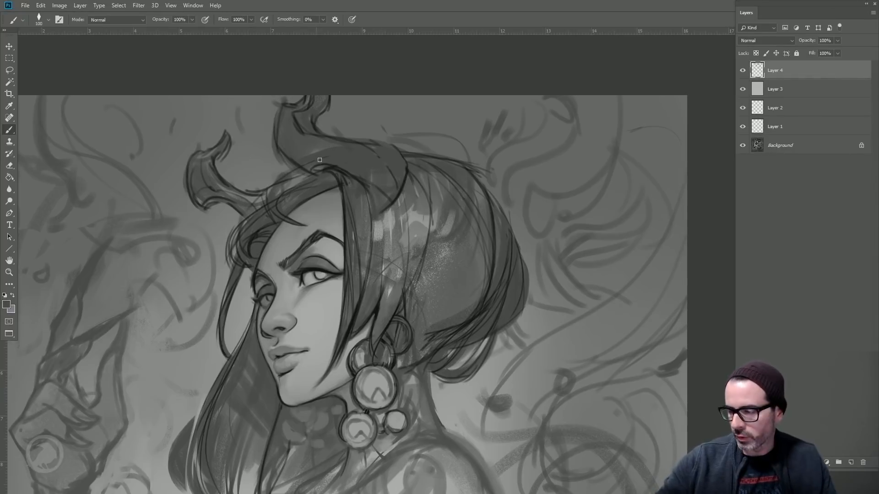
{"action": "key", "text": "alt"}
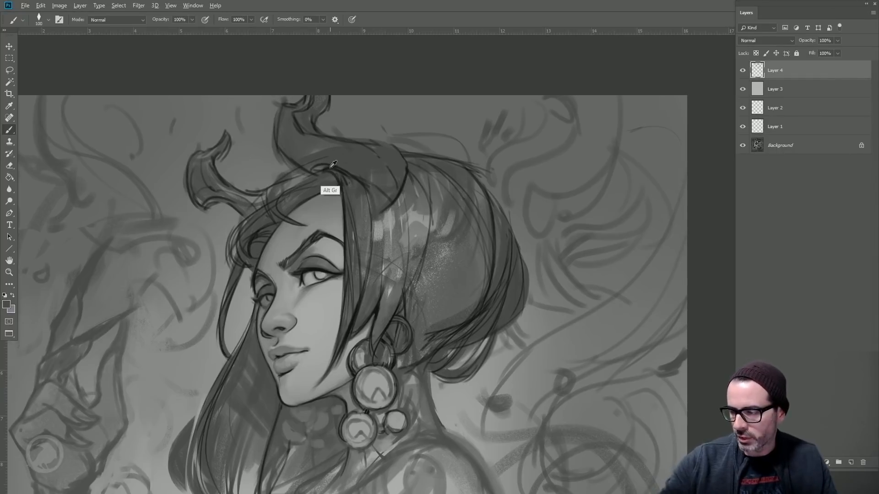
{"action": "left_click", "coordinate": [381, 305], "text": "alt"}
{"action": "key", "text": "bracketleft"}
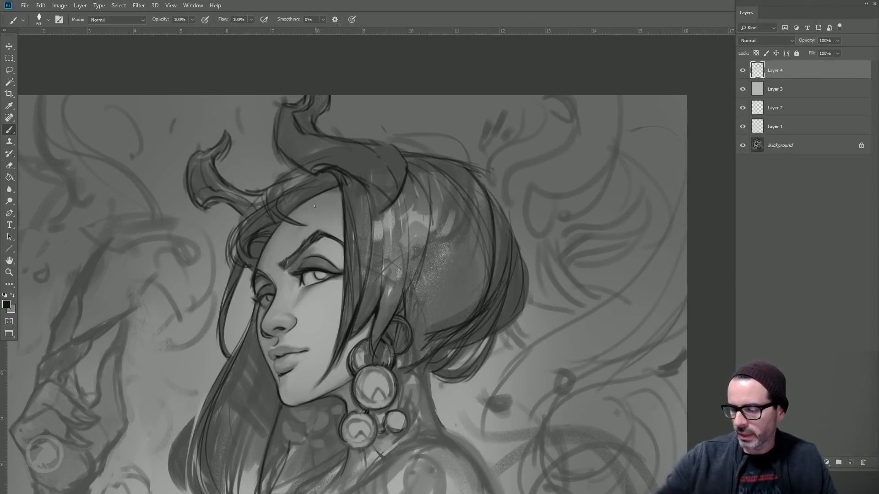
- Flip the canvas horizontally and back to check the cleaned chin and horn in both orientations
{"action": "key", "text": "ctrl+shift+h"}
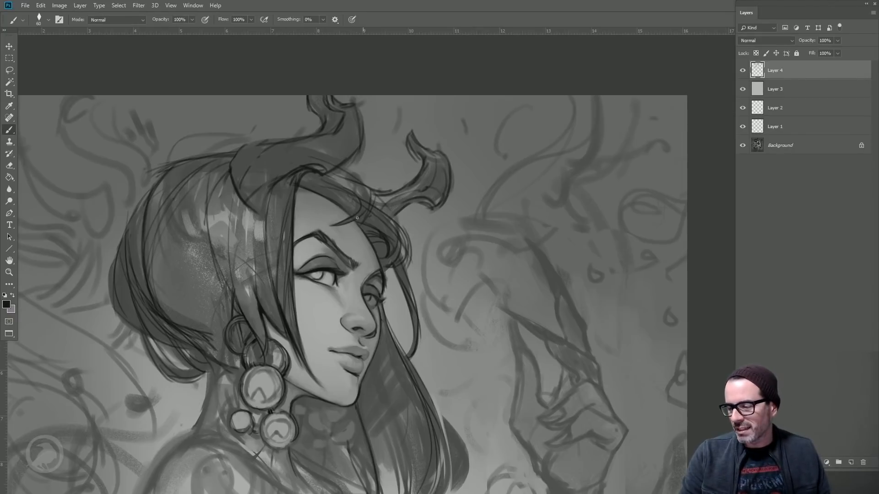
{"action": "left_click_drag", "start_coordinate": [344, 254], "coordinate": [377, 120]}
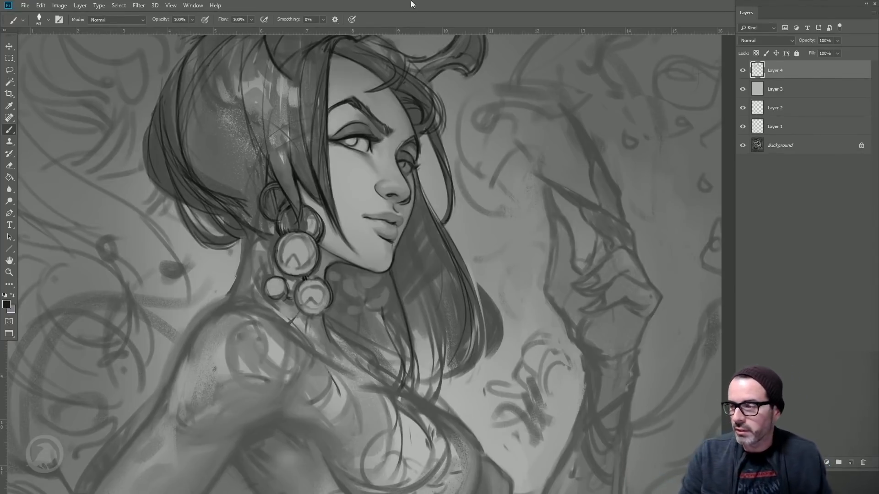
{"action": "left_click", "coordinate": [10, 58]}
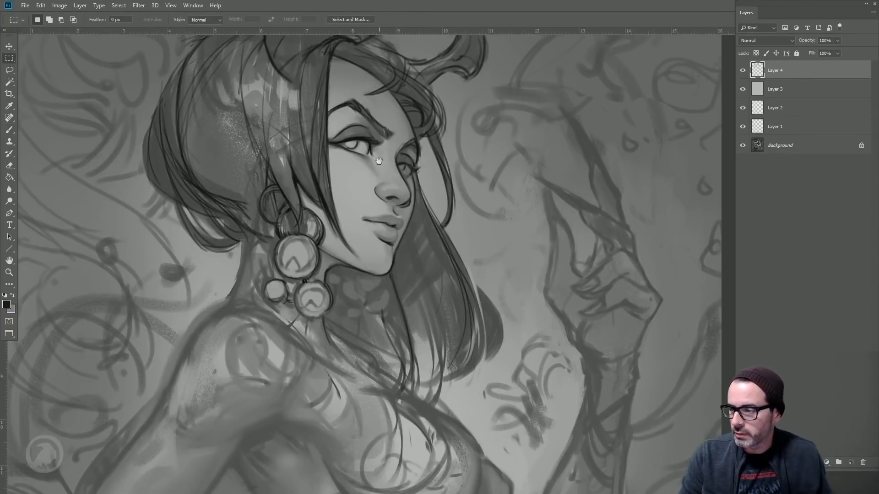
{"action": "scroll", "coordinate": [383, 191], "scroll_direction": "up", "scroll_amount": 3}
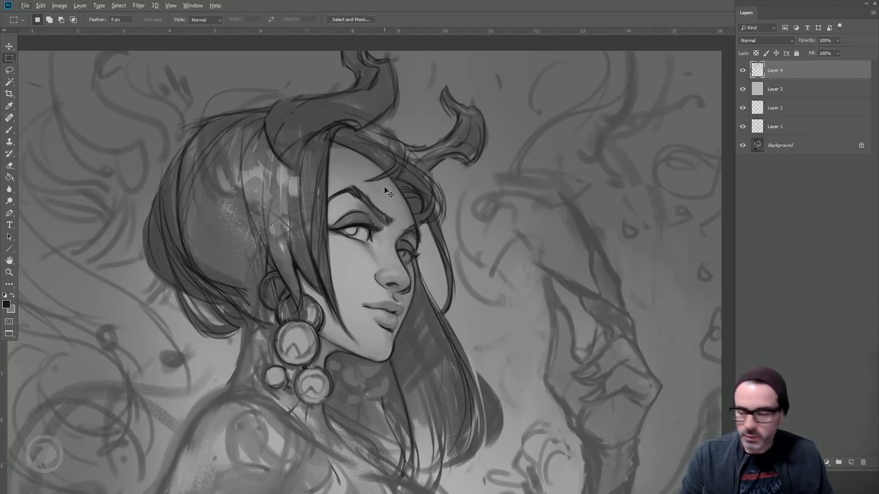
{"action": "key", "text": "ctrl+shift+h"}
{"action": "left_click_drag", "start_coordinate": [353, 254], "coordinate": [339, 291]}
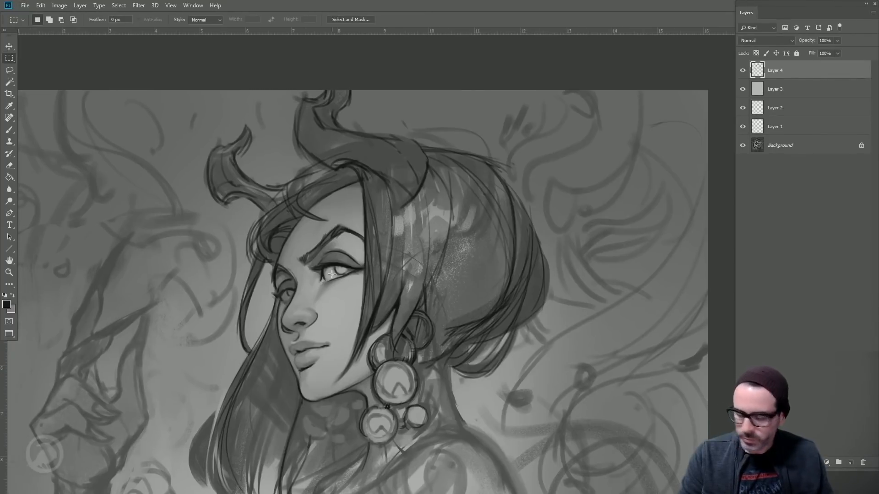
- Draw thin black hair strands falling from beneath the base and back edge of the near horn
{"action": "left_click", "coordinate": [11, 132]}
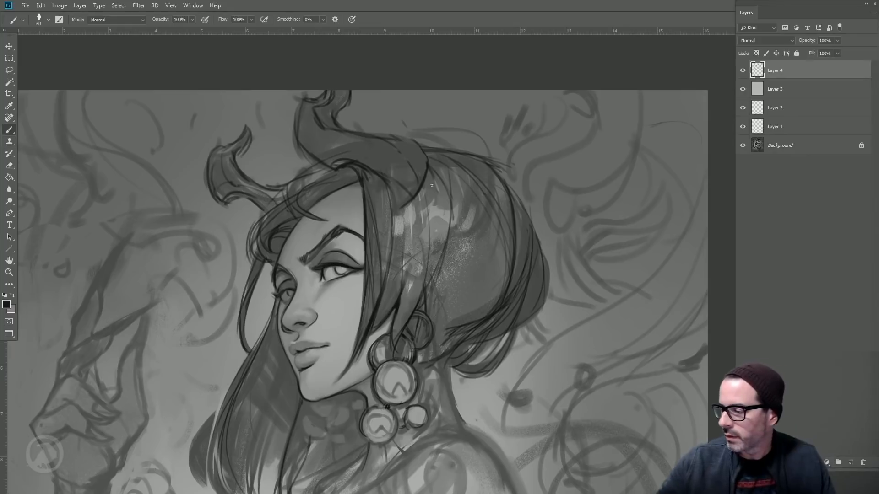
{"action": "key", "text": "bracketleft"}
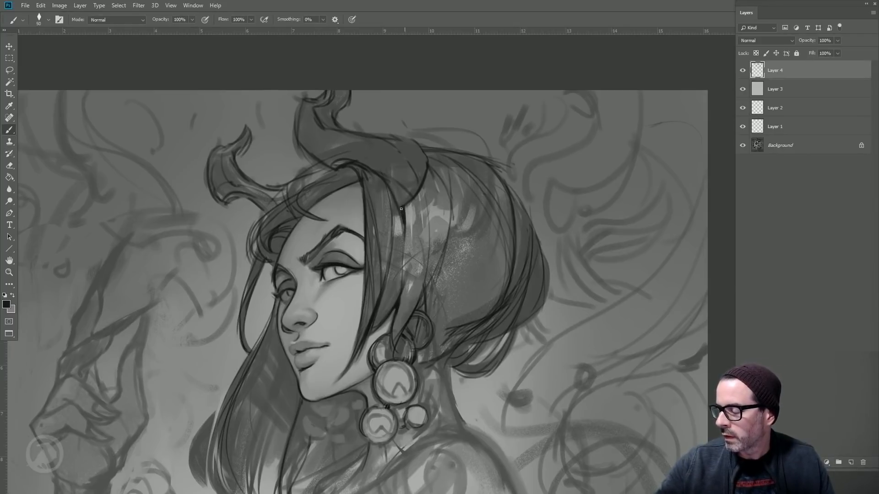
{"action": "key", "text": "bracketleft"}
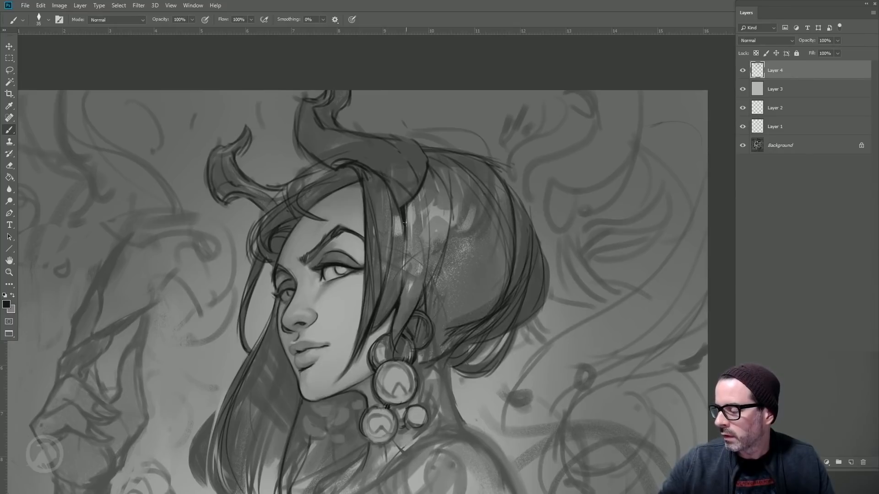
{"action": "mouse_move", "coordinate": [423, 191]}
{"action": "left_mouse_down"}
{"action": "mouse_move", "coordinate": [431, 259]}
{"action": "mouse_move", "coordinate": [426, 207]}
{"action": "left_mouse_up"}
{"action": "mouse_move", "coordinate": [431, 165]}
{"action": "left_mouse_down"}
{"action": "mouse_move", "coordinate": [446, 195]}
{"action": "mouse_move", "coordinate": [446, 243]}
{"action": "left_mouse_up"}
{"action": "key", "text": "bracketright"}
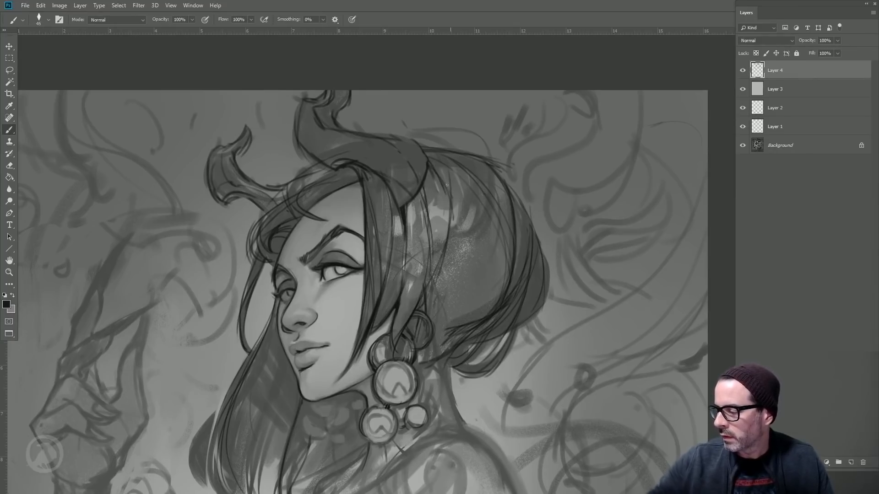
- Draw long curved strands across the back of the gathered hair, sweeping down from the crown towards the knot
{"action": "mouse_move", "coordinate": [450, 189]}
{"action": "left_mouse_down"}
{"action": "mouse_move", "coordinate": [454, 336]}
{"action": "mouse_move", "coordinate": [459, 198]}
{"action": "mouse_move", "coordinate": [489, 294]}
{"action": "left_mouse_up"}
{"action": "left_click_drag", "start_coordinate": [484, 257], "coordinate": [490, 315]}
{"action": "left_click_drag", "start_coordinate": [472, 221], "coordinate": [484, 319]}
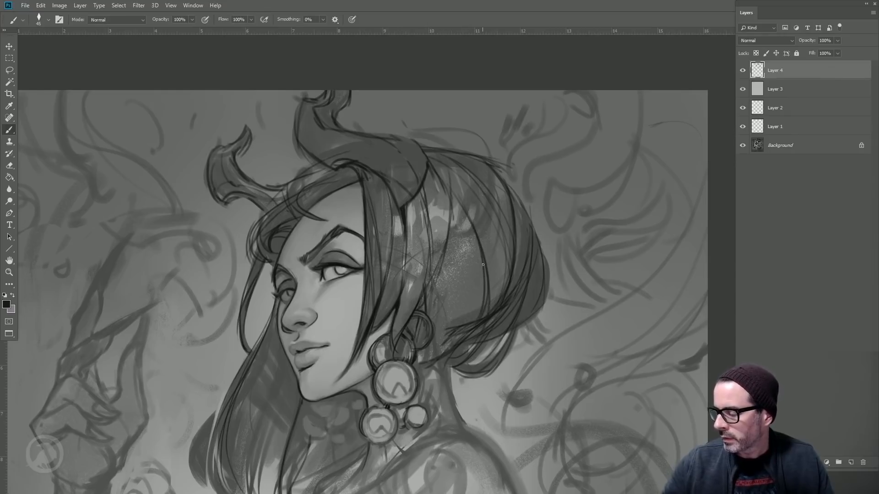
{"action": "left_click_drag", "start_coordinate": [475, 289], "coordinate": [482, 320]}
{"action": "left_click_drag", "start_coordinate": [457, 192], "coordinate": [493, 253]}
{"action": "left_click_drag", "start_coordinate": [494, 254], "coordinate": [506, 288]}
{"action": "left_click_drag", "start_coordinate": [487, 239], "coordinate": [509, 285]}
{"action": "left_click_drag", "start_coordinate": [493, 255], "coordinate": [502, 300]}
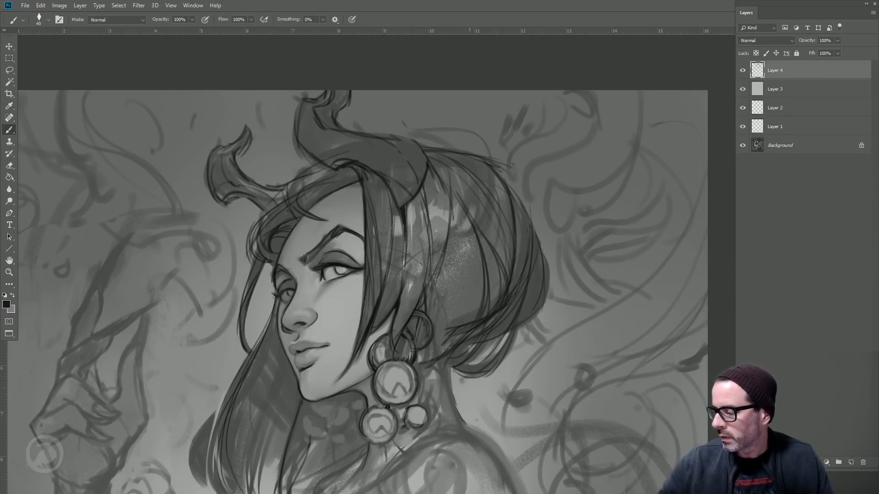
- Add finer strands in the middle of the gathered hair, converging at the nape above the knot
{"action": "key", "text": "bracketleft"}
{"action": "left_click_drag", "start_coordinate": [451, 200], "coordinate": [466, 315]}
{"action": "mouse_move", "coordinate": [465, 232]}
{"action": "left_mouse_down"}
{"action": "mouse_move", "coordinate": [453, 335]}
{"action": "mouse_move", "coordinate": [472, 268]}
{"action": "mouse_move", "coordinate": [460, 206]}
{"action": "mouse_move", "coordinate": [482, 242]}
{"action": "mouse_move", "coordinate": [460, 326]}
{"action": "left_mouse_up"}
{"action": "left_click_drag", "start_coordinate": [487, 264], "coordinate": [465, 323]}
{"action": "key", "text": "bracketleft"}
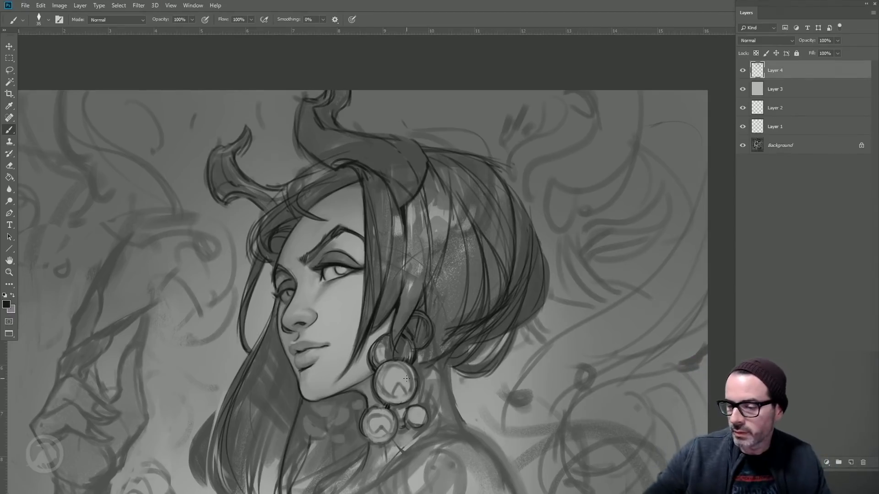
- Darken the strand below the near horn's base, and reinforce strands behind the horn and along the back of the hair
{"action": "left_click", "coordinate": [403, 214], "text": "alt"}
{"action": "key", "text": "bracketright"}
{"action": "left_click_drag", "start_coordinate": [401, 221], "coordinate": [403, 247]}
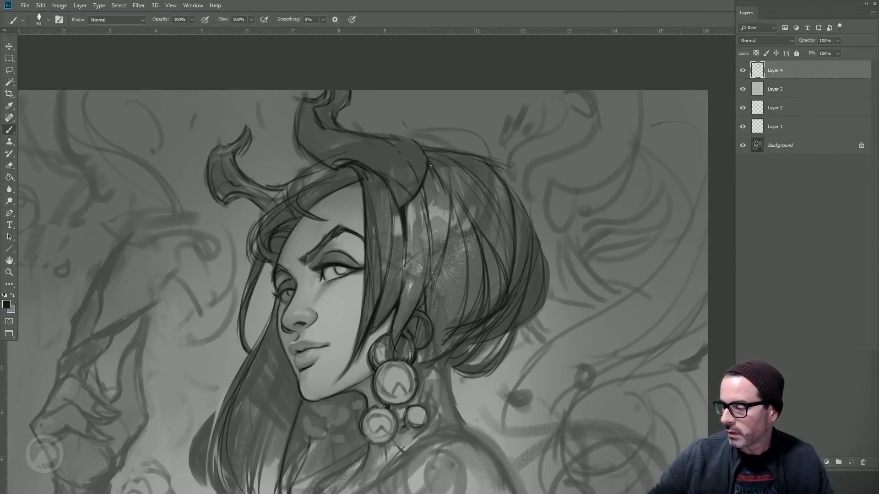
{"action": "left_click_drag", "start_coordinate": [431, 179], "coordinate": [450, 228]}
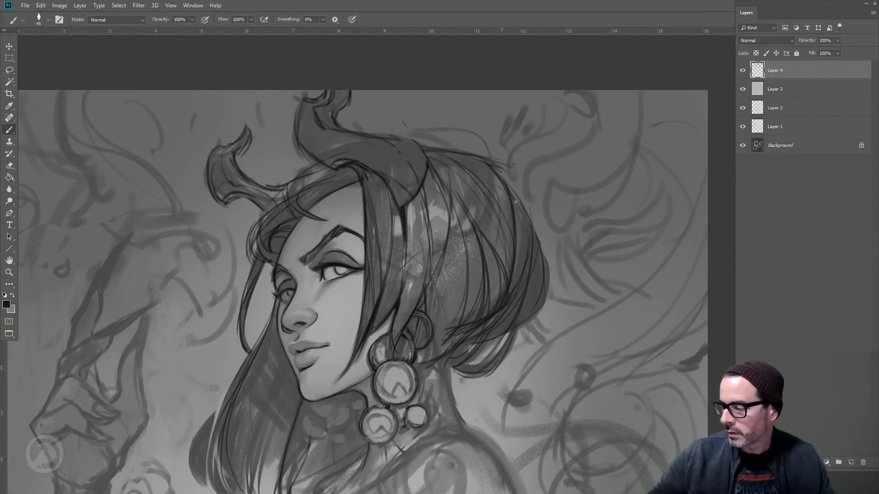
{"action": "left_click_drag", "start_coordinate": [516, 202], "coordinate": [531, 261]}
{"action": "key", "text": "bracketleft"}
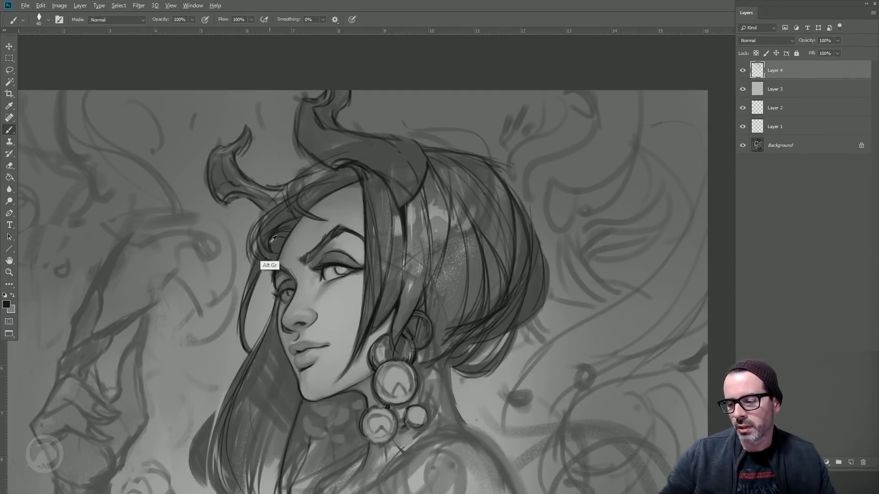
- Draw curved ridge lines across the near horn from its base to its upper bend, and similar ridges on the far horn
{"action": "key", "text": "bracketright"}
{"action": "left_click_drag", "start_coordinate": [371, 166], "coordinate": [384, 140]}
{"action": "left_click_drag", "start_coordinate": [358, 158], "coordinate": [370, 139]}
{"action": "mouse_move", "coordinate": [341, 157]}
{"action": "left_mouse_down"}
{"action": "mouse_move", "coordinate": [314, 145]}
{"action": "mouse_move", "coordinate": [324, 125]}
{"action": "mouse_move", "coordinate": [294, 138]}
{"action": "mouse_move", "coordinate": [309, 118]}
{"action": "left_mouse_up"}
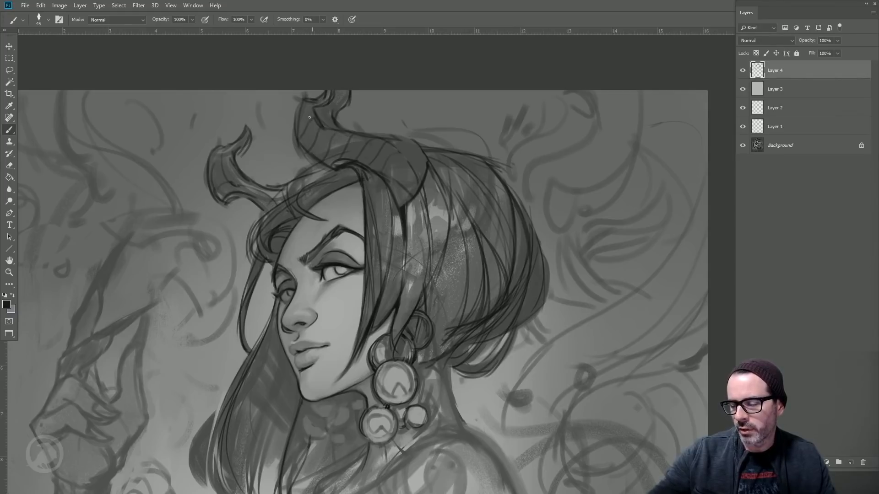
{"action": "key", "text": "bracketright"}
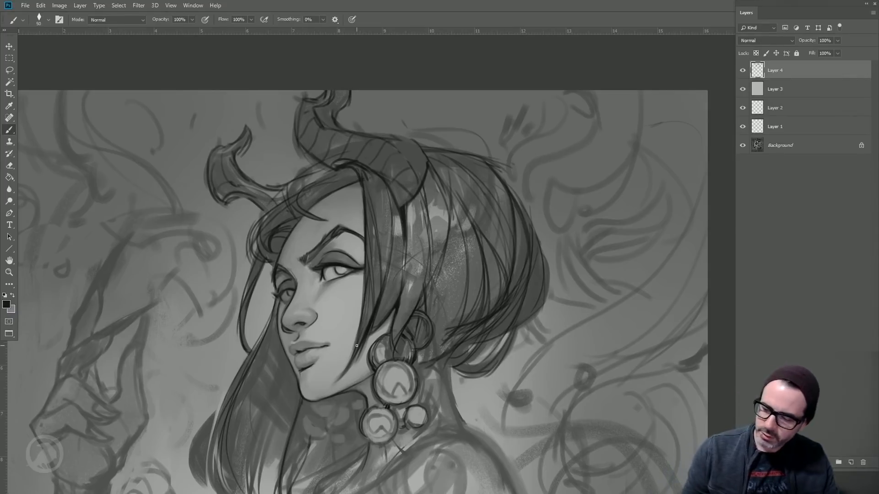
{"action": "key", "text": "bracketleft"}
{"action": "left_click_drag", "start_coordinate": [390, 188], "coordinate": [413, 163]}
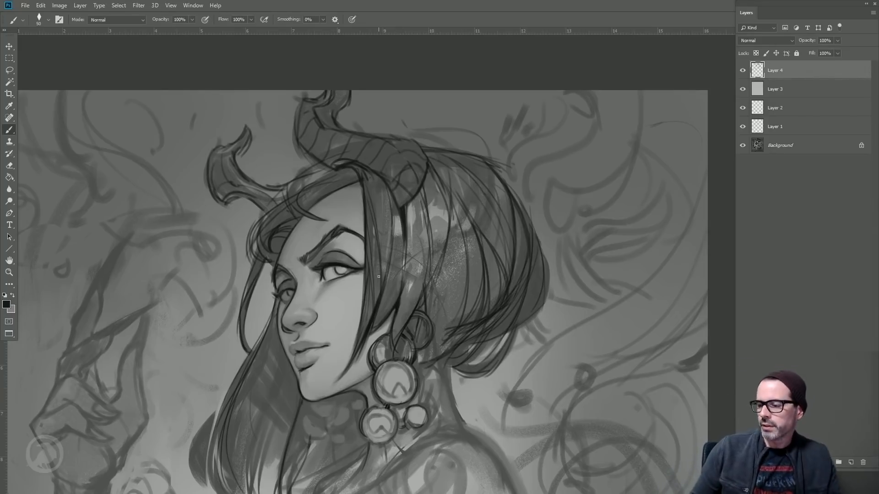
{"action": "mouse_move", "coordinate": [225, 175]}
{"action": "left_mouse_down"}
{"action": "mouse_move", "coordinate": [218, 155]}
{"action": "mouse_move", "coordinate": [235, 180]}
{"action": "mouse_move", "coordinate": [226, 176]}
{"action": "mouse_move", "coordinate": [236, 162]}
{"action": "left_mouse_up"}
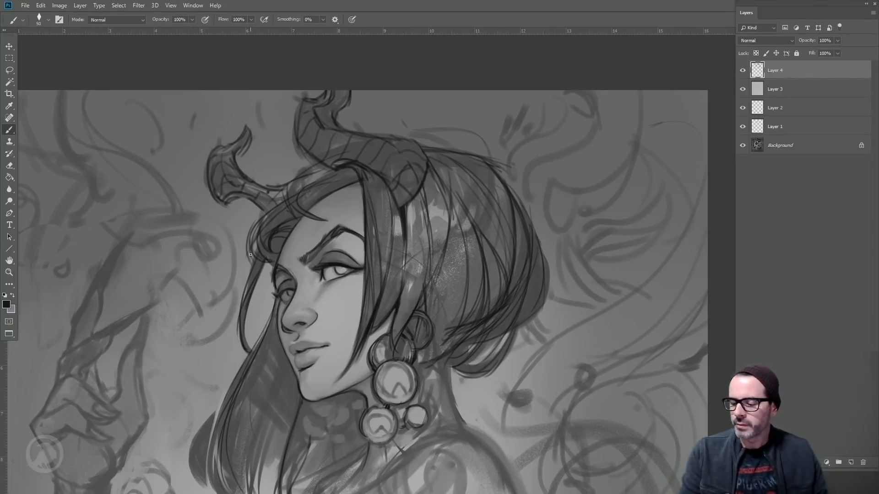
- Add fine strands behind the temple, and outline the curled and rounded ornament shapes on the neck just below the jaw
{"action": "left_click_drag", "start_coordinate": [265, 109], "coordinate": [257, 94]}
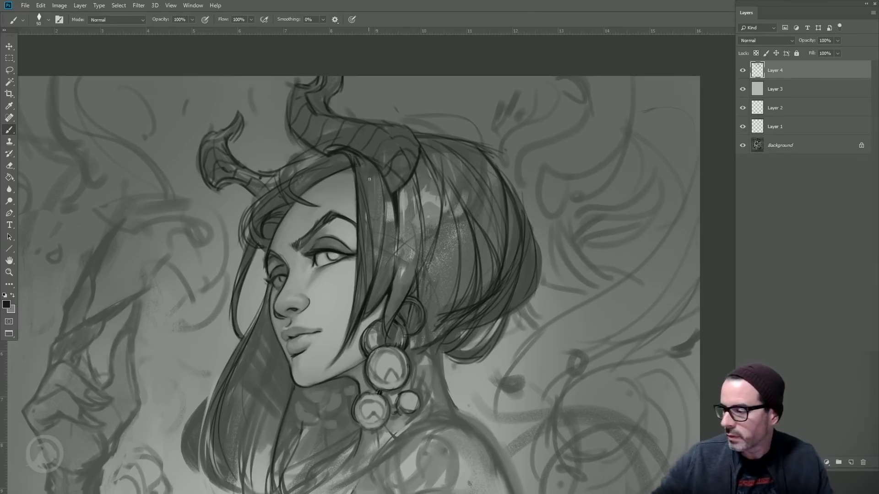
{"action": "key", "text": "bracketleft"}
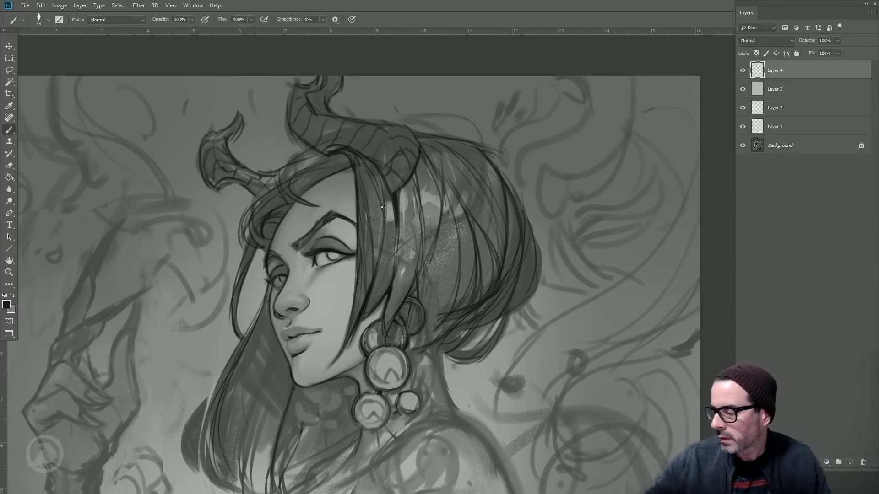
{"action": "key", "text": "bracketright"}
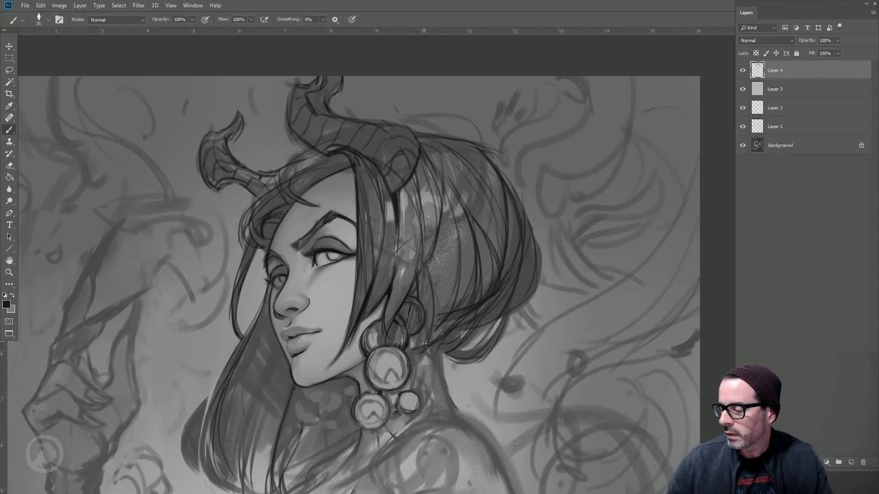
{"action": "left_click_drag", "start_coordinate": [414, 366], "coordinate": [431, 265]}
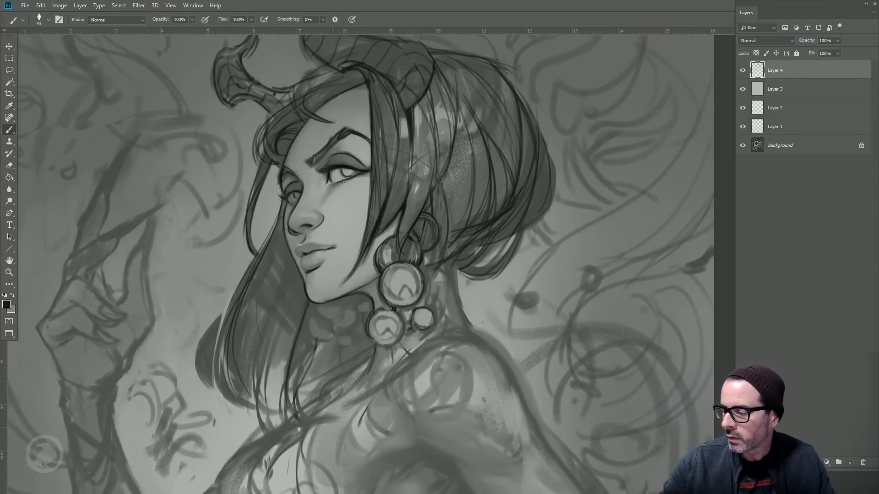
{"action": "key", "text": "]"}
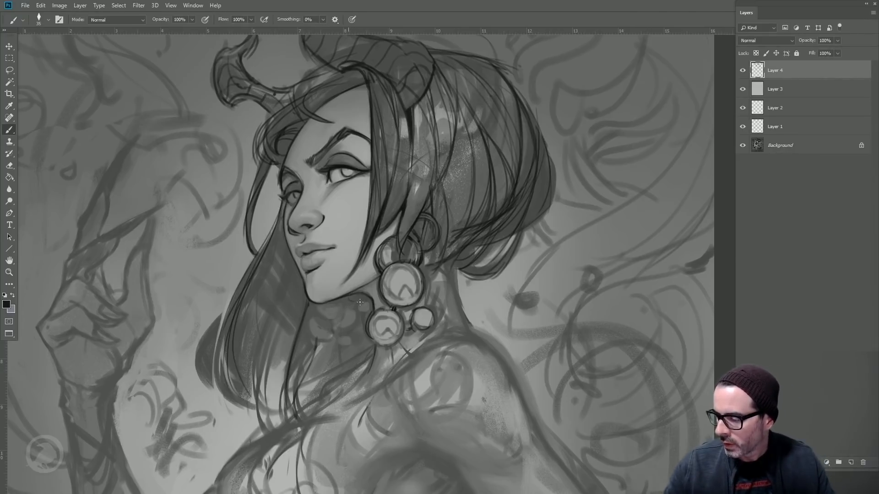
{"action": "mouse_move", "coordinate": [360, 300]}
{"action": "left_mouse_down"}
{"action": "mouse_move", "coordinate": [341, 316]}
{"action": "mouse_move", "coordinate": [324, 304]}
{"action": "mouse_move", "coordinate": [333, 319]}
{"action": "mouse_move", "coordinate": [327, 313]}
{"action": "mouse_move", "coordinate": [346, 309]}
{"action": "left_mouse_up"}
{"action": "key", "text": "bracketleft"}
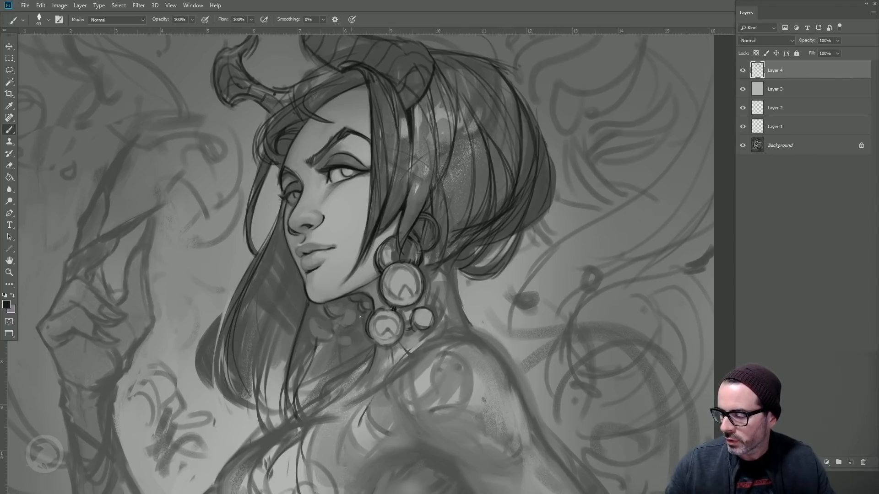
{"action": "left_click_drag", "start_coordinate": [315, 316], "coordinate": [316, 340]}
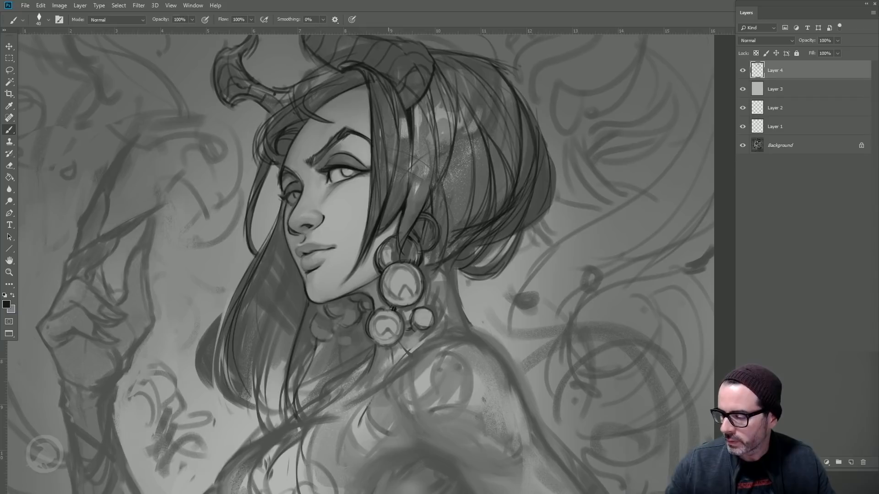
- Draw inner rims and emblem details on the large earring disc and the two smaller discs beneath it
{"action": "mouse_move", "coordinate": [389, 275]}
{"action": "left_mouse_down"}
{"action": "mouse_move", "coordinate": [387, 294]}
{"action": "mouse_move", "coordinate": [395, 272]}
{"action": "mouse_move", "coordinate": [401, 300]}
{"action": "mouse_move", "coordinate": [391, 302]}
{"action": "mouse_move", "coordinate": [390, 283]}
{"action": "mouse_move", "coordinate": [413, 275]}
{"action": "mouse_move", "coordinate": [388, 281]}
{"action": "mouse_move", "coordinate": [415, 277]}
{"action": "mouse_move", "coordinate": [405, 298]}
{"action": "mouse_move", "coordinate": [387, 292]}
{"action": "mouse_move", "coordinate": [405, 288]}
{"action": "mouse_move", "coordinate": [397, 300]}
{"action": "mouse_move", "coordinate": [416, 294]}
{"action": "mouse_move", "coordinate": [402, 298]}
{"action": "mouse_move", "coordinate": [411, 301]}
{"action": "mouse_move", "coordinate": [412, 267]}
{"action": "mouse_move", "coordinate": [384, 284]}
{"action": "mouse_move", "coordinate": [400, 269]}
{"action": "mouse_move", "coordinate": [418, 283]}
{"action": "mouse_move", "coordinate": [394, 270]}
{"action": "mouse_move", "coordinate": [391, 298]}
{"action": "mouse_move", "coordinate": [421, 291]}
{"action": "left_mouse_up"}
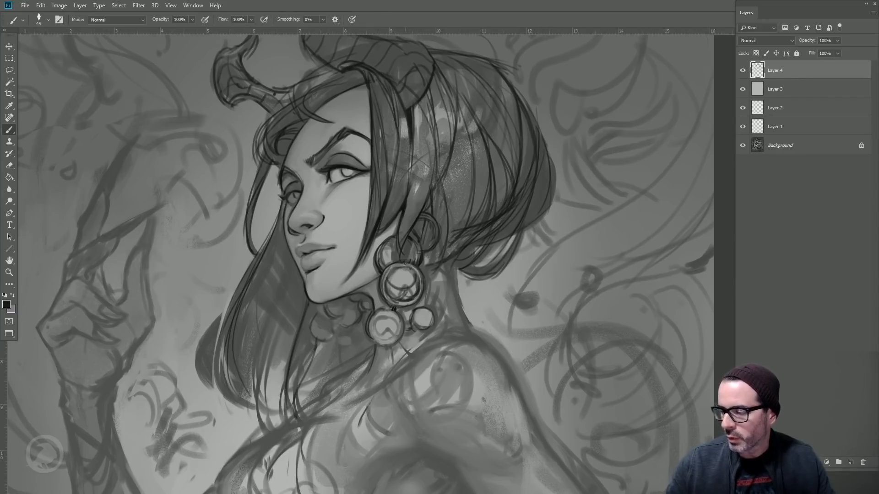
{"action": "mouse_move", "coordinate": [381, 315]}
{"action": "left_mouse_down"}
{"action": "mouse_move", "coordinate": [398, 317]}
{"action": "mouse_move", "coordinate": [381, 337]}
{"action": "mouse_move", "coordinate": [374, 330]}
{"action": "mouse_move", "coordinate": [387, 327]}
{"action": "mouse_move", "coordinate": [378, 336]}
{"action": "mouse_move", "coordinate": [388, 316]}
{"action": "mouse_move", "coordinate": [395, 327]}
{"action": "mouse_move", "coordinate": [373, 322]}
{"action": "mouse_move", "coordinate": [394, 325]}
{"action": "mouse_move", "coordinate": [377, 328]}
{"action": "mouse_move", "coordinate": [398, 329]}
{"action": "mouse_move", "coordinate": [392, 335]}
{"action": "mouse_move", "coordinate": [393, 315]}
{"action": "mouse_move", "coordinate": [397, 330]}
{"action": "mouse_move", "coordinate": [395, 323]}
{"action": "mouse_move", "coordinate": [430, 321]}
{"action": "left_mouse_up"}
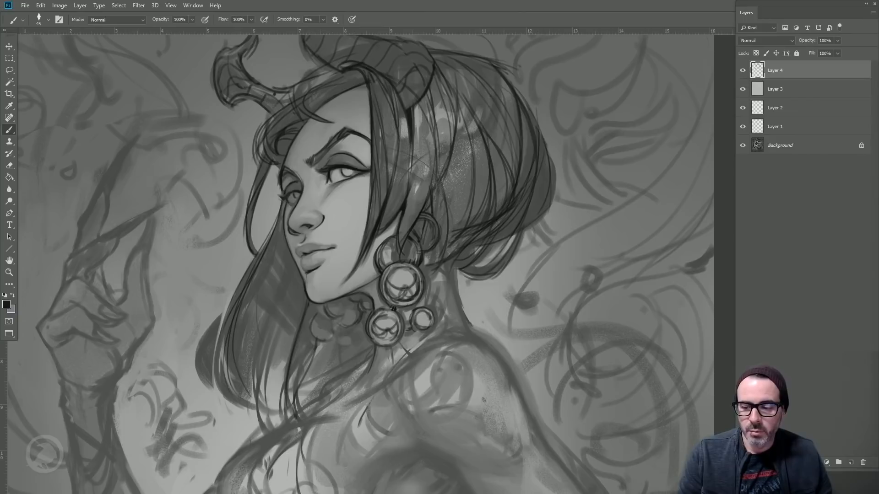
- Draw a strand along the outer part of the hair hanging in front of the shoulder, using a slightly smaller brush
{"action": "left_click", "coordinate": [10, 273]}
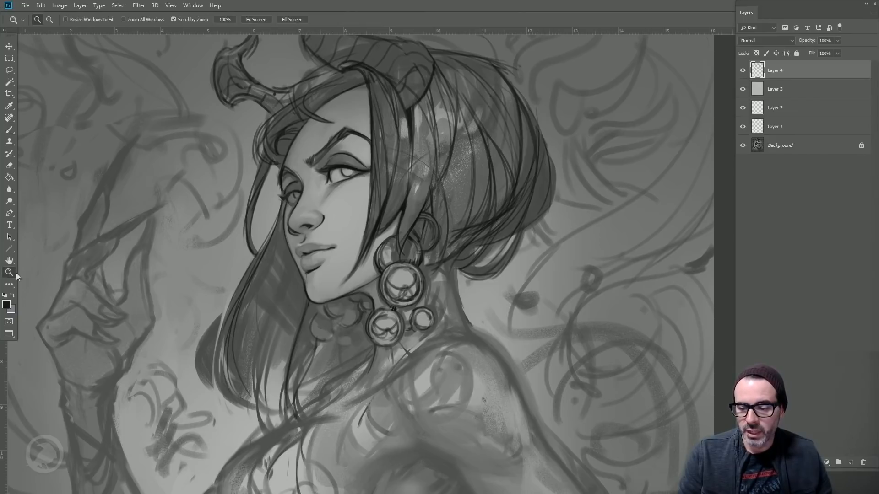
{"action": "left_click", "coordinate": [113, 285], "text": "alt"}
{"action": "left_click_drag", "start_coordinate": [194, 331], "coordinate": [244, 228]}
{"action": "left_click", "coordinate": [249, 194]}
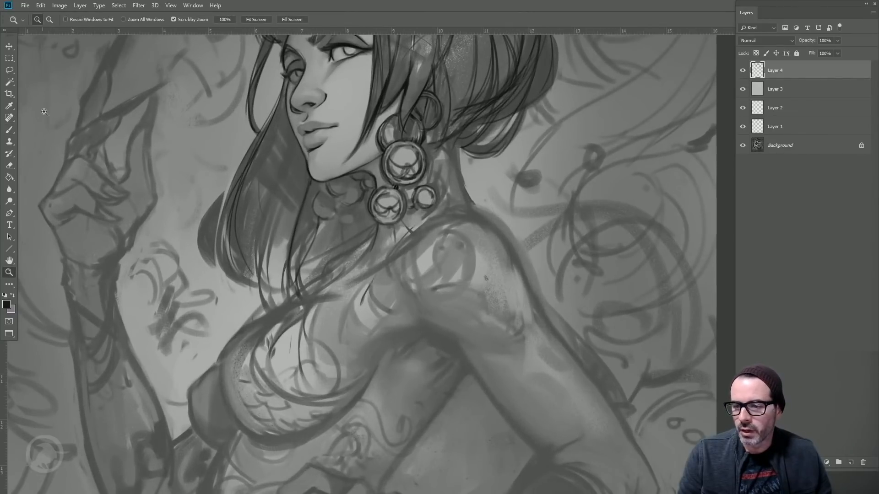
{"action": "left_click", "coordinate": [9, 130]}
{"action": "left_click_drag", "start_coordinate": [408, 237], "coordinate": [374, 279]}
{"action": "key", "text": "bracketleft"}
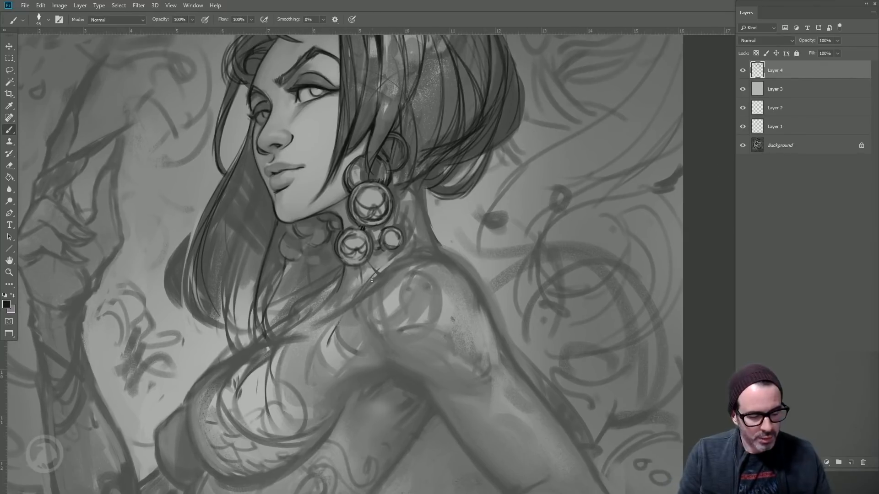
{"action": "key", "text": "bracketleft"}
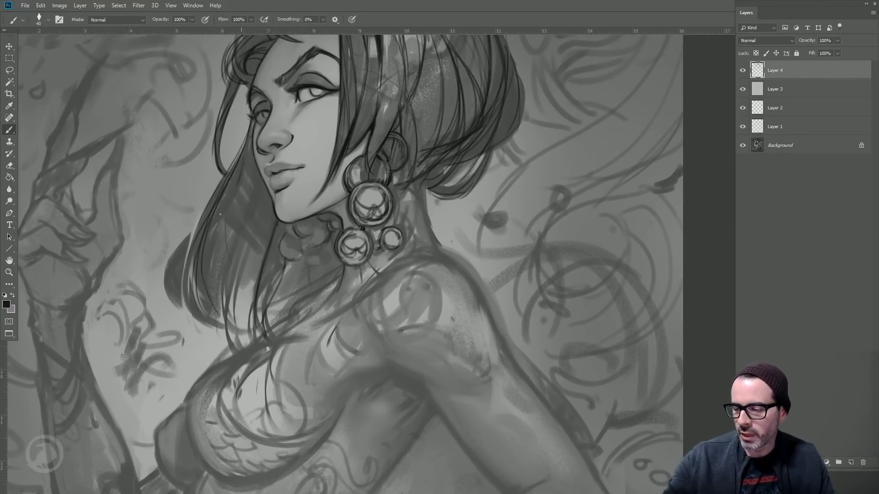
{"action": "left_click_drag", "start_coordinate": [253, 156], "coordinate": [204, 259]}
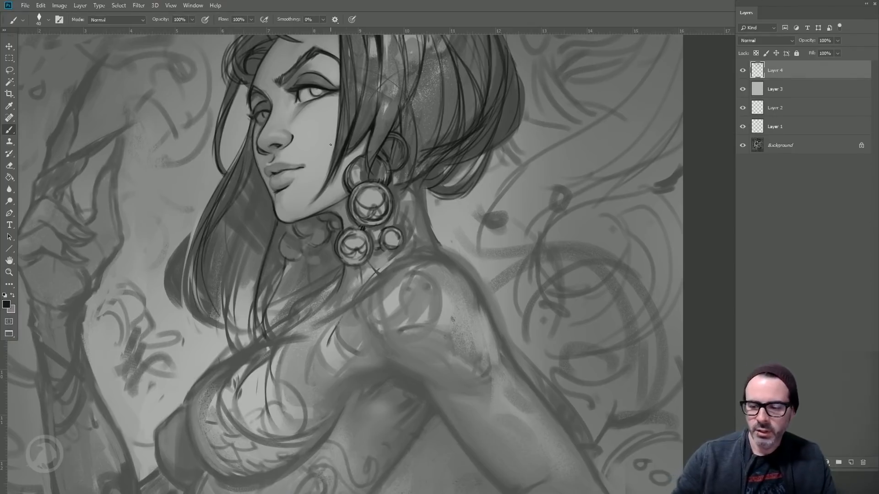
- Set the foreground colour to black (000000) and draw long strands down through the hair hanging beside the chin
{"action": "left_click", "coordinate": [6, 304]}
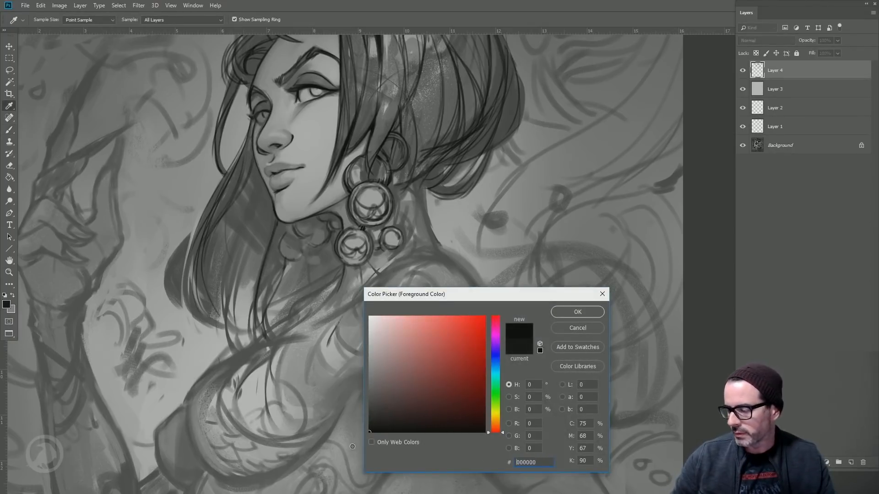
{"action": "left_click", "coordinate": [577, 312]}
{"action": "left_click_drag", "start_coordinate": [258, 172], "coordinate": [201, 239]}
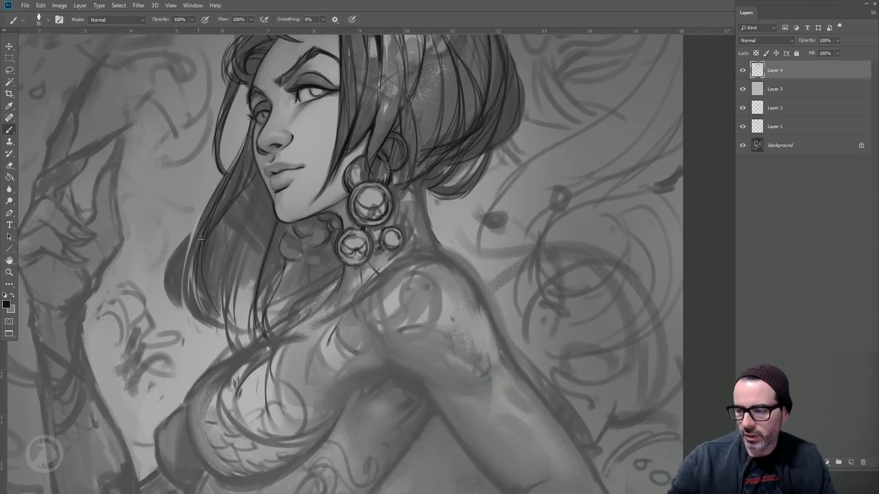
{"action": "mouse_move", "coordinate": [227, 207]}
{"action": "left_mouse_down"}
{"action": "mouse_move", "coordinate": [240, 277]}
{"action": "mouse_move", "coordinate": [232, 246]}
{"action": "left_mouse_up"}
{"action": "left_click_drag", "start_coordinate": [263, 189], "coordinate": [238, 281]}
{"action": "left_click_drag", "start_coordinate": [259, 214], "coordinate": [232, 286]}
{"action": "left_click_drag", "start_coordinate": [252, 247], "coordinate": [229, 300]}
{"action": "mouse_move", "coordinate": [243, 205]}
{"action": "left_mouse_down"}
{"action": "mouse_move", "coordinate": [241, 269]}
{"action": "mouse_move", "coordinate": [241, 248]}
{"action": "left_mouse_up"}
{"action": "left_click_drag", "start_coordinate": [254, 187], "coordinate": [255, 233]}
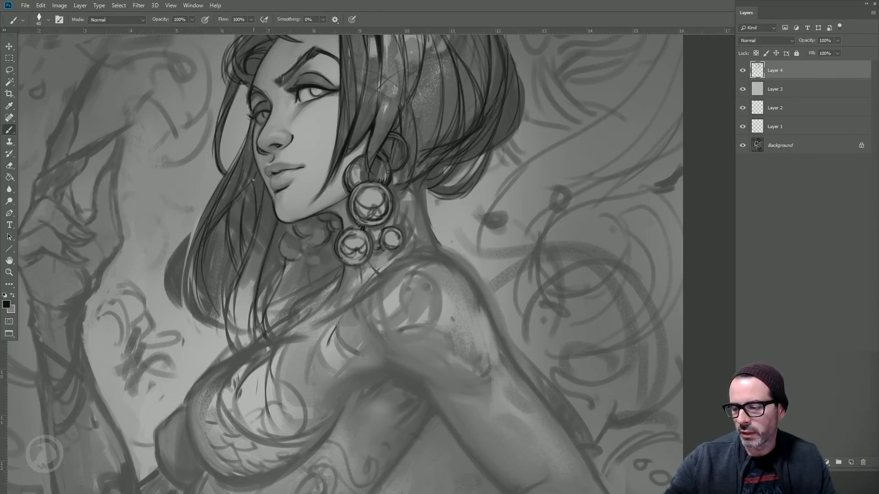
{"action": "mouse_move", "coordinate": [253, 179]}
{"action": "left_mouse_down"}
{"action": "mouse_move", "coordinate": [250, 222]}
{"action": "mouse_move", "coordinate": [224, 290]}
{"action": "left_mouse_up"}
{"action": "mouse_move", "coordinate": [229, 253]}
{"action": "left_mouse_down"}
{"action": "mouse_move", "coordinate": [228, 300]}
{"action": "mouse_move", "coordinate": [230, 282]}
{"action": "left_mouse_up"}
- Darken the sweeping lines across the base of the neck, and outline the back of the neck down to the shoulder with a larger brush
{"action": "key", "text": "bracketright"}
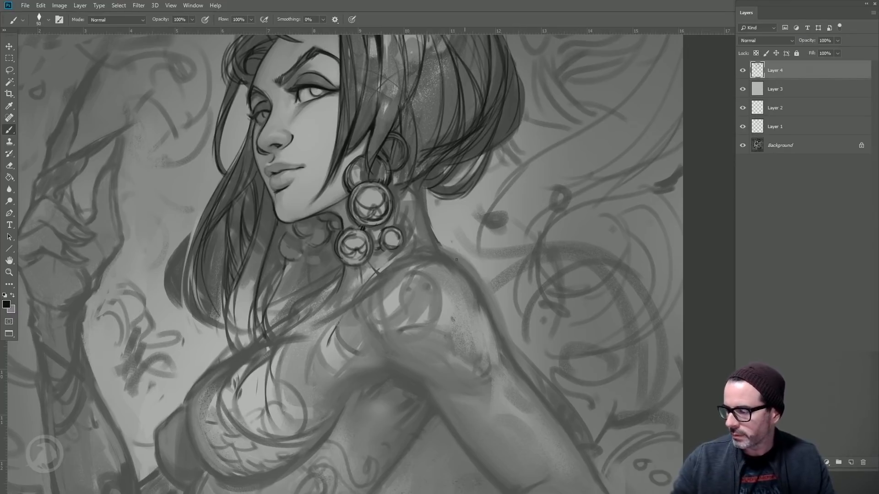
{"action": "key", "text": "bracketright"}
{"action": "left_click_drag", "start_coordinate": [337, 280], "coordinate": [297, 307]}
{"action": "left_click_drag", "start_coordinate": [336, 283], "coordinate": [309, 303]}
{"action": "key", "text": "bracketleft"}
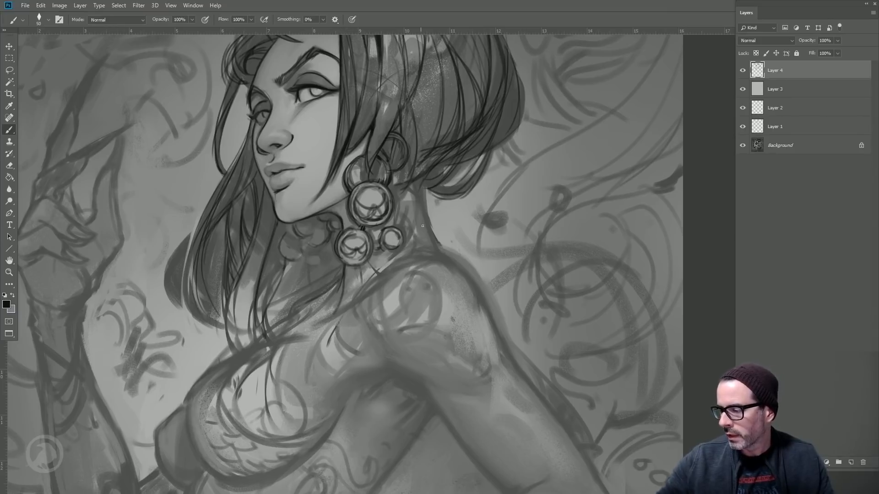
{"action": "mouse_move", "coordinate": [421, 195]}
{"action": "left_mouse_down"}
{"action": "mouse_move", "coordinate": [426, 237]}
{"action": "mouse_move", "coordinate": [434, 250]}
{"action": "mouse_move", "coordinate": [422, 225]}
{"action": "mouse_move", "coordinate": [439, 247]}
{"action": "left_mouse_up"}
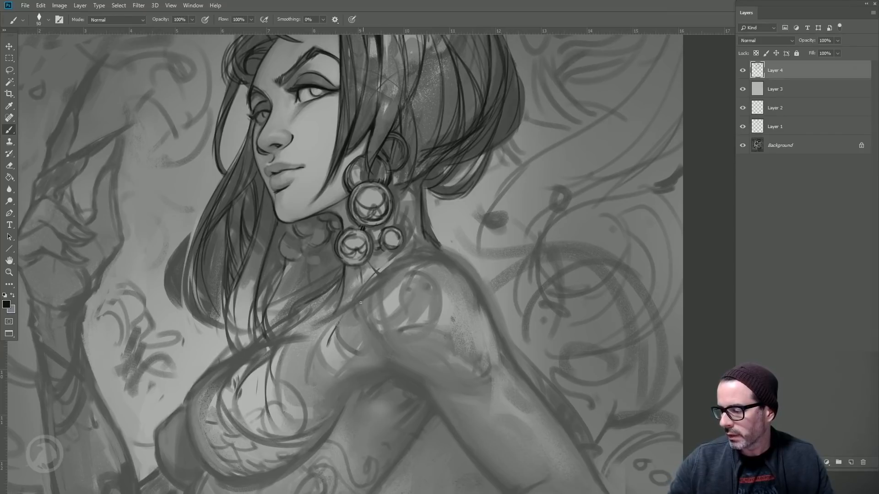
- Outline the near shoulder from the collarbone over to the outer upper arm, and draw the armpit fold and inner arm edge
{"action": "mouse_move", "coordinate": [381, 289]}
{"action": "left_mouse_down"}
{"action": "mouse_move", "coordinate": [341, 315]}
{"action": "mouse_move", "coordinate": [415, 263]}
{"action": "mouse_move", "coordinate": [463, 263]}
{"action": "left_mouse_up"}
{"action": "mouse_move", "coordinate": [385, 280]}
{"action": "left_mouse_down"}
{"action": "mouse_move", "coordinate": [441, 262]}
{"action": "mouse_move", "coordinate": [495, 318]}
{"action": "left_mouse_up"}
{"action": "left_click_drag", "start_coordinate": [466, 271], "coordinate": [501, 334]}
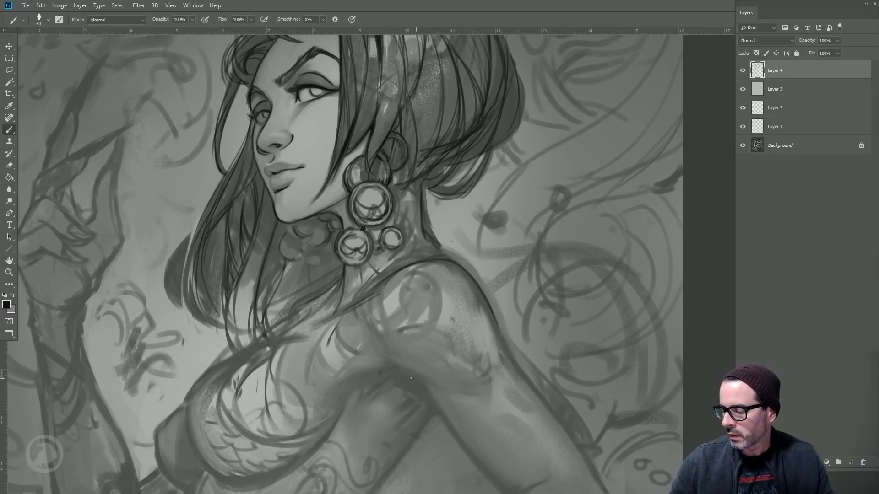
{"action": "left_click_drag", "start_coordinate": [382, 370], "coordinate": [429, 375]}
{"action": "mouse_move", "coordinate": [389, 369]}
{"action": "left_mouse_down"}
{"action": "mouse_move", "coordinate": [416, 373]}
{"action": "mouse_move", "coordinate": [459, 438]}
{"action": "left_mouse_up"}
{"action": "key", "text": "["}
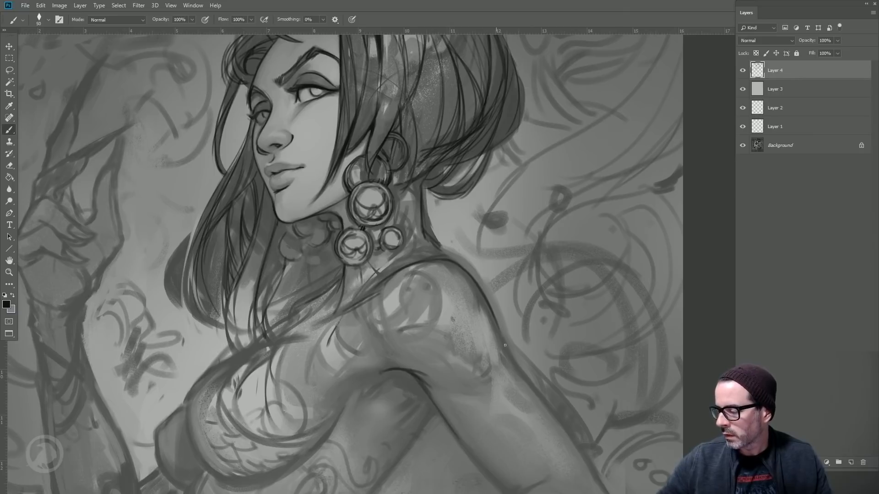
{"action": "left_click_drag", "start_coordinate": [493, 311], "coordinate": [507, 366]}
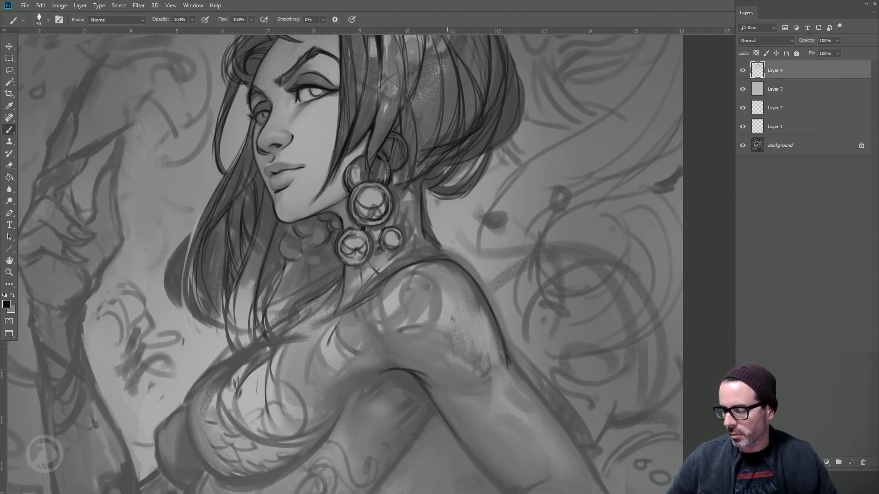
- Outline the rounded outer edge and lower tip of the hanging hair, adding curved strands that follow its contour
{"action": "left_click_drag", "start_coordinate": [436, 326], "coordinate": [414, 291]}
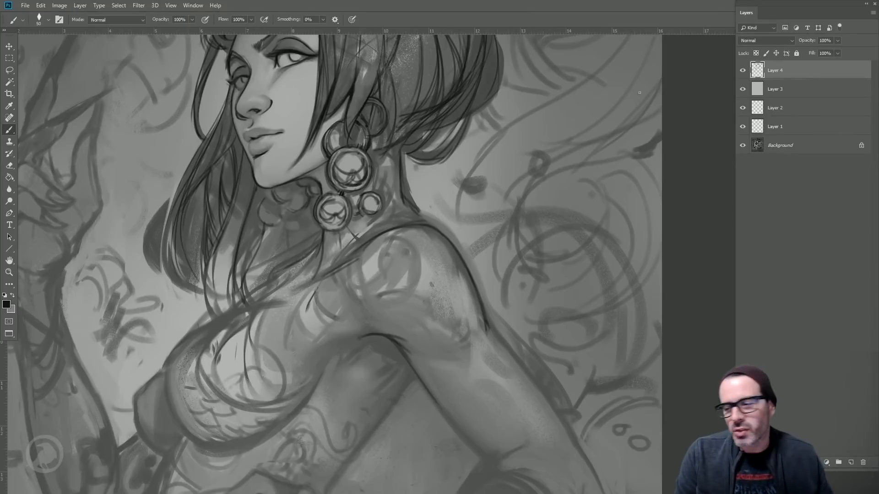
{"action": "left_click_drag", "start_coordinate": [296, 166], "coordinate": [302, 172]}
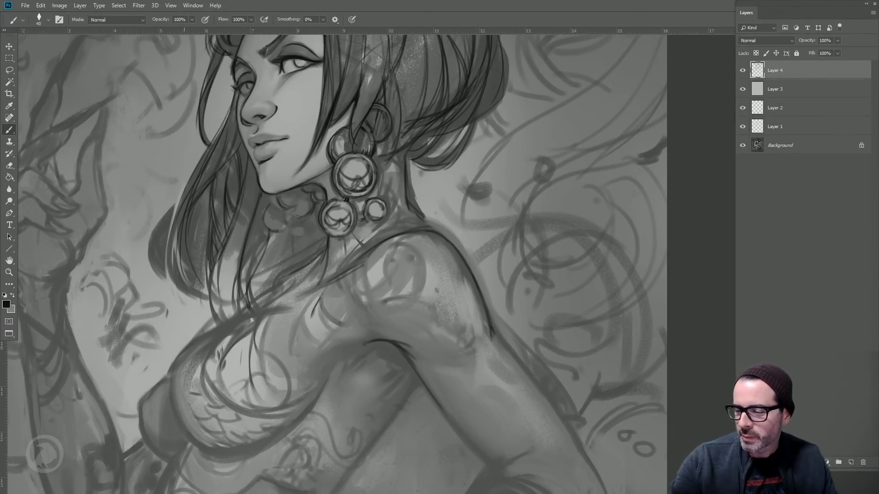
{"action": "left_click_drag", "start_coordinate": [183, 193], "coordinate": [163, 284]}
{"action": "mouse_move", "coordinate": [169, 237]}
{"action": "left_mouse_down"}
{"action": "mouse_move", "coordinate": [165, 290]}
{"action": "mouse_move", "coordinate": [198, 304]}
{"action": "left_mouse_up"}
{"action": "mouse_move", "coordinate": [165, 265]}
{"action": "left_mouse_down"}
{"action": "mouse_move", "coordinate": [194, 303]}
{"action": "mouse_move", "coordinate": [187, 298]}
{"action": "mouse_move", "coordinate": [206, 296]}
{"action": "left_mouse_up"}
{"action": "key", "text": "bracketleft"}
{"action": "key", "text": "bracketright"}
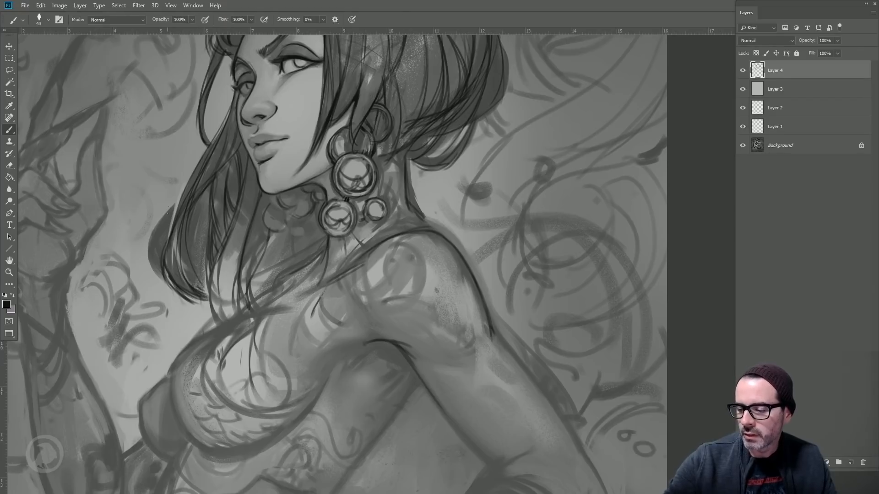
{"action": "key", "text": "bracketleft"}
{"action": "left_click_drag", "start_coordinate": [156, 248], "coordinate": [169, 277]}
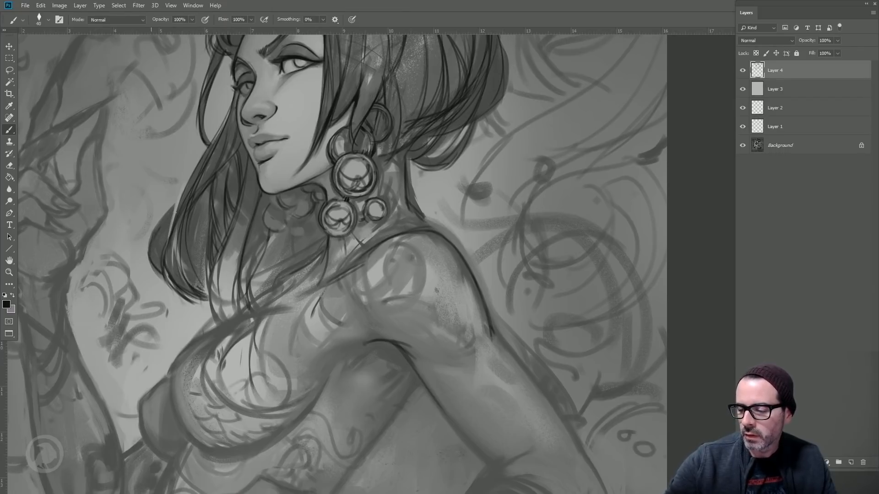
{"action": "left_click_drag", "start_coordinate": [172, 222], "coordinate": [150, 253]}
- Draw a thinner strand along the inner edge of the hanging hair beside the neck
{"action": "key", "text": "bracketleft"}
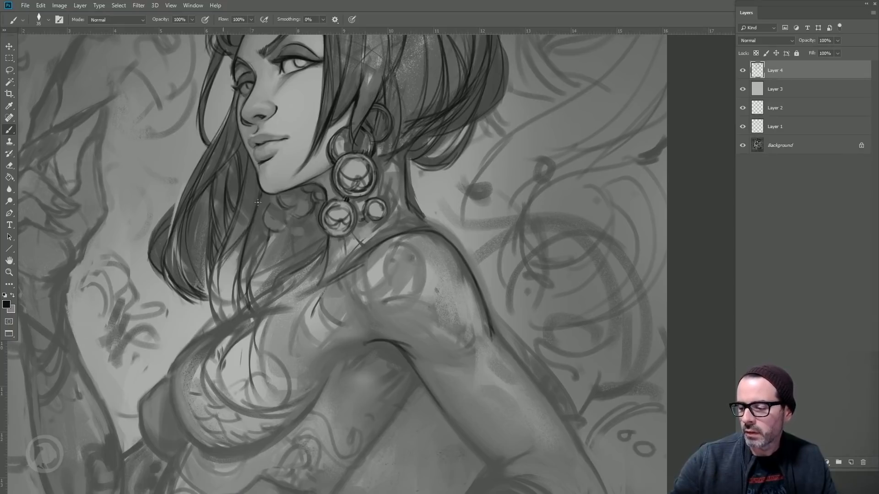
{"action": "left_click_drag", "start_coordinate": [302, 279], "coordinate": [321, 364]}
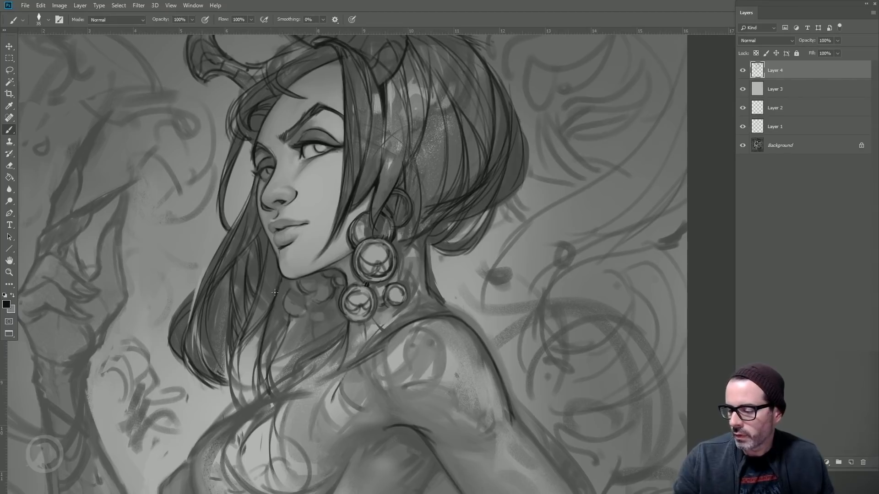
{"action": "left_click_drag", "start_coordinate": [270, 292], "coordinate": [249, 334]}
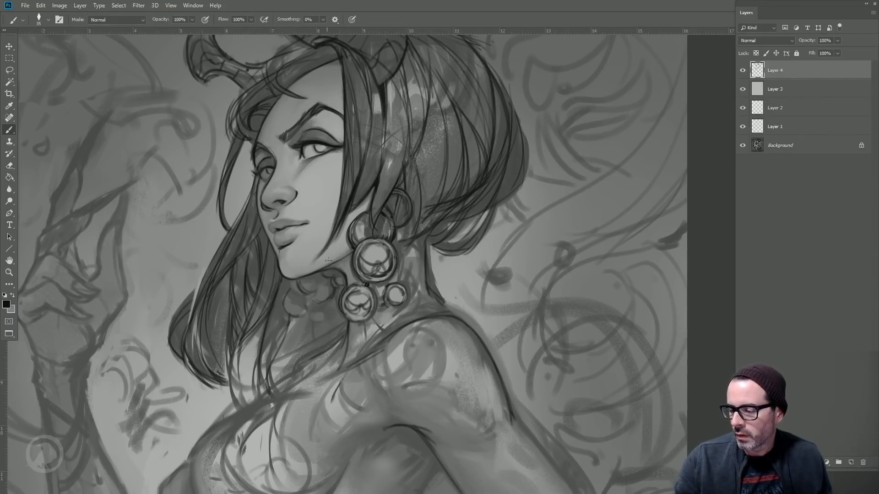
- Line the curled ornament running down the front of the neck, and darken the hair tip over the upper earring ring
{"action": "left_click_drag", "start_coordinate": [313, 319], "coordinate": [311, 358]}
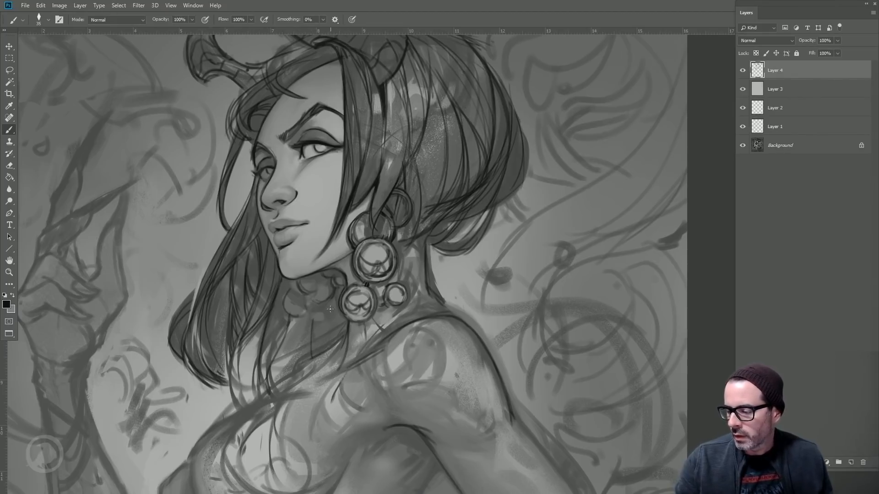
{"action": "left_click_drag", "start_coordinate": [294, 311], "coordinate": [288, 289]}
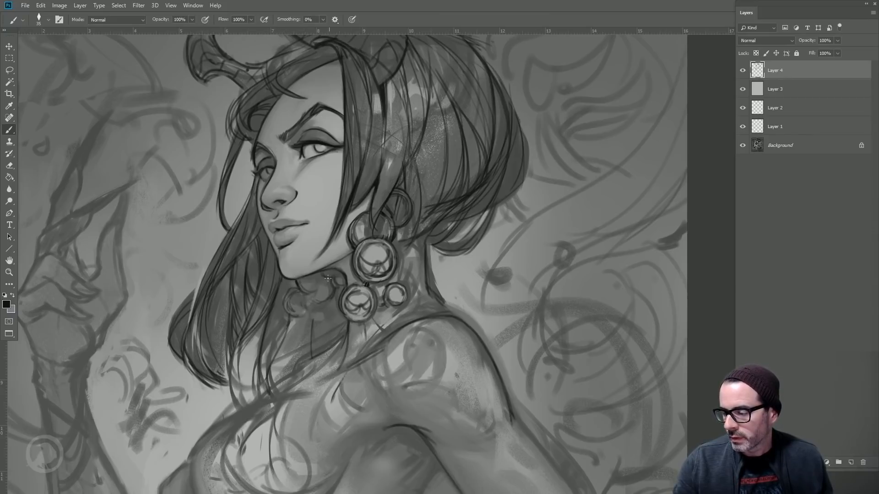
{"action": "left_click_drag", "start_coordinate": [341, 284], "coordinate": [320, 319]}
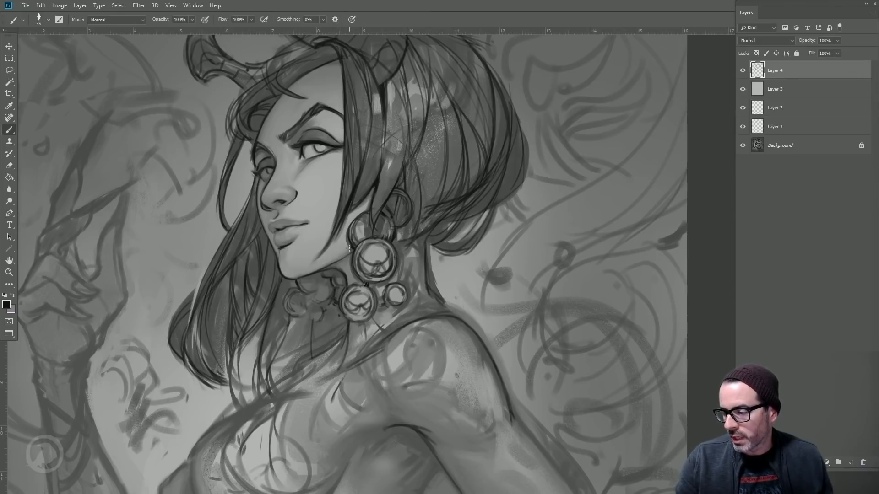
{"action": "mouse_move", "coordinate": [345, 324]}
{"action": "left_mouse_down"}
{"action": "mouse_move", "coordinate": [342, 340]}
{"action": "mouse_move", "coordinate": [322, 355]}
{"action": "mouse_move", "coordinate": [329, 348]}
{"action": "left_mouse_up"}
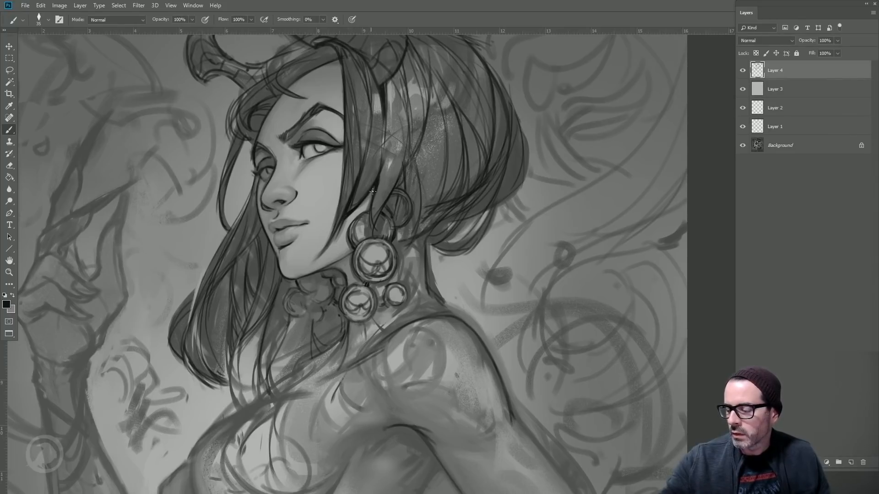
{"action": "left_click_drag", "start_coordinate": [370, 211], "coordinate": [373, 229]}
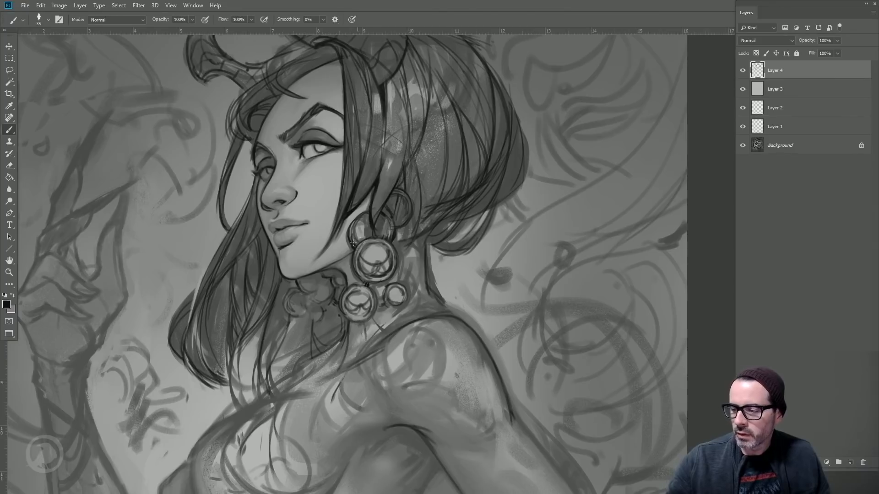
- Reinforce the hair strands along the parting and the inner edge of the fringe beside the forehead
{"action": "left_click_drag", "start_coordinate": [341, 178], "coordinate": [344, 252]}
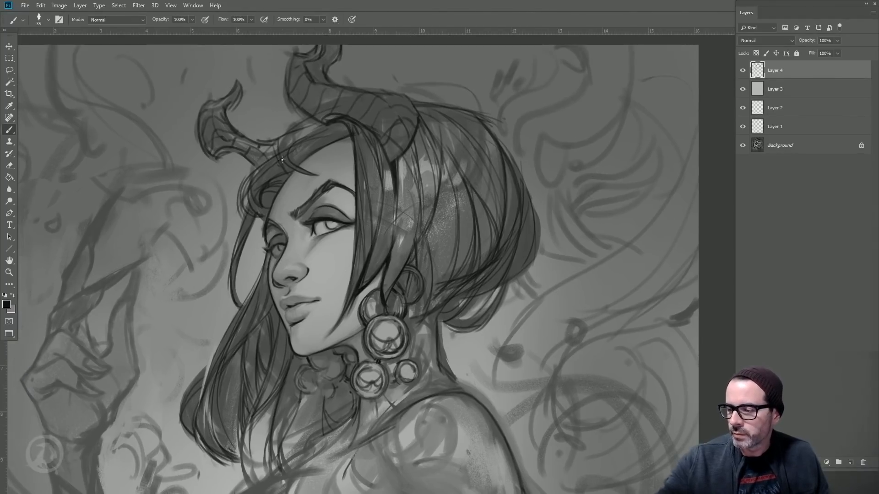
{"action": "mouse_move", "coordinate": [324, 128]}
{"action": "left_mouse_down"}
{"action": "mouse_move", "coordinate": [267, 155]}
{"action": "mouse_move", "coordinate": [272, 131]}
{"action": "left_mouse_up"}
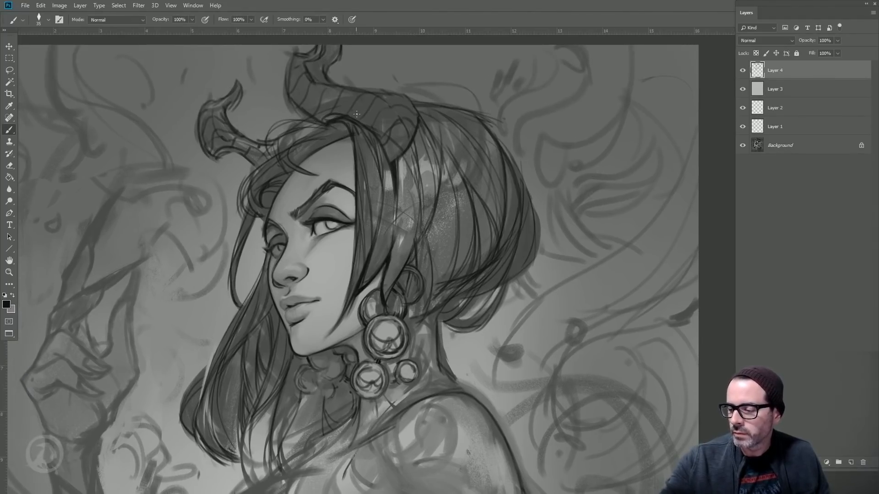
{"action": "mouse_move", "coordinate": [350, 128]}
{"action": "left_mouse_down"}
{"action": "mouse_move", "coordinate": [297, 146]}
{"action": "mouse_move", "coordinate": [287, 158]}
{"action": "mouse_move", "coordinate": [351, 130]}
{"action": "mouse_move", "coordinate": [353, 163]}
{"action": "left_mouse_up"}
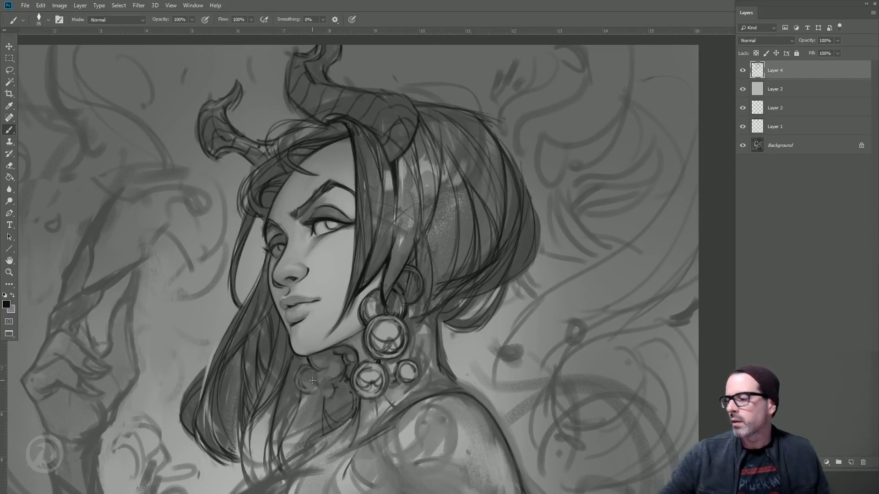
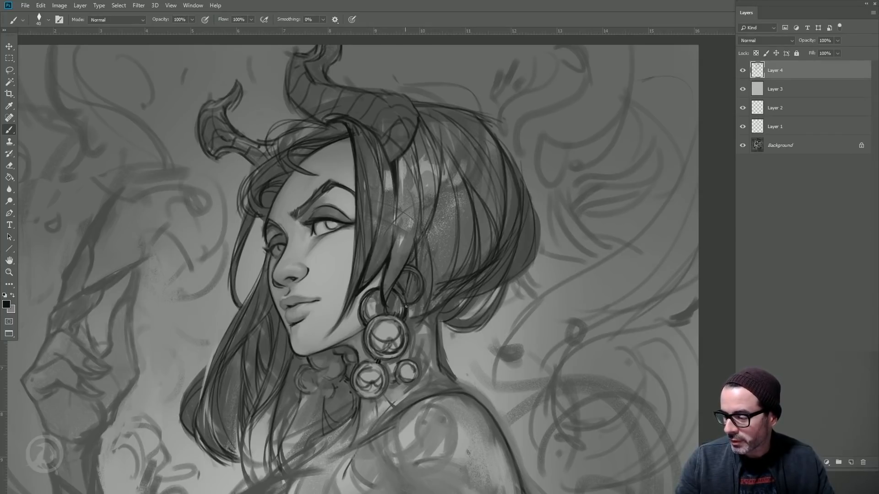
- Darken the linked rings of the earring and define the curls of the ornament on the neck
{"action": "left_click_drag", "start_coordinate": [365, 334], "coordinate": [383, 313]}
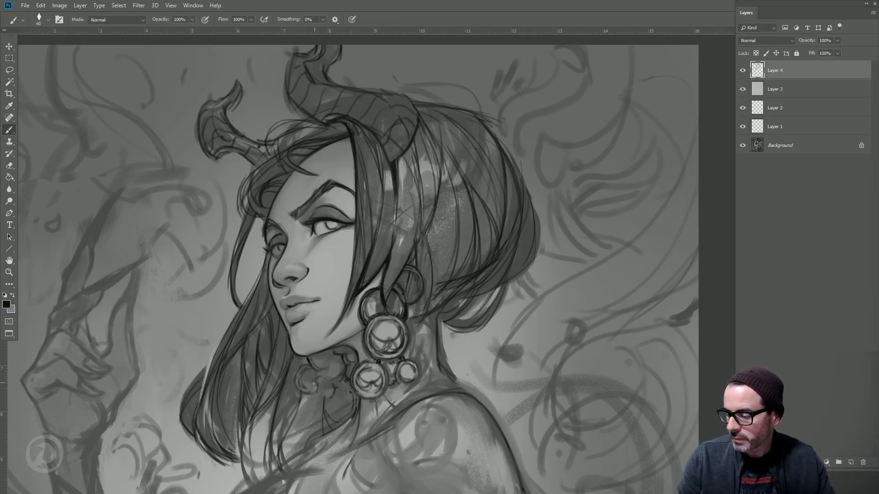
{"action": "mouse_move", "coordinate": [313, 384]}
{"action": "left_mouse_down"}
{"action": "mouse_move", "coordinate": [334, 397]}
{"action": "mouse_move", "coordinate": [334, 381]}
{"action": "mouse_move", "coordinate": [319, 390]}
{"action": "left_mouse_up"}
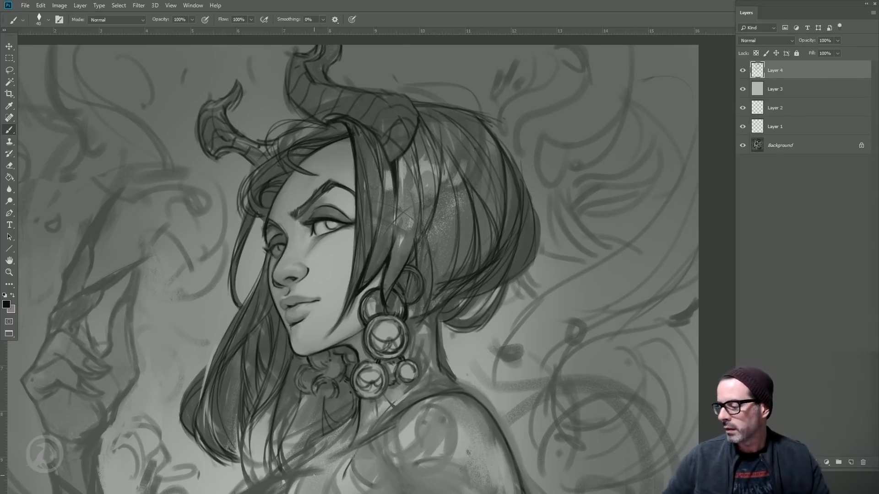
- Strengthen the hair strands and neck line at the nape, and darken the outer contour of the gathered back hair
{"action": "left_click_drag", "start_coordinate": [436, 328], "coordinate": [438, 357]}
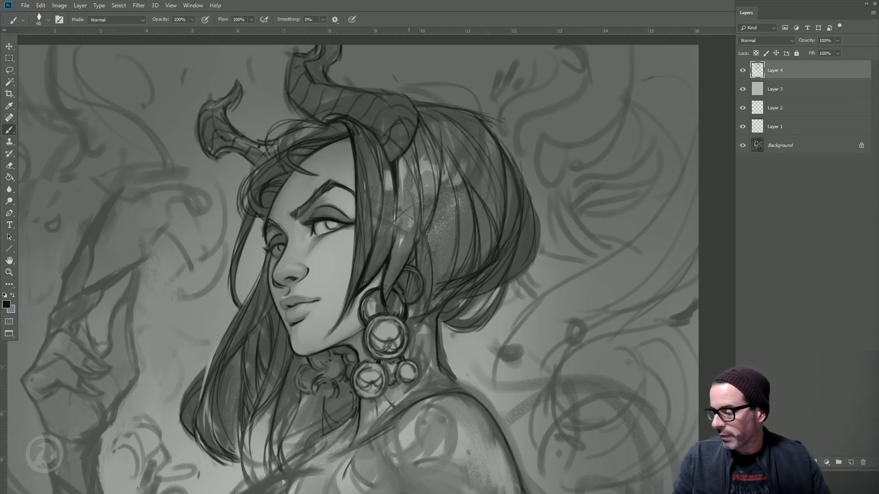
{"action": "mouse_move", "coordinate": [421, 323]}
{"action": "left_mouse_down"}
{"action": "mouse_move", "coordinate": [411, 336]}
{"action": "mouse_move", "coordinate": [445, 304]}
{"action": "left_mouse_up"}
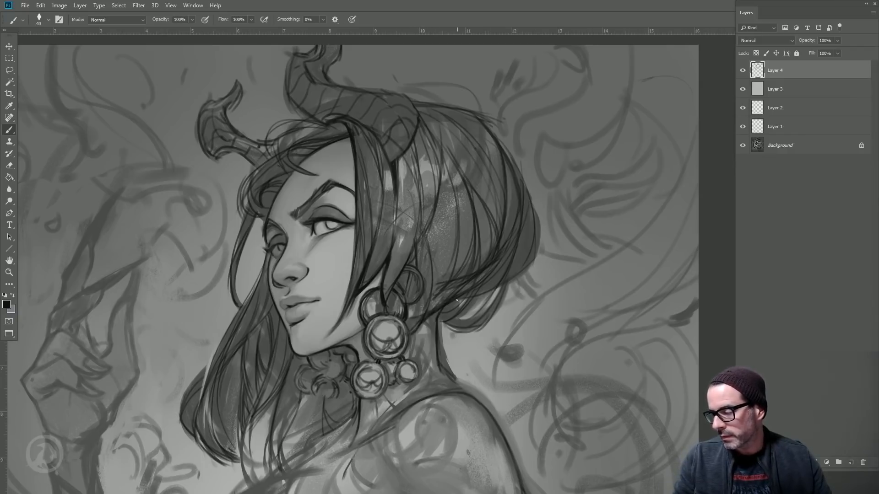
{"action": "key", "text": "bracketright"}
{"action": "key", "text": "bracketleft"}
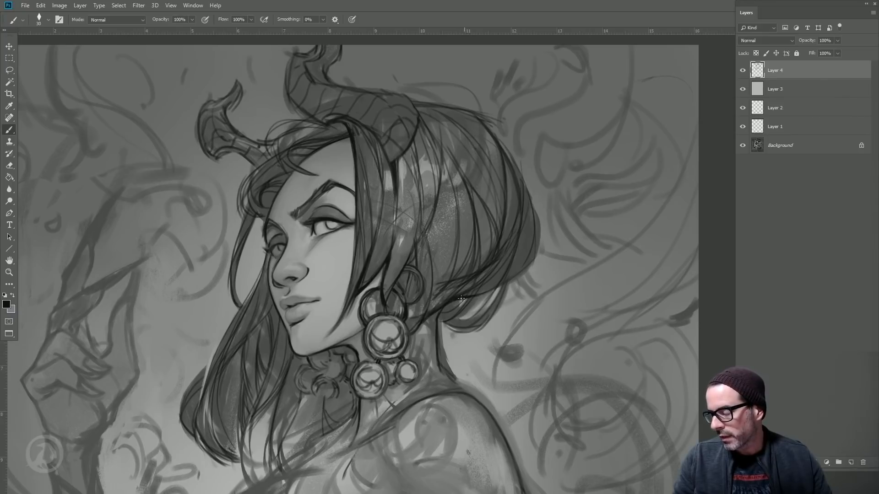
{"action": "key", "text": "bracketright"}
{"action": "key", "text": "bracketright"}
{"action": "key", "text": "bracketright"}
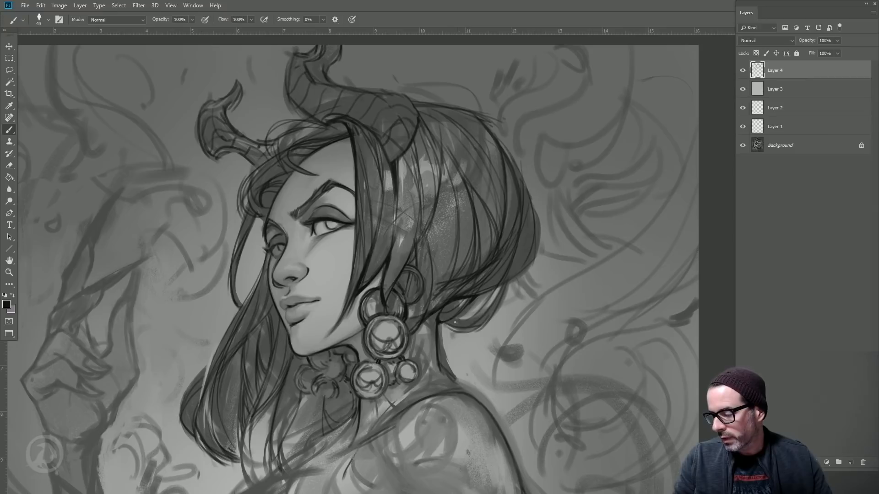
{"action": "key", "text": "bracketright"}
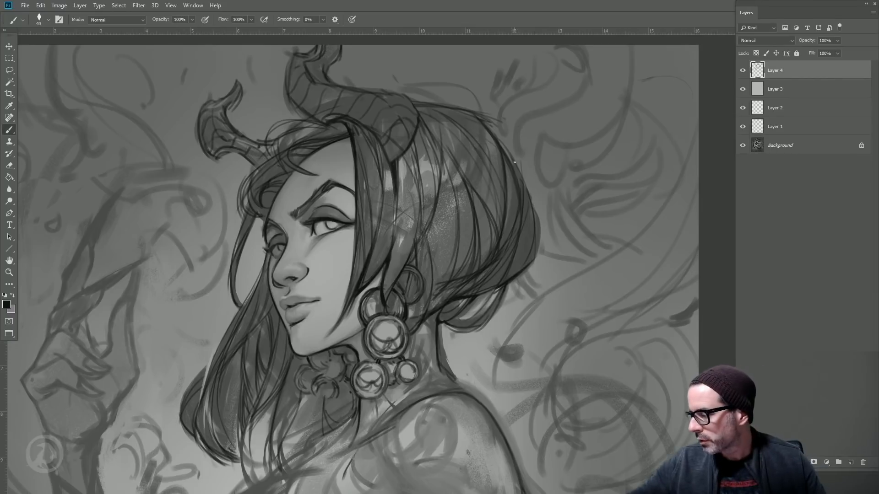
{"action": "key", "text": "bracketleft"}
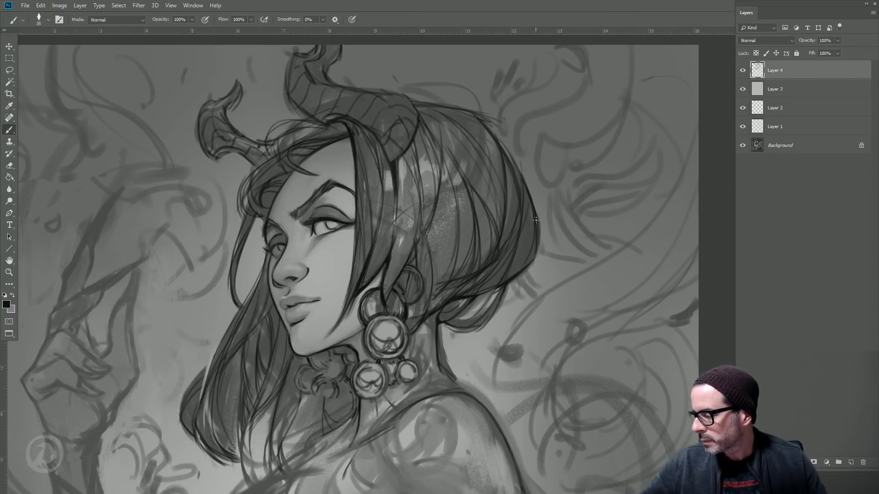
{"action": "left_click_drag", "start_coordinate": [539, 242], "coordinate": [534, 260]}
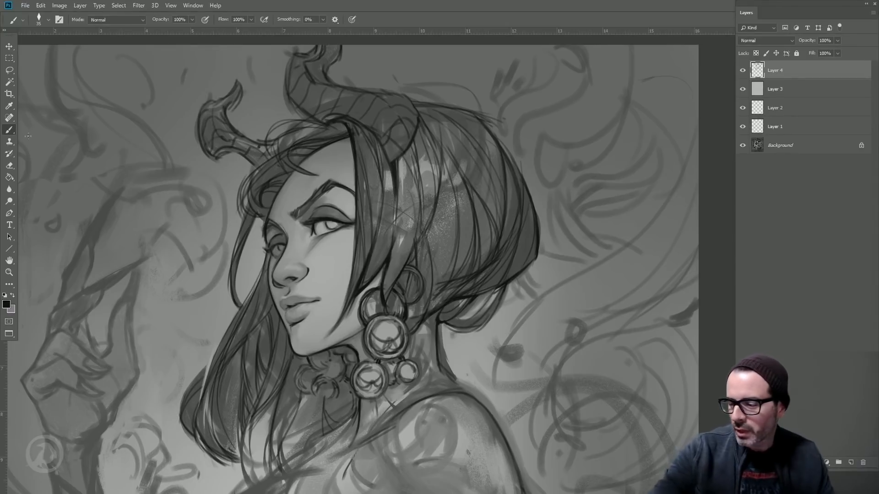
- Clean up the outer edge of the far eye with sampled grey, and redraw its lid and lashes in sampled black
{"action": "key", "text": "alt"}
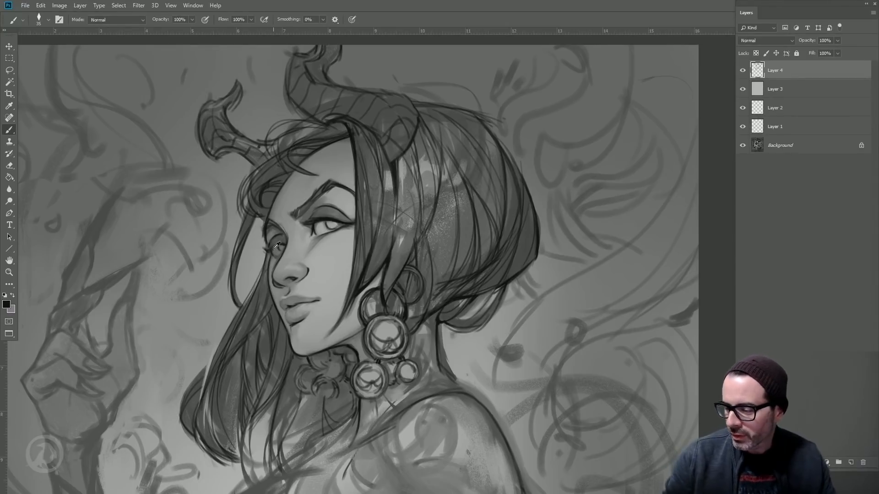
{"action": "left_click", "coordinate": [262, 225], "text": "alt"}
{"action": "key", "text": "bracketright"}
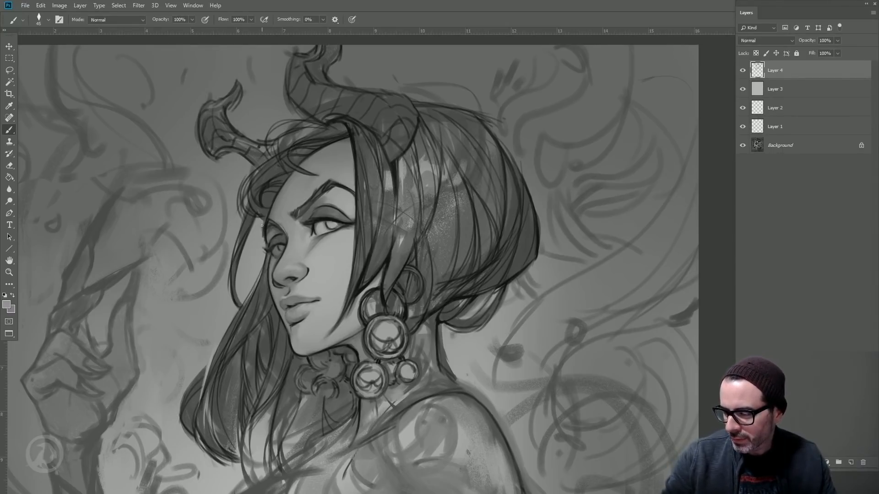
{"action": "left_click", "coordinate": [275, 249], "text": "alt"}
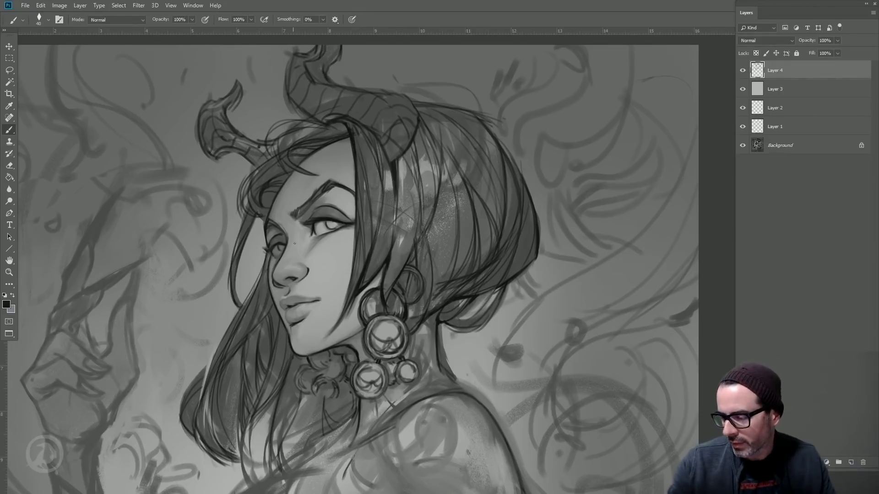
{"action": "left_click", "coordinate": [267, 229], "text": "alt"}
{"action": "key", "text": "bracketleft"}
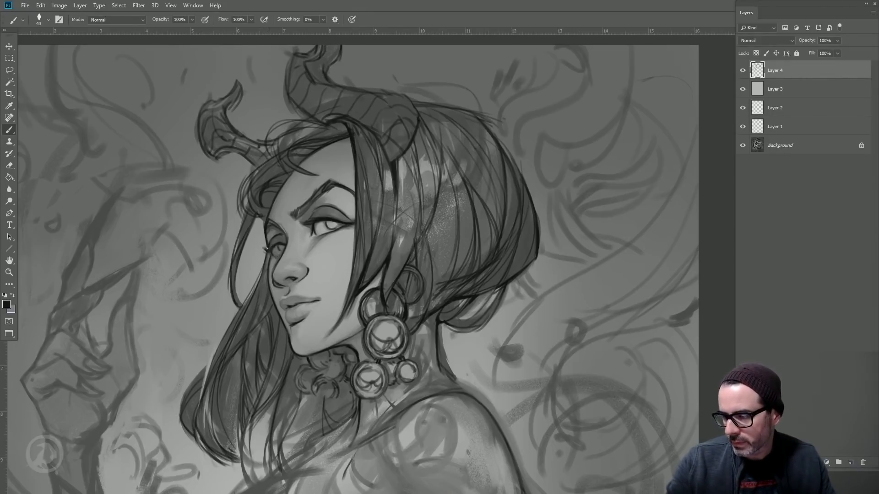
{"action": "left_click_drag", "start_coordinate": [268, 249], "coordinate": [267, 243]}
{"action": "key", "text": "bracketright"}
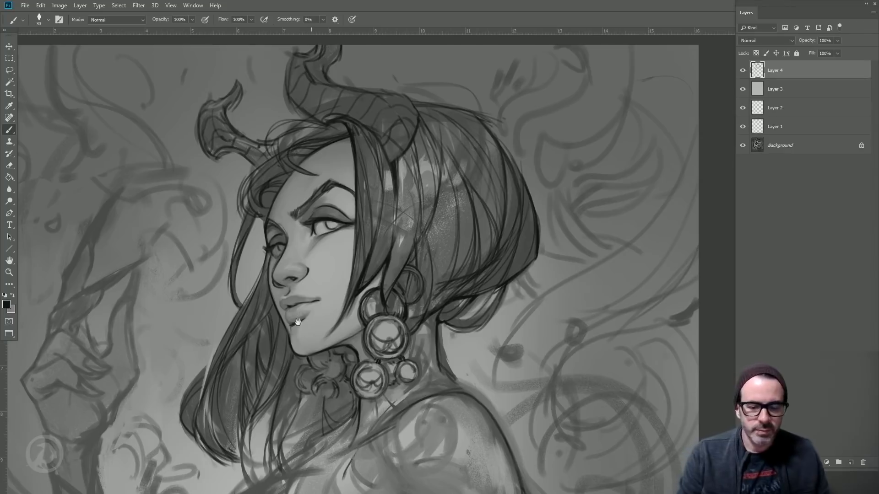
- Flip the canvas horizontally and frame the mirrored head to check the drawing
{"action": "left_click_drag", "start_coordinate": [298, 323], "coordinate": [279, 303]}
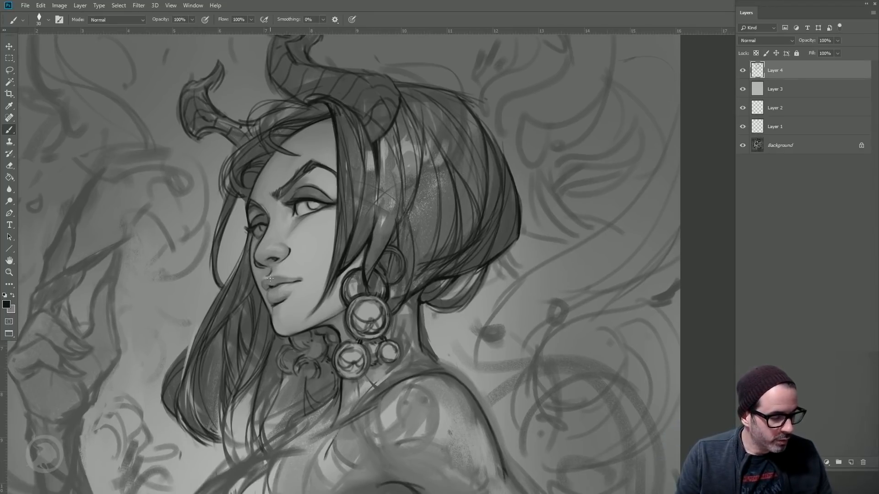
{"action": "key", "text": "ctrl+shift+h"}
{"action": "left_click_drag", "start_coordinate": [233, 294], "coordinate": [277, 268]}
{"action": "left_click_drag", "start_coordinate": [206, 234], "coordinate": [205, 190]}
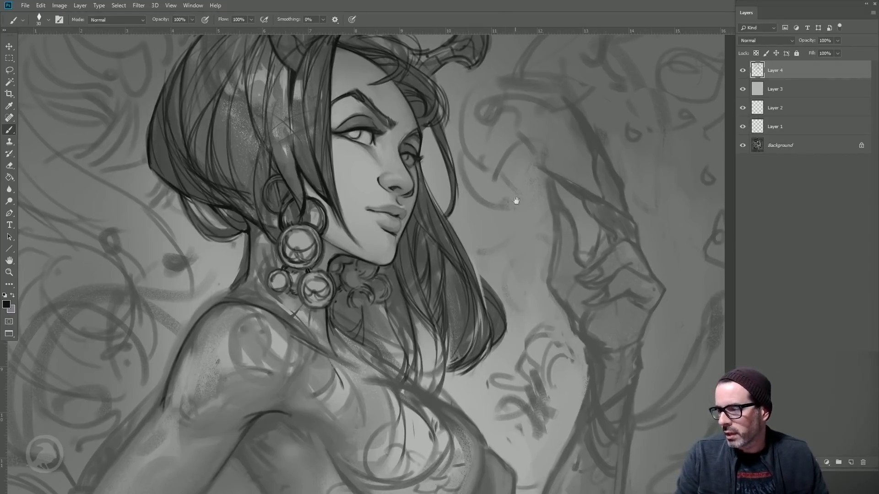
{"action": "left_click_drag", "start_coordinate": [503, 303], "coordinate": [472, 409]}
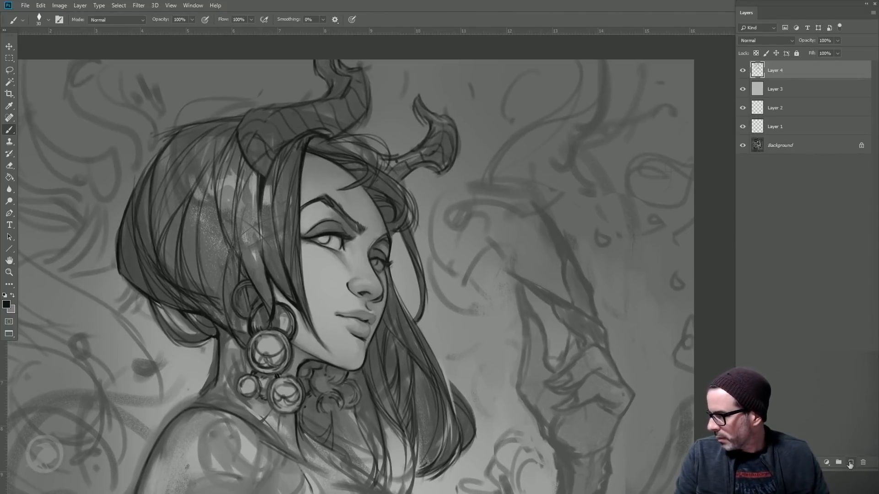
- Add a new layer above the line work and draw loose strands flying out from the parting and the forehead hair
{"action": "left_click", "coordinate": [849, 460]}
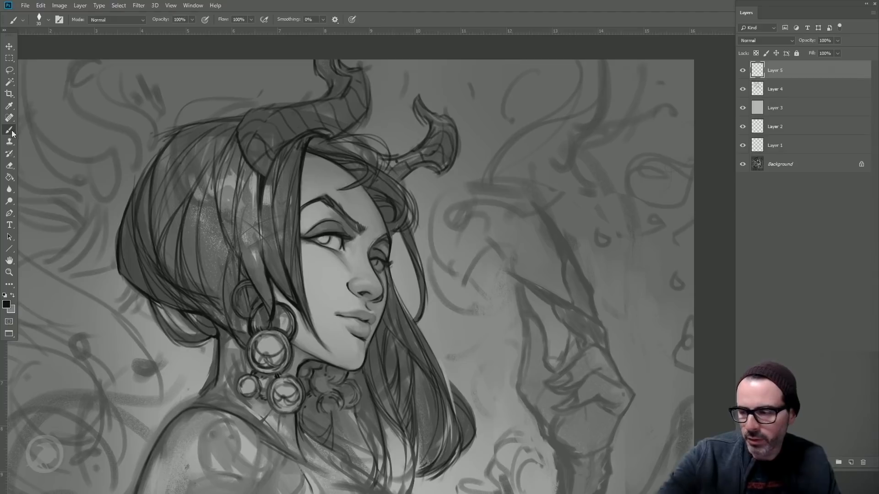
{"action": "key", "text": "bracketright"}
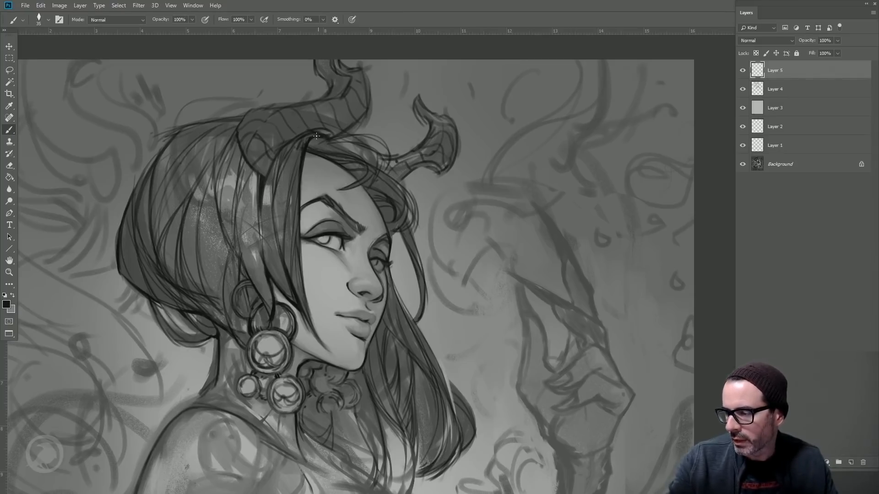
{"action": "key", "text": "bracketleft"}
{"action": "mouse_move", "coordinate": [330, 138]}
{"action": "left_mouse_down"}
{"action": "mouse_move", "coordinate": [376, 130]}
{"action": "mouse_move", "coordinate": [368, 138]}
{"action": "mouse_move", "coordinate": [390, 118]}
{"action": "mouse_move", "coordinate": [358, 143]}
{"action": "mouse_move", "coordinate": [385, 136]}
{"action": "left_mouse_up"}
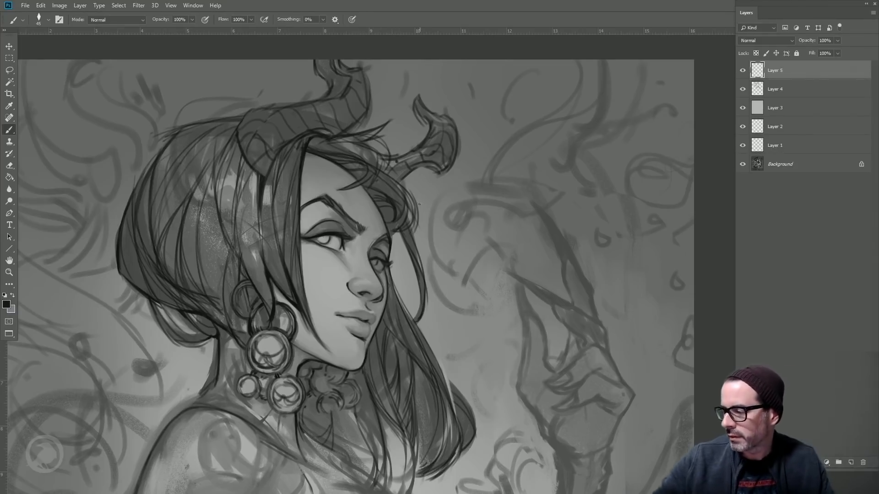
{"action": "key", "text": "bracketleft"}
{"action": "mouse_move", "coordinate": [396, 184]}
{"action": "left_mouse_down"}
{"action": "mouse_move", "coordinate": [417, 200]}
{"action": "mouse_move", "coordinate": [431, 190]}
{"action": "left_mouse_up"}
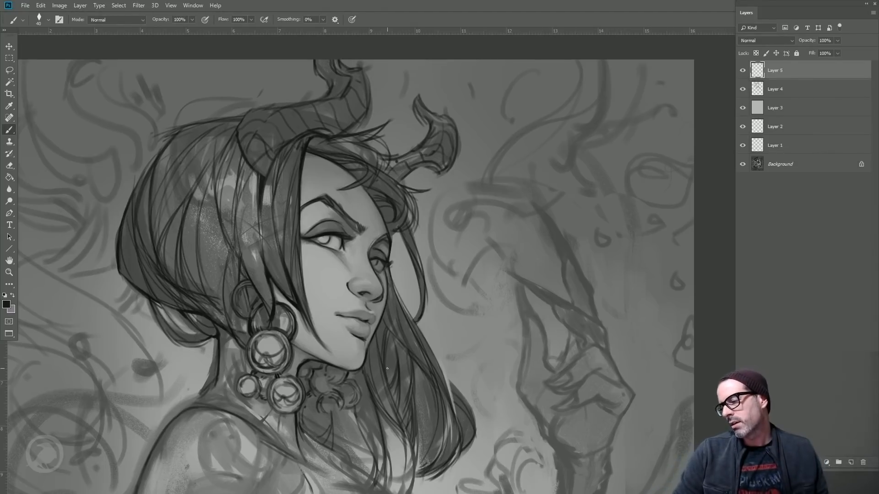
- Touch up the lower outer edge of the gathered hair above the nape with short strokes
{"action": "left_click_drag", "start_coordinate": [382, 399], "coordinate": [421, 365]}
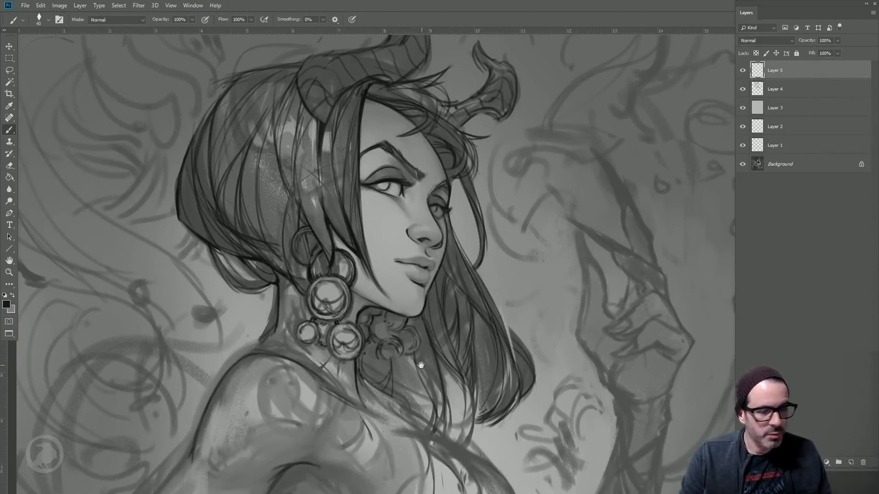
{"action": "left_click_drag", "start_coordinate": [384, 389], "coordinate": [362, 340]}
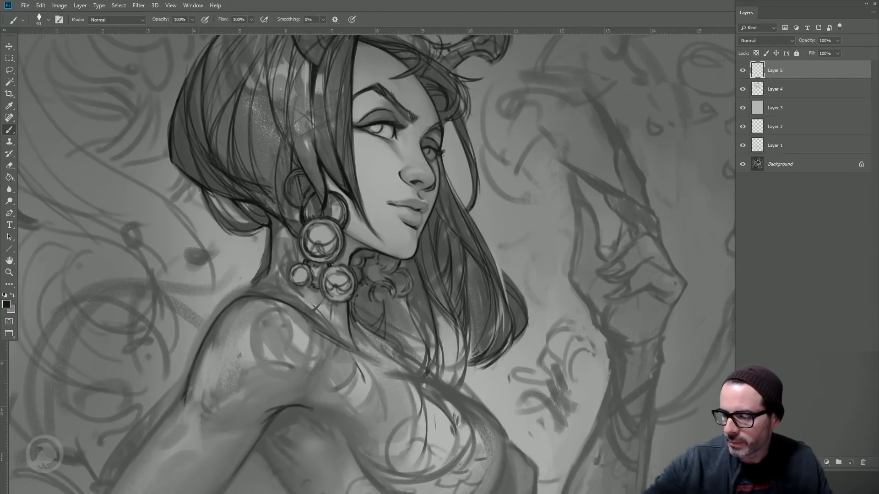
{"action": "left_click_drag", "start_coordinate": [213, 215], "coordinate": [226, 233]}
{"action": "mouse_move", "coordinate": [190, 181]}
{"action": "left_mouse_down"}
{"action": "mouse_move", "coordinate": [202, 192]}
{"action": "mouse_move", "coordinate": [197, 181]}
{"action": "left_mouse_up"}
{"action": "key", "text": "]"}
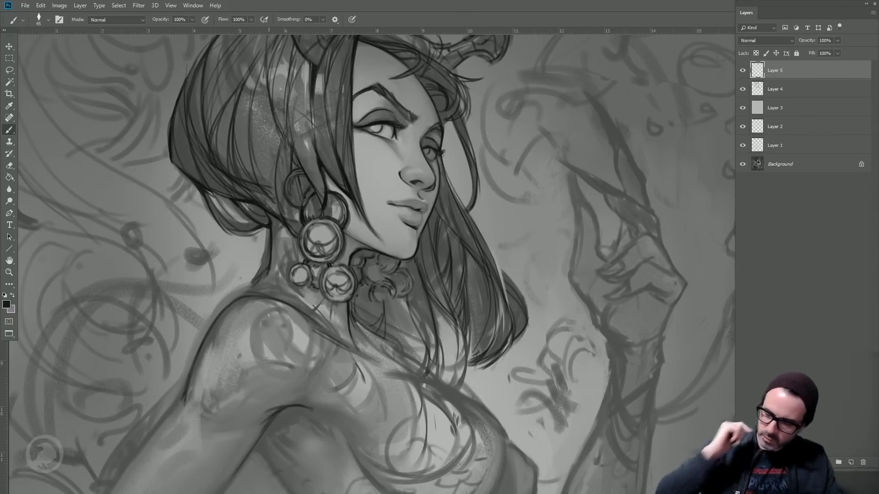
- Outline the outer edge of the near arm from the shoulder down to the elbow and around its underside
{"action": "scroll", "coordinate": [268, 314], "scroll_direction": "down", "scroll_amount": 5}
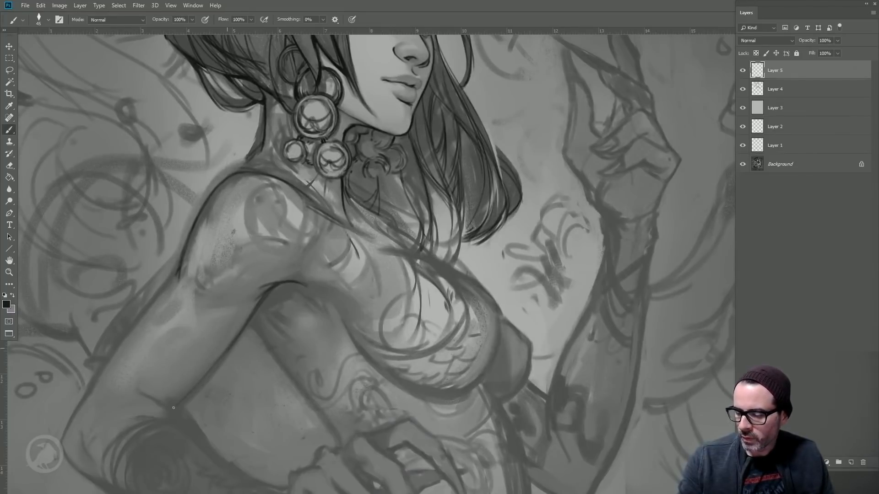
{"action": "left_click_drag", "start_coordinate": [192, 304], "coordinate": [330, 308]}
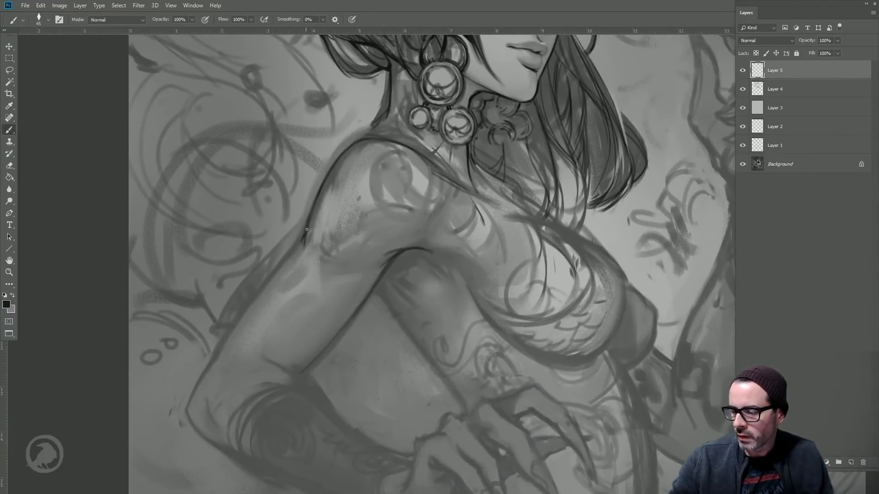
{"action": "left_click_drag", "start_coordinate": [304, 237], "coordinate": [286, 256]}
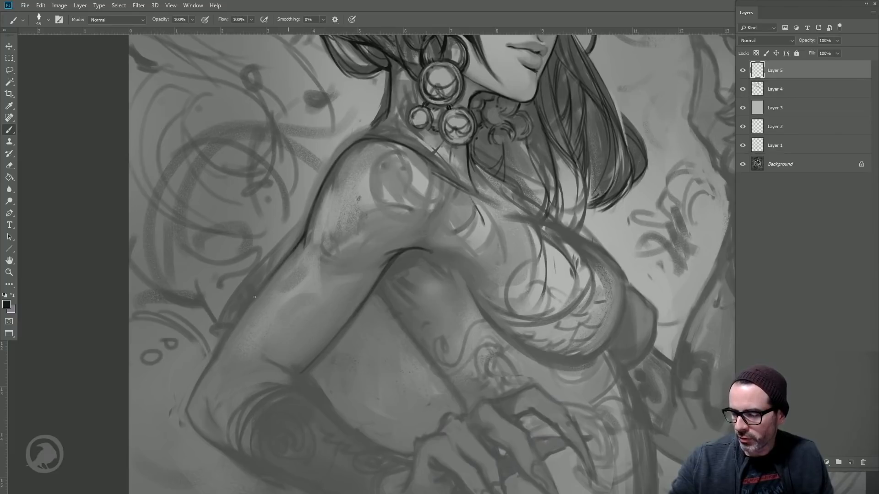
{"action": "mouse_move", "coordinate": [254, 297]}
{"action": "left_mouse_down"}
{"action": "mouse_move", "coordinate": [227, 347]}
{"action": "mouse_move", "coordinate": [263, 286]}
{"action": "mouse_move", "coordinate": [191, 403]}
{"action": "mouse_move", "coordinate": [211, 370]}
{"action": "mouse_move", "coordinate": [191, 420]}
{"action": "mouse_move", "coordinate": [235, 453]}
{"action": "left_mouse_up"}
{"action": "mouse_move", "coordinate": [274, 426]}
{"action": "left_mouse_down"}
{"action": "mouse_move", "coordinate": [284, 355]}
{"action": "mouse_move", "coordinate": [300, 410]}
{"action": "left_mouse_up"}
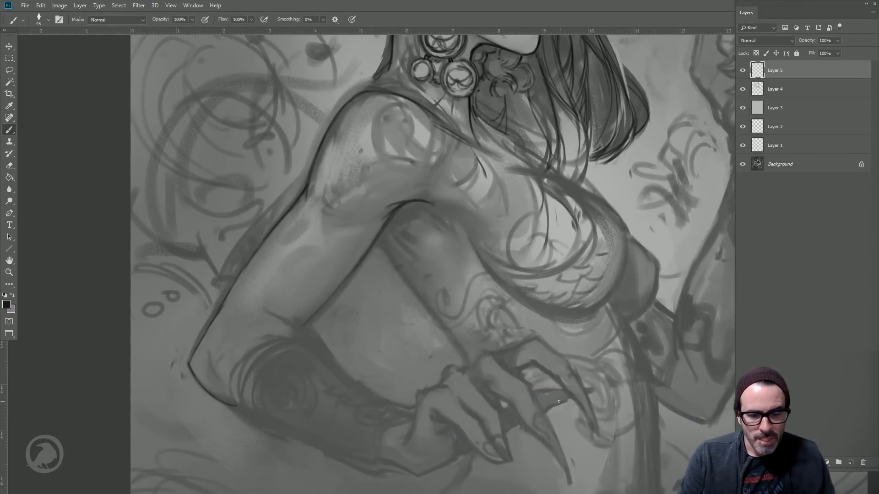
- Draw the torso contour from below the armpit along the underside of the bust
{"action": "mouse_move", "coordinate": [664, 394]}
{"action": "left_mouse_down"}
{"action": "mouse_move", "coordinate": [495, 465]}
{"action": "mouse_move", "coordinate": [499, 491]}
{"action": "left_mouse_up"}
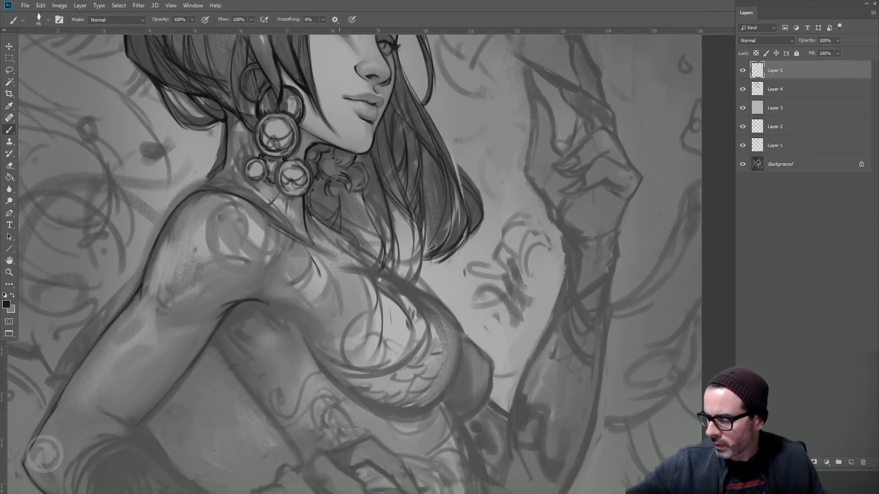
{"action": "left_click_drag", "start_coordinate": [356, 290], "coordinate": [332, 252]}
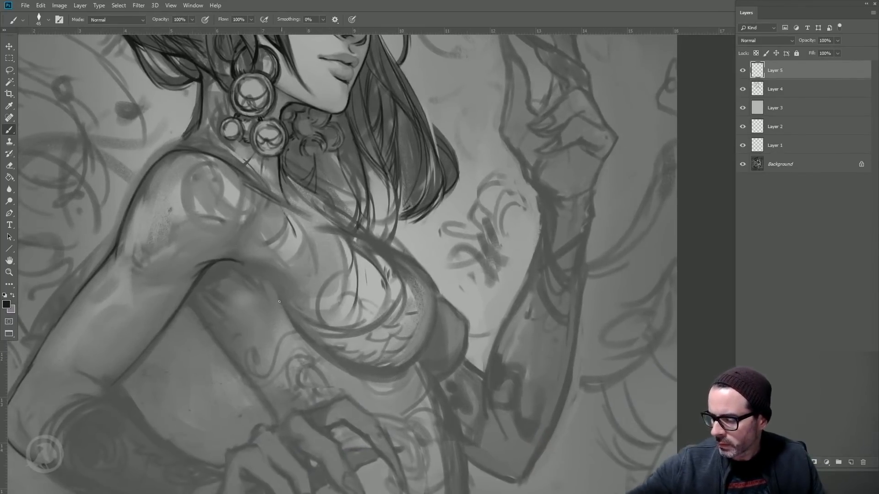
{"action": "mouse_move", "coordinate": [283, 309]}
{"action": "left_mouse_down"}
{"action": "mouse_move", "coordinate": [367, 370]}
{"action": "mouse_move", "coordinate": [398, 365]}
{"action": "left_mouse_up"}
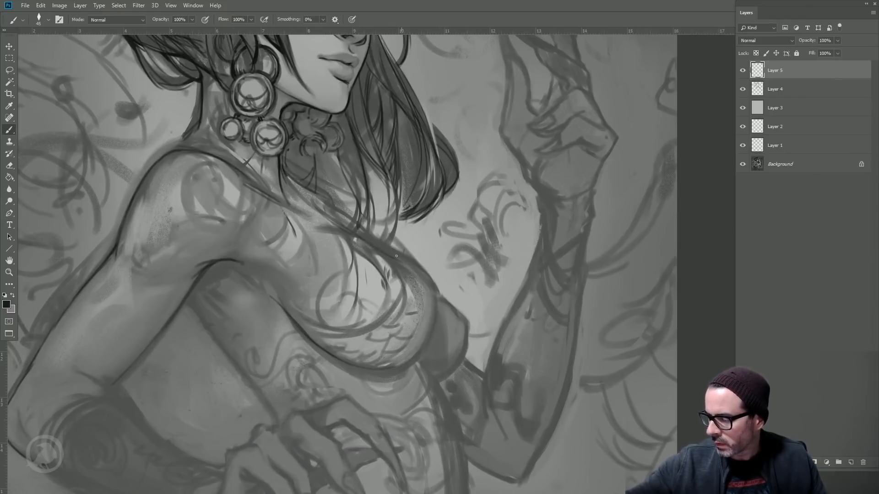
- Draw the front contour of the bust from the chest down around the far side to its underside
{"action": "left_click_drag", "start_coordinate": [406, 264], "coordinate": [443, 321]}
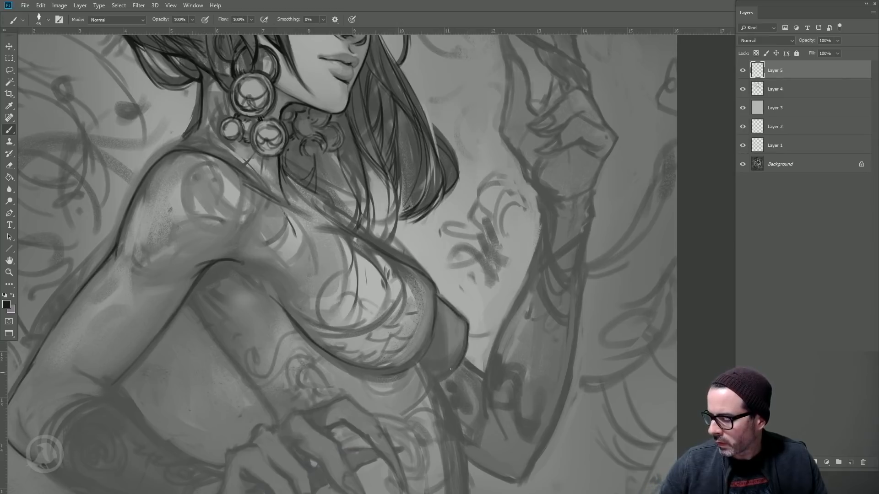
{"action": "left_click_drag", "start_coordinate": [468, 340], "coordinate": [433, 386]}
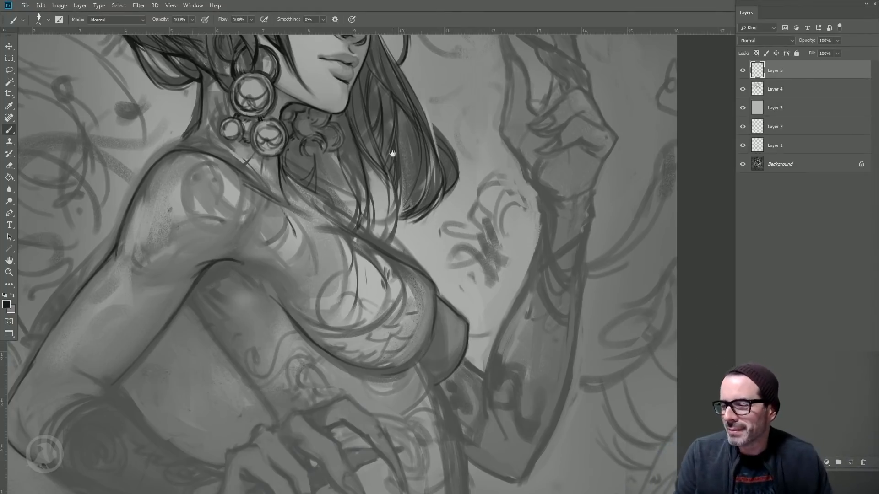
- Add a new layer above the existing line work layers for painting over the head
{"action": "left_click_drag", "start_coordinate": [393, 153], "coordinate": [375, 330]}
{"action": "left_click_drag", "start_coordinate": [336, 237], "coordinate": [313, 290]}
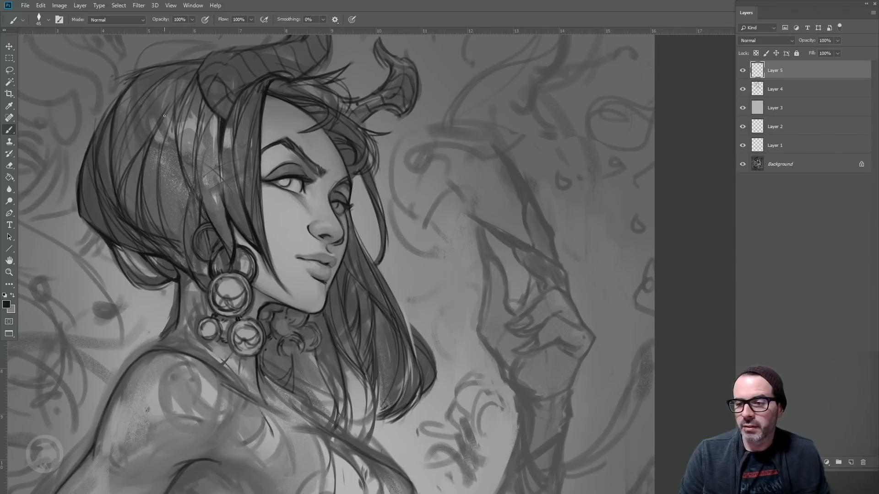
{"action": "left_click", "coordinate": [9, 58]}
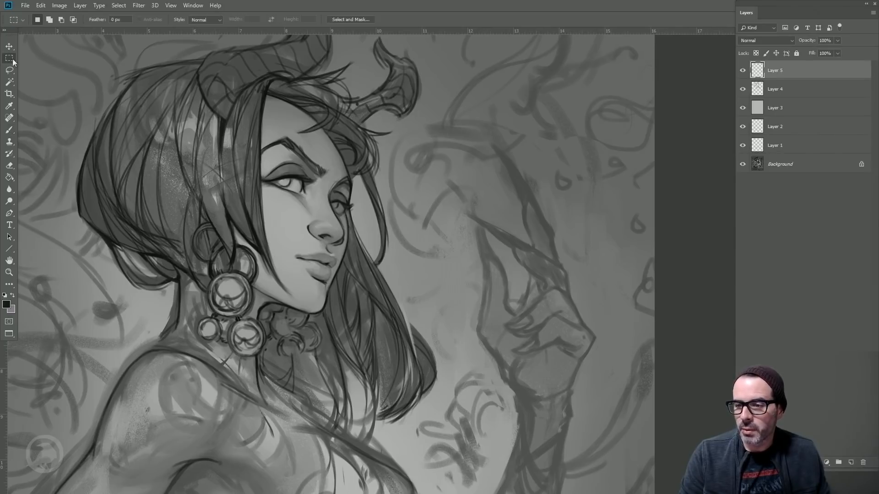
{"action": "left_click_drag", "start_coordinate": [85, 150], "coordinate": [108, 138]}
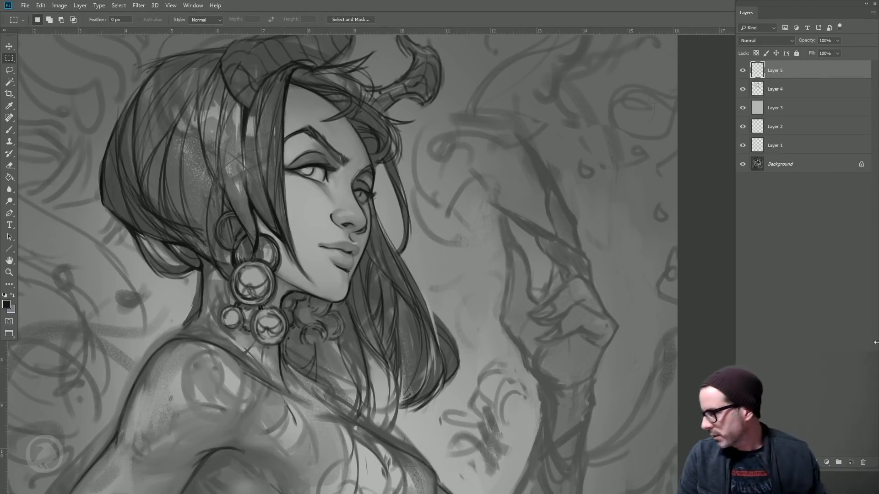
{"action": "left_click", "coordinate": [851, 463]}
{"action": "left_click_drag", "start_coordinate": [250, 229], "coordinate": [304, 335]}
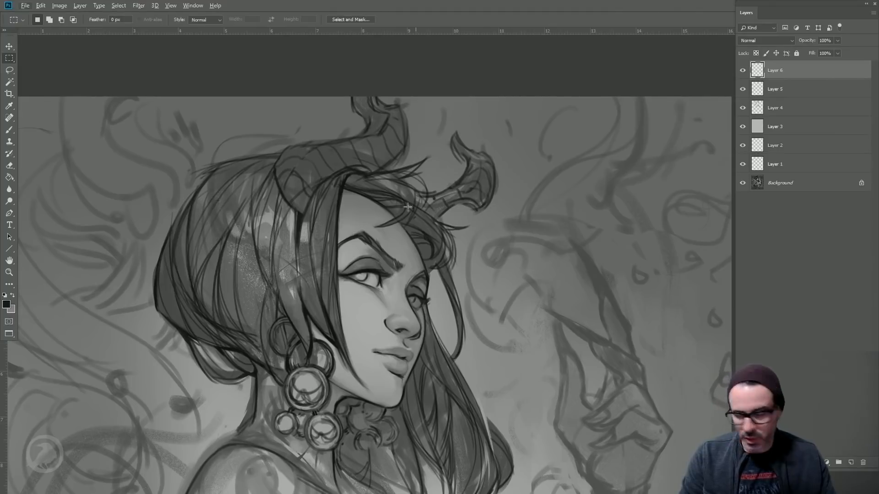
- Sample the dark grey hair tone, enlarge the brush to 300, and paint it over the forehead and front hair above the brows
{"action": "key", "text": "b"}
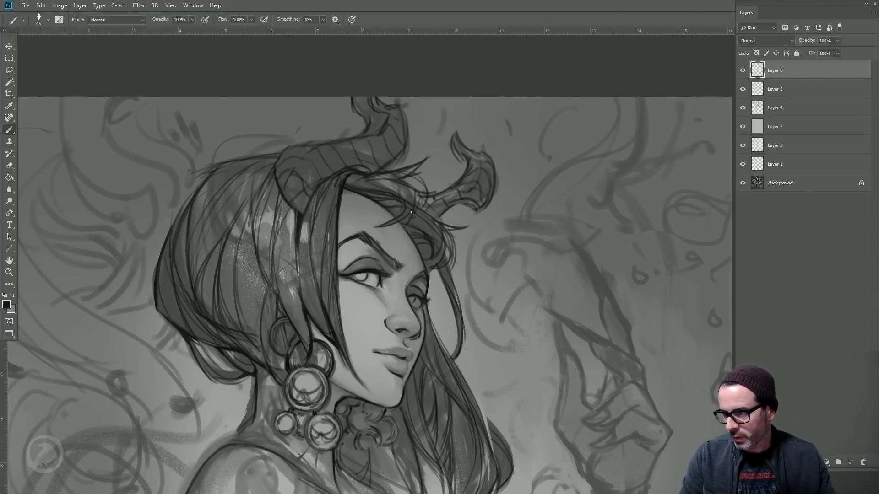
{"action": "left_click", "coordinate": [360, 183], "text": "alt"}
{"action": "key", "text": "bracketright"}
{"action": "key", "text": "bracketright"}
{"action": "key", "text": "bracketright"}
{"action": "key", "text": "bracketright"}
{"action": "key", "text": "bracketright"}
{"action": "key", "text": "bracketright"}
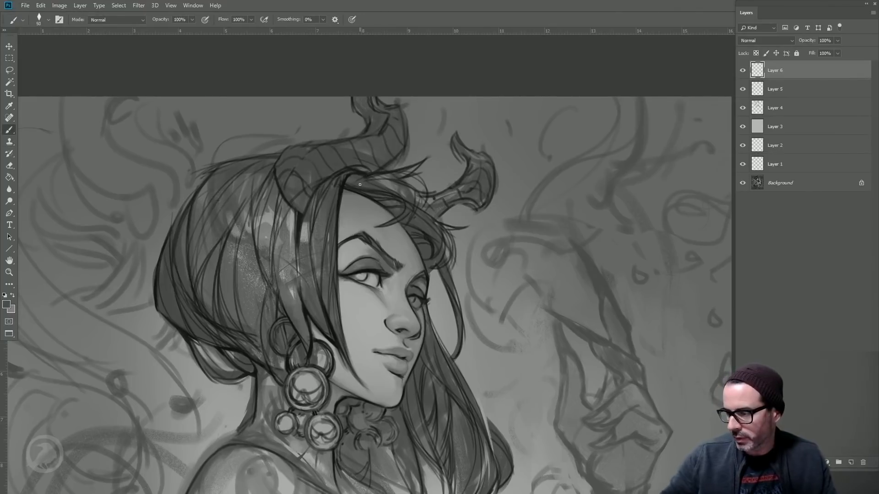
{"action": "key", "text": "bracketright"}
{"action": "key", "text": "bracketright"}
{"action": "key", "text": "bracketright"}
{"action": "key", "text": "bracketright"}
{"action": "key", "text": "bracketright"}
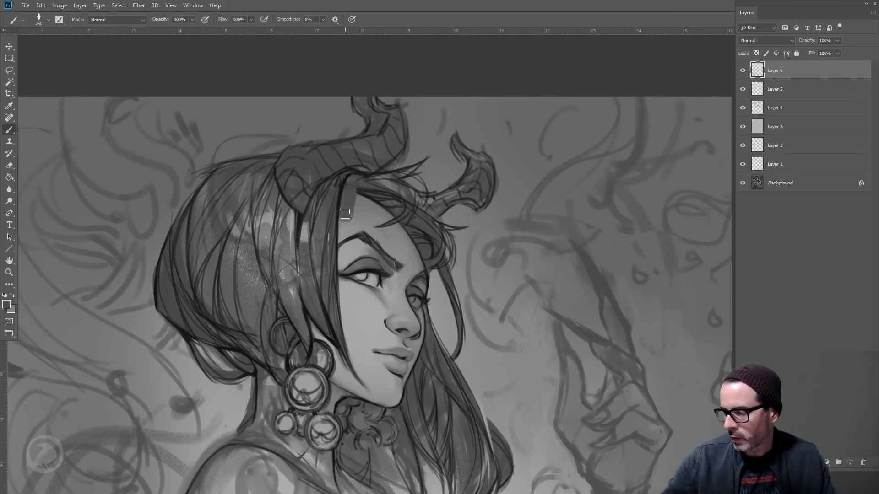
{"action": "mouse_move", "coordinate": [368, 221]}
{"action": "left_mouse_down"}
{"action": "mouse_move", "coordinate": [395, 217]}
{"action": "mouse_move", "coordinate": [389, 192]}
{"action": "left_mouse_up"}
{"action": "key", "text": "bracketleft"}
{"action": "mouse_move", "coordinate": [398, 230]}
{"action": "left_mouse_down"}
{"action": "mouse_move", "coordinate": [410, 250]}
{"action": "mouse_move", "coordinate": [346, 218]}
{"action": "mouse_move", "coordinate": [368, 230]}
{"action": "mouse_move", "coordinate": [398, 204]}
{"action": "mouse_move", "coordinate": [459, 240]}
{"action": "mouse_move", "coordinate": [409, 217]}
{"action": "mouse_move", "coordinate": [407, 228]}
{"action": "mouse_move", "coordinate": [387, 221]}
{"action": "mouse_move", "coordinate": [367, 191]}
{"action": "mouse_move", "coordinate": [438, 219]}
{"action": "left_mouse_up"}
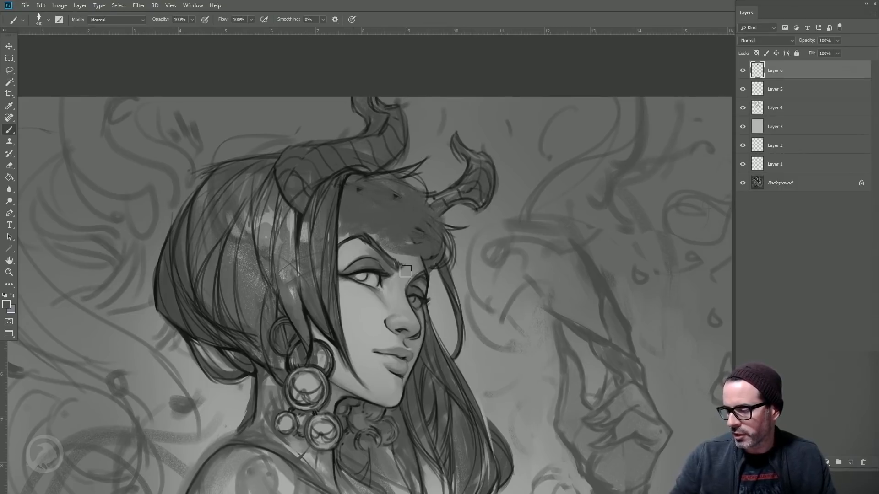
{"action": "key", "text": "bracketright"}
{"action": "key", "text": "bracketright"}
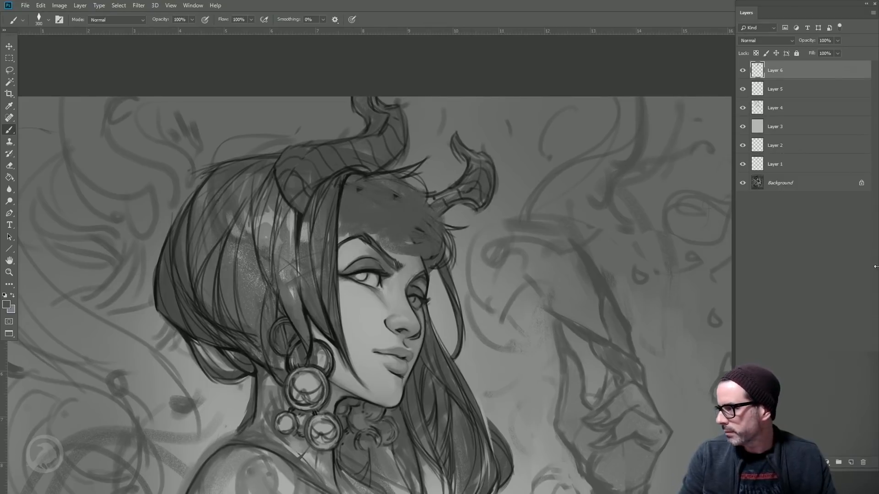
- Put the new paint layer into a layer group and add another empty layer above it inside the group
{"action": "left_click", "coordinate": [839, 463]}
{"action": "left_click_drag", "start_coordinate": [778, 83], "coordinate": [777, 68]}
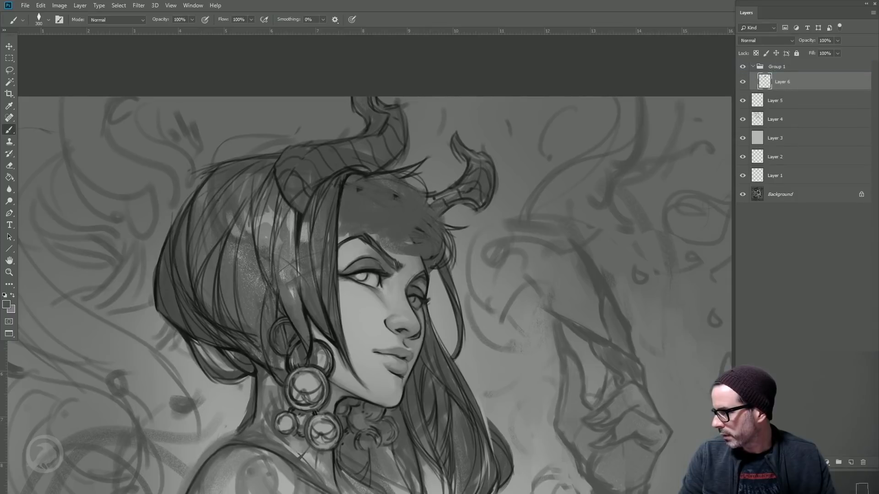
{"action": "left_click", "coordinate": [850, 464]}
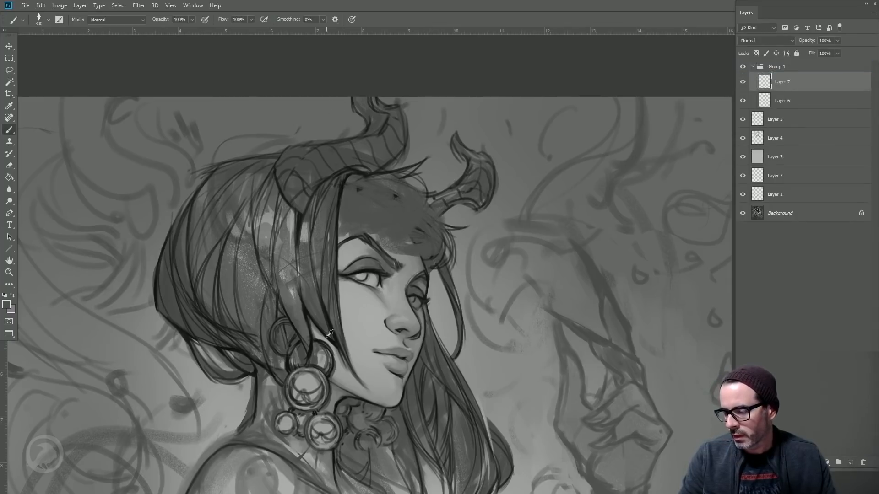
- Set the foreground color to black (000000) and paint dark strands down the fringe's outer edge near the small horn
{"action": "left_click", "coordinate": [6, 305]}
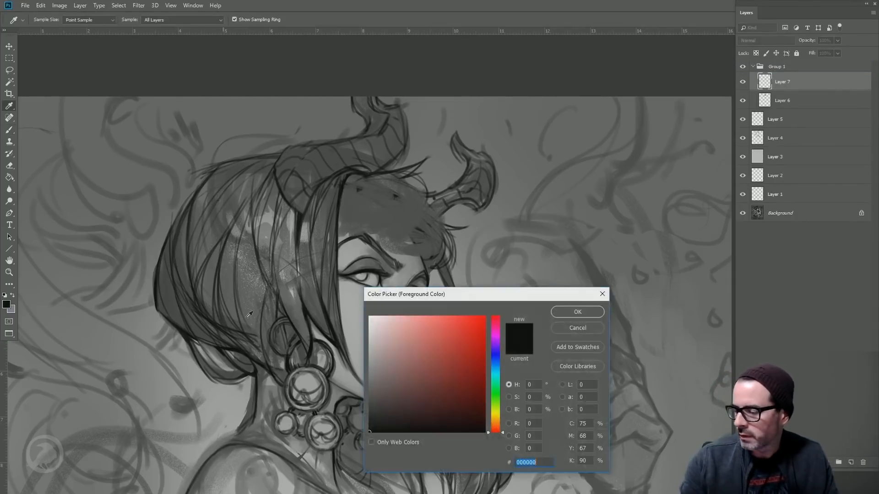
{"action": "key", "text": "Return"}
{"action": "key", "text": "b"}
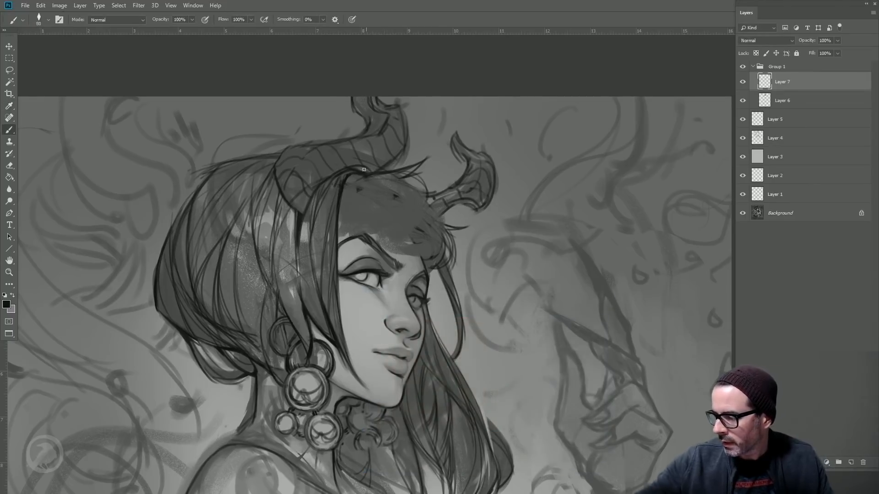
{"action": "mouse_move", "coordinate": [389, 177]}
{"action": "left_mouse_down"}
{"action": "mouse_move", "coordinate": [450, 216]}
{"action": "mouse_move", "coordinate": [451, 250]}
{"action": "left_mouse_up"}
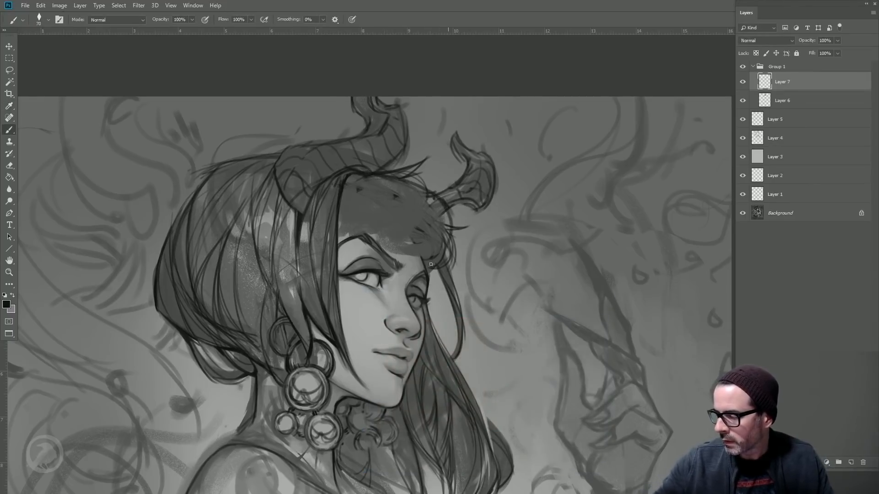
{"action": "left_click_drag", "start_coordinate": [451, 214], "coordinate": [451, 249]}
{"action": "mouse_move", "coordinate": [429, 198]}
{"action": "left_mouse_down"}
{"action": "mouse_move", "coordinate": [460, 234]}
{"action": "mouse_move", "coordinate": [446, 259]}
{"action": "left_mouse_up"}
{"action": "left_click_drag", "start_coordinate": [456, 240], "coordinate": [443, 258]}
- Paint finer dark strand lines curving across the fringe from the top of the forehead with a smaller brush
{"action": "key", "text": "["}
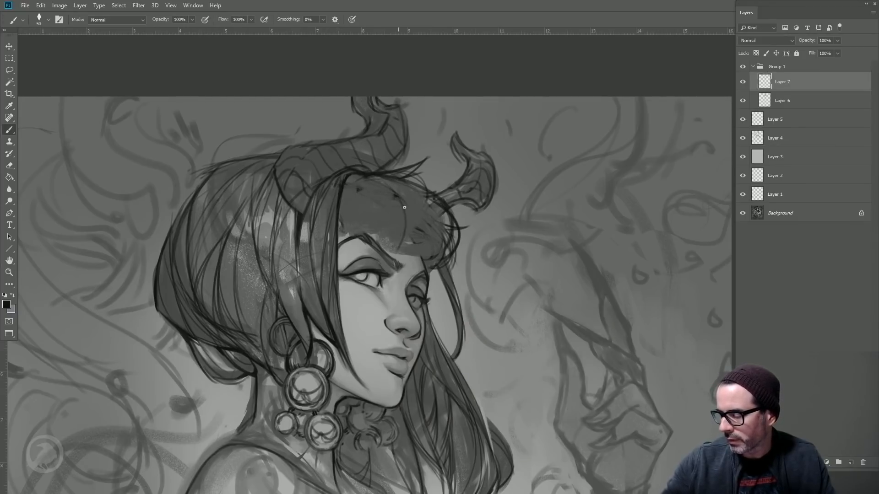
{"action": "left_click_drag", "start_coordinate": [378, 180], "coordinate": [428, 200]}
{"action": "left_click_drag", "start_coordinate": [381, 179], "coordinate": [429, 224]}
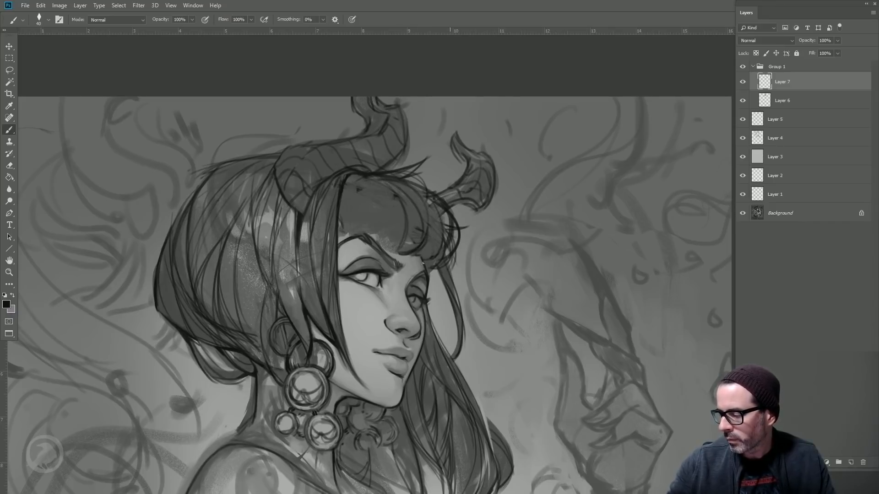
- Define the fringe's inner edge beside the face-framing lock with sampled tones and draw dark strands down to the brow
{"action": "left_click", "coordinate": [347, 238], "text": "alt"}
{"action": "left_click_drag", "start_coordinate": [339, 212], "coordinate": [349, 235]}
{"action": "key", "text": "bracketright"}
{"action": "left_click", "coordinate": [341, 214], "text": "alt"}
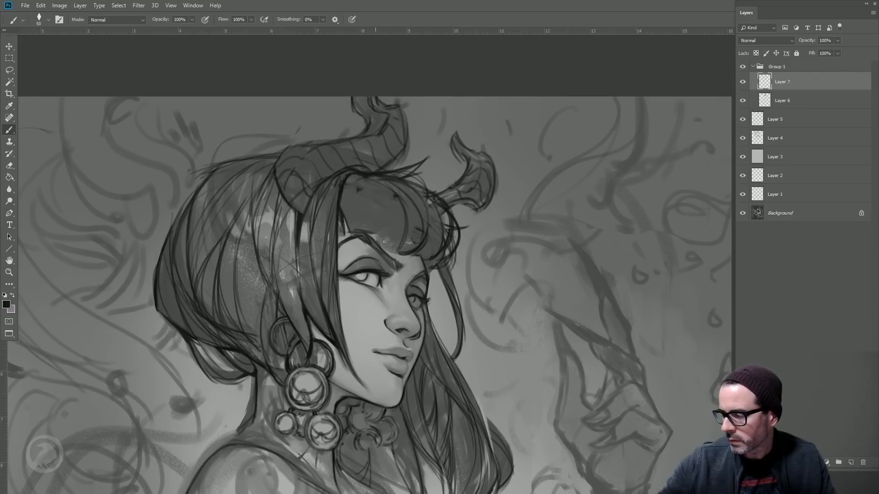
{"action": "left_click_drag", "start_coordinate": [371, 180], "coordinate": [396, 252]}
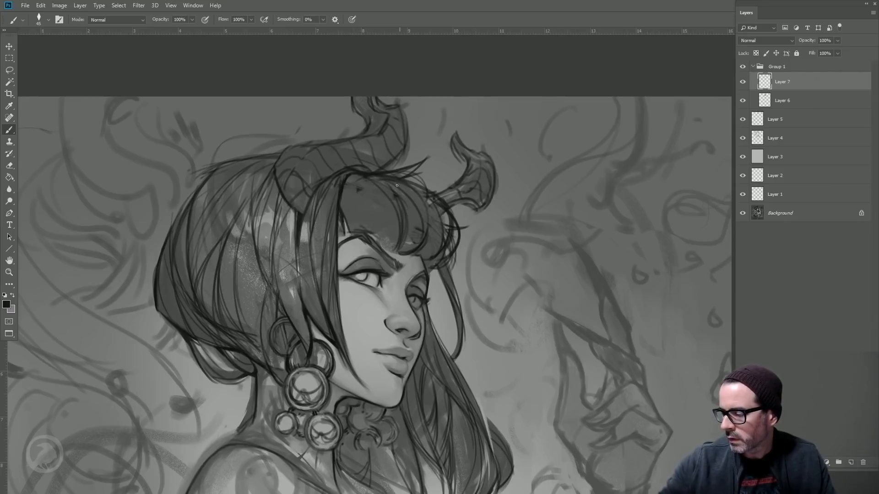
{"action": "left_click_drag", "start_coordinate": [397, 185], "coordinate": [400, 252]}
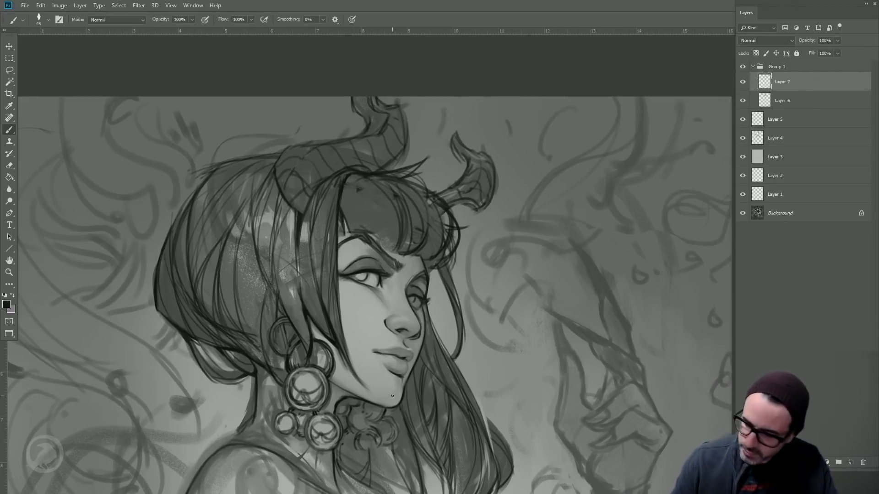
- Refine the fringe's tips and outer clumps with tones sampled from the hair, and add long dark strands above the near eyebrow
{"action": "left_click", "coordinate": [300, 218], "text": "alt"}
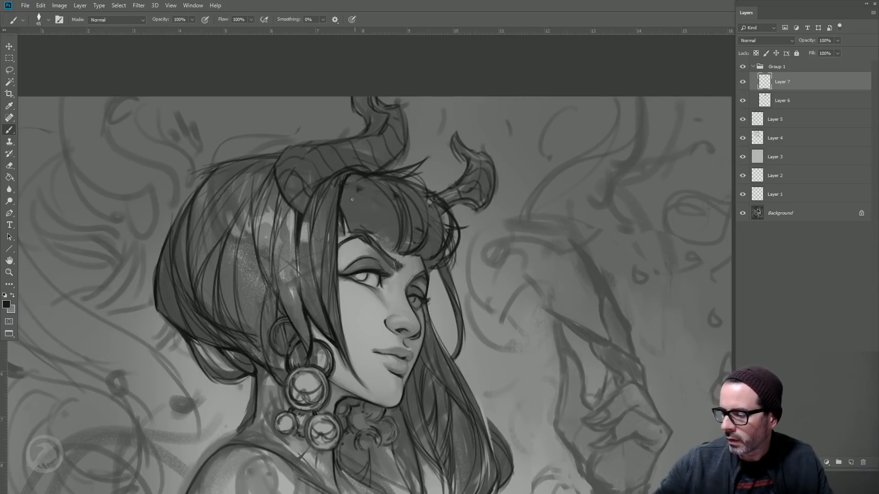
{"action": "left_click", "coordinate": [392, 253], "text": "alt"}
{"action": "left_click", "coordinate": [393, 251], "text": "alt"}
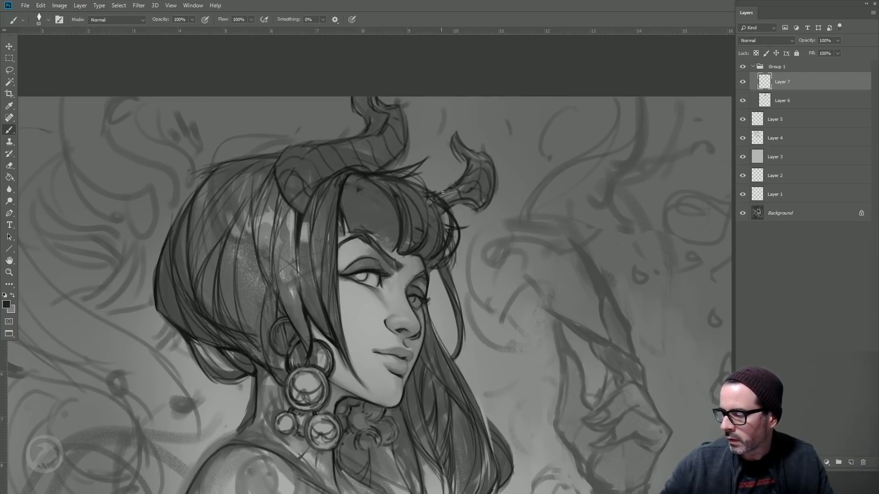
{"action": "left_click", "coordinate": [449, 201], "text": "alt"}
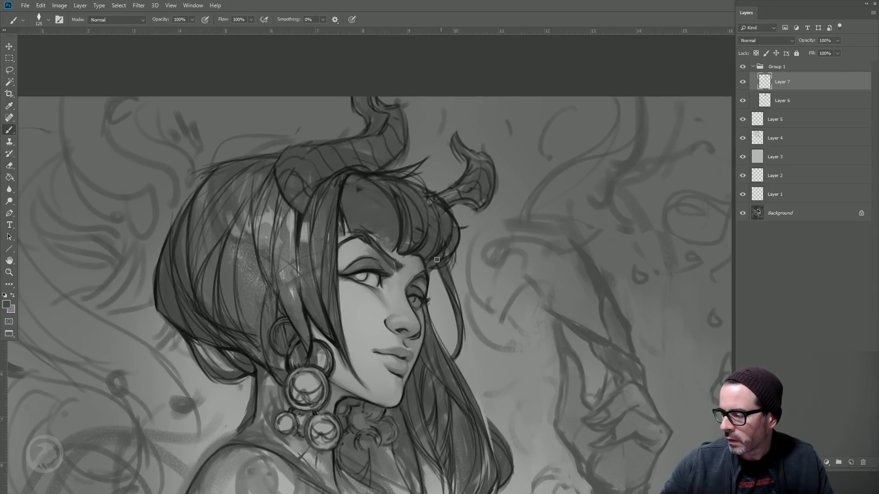
{"action": "left_click", "coordinate": [402, 247], "text": "alt"}
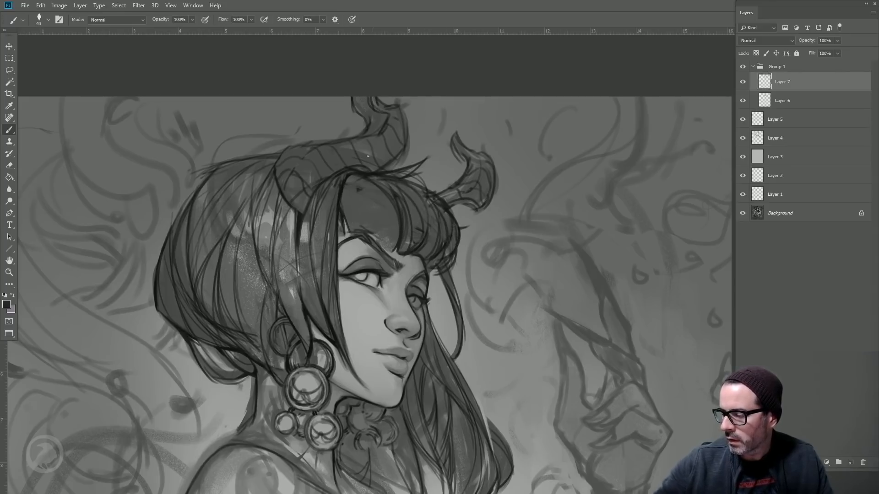
{"action": "key", "text": "bracketright"}
{"action": "left_click_drag", "start_coordinate": [361, 177], "coordinate": [383, 243]}
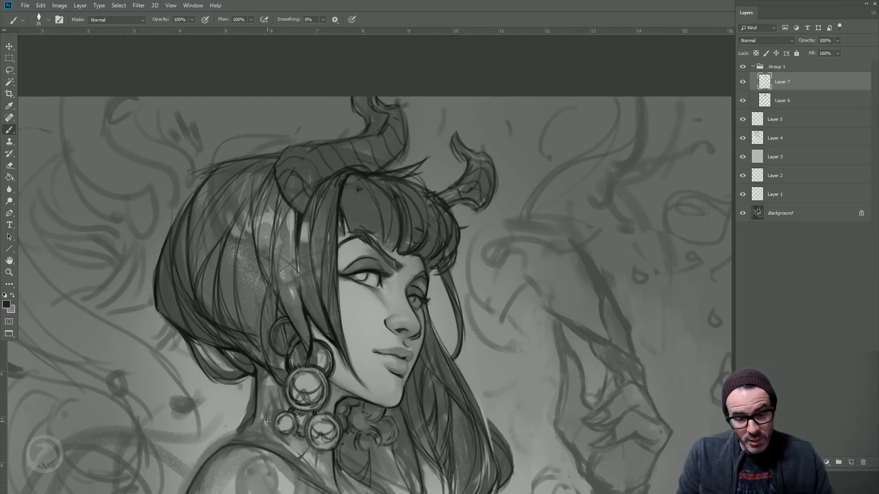
- Toggle the visibility of Group 1 off and on to compare the portrait with and without the new fringe
{"action": "left_click", "coordinate": [744, 68]}
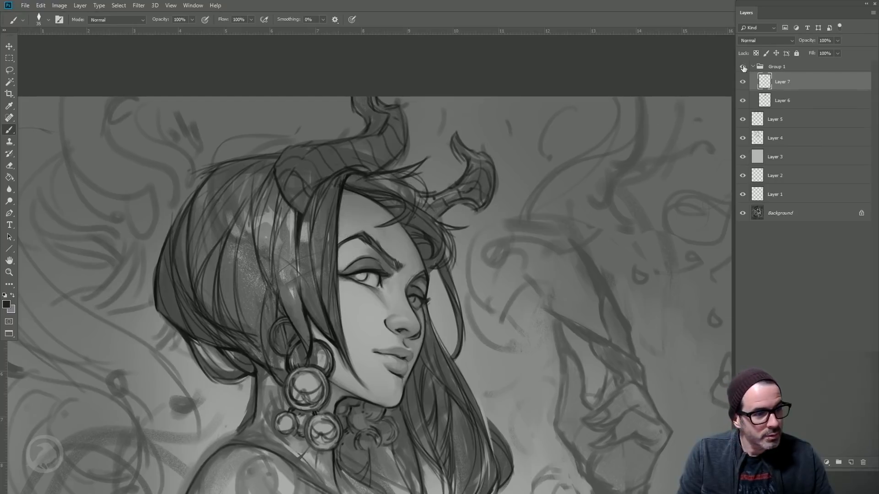
{"action": "left_click", "coordinate": [743, 68]}
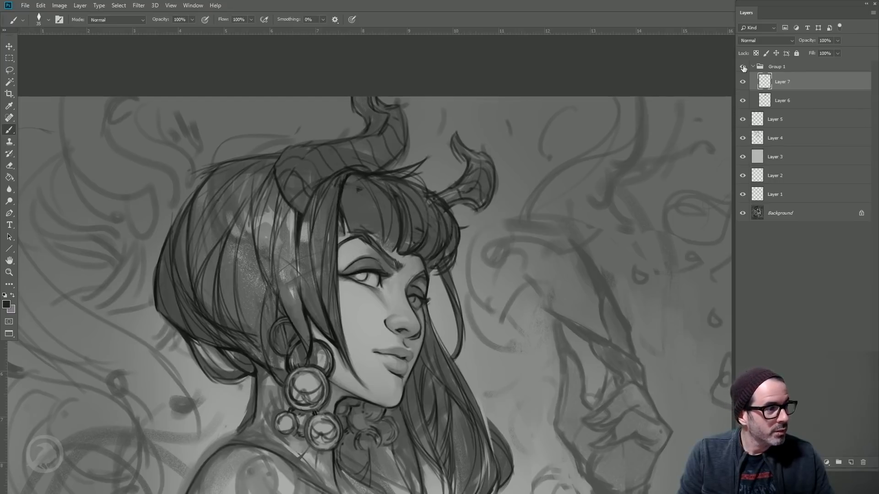
{"action": "left_click", "coordinate": [743, 68]}
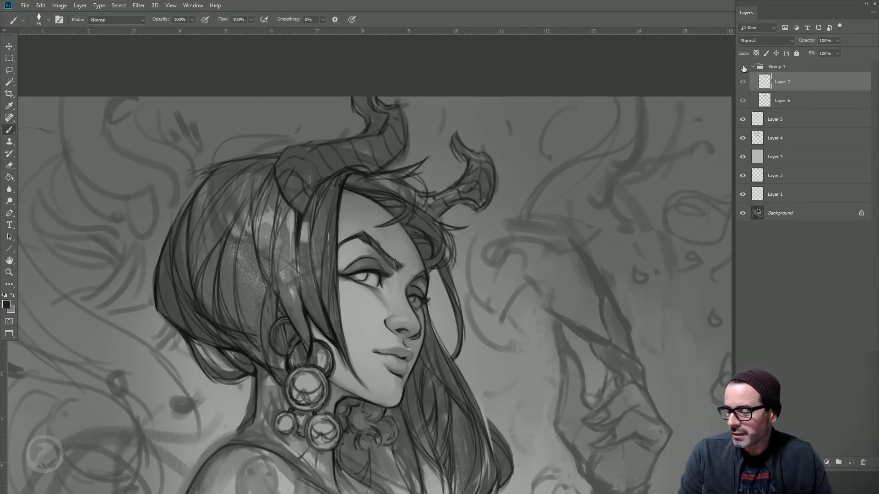
{"action": "left_click", "coordinate": [743, 68]}
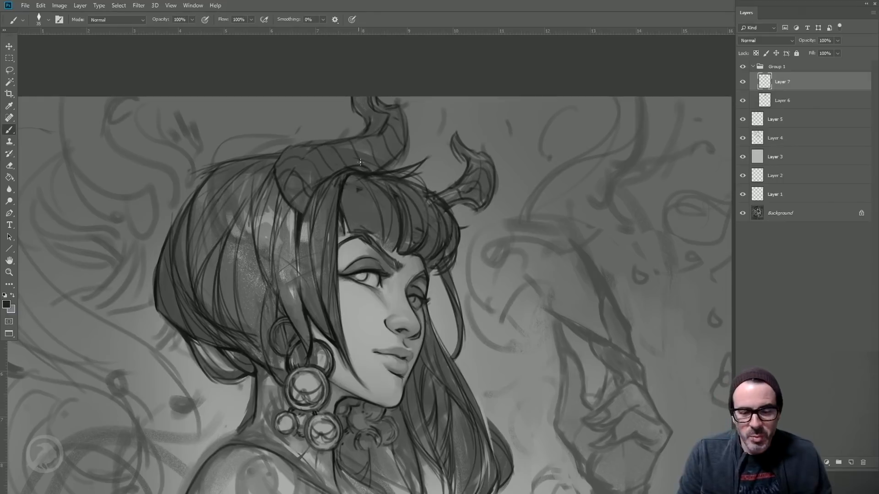
- Add a new layer and paint a broad highlight band across the fringe with a light tone sampled from the side hair
{"action": "left_click_drag", "start_coordinate": [329, 221], "coordinate": [306, 168]}
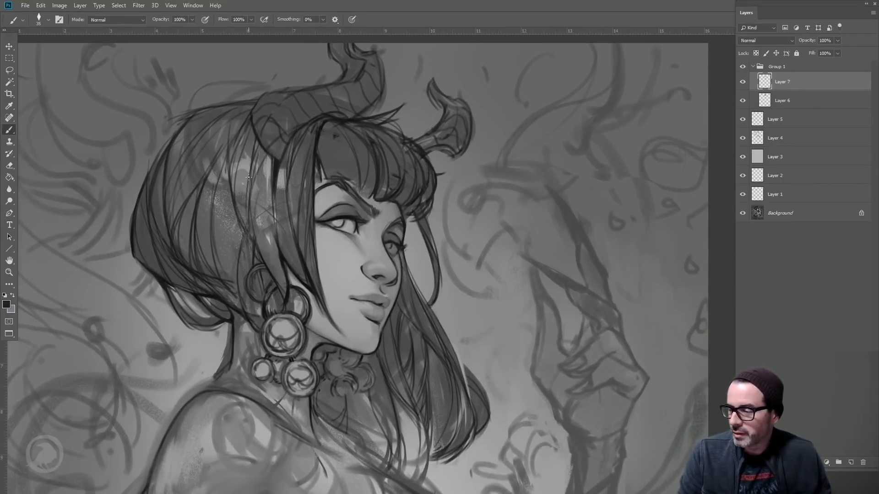
{"action": "left_click_drag", "start_coordinate": [306, 317], "coordinate": [301, 336]}
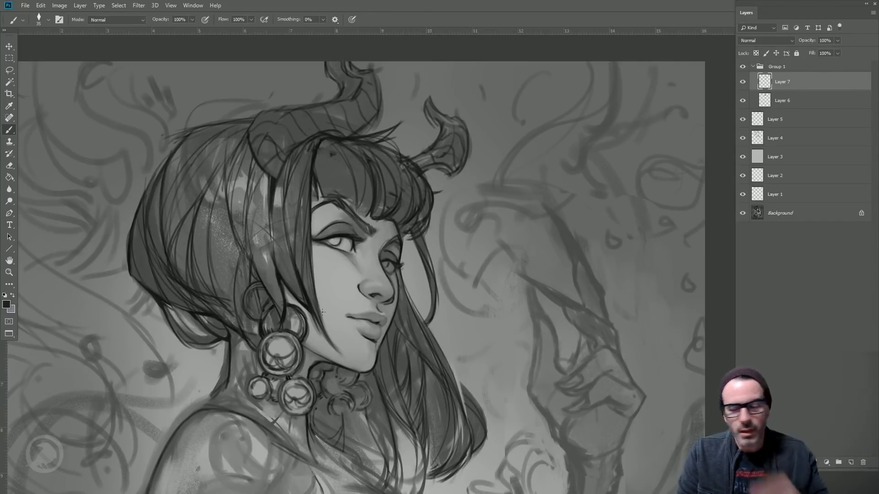
{"action": "left_click", "coordinate": [852, 462]}
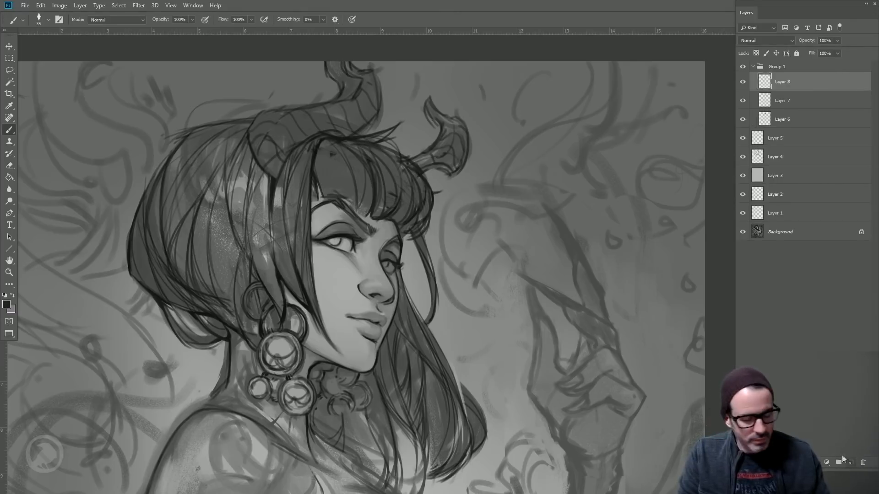
{"action": "left_click", "coordinate": [239, 197], "text": "alt"}
{"action": "key", "text": "]"}
{"action": "key", "text": "]"}
{"action": "key", "text": "]"}
{"action": "key", "text": "]"}
{"action": "key", "text": "]"}
{"action": "key", "text": "]"}
{"action": "key", "text": "]"}
{"action": "key", "text": "]"}
{"action": "mouse_move", "coordinate": [320, 175]}
{"action": "left_mouse_down"}
{"action": "mouse_move", "coordinate": [333, 188]}
{"action": "mouse_move", "coordinate": [353, 165]}
{"action": "mouse_move", "coordinate": [369, 195]}
{"action": "mouse_move", "coordinate": [324, 163]}
{"action": "mouse_move", "coordinate": [335, 173]}
{"action": "mouse_move", "coordinate": [328, 187]}
{"action": "mouse_move", "coordinate": [346, 192]}
{"action": "mouse_move", "coordinate": [340, 168]}
{"action": "mouse_move", "coordinate": [363, 171]}
{"action": "mouse_move", "coordinate": [364, 184]}
{"action": "mouse_move", "coordinate": [345, 182]}
{"action": "mouse_move", "coordinate": [368, 191]}
{"action": "mouse_move", "coordinate": [368, 207]}
{"action": "mouse_move", "coordinate": [359, 180]}
{"action": "mouse_move", "coordinate": [389, 198]}
{"action": "left_mouse_up"}
- Break up and blend the fringe highlight into the strands with sampled hair tones and varied brush sizes
{"action": "left_click", "coordinate": [327, 156], "text": "alt"}
{"action": "key", "text": "]"}
{"action": "key", "text": "]"}
{"action": "left_click", "coordinate": [359, 171], "text": "alt"}
{"action": "left_click", "coordinate": [345, 182], "text": "alt"}
{"action": "key", "text": "["}
{"action": "key", "text": "["}
{"action": "left_click", "coordinate": [367, 205], "text": "alt"}
{"action": "key", "text": "["}
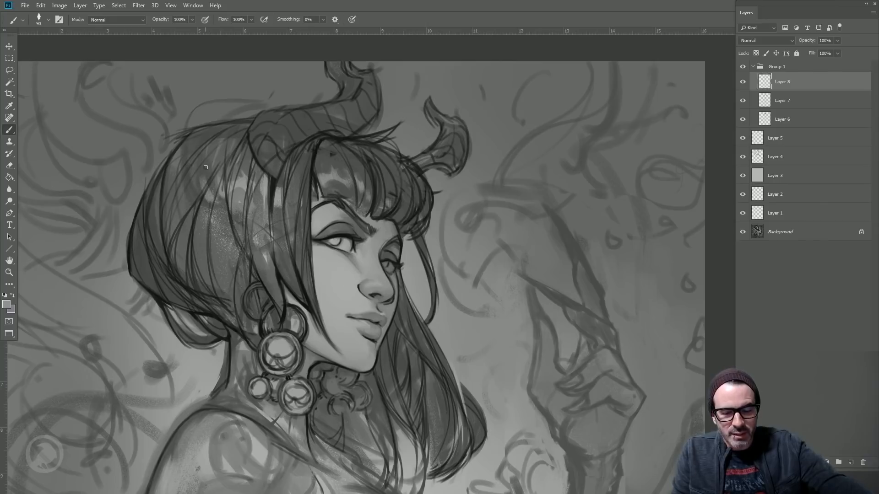
- Examine the repainted hair up close and within the whole figure
{"action": "left_click", "coordinate": [12, 61]}
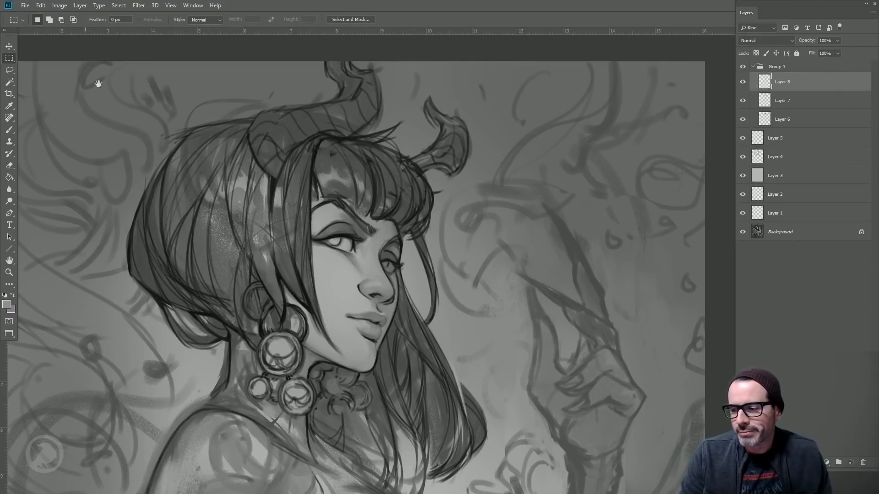
{"action": "left_click_drag", "start_coordinate": [94, 82], "coordinate": [211, 133]}
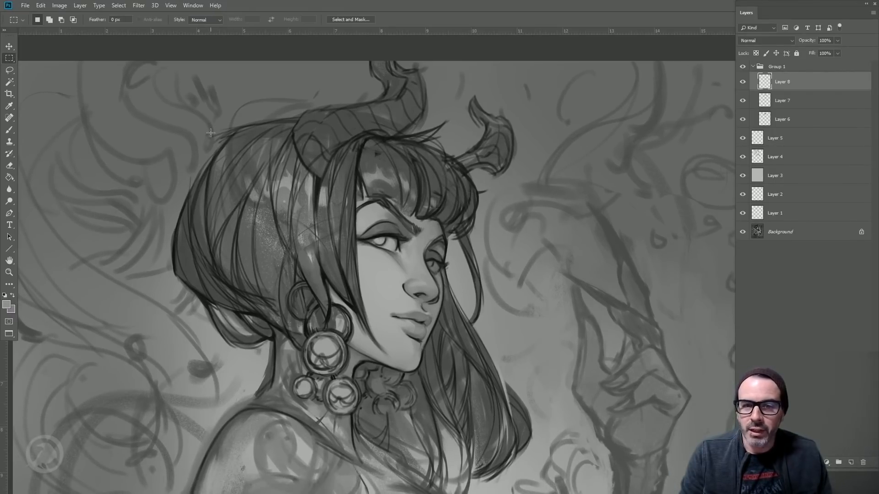
{"action": "left_click_drag", "start_coordinate": [317, 147], "coordinate": [152, 125]}
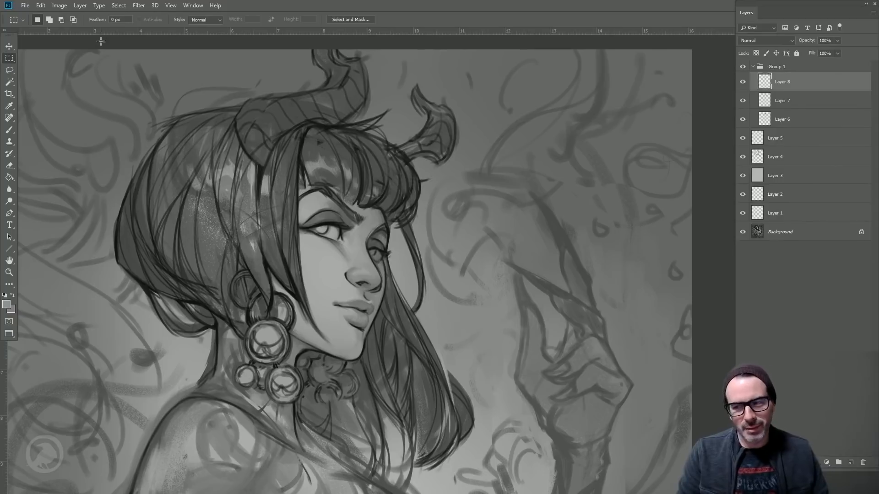
{"action": "left_click_drag", "start_coordinate": [282, 276], "coordinate": [282, 225]}
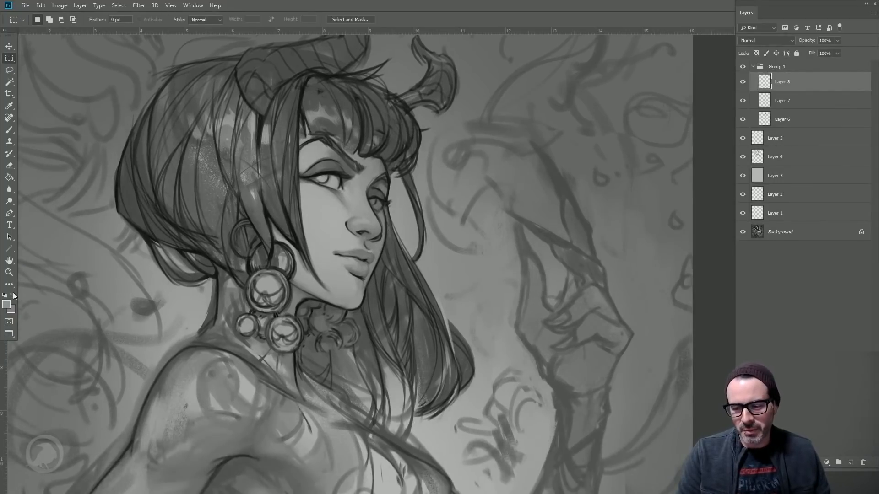
{"action": "left_click", "coordinate": [8, 272]}
{"action": "left_click", "coordinate": [68, 270], "text": "alt"}
{"action": "left_click_drag", "start_coordinate": [122, 297], "coordinate": [171, 225]}
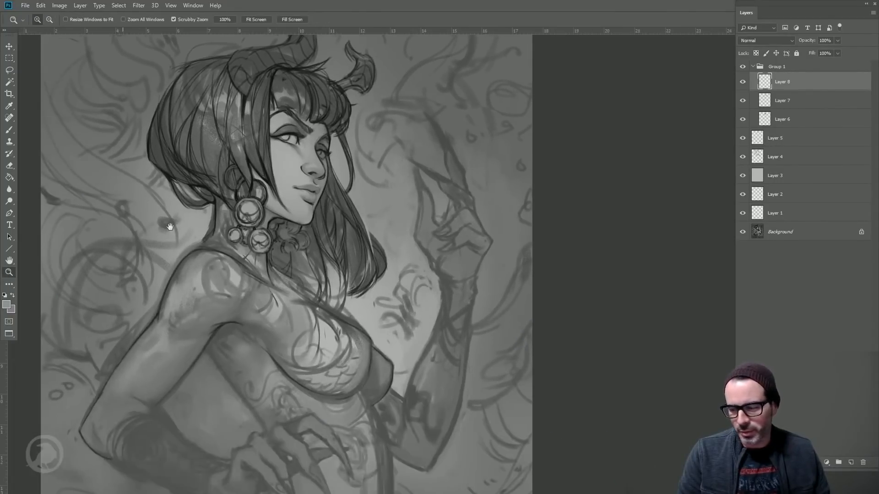
{"action": "left_click", "coordinate": [250, 74]}
{"action": "left_click_drag", "start_coordinate": [251, 79], "coordinate": [243, 148]}
- Add a new layer and paint over the lower edge of the large horn's base with a large brush in dark grey
{"action": "key", "text": "b"}
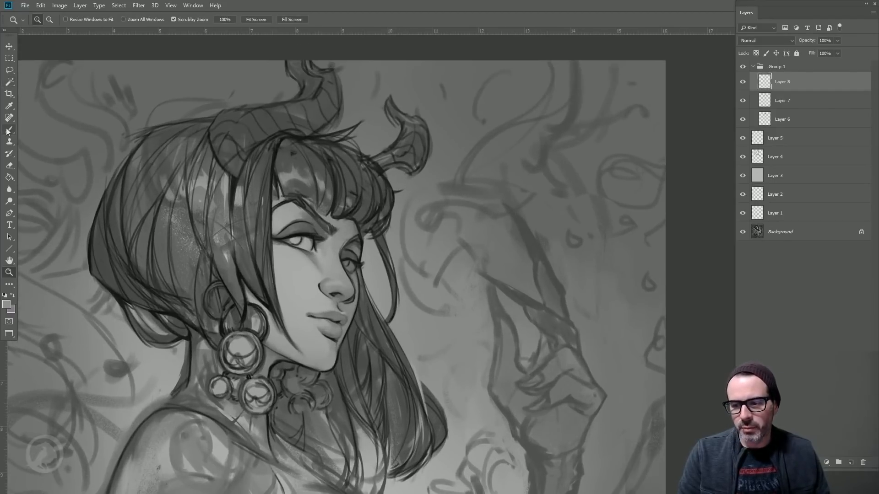
{"action": "left_click", "coordinate": [852, 459]}
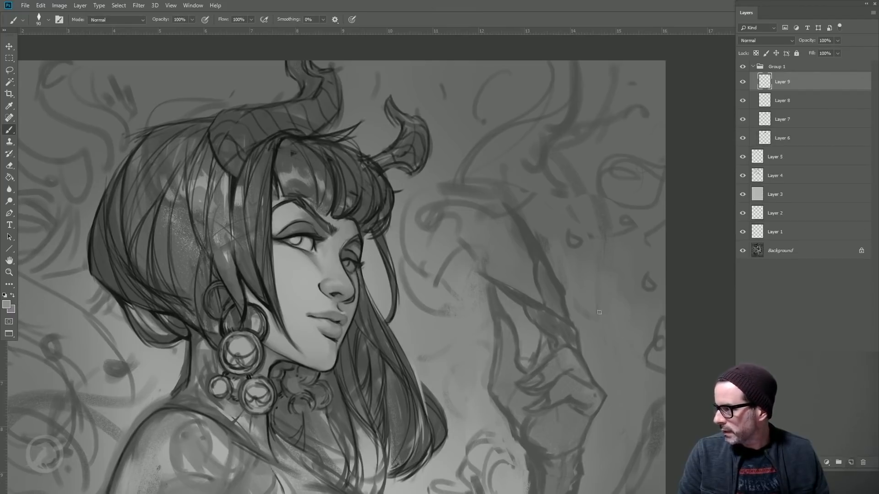
{"action": "left_click_drag", "start_coordinate": [292, 267], "coordinate": [303, 289]}
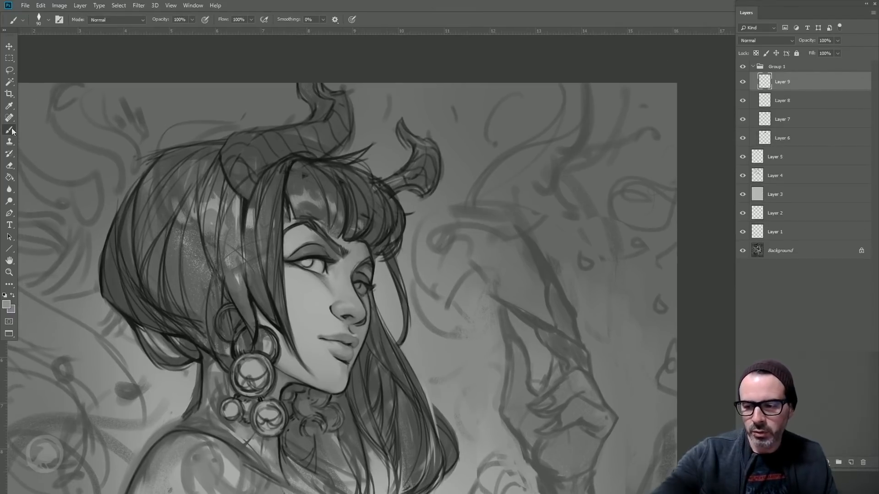
{"action": "key", "text": "bracketright"}
{"action": "key", "text": "bracketright"}
{"action": "key", "text": "bracketright"}
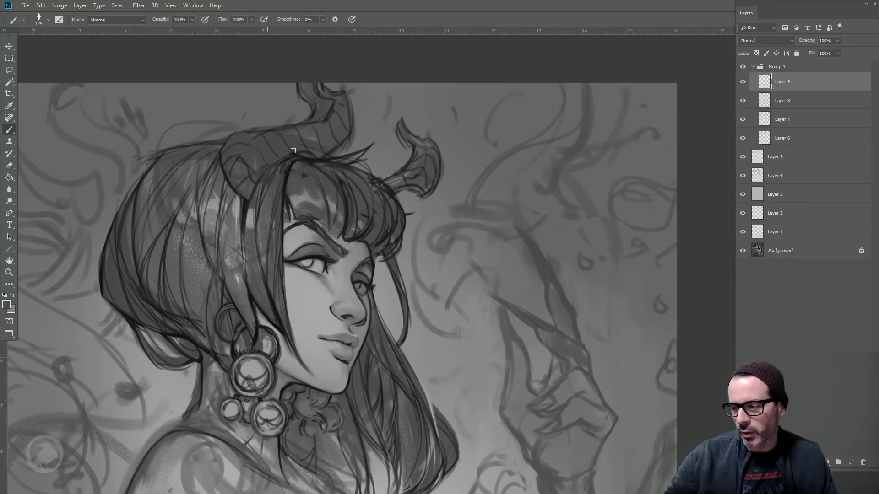
{"action": "mouse_move", "coordinate": [271, 170]}
{"action": "left_mouse_down"}
{"action": "mouse_move", "coordinate": [297, 158]}
{"action": "mouse_move", "coordinate": [247, 183]}
{"action": "mouse_move", "coordinate": [276, 154]}
{"action": "left_mouse_up"}
- Redraw the large horn's ridges and lower contour with a sampled dark tone, and tidy its outer edge with sampled background grey
{"action": "left_click", "coordinate": [247, 204], "text": "alt"}
{"action": "key", "text": "bracketleft"}
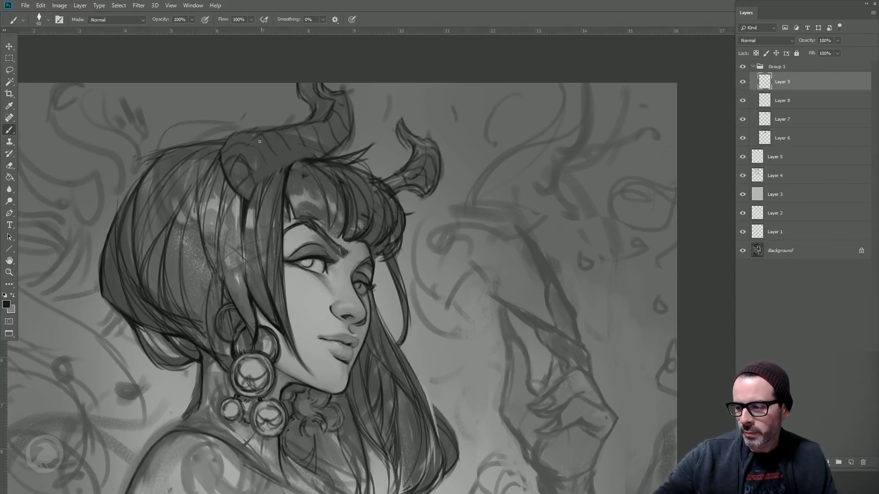
{"action": "key", "text": "bracketright"}
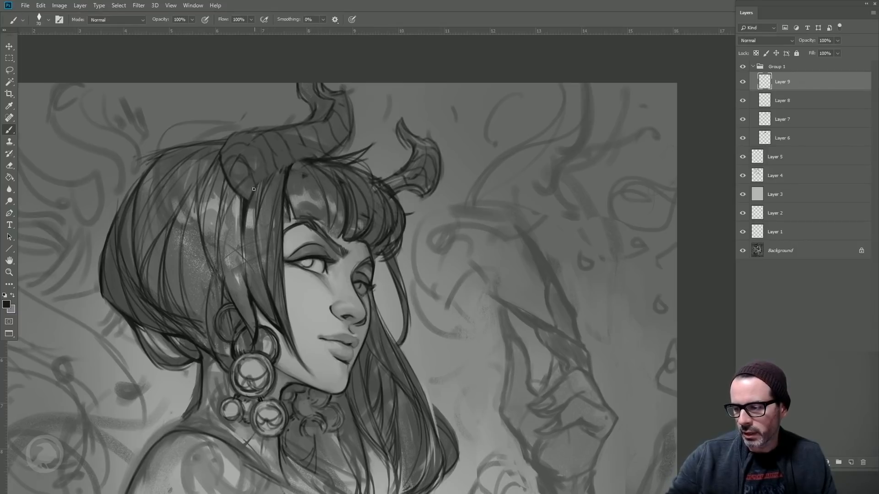
{"action": "key", "text": "bracketleft"}
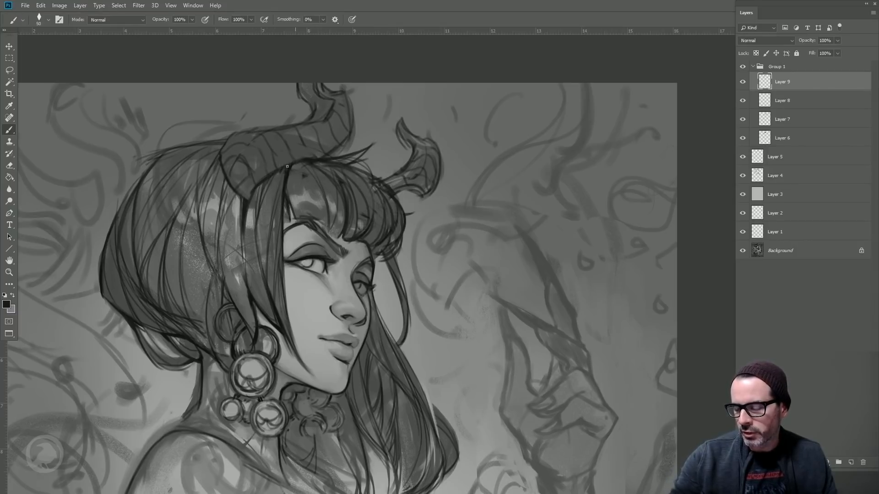
{"action": "mouse_move", "coordinate": [352, 104]}
{"action": "left_mouse_down"}
{"action": "mouse_move", "coordinate": [355, 136]}
{"action": "mouse_move", "coordinate": [341, 152]}
{"action": "left_mouse_up"}
{"action": "left_click", "coordinate": [358, 120], "text": "alt"}
{"action": "key", "text": "bracketright"}
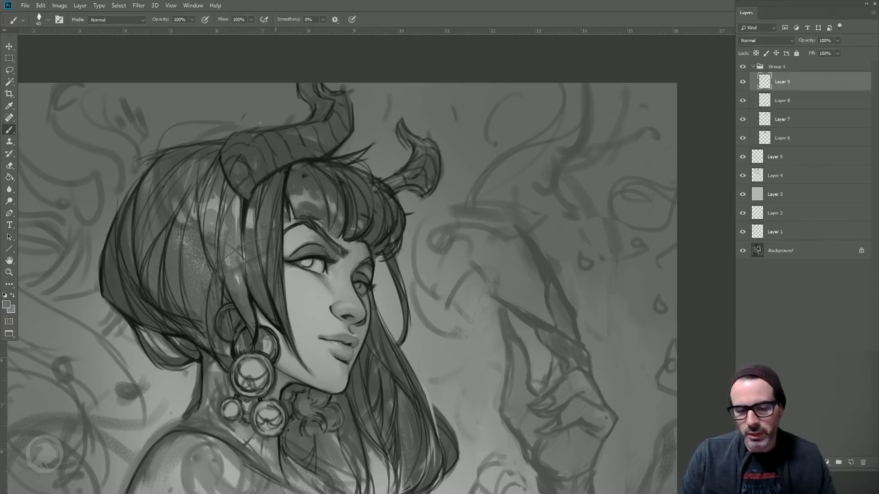
{"action": "left_click", "coordinate": [10, 58]}
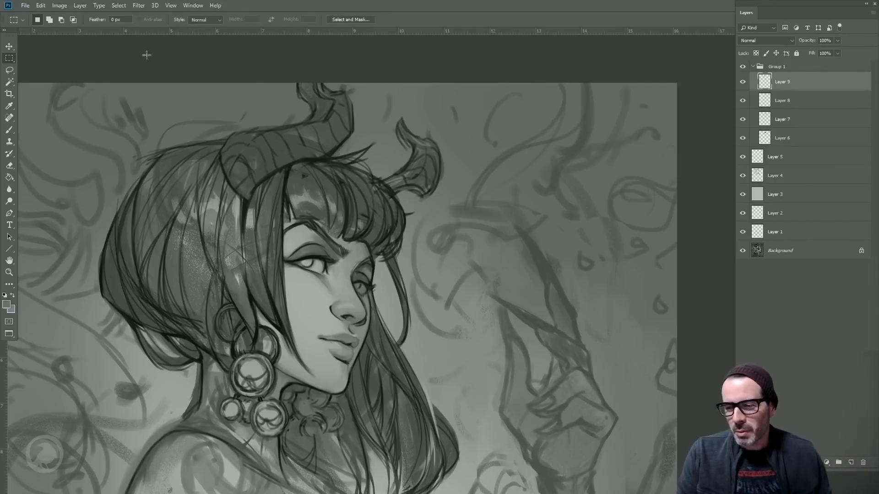
- Sample a near-black tone from the hair beside the earrings and set the brush size to 40
{"action": "left_click_drag", "start_coordinate": [219, 259], "coordinate": [232, 231]}
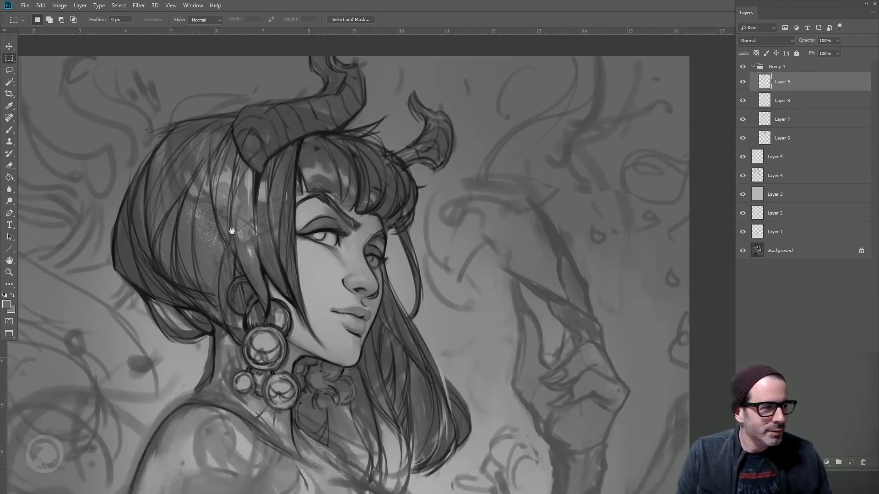
{"action": "left_click_drag", "start_coordinate": [256, 274], "coordinate": [254, 264]}
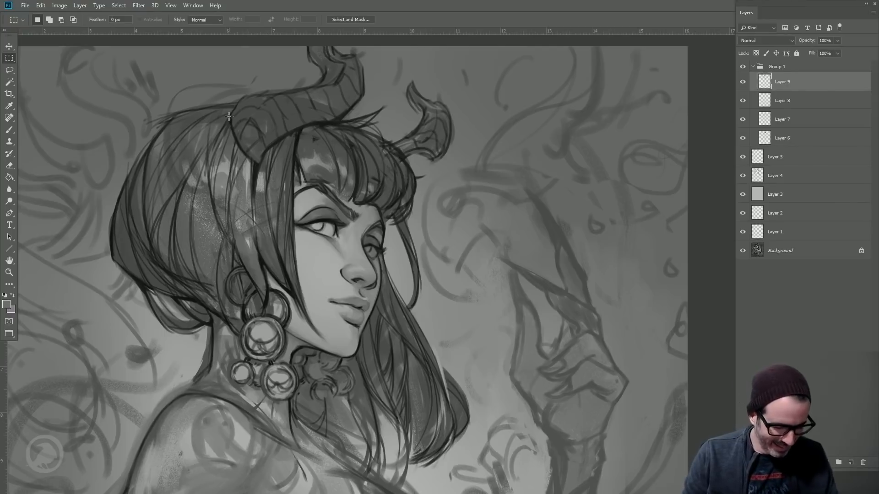
{"action": "key", "text": "b"}
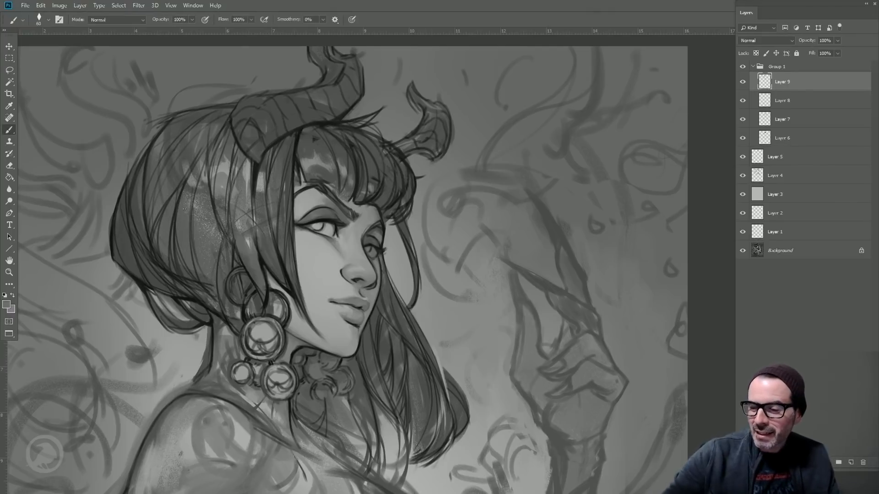
{"action": "left_click", "coordinate": [261, 260], "text": "alt"}
{"action": "key", "text": "["}
{"action": "key", "text": "["}
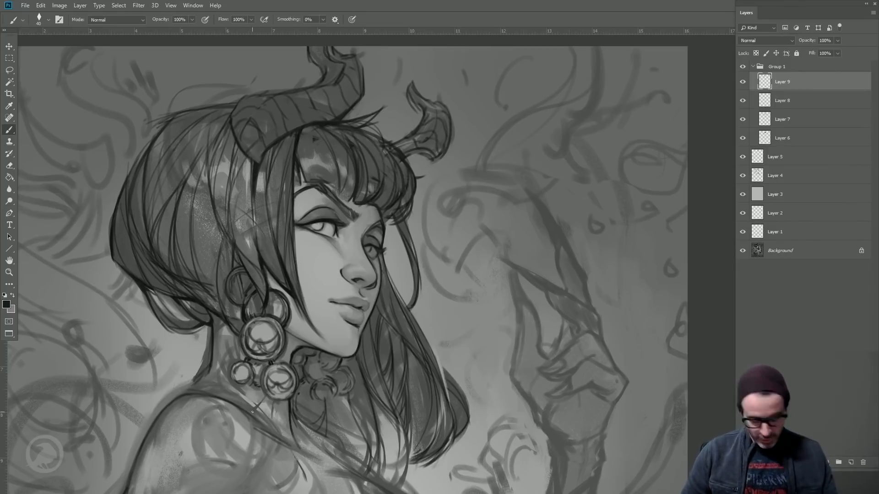
- Flip the whole canvas horizontally and frame the figure's neck, shoulder and chest
{"action": "left_click", "coordinate": [9, 272]}
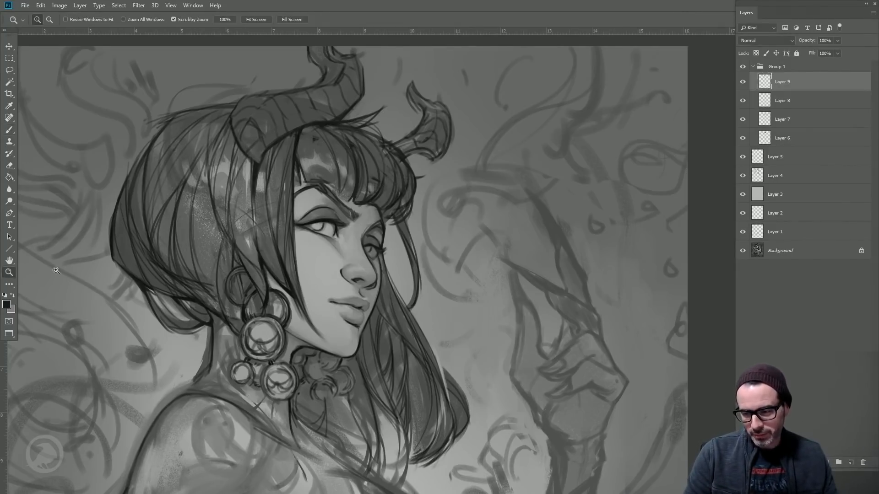
{"action": "left_click", "coordinate": [56, 270], "text": "alt"}
{"action": "left_click", "coordinate": [56, 270], "text": "alt"}
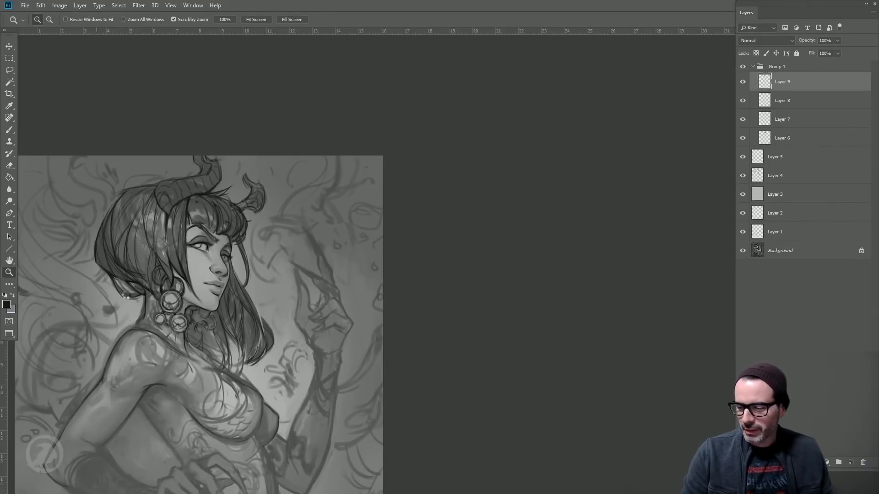
{"action": "key", "text": "ctrl+shift+h"}
{"action": "left_click_drag", "start_coordinate": [148, 370], "coordinate": [274, 310]}
{"action": "left_click", "coordinate": [297, 267]}
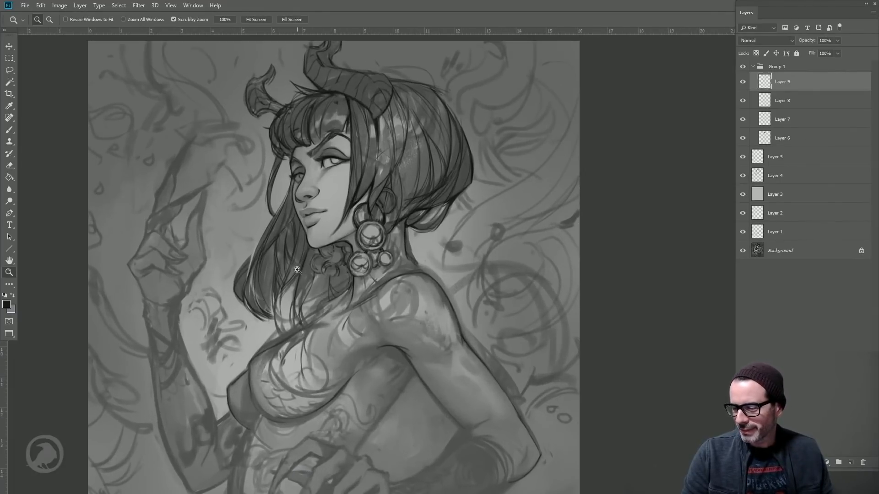
{"action": "left_click_drag", "start_coordinate": [272, 265], "coordinate": [237, 247]}
{"action": "left_click", "coordinate": [249, 275]}
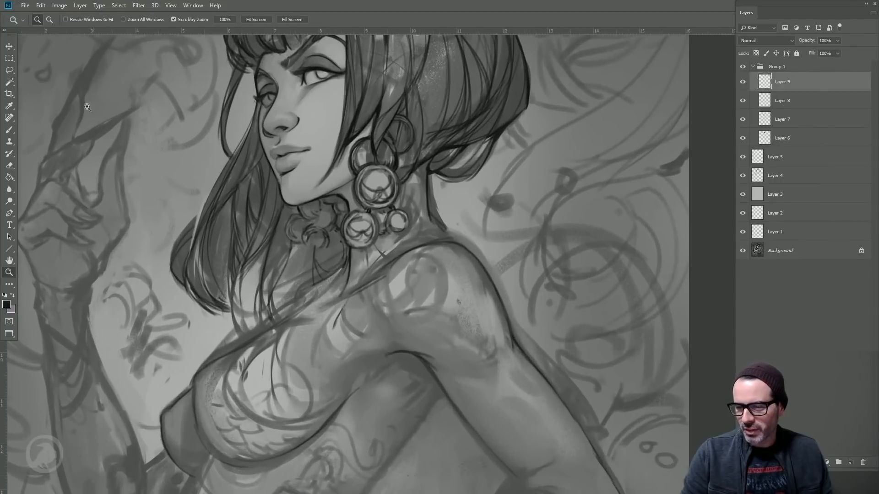
- Draw dark curling lines from the front of the neck down to the collarbone with a thin brush of about 40 to 50 px
{"action": "left_click", "coordinate": [10, 130]}
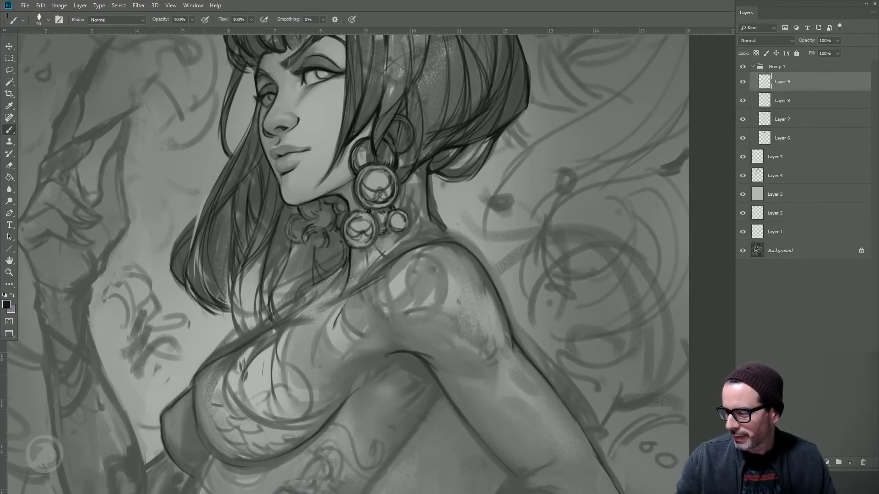
{"action": "key", "text": "bracketleft"}
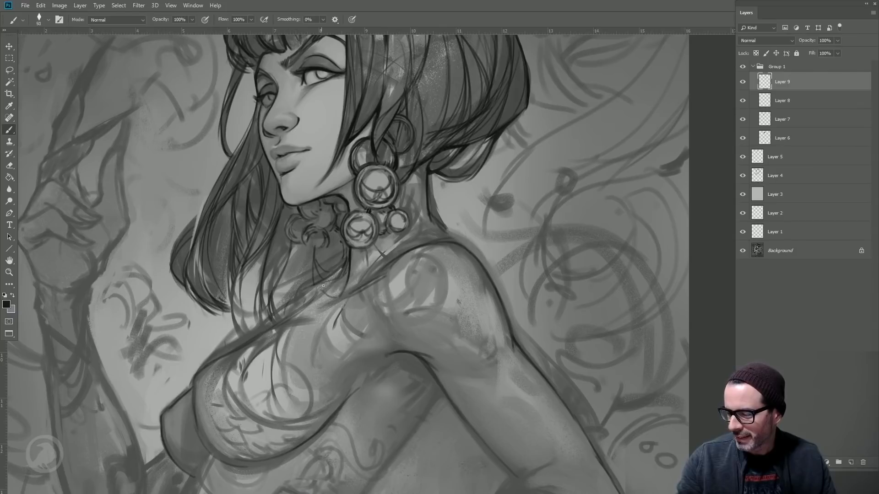
{"action": "left_click_drag", "start_coordinate": [322, 286], "coordinate": [286, 307]}
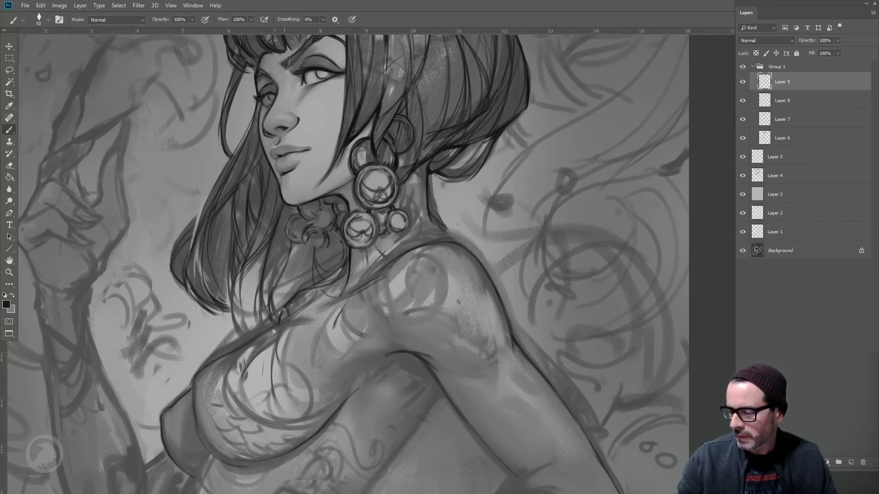
{"action": "left_click_drag", "start_coordinate": [283, 310], "coordinate": [334, 284]}
{"action": "left_click_drag", "start_coordinate": [277, 313], "coordinate": [296, 300]}
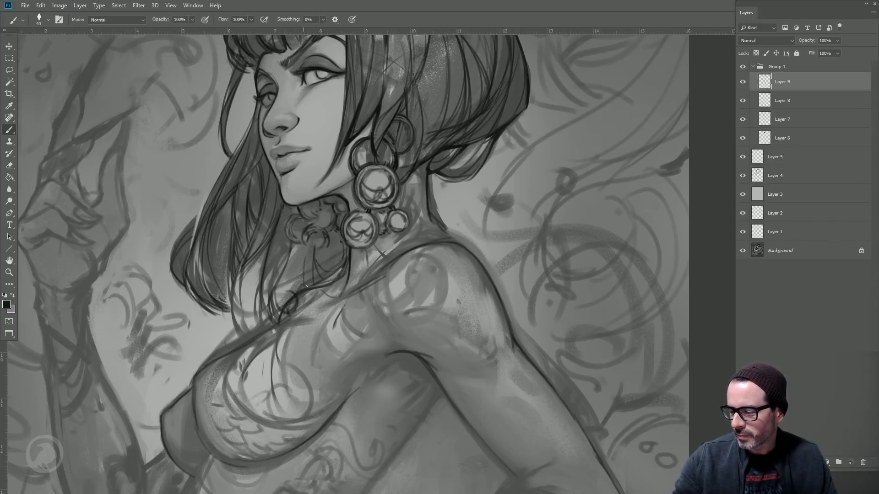
{"action": "key", "text": "bracketright"}
{"action": "left_click_drag", "start_coordinate": [307, 286], "coordinate": [306, 251]}
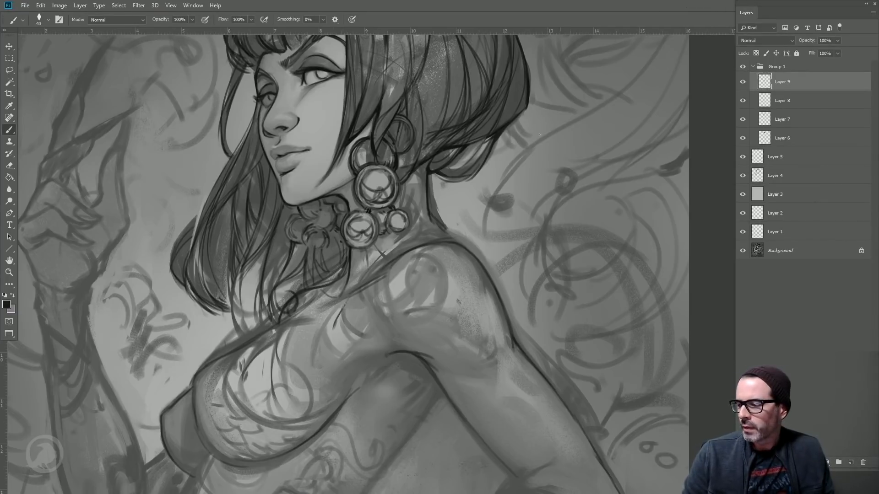
- Add a new layer and draw small tattoo swirls on the neck behind the earrings in near-black
{"action": "left_click_drag", "start_coordinate": [492, 341], "coordinate": [420, 324]}
{"action": "left_click", "coordinate": [851, 462]}
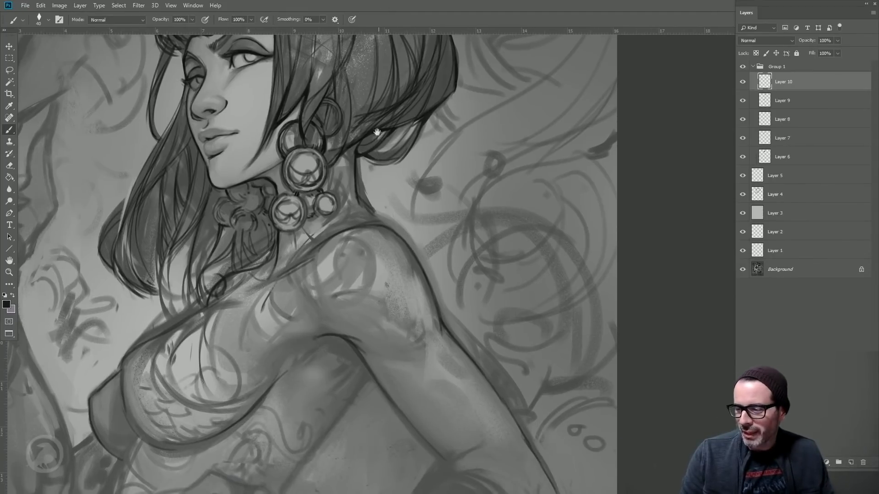
{"action": "left_click_drag", "start_coordinate": [359, 165], "coordinate": [386, 202]}
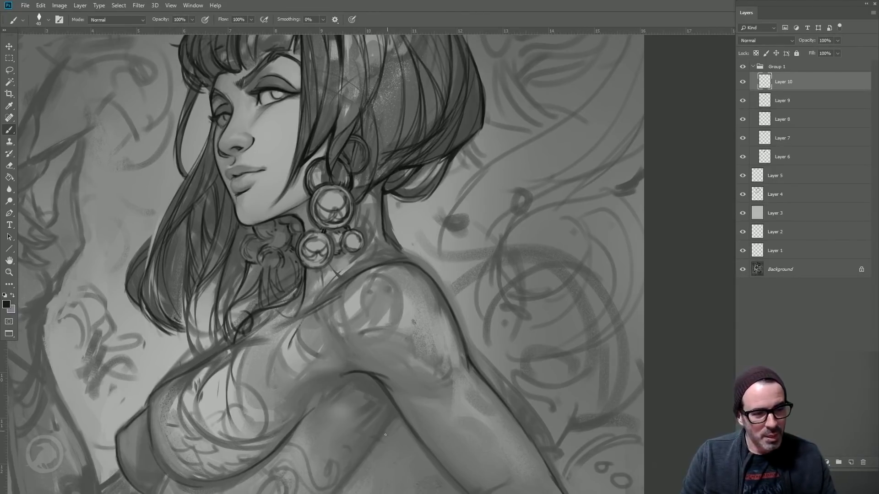
{"action": "key", "text": "bracketright"}
{"action": "mouse_move", "coordinate": [358, 227]}
{"action": "left_mouse_down"}
{"action": "mouse_move", "coordinate": [368, 209]}
{"action": "mouse_move", "coordinate": [380, 211]}
{"action": "left_mouse_up"}
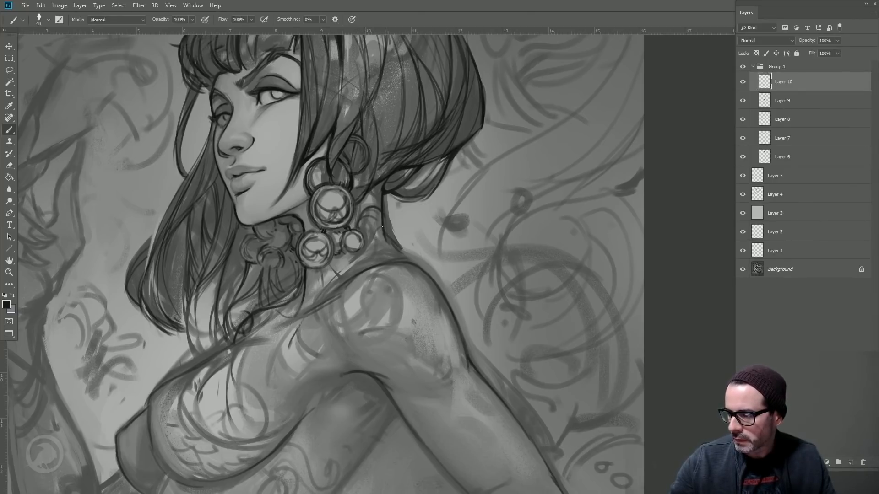
{"action": "left_click_drag", "start_coordinate": [383, 226], "coordinate": [376, 252]}
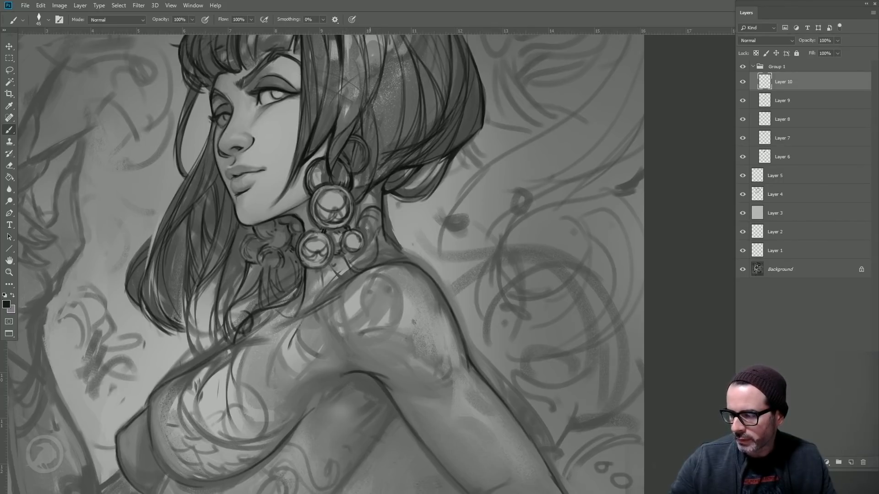
{"action": "key", "text": "bracketleft"}
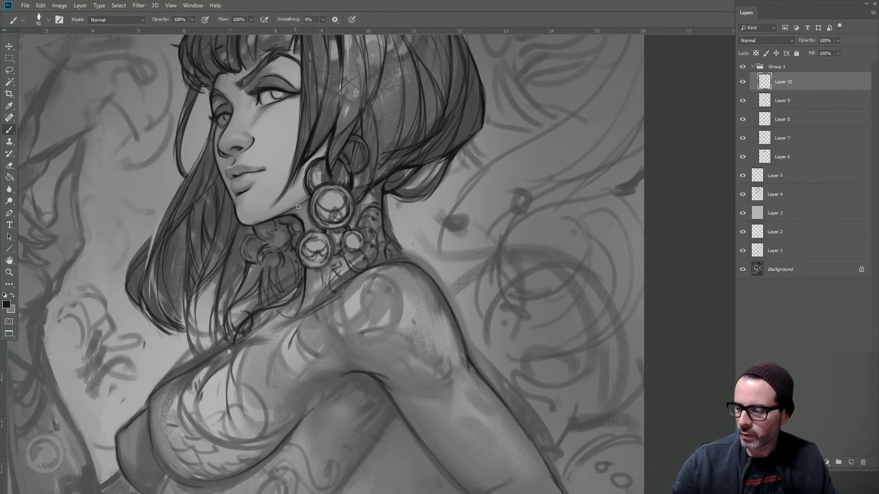
- Reinforce the jawline beside the large earring and deepen the neck shading around the earrings with a 150 to 200 px brush
{"action": "left_click_drag", "start_coordinate": [290, 213], "coordinate": [312, 197]}
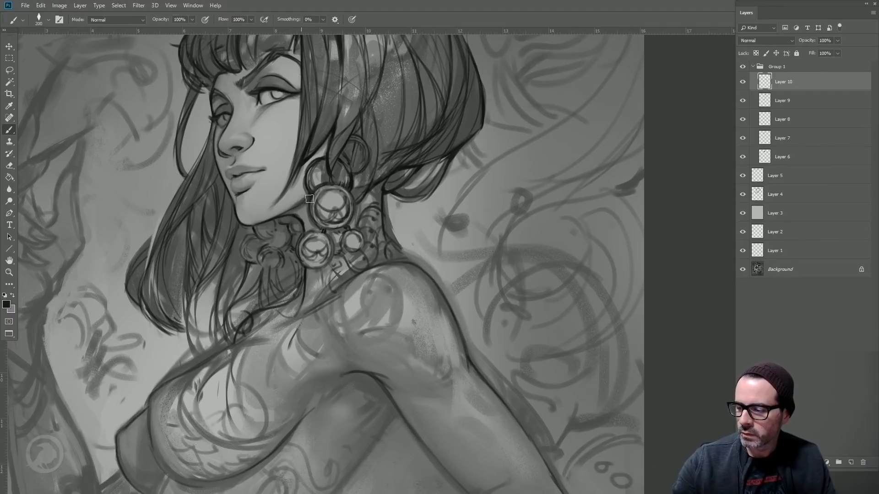
{"action": "key", "text": "]"}
{"action": "key", "text": "]"}
{"action": "key", "text": "]"}
{"action": "key", "text": "]"}
{"action": "key", "text": "bracketleft"}
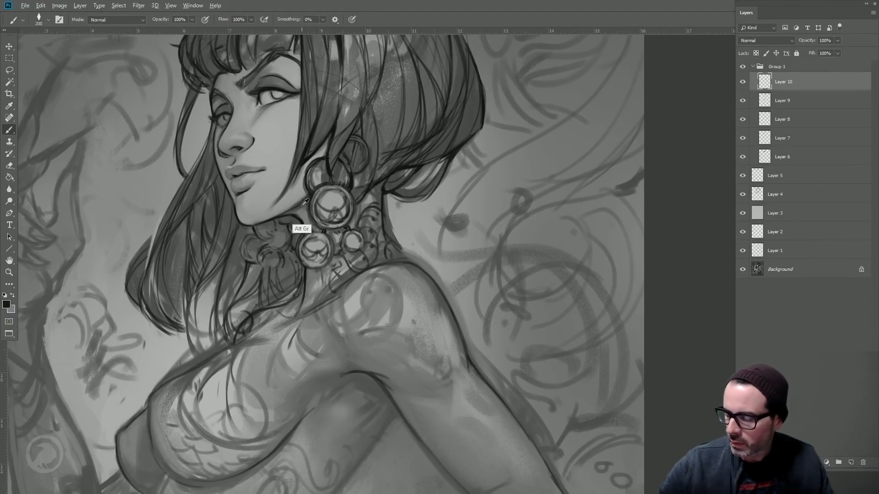
{"action": "key", "text": "bracketleft"}
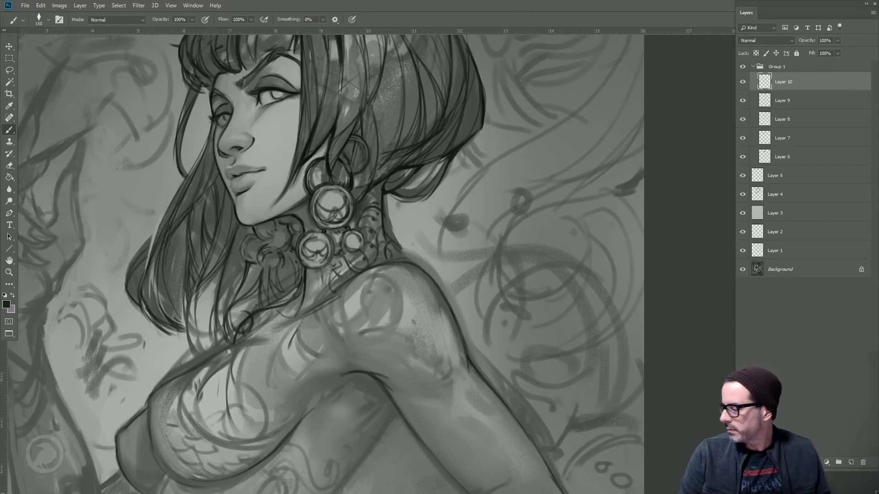
- Add another layer and draw the lower curve of a serpent tattoo from the armpit across the upper arm with a fine dark brush
{"action": "left_click", "coordinate": [851, 463]}
{"action": "mouse_move", "coordinate": [234, 229]}
{"action": "left_mouse_down"}
{"action": "mouse_move", "coordinate": [188, 235]}
{"action": "mouse_move", "coordinate": [196, 148]}
{"action": "left_mouse_up"}
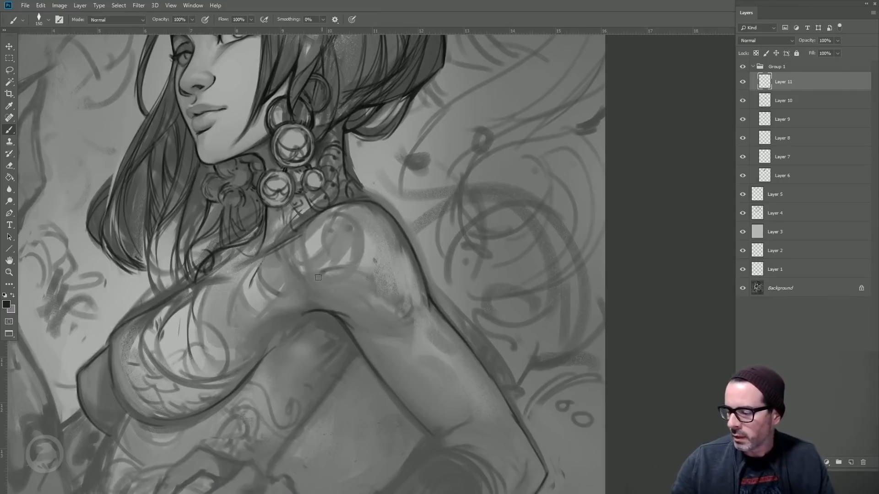
{"action": "key", "text": "bracketleft"}
{"action": "key", "text": "bracketleft"}
{"action": "key", "text": "bracketleft"}
{"action": "key", "text": "bracketleft"}
{"action": "key", "text": "bracketleft"}
{"action": "key", "text": "bracketleft"}
{"action": "key", "text": "bracketleft"}
{"action": "left_click_drag", "start_coordinate": [306, 282], "coordinate": [301, 299]}
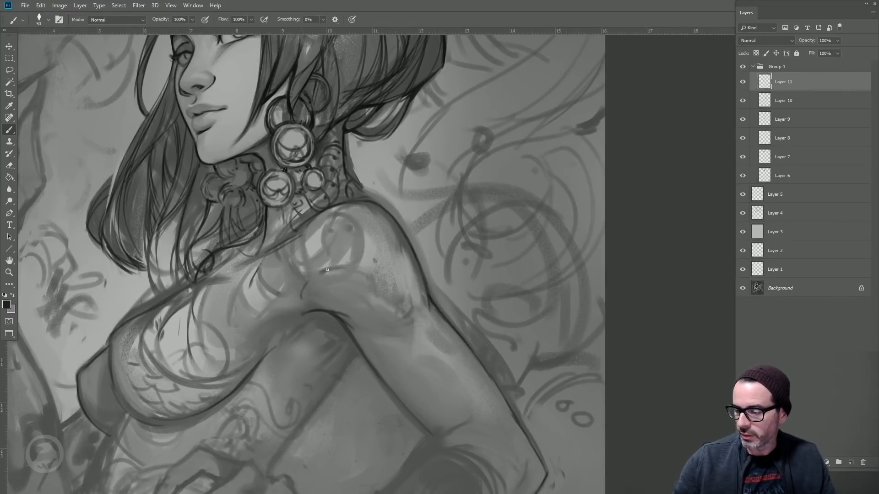
{"action": "mouse_move", "coordinate": [328, 270]}
{"action": "left_mouse_down"}
{"action": "mouse_move", "coordinate": [298, 278]}
{"action": "mouse_move", "coordinate": [370, 280]}
{"action": "mouse_move", "coordinate": [330, 267]}
{"action": "mouse_move", "coordinate": [414, 275]}
{"action": "left_mouse_up"}
{"action": "key", "text": "bracketright"}
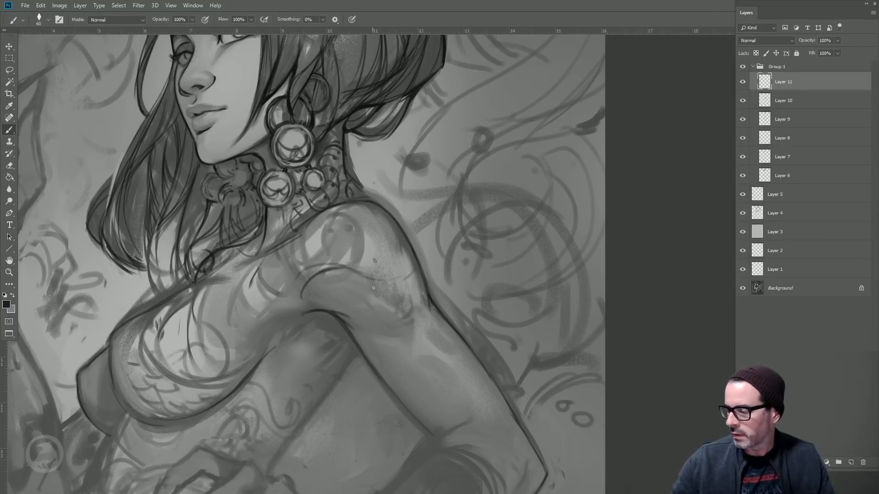
- Draw flame-like wisps and a small round eye for the serpent tattoo on the outer shoulder
{"action": "key", "text": "bracketleft"}
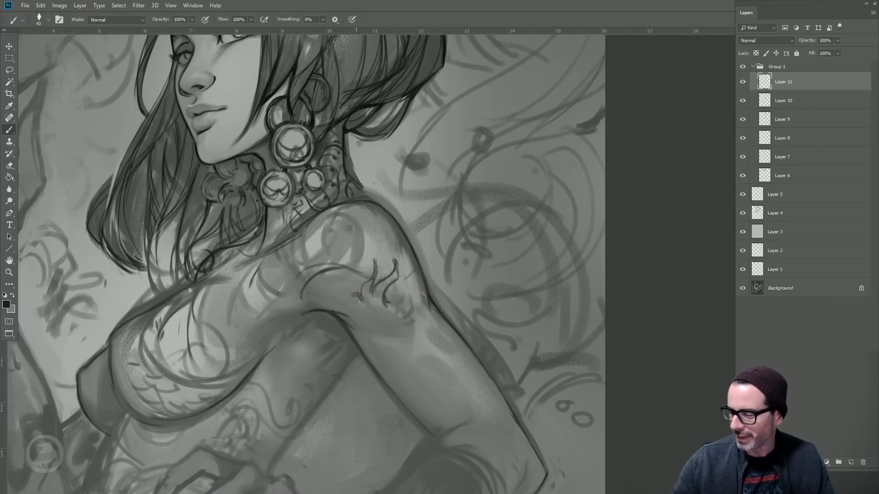
{"action": "key", "text": "bracketright"}
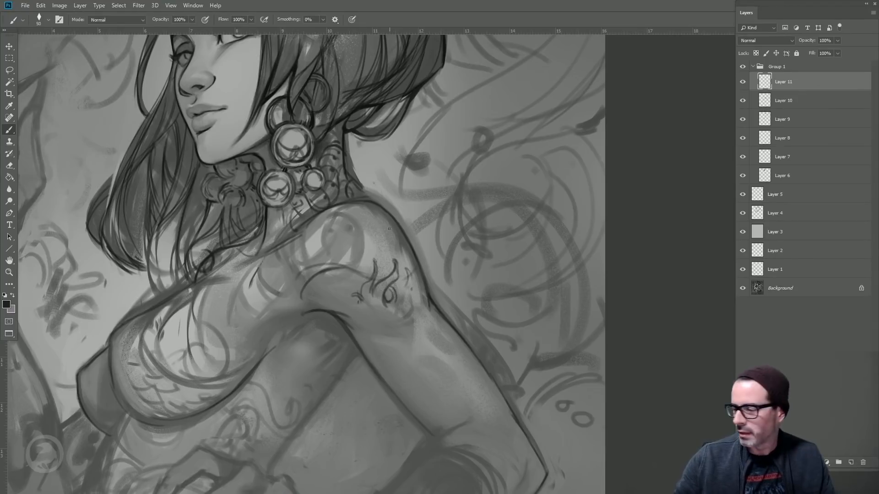
{"action": "key", "text": "bracketright"}
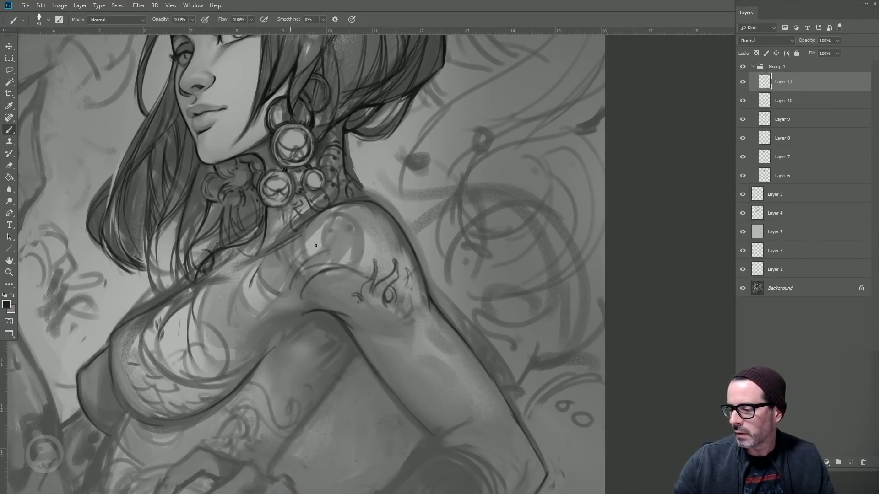
- Outline the serpent tattoo's upper body curves over the shoulder and fill the band along its lower edge with short cross ridges
{"action": "key", "text": "bracketright"}
{"action": "mouse_move", "coordinate": [289, 268]}
{"action": "left_mouse_down"}
{"action": "mouse_move", "coordinate": [341, 241]}
{"action": "mouse_move", "coordinate": [319, 235]}
{"action": "mouse_move", "coordinate": [371, 259]}
{"action": "mouse_move", "coordinate": [337, 237]}
{"action": "mouse_move", "coordinate": [398, 252]}
{"action": "mouse_move", "coordinate": [361, 236]}
{"action": "mouse_move", "coordinate": [400, 246]}
{"action": "mouse_move", "coordinate": [362, 236]}
{"action": "mouse_move", "coordinate": [405, 243]}
{"action": "mouse_move", "coordinate": [381, 241]}
{"action": "mouse_move", "coordinate": [393, 246]}
{"action": "left_mouse_up"}
{"action": "key", "text": "bracketleft"}
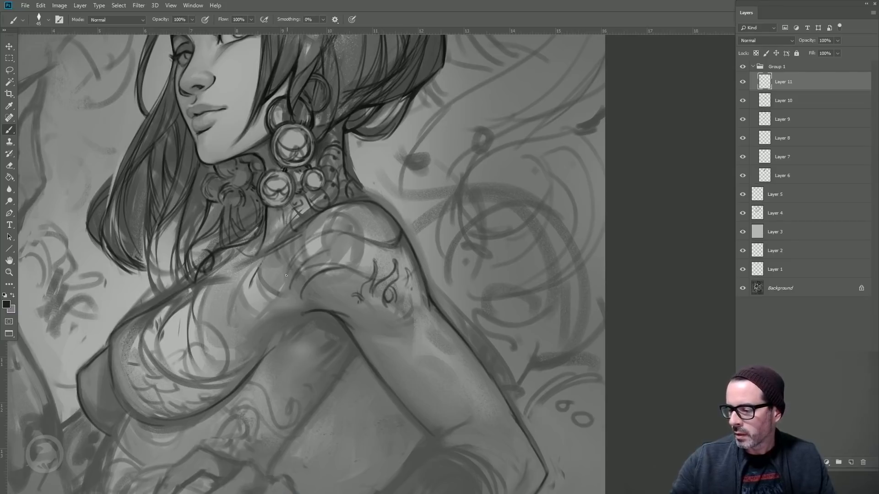
{"action": "mouse_move", "coordinate": [286, 281]}
{"action": "left_mouse_down"}
{"action": "mouse_move", "coordinate": [323, 235]}
{"action": "mouse_move", "coordinate": [366, 234]}
{"action": "mouse_move", "coordinate": [341, 256]}
{"action": "mouse_move", "coordinate": [388, 269]}
{"action": "mouse_move", "coordinate": [410, 250]}
{"action": "left_mouse_up"}
{"action": "key", "text": "bracketright"}
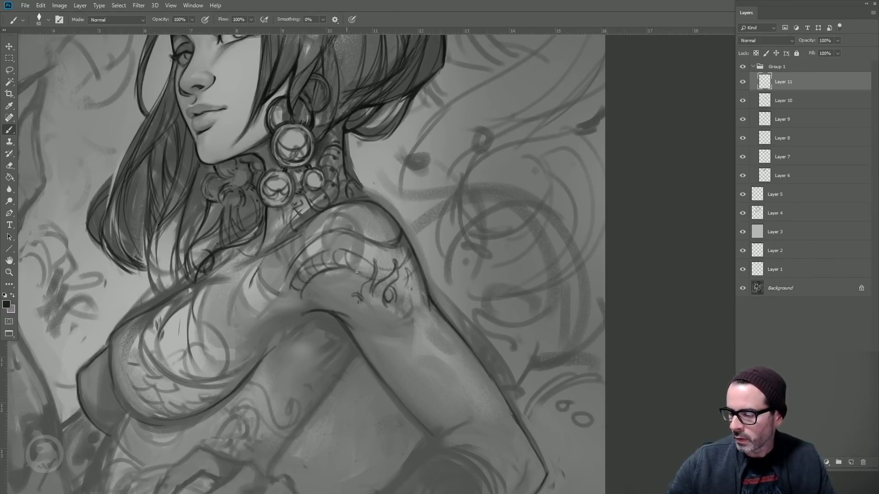
{"action": "left_click_drag", "start_coordinate": [378, 269], "coordinate": [381, 275]}
{"action": "left_click_drag", "start_coordinate": [398, 261], "coordinate": [406, 265]}
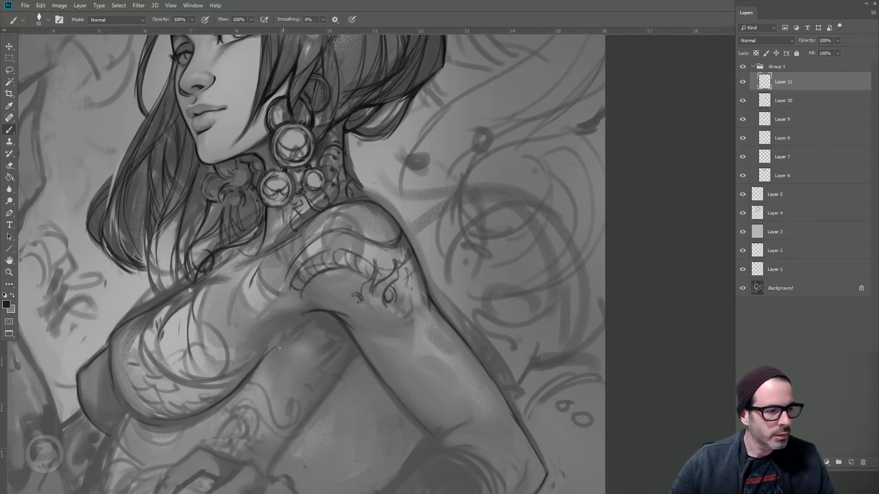
- Complete the serpent tattoo's head with a snout and a curled tip on the outer arm, and add short strokes beneath its body
{"action": "key", "text": "bracketleft"}
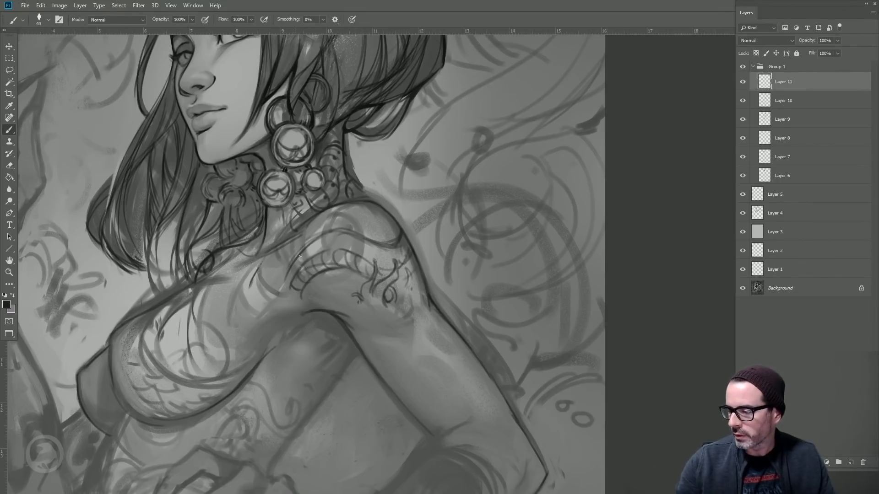
{"action": "key", "text": "bracketright"}
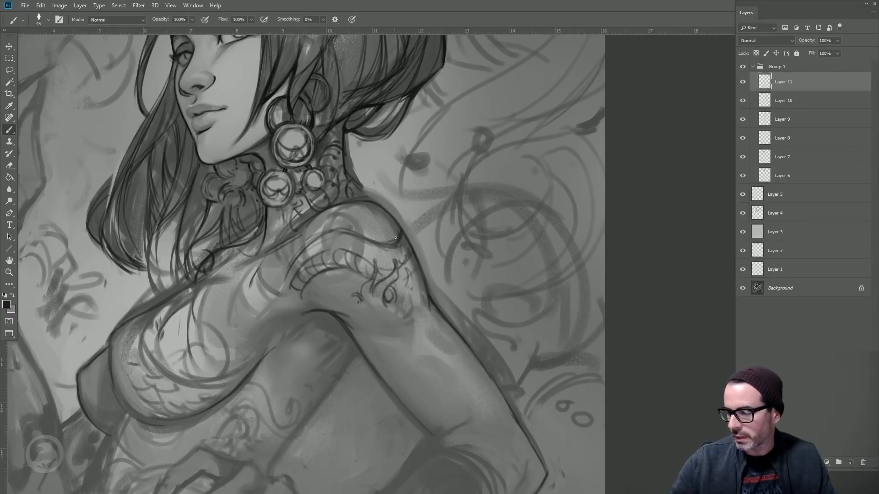
{"action": "key", "text": "bracketright"}
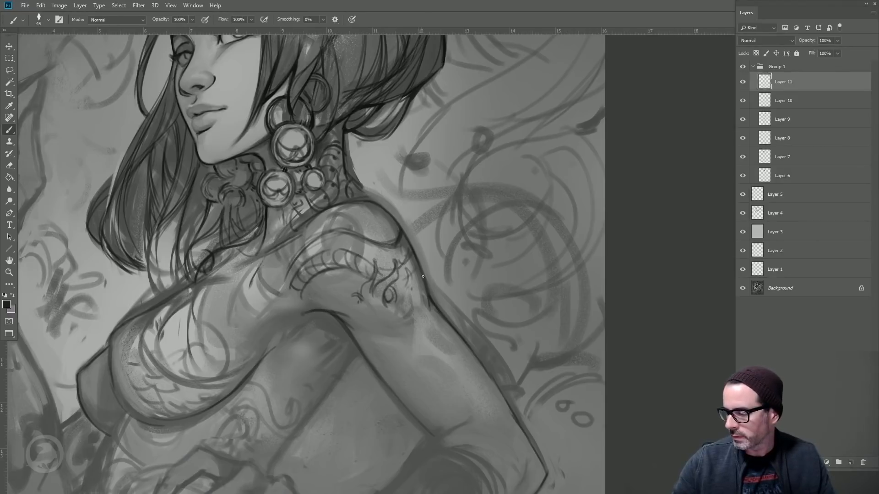
{"action": "mouse_move", "coordinate": [423, 277]}
{"action": "left_mouse_down"}
{"action": "mouse_move", "coordinate": [402, 311]}
{"action": "mouse_move", "coordinate": [424, 285]}
{"action": "mouse_move", "coordinate": [397, 307]}
{"action": "mouse_move", "coordinate": [352, 301]}
{"action": "mouse_move", "coordinate": [388, 318]}
{"action": "mouse_move", "coordinate": [353, 302]}
{"action": "mouse_move", "coordinate": [397, 312]}
{"action": "mouse_move", "coordinate": [367, 318]}
{"action": "mouse_move", "coordinate": [405, 325]}
{"action": "left_mouse_up"}
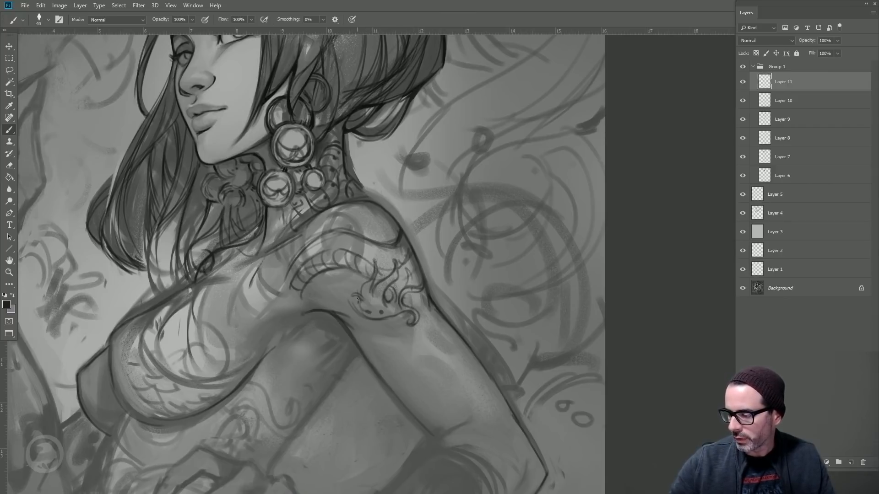
{"action": "key", "text": "bracketright"}
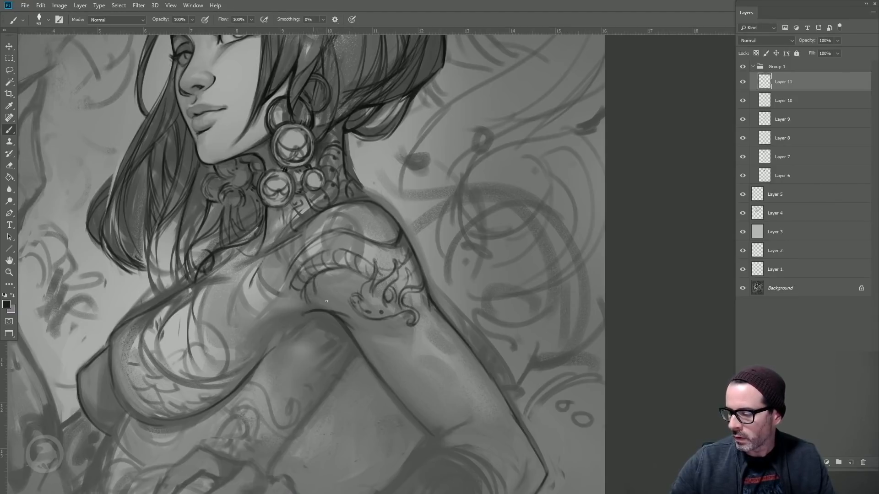
- Enlarge the brush and draw curled tendrils beneath the serpent tattoo's head, beside the armpit
{"action": "key", "text": "bracketright"}
{"action": "key", "text": "bracketright"}
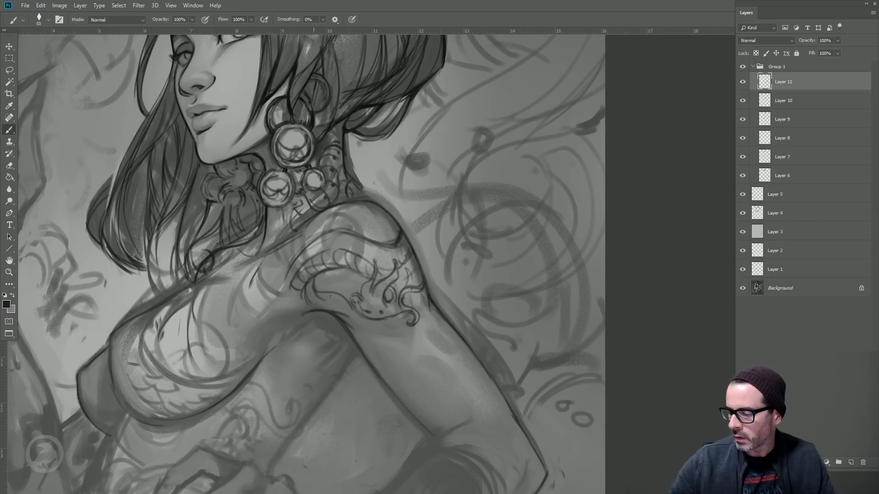
{"action": "key", "text": "bracketright"}
{"action": "key", "text": "bracketleft"}
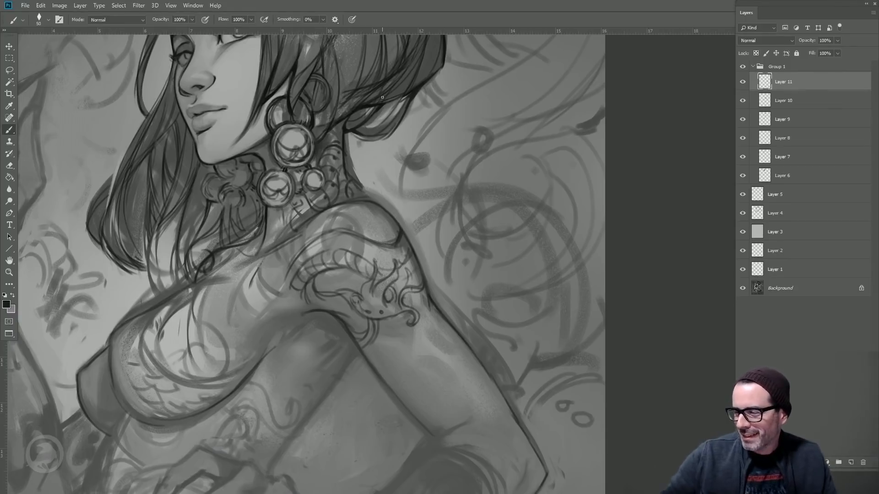
- Trim the outer contour at the back of the neck by painting sampled light background grey along it
{"action": "left_click", "coordinate": [358, 173], "text": "alt"}
{"action": "mouse_move", "coordinate": [346, 142]}
{"action": "left_mouse_down"}
{"action": "mouse_move", "coordinate": [348, 165]}
{"action": "mouse_move", "coordinate": [346, 137]}
{"action": "left_mouse_up"}
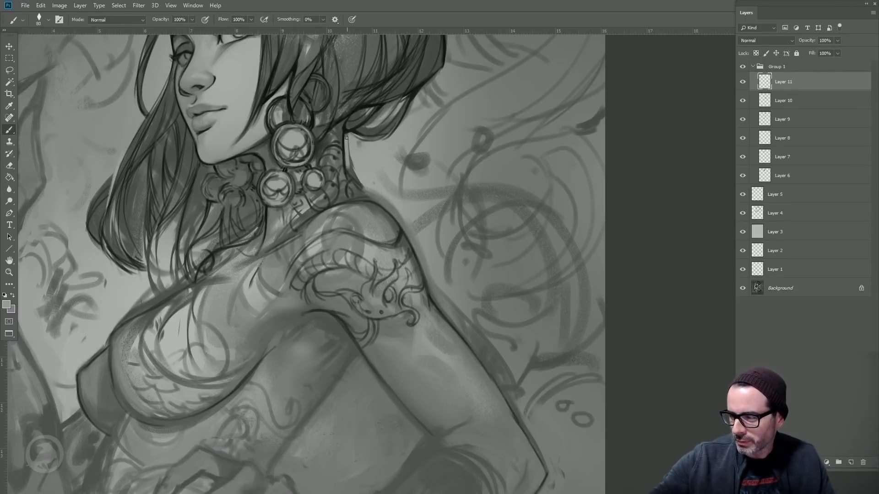
{"action": "left_click_drag", "start_coordinate": [350, 168], "coordinate": [361, 184]}
{"action": "left_click_drag", "start_coordinate": [348, 148], "coordinate": [349, 143]}
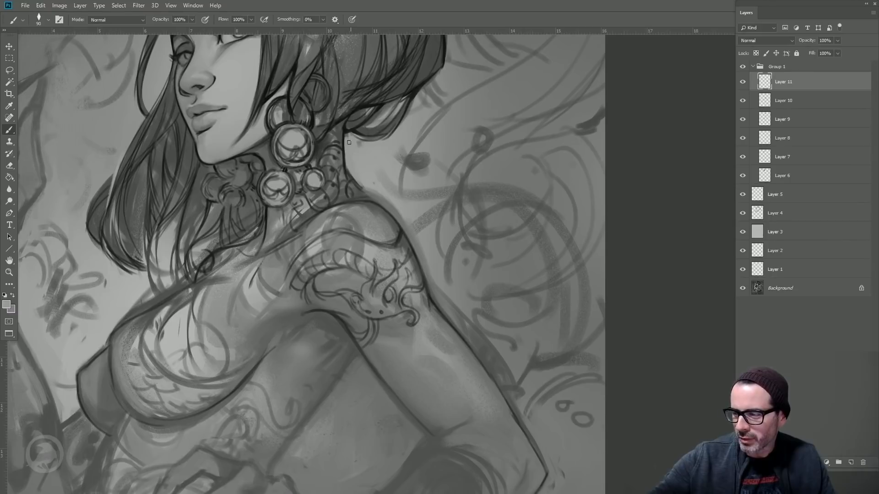
{"action": "key", "text": "bracketleft"}
{"action": "key", "text": "bracketleft"}
{"action": "key", "text": "bracketleft"}
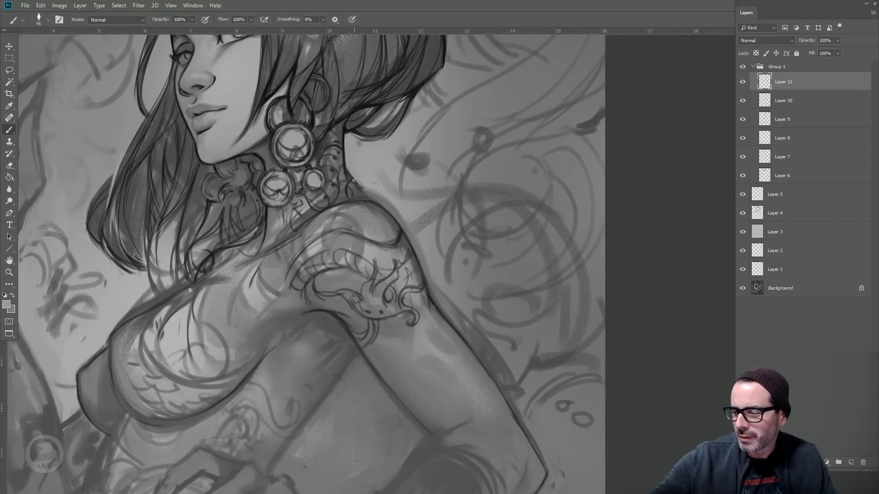
- Clean up the junction of neck and shoulder with background grey and redraw its contour in a sampled dark tone
{"action": "key", "text": "bracketright"}
{"action": "mouse_move", "coordinate": [360, 191]}
{"action": "left_mouse_down"}
{"action": "mouse_move", "coordinate": [349, 173]}
{"action": "mouse_move", "coordinate": [367, 195]}
{"action": "left_mouse_up"}
{"action": "left_click", "coordinate": [344, 133], "text": "alt"}
{"action": "key", "text": "bracketleft"}
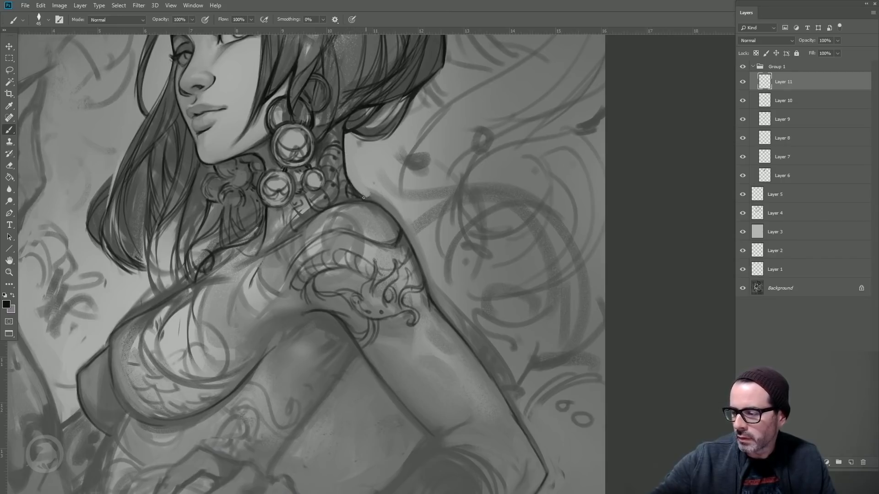
{"action": "left_click", "coordinate": [369, 179], "text": "alt"}
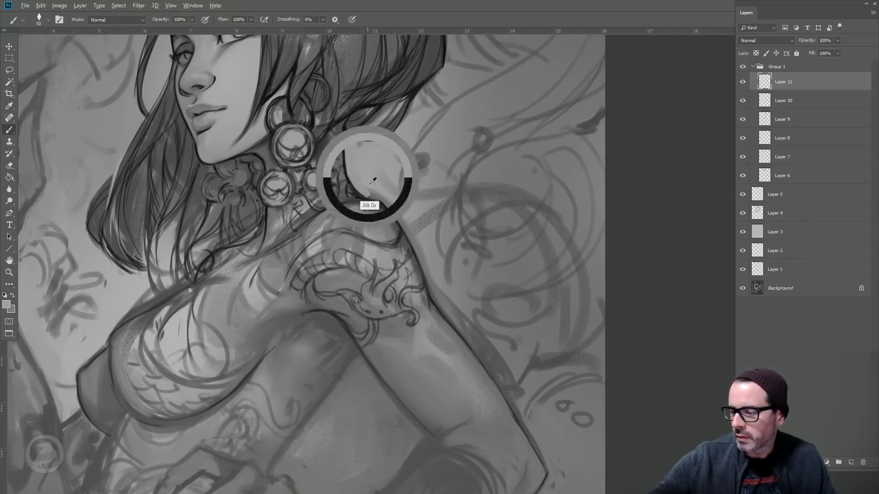
{"action": "key", "text": "bracketright"}
- Examine the whole figure from farther out and return to a closer view of the head and shoulders
{"action": "left_click_drag", "start_coordinate": [347, 215], "coordinate": [421, 316]}
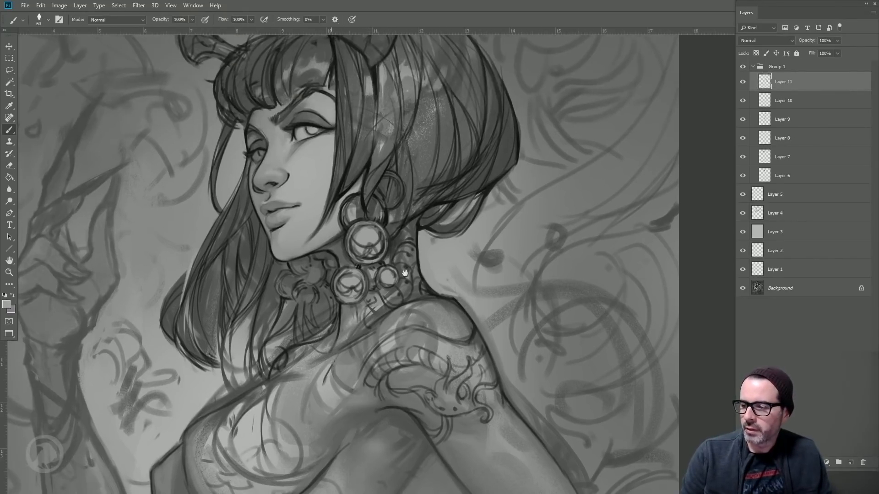
{"action": "left_click_drag", "start_coordinate": [356, 316], "coordinate": [398, 369]}
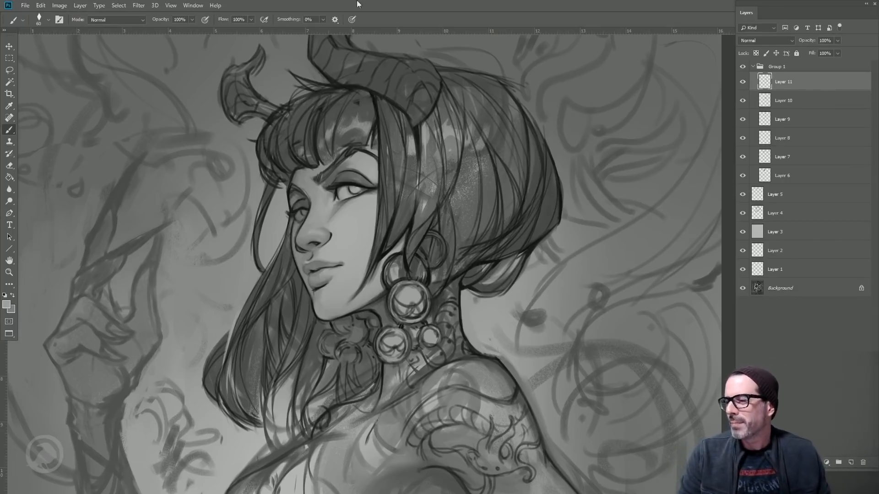
{"action": "left_click", "coordinate": [9, 59]}
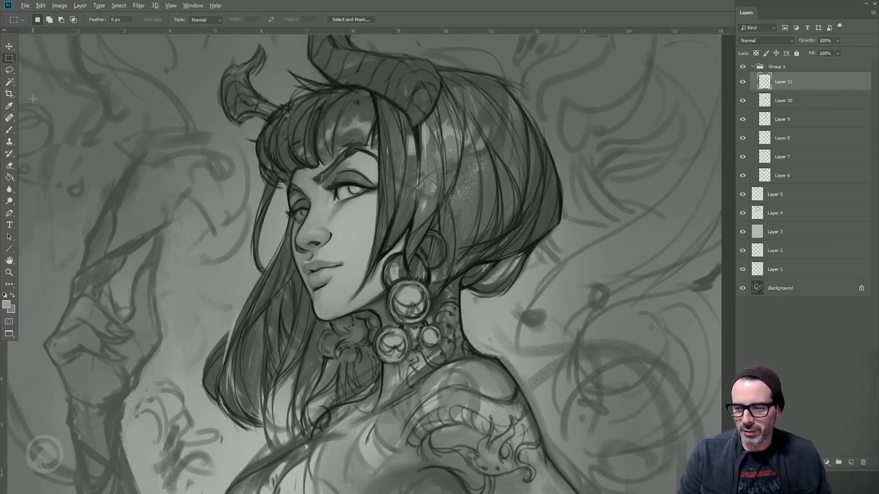
{"action": "left_click", "coordinate": [9, 275]}
{"action": "left_click", "coordinate": [79, 266], "text": "alt"}
{"action": "left_click_drag", "start_coordinate": [141, 302], "coordinate": [160, 272]}
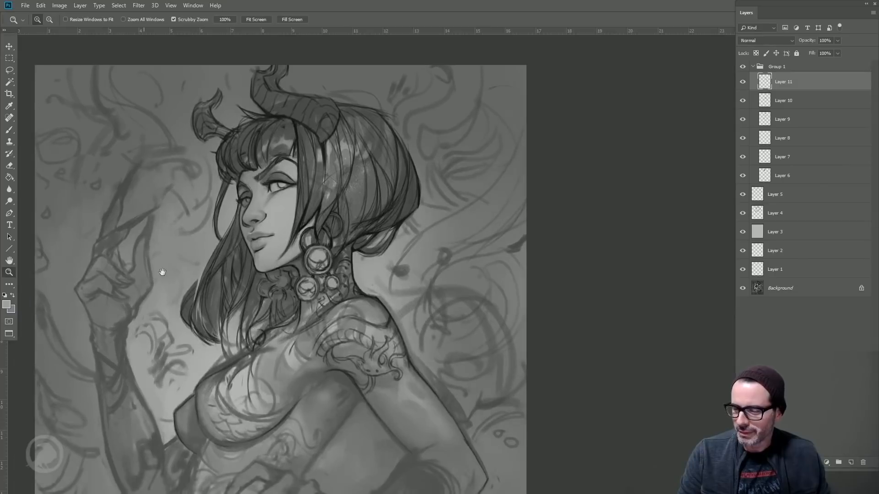
{"action": "left_click", "coordinate": [296, 278]}
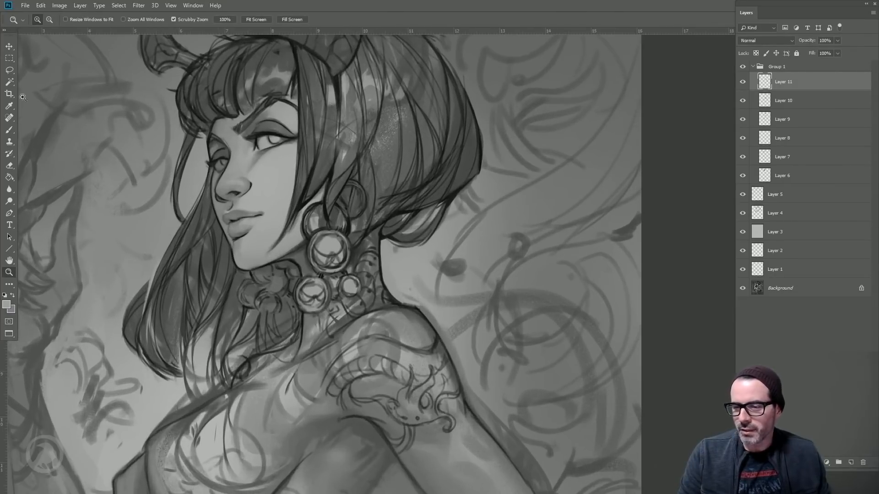
{"action": "left_click", "coordinate": [10, 131]}
{"action": "left_click_drag", "start_coordinate": [236, 167], "coordinate": [258, 162]}
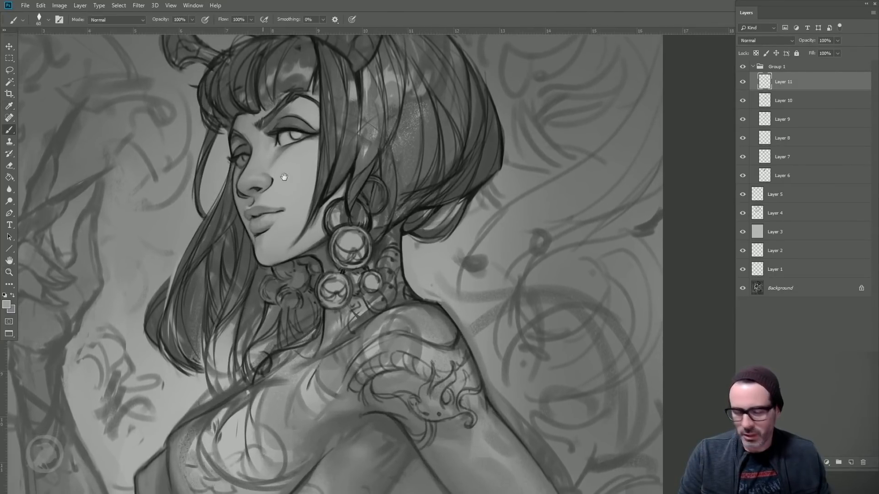
- Add a new layer for the next strokes and set the foreground colour to black (000000) with a smaller brush
{"action": "key", "text": "bracketleft"}
{"action": "key", "text": "bracketleft"}
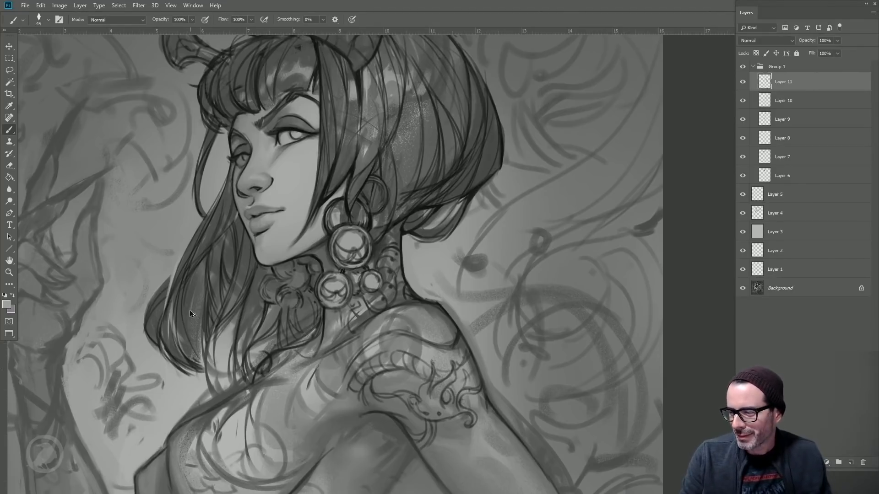
{"action": "key", "text": "ctrl+alt+shift+n"}
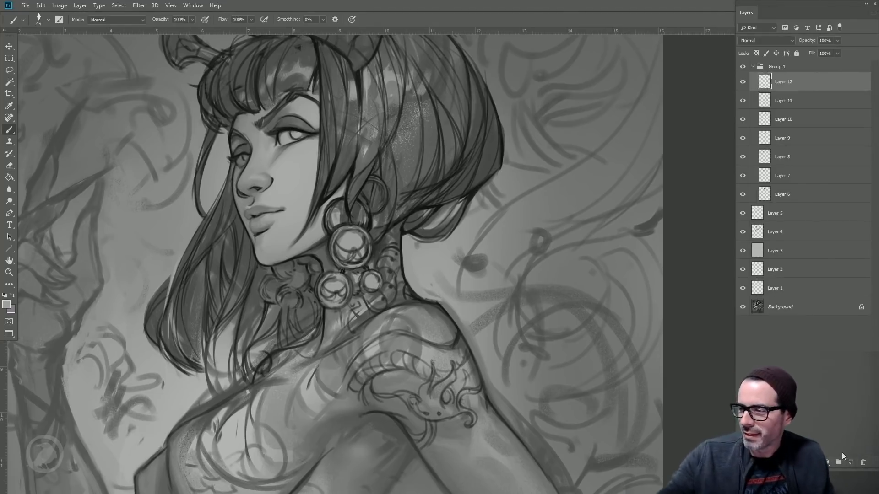
{"action": "left_click", "coordinate": [320, 66], "text": "alt"}
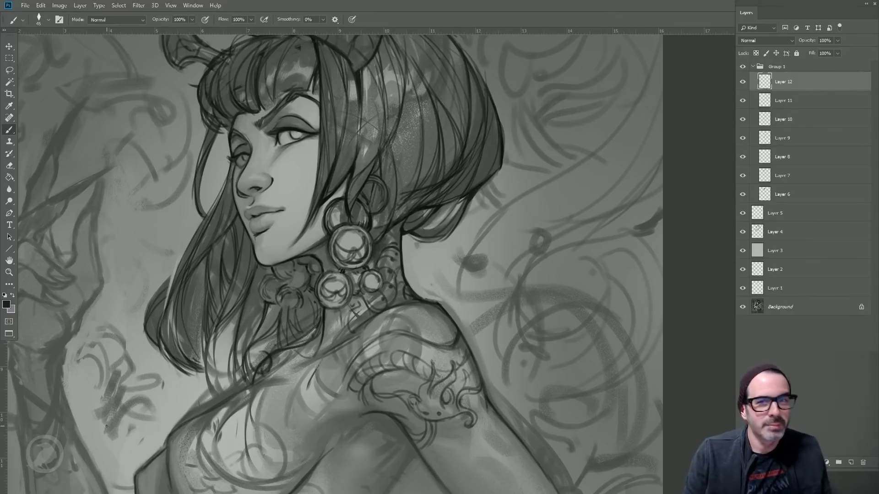
{"action": "left_click_drag", "start_coordinate": [50, 385], "coordinate": [69, 325]}
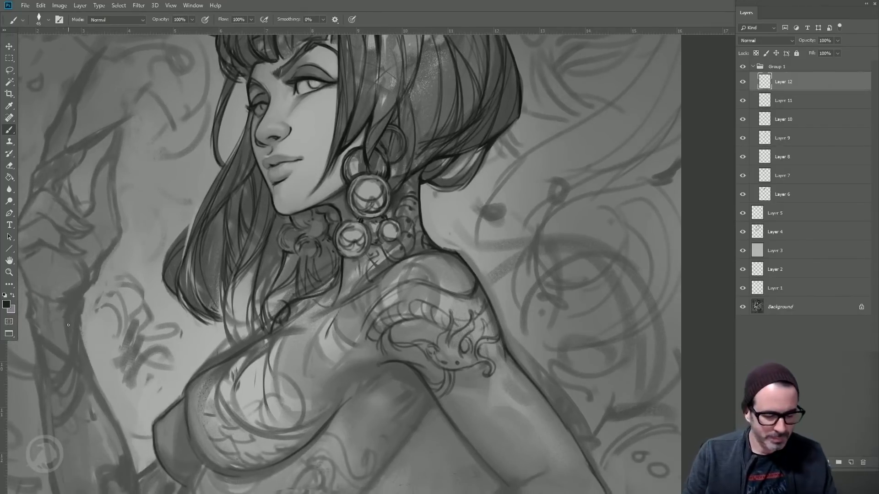
{"action": "left_click", "coordinate": [6, 304]}
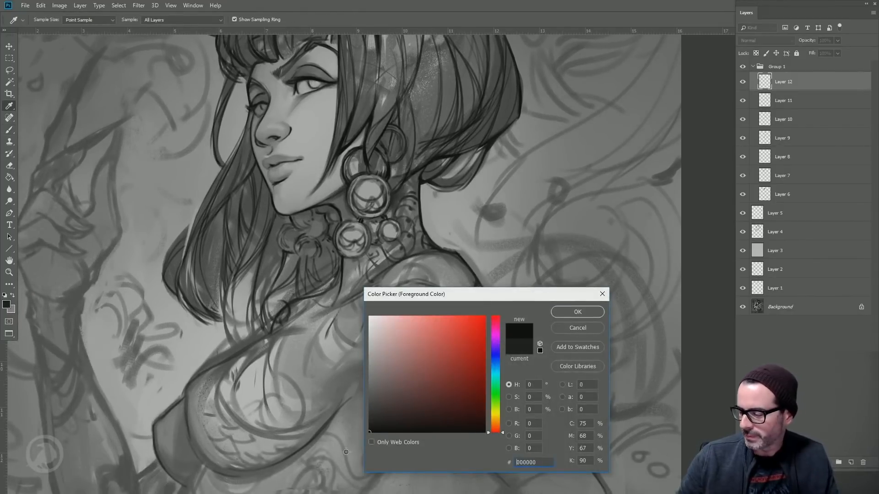
{"action": "left_click", "coordinate": [577, 312]}
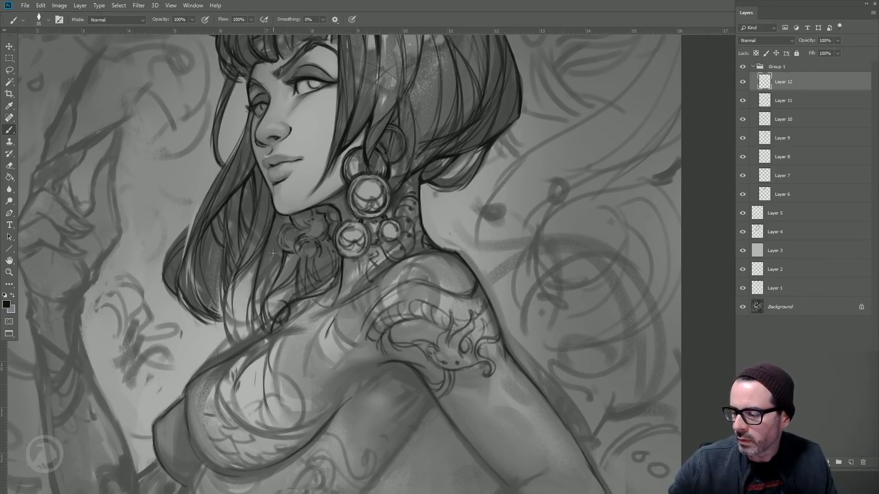
- Draw fine dark strands through the hair hanging in front of the neck and along its outer front lock
{"action": "left_click_drag", "start_coordinate": [274, 226], "coordinate": [260, 299]}
{"action": "mouse_move", "coordinate": [273, 263]}
{"action": "left_mouse_down"}
{"action": "mouse_move", "coordinate": [265, 296]}
{"action": "mouse_move", "coordinate": [287, 278]}
{"action": "left_mouse_up"}
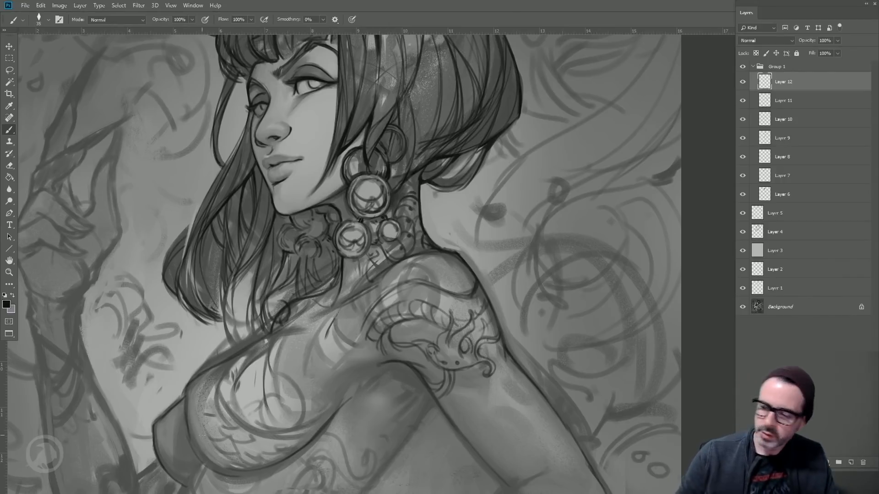
{"action": "mouse_move", "coordinate": [211, 221]}
{"action": "left_mouse_down"}
{"action": "mouse_move", "coordinate": [227, 273]}
{"action": "mouse_move", "coordinate": [202, 244]}
{"action": "mouse_move", "coordinate": [221, 273]}
{"action": "left_mouse_up"}
{"action": "mouse_move", "coordinate": [206, 255]}
{"action": "left_mouse_down"}
{"action": "mouse_move", "coordinate": [217, 272]}
{"action": "mouse_move", "coordinate": [220, 261]}
{"action": "left_mouse_up"}
{"action": "key", "text": "bracketright"}
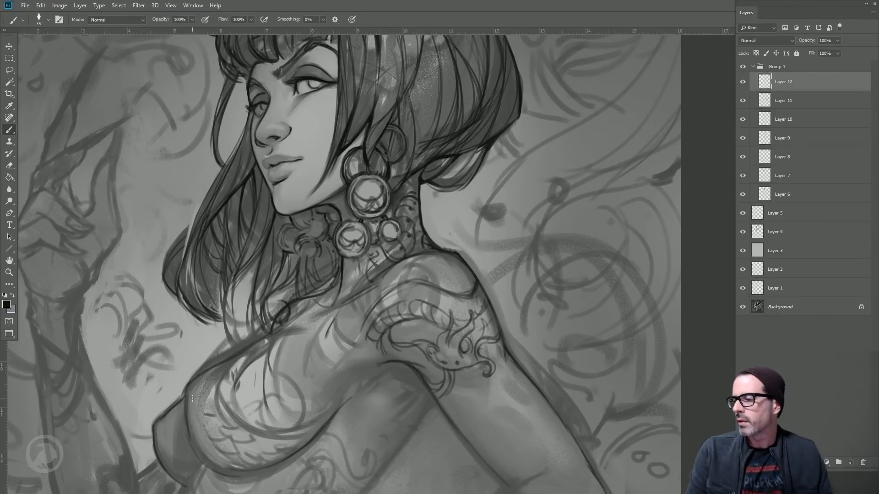
{"action": "left_click_drag", "start_coordinate": [310, 153], "coordinate": [312, 229]}
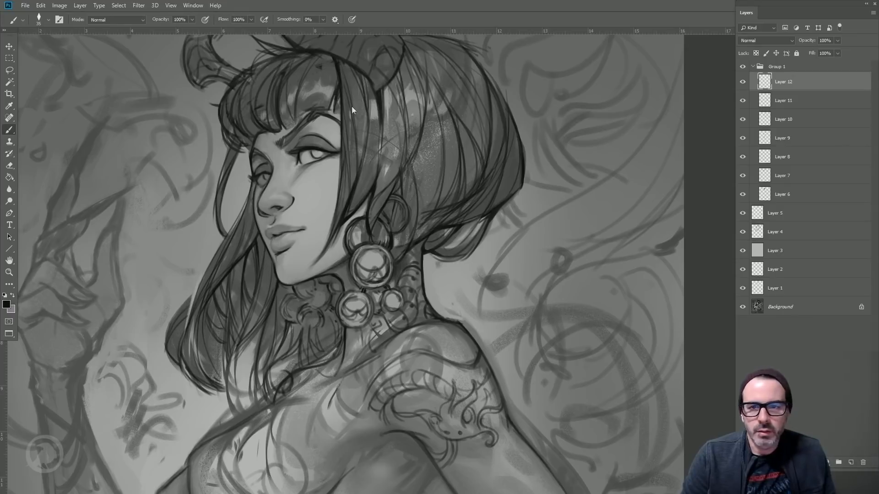
{"action": "left_click_drag", "start_coordinate": [474, 342], "coordinate": [457, 277]}
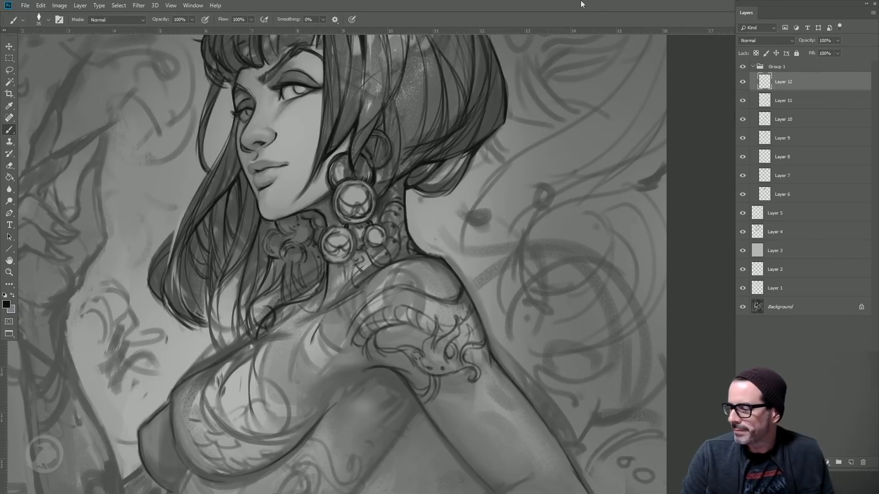
{"action": "left_click_drag", "start_coordinate": [366, 210], "coordinate": [405, 324]}
{"action": "left_click_drag", "start_coordinate": [361, 185], "coordinate": [372, 244]}
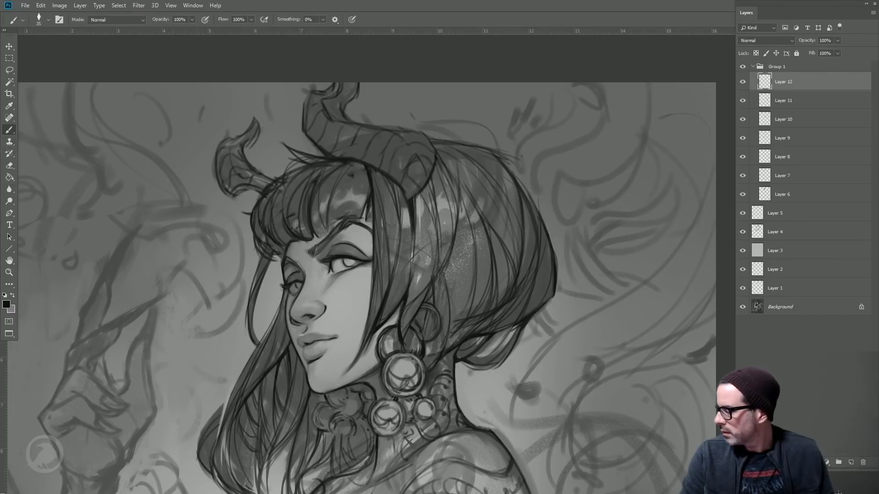
- Add another layer and darken the underside of the small horn's base where it meets the fringe
{"action": "key", "text": "ctrl+shift+alt+n"}
{"action": "left_click_drag", "start_coordinate": [444, 343], "coordinate": [425, 280]}
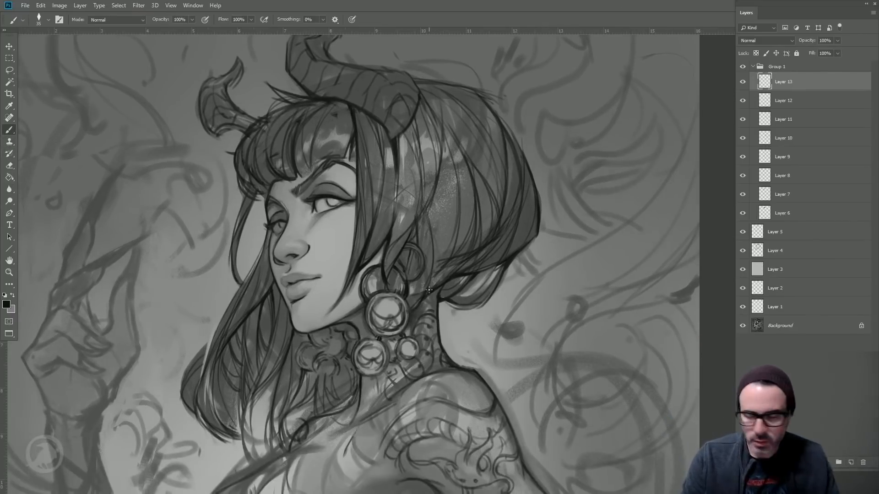
{"action": "left_click", "coordinate": [320, 99], "text": "alt"}
{"action": "key", "text": "bracketright"}
{"action": "key", "text": "bracketright"}
{"action": "key", "text": "bracketright"}
{"action": "key", "text": "bracketright"}
{"action": "key", "text": "bracketright"}
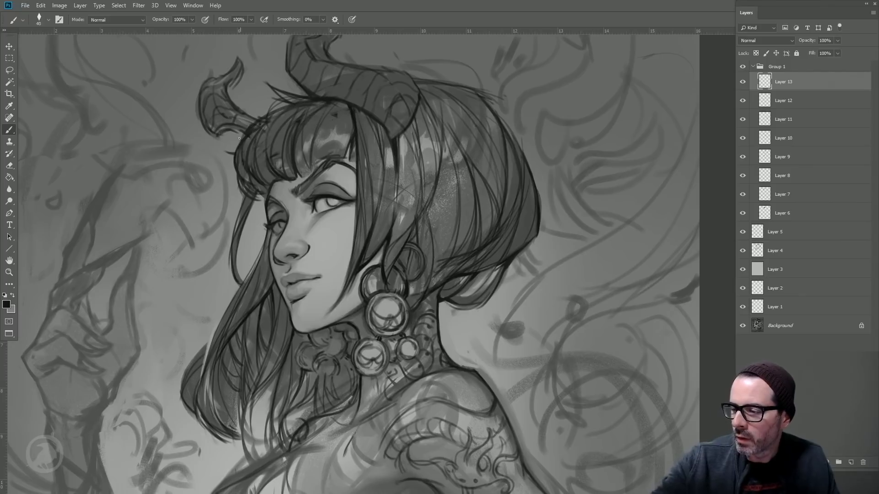
{"action": "mouse_move", "coordinate": [227, 130]}
{"action": "left_mouse_down"}
{"action": "mouse_move", "coordinate": [239, 144]}
{"action": "mouse_move", "coordinate": [242, 137]}
{"action": "left_mouse_up"}
{"action": "key", "text": "bracketleft"}
{"action": "key", "text": "bracketleft"}
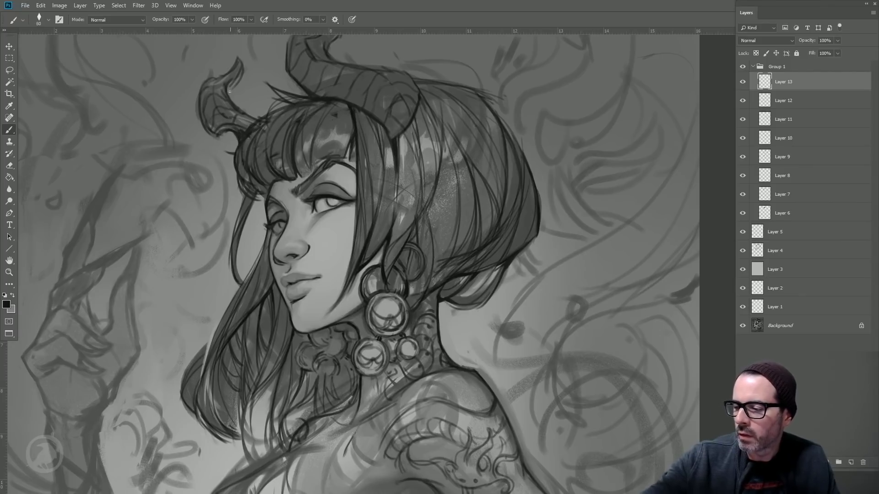
- Rework the upper edge of the small horn's base with dark strokes and a sampled mid-grey tone
{"action": "mouse_move", "coordinate": [232, 101]}
{"action": "left_mouse_down"}
{"action": "mouse_move", "coordinate": [266, 118]}
{"action": "mouse_move", "coordinate": [255, 117]}
{"action": "left_mouse_up"}
{"action": "left_click", "coordinate": [252, 108], "text": "alt"}
{"action": "left_click_drag", "start_coordinate": [240, 111], "coordinate": [266, 115]}
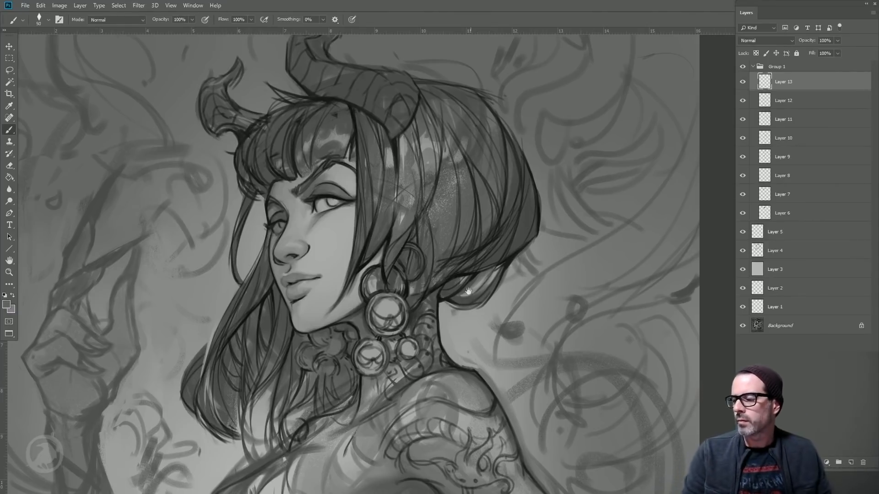
- Flip the canvas horizontally and frame the head and shoulders to check the drawing mirrored
{"action": "mouse_move", "coordinate": [428, 320]}
{"action": "left_mouse_down"}
{"action": "mouse_move", "coordinate": [619, 243]}
{"action": "mouse_move", "coordinate": [528, 259]}
{"action": "left_mouse_up"}
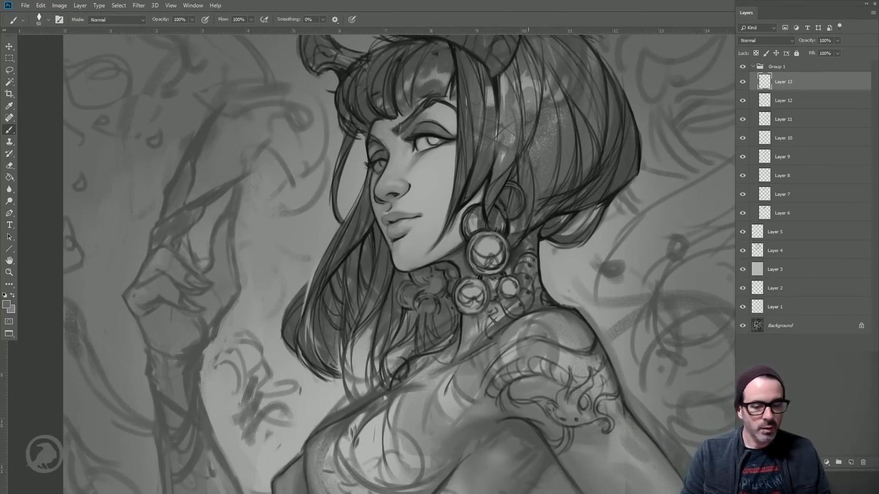
{"action": "left_click_drag", "start_coordinate": [464, 247], "coordinate": [442, 226]}
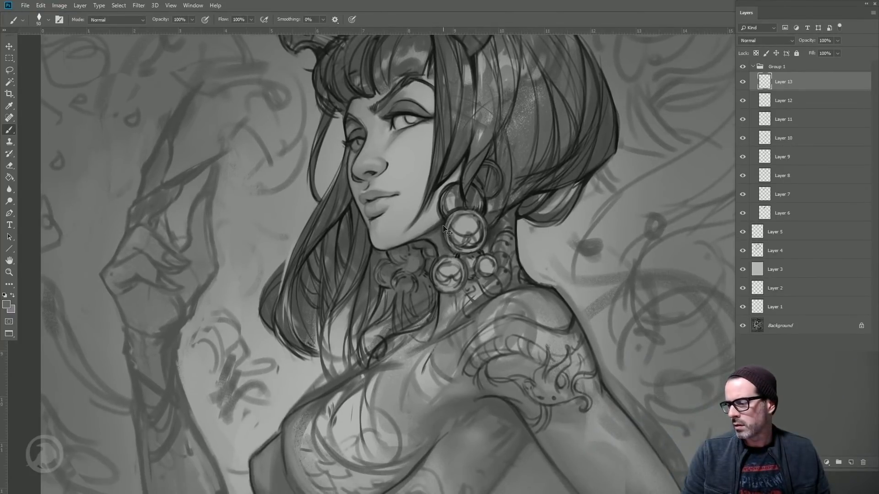
{"action": "key", "text": "ctrl+shift+h"}
{"action": "left_click_drag", "start_coordinate": [495, 242], "coordinate": [486, 268]}
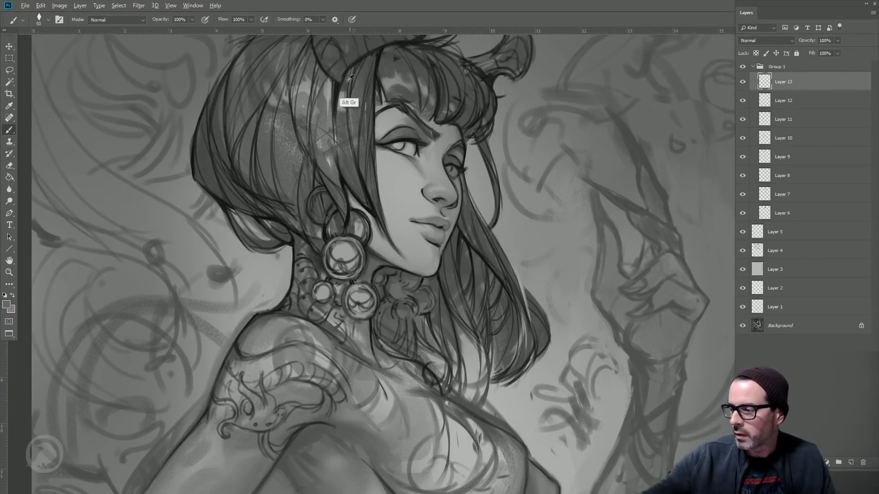
- Sample dark tones from the hair and strengthen the lower back edge of the bob, from its rear tip down to the nape
{"action": "left_click", "coordinate": [338, 88], "text": "alt"}
{"action": "key", "text": "bracketleft"}
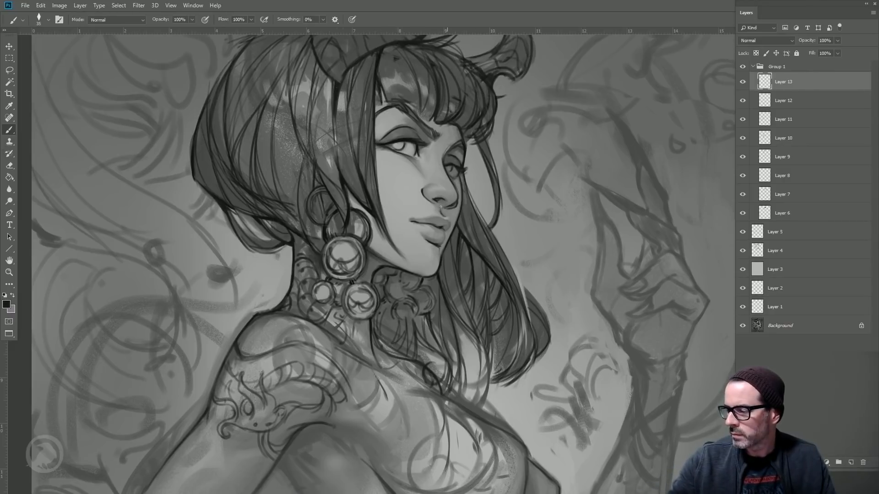
{"action": "key", "text": "bracketright"}
{"action": "key", "text": "bracketright"}
{"action": "key", "text": "bracketright"}
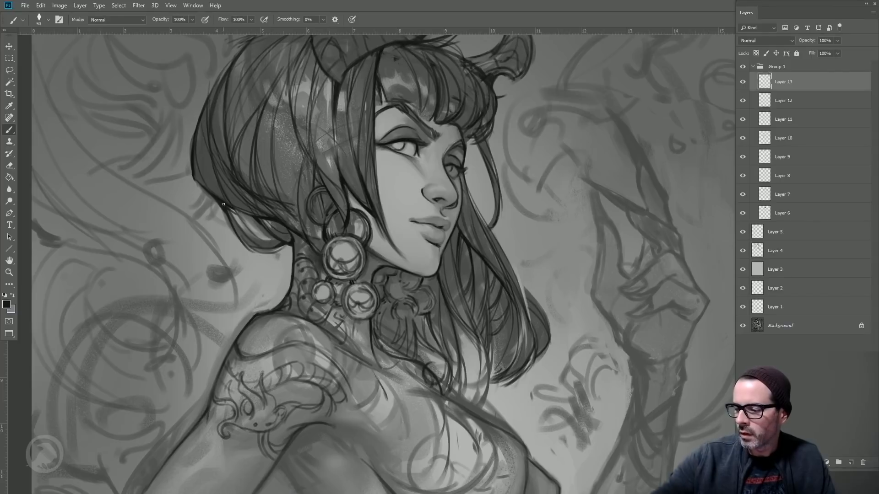
{"action": "key", "text": "bracketleft"}
{"action": "key", "text": "bracketleft"}
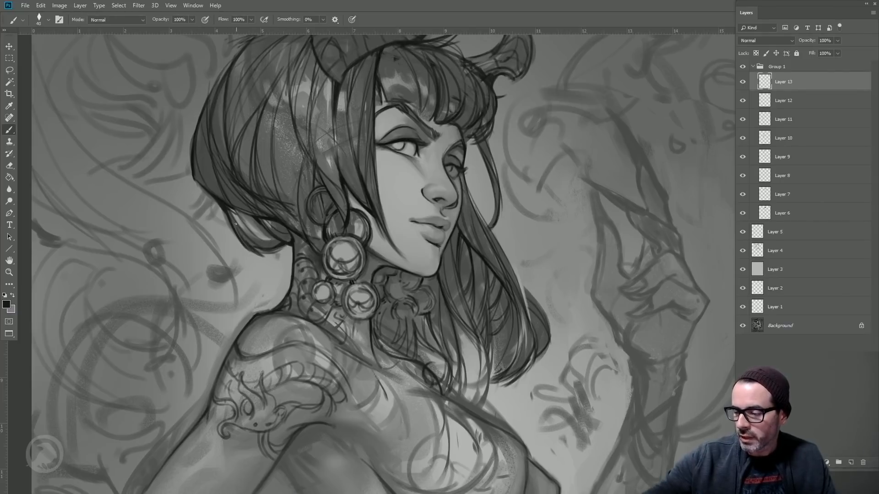
{"action": "left_click", "coordinate": [235, 224], "text": "alt"}
{"action": "key", "text": "bracketright"}
{"action": "left_click", "coordinate": [231, 221], "text": "alt"}
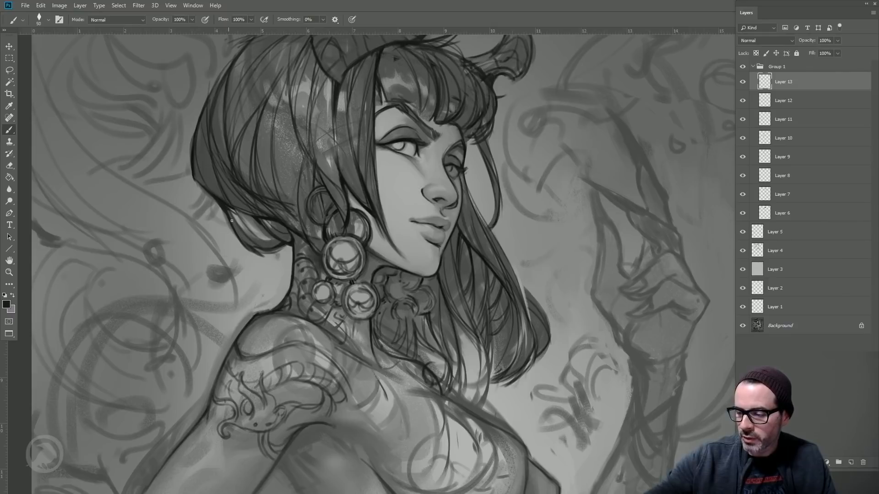
{"action": "mouse_move", "coordinate": [227, 210]}
{"action": "left_mouse_down"}
{"action": "mouse_move", "coordinate": [292, 247]}
{"action": "mouse_move", "coordinate": [289, 229]}
{"action": "mouse_move", "coordinate": [294, 263]}
{"action": "left_mouse_up"}
{"action": "key", "text": "bracketright"}
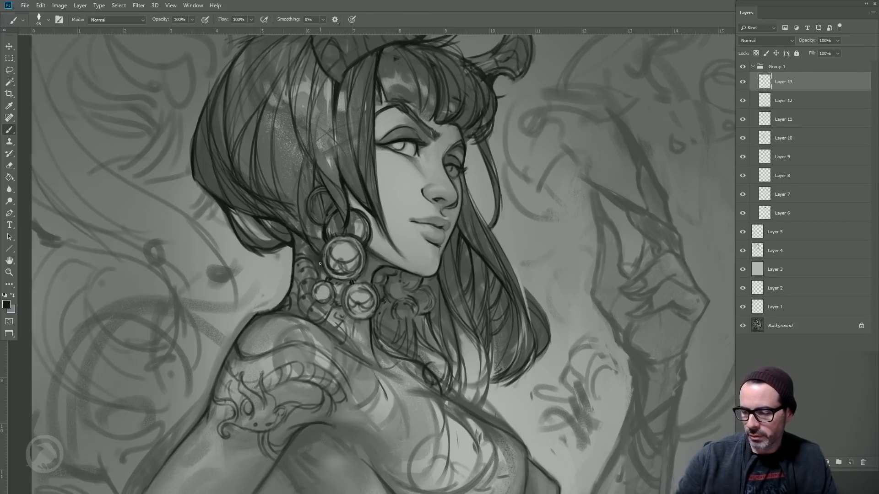
{"action": "key", "text": "bracketright"}
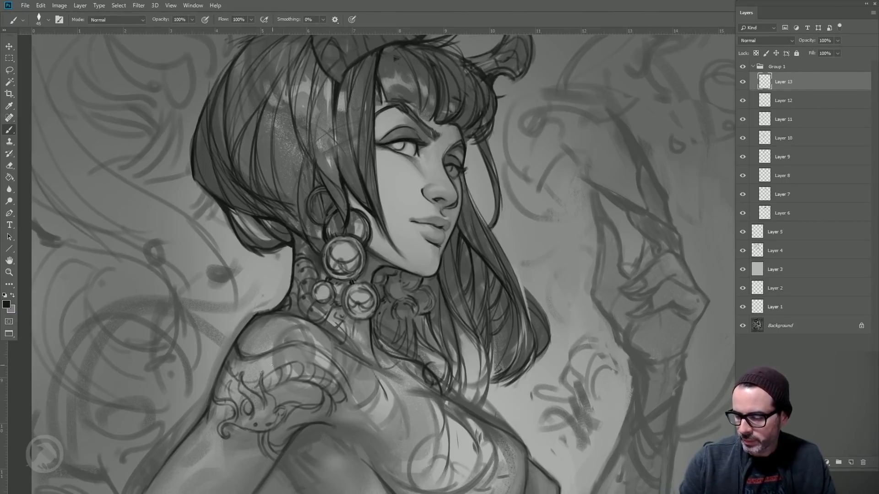
- Add rows of small dark scales along the curved upper body of the serpent tattoo on the shoulder
{"action": "key", "text": "bracketleft"}
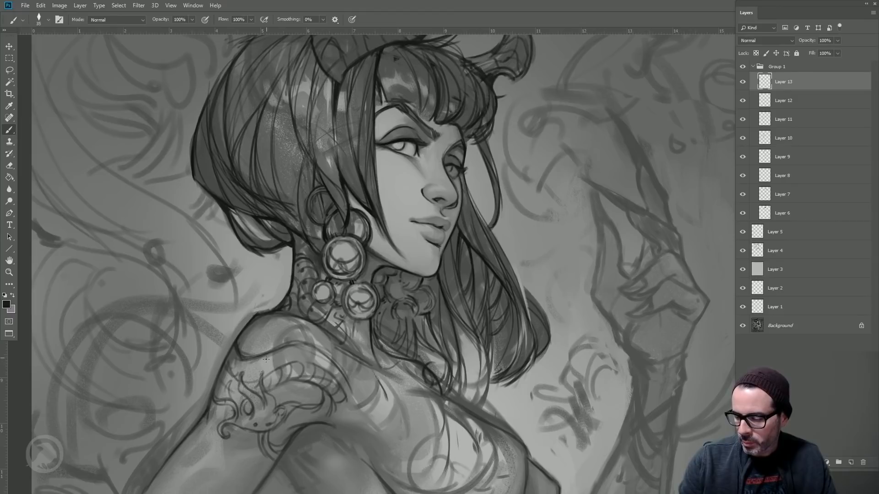
{"action": "mouse_move", "coordinate": [273, 359]}
{"action": "left_mouse_down"}
{"action": "mouse_move", "coordinate": [280, 367]}
{"action": "mouse_move", "coordinate": [296, 353]}
{"action": "left_mouse_up"}
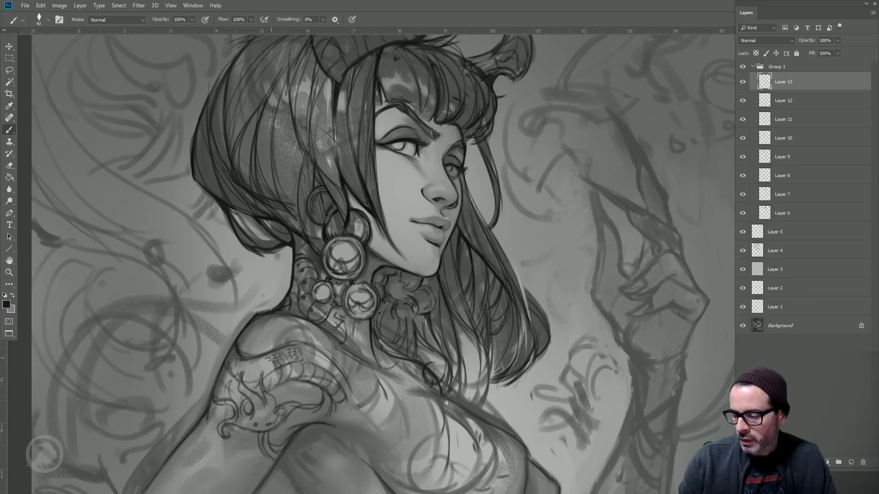
{"action": "left_click_drag", "start_coordinate": [263, 361], "coordinate": [268, 366]}
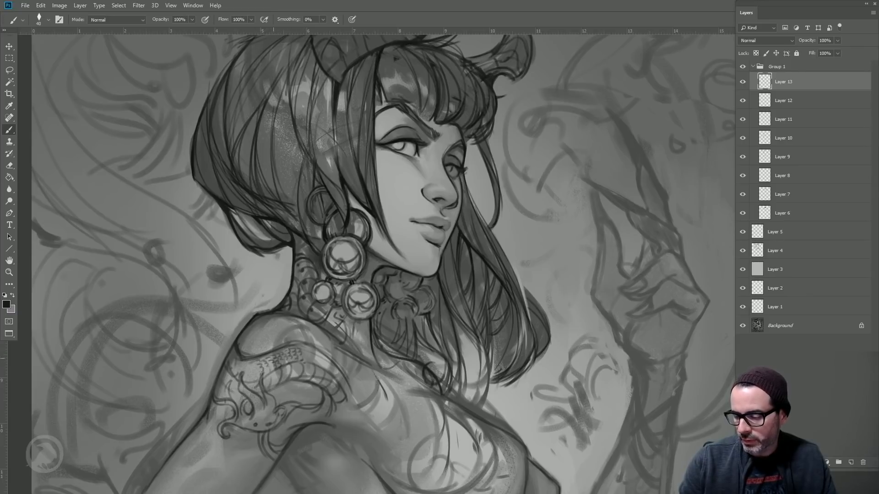
{"action": "left_click_drag", "start_coordinate": [308, 354], "coordinate": [313, 356]}
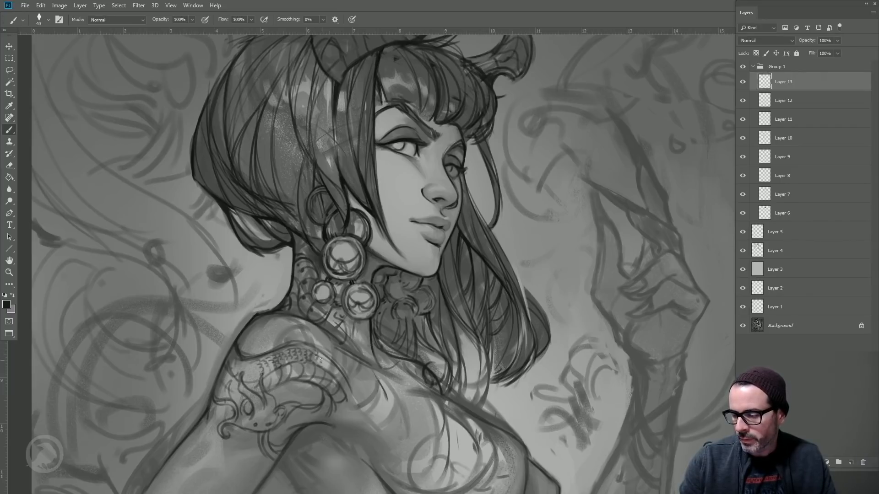
{"action": "left_click_drag", "start_coordinate": [327, 370], "coordinate": [329, 361]}
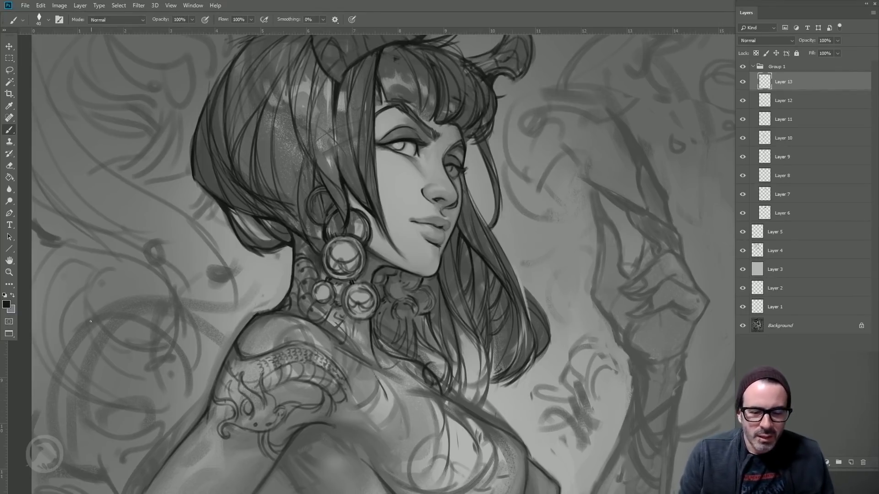
- Examine the whole figure at several magnifications to judge the head, tattoos, arms and overall pose
{"action": "left_click", "coordinate": [9, 272]}
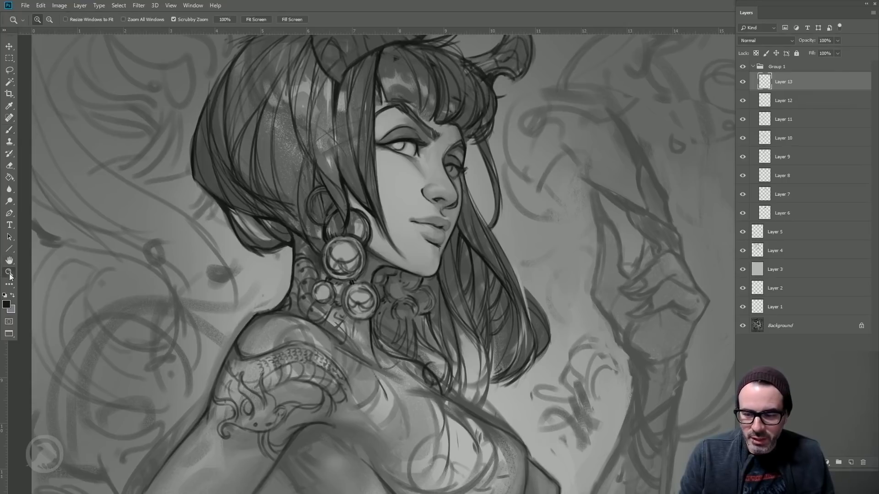
{"action": "left_click", "coordinate": [195, 243], "text": "alt"}
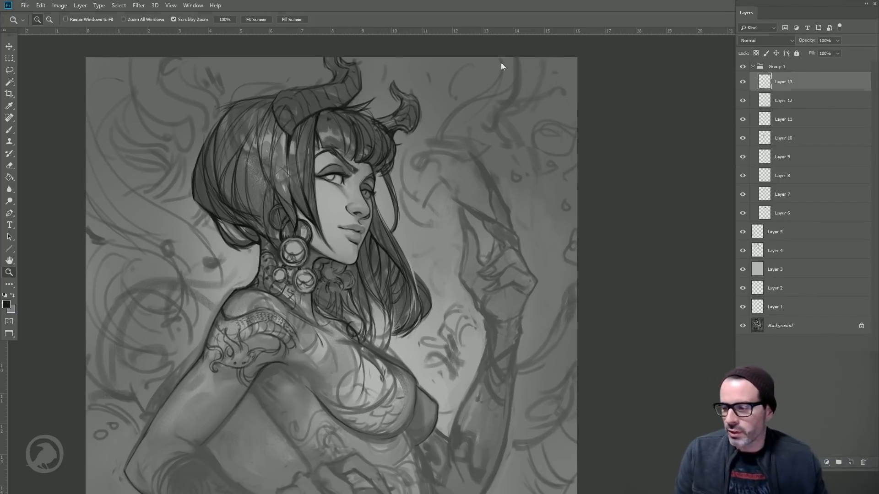
{"action": "left_click", "coordinate": [9, 59]}
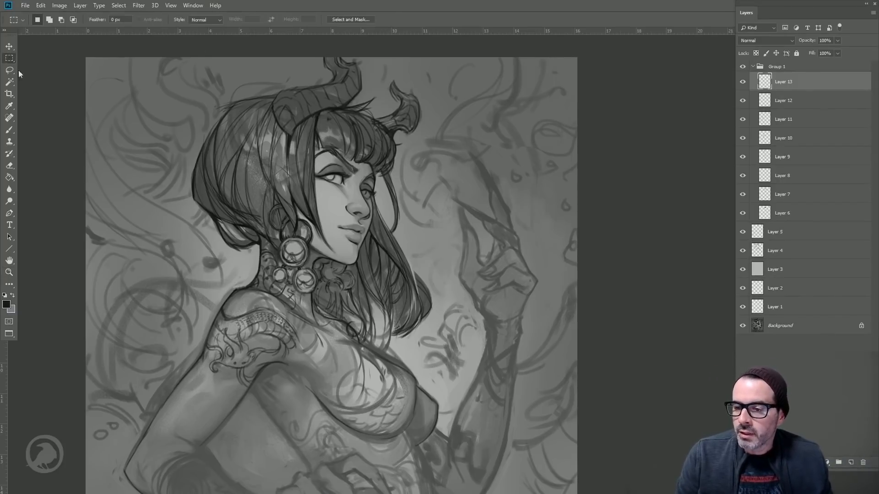
{"action": "left_click", "coordinate": [10, 273]}
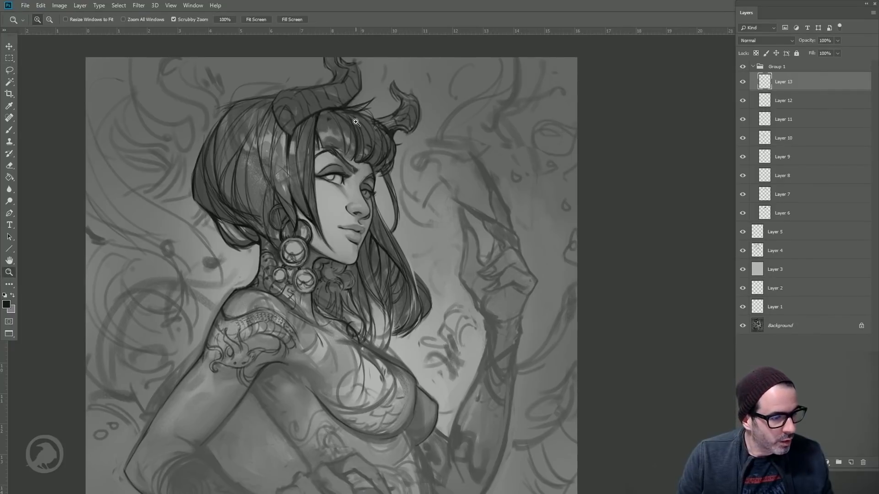
{"action": "left_click", "coordinate": [355, 121]}
{"action": "left_click_drag", "start_coordinate": [362, 102], "coordinate": [385, 37]}
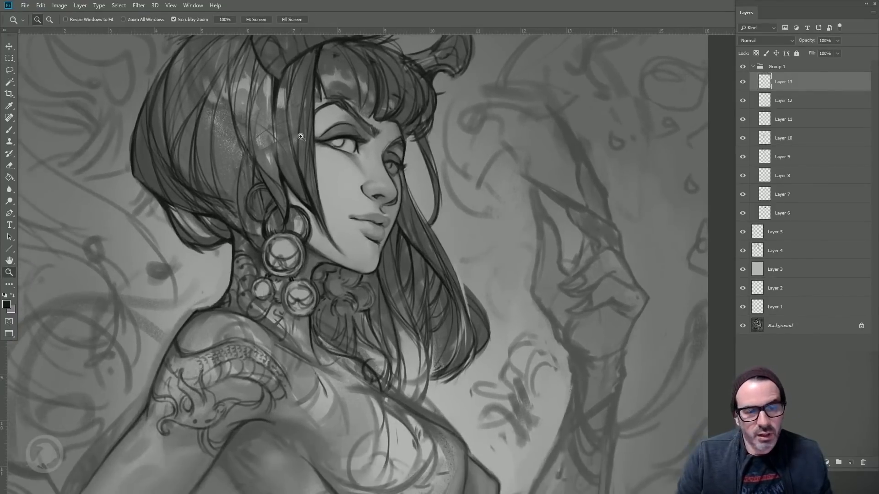
{"action": "left_click", "coordinate": [296, 207], "text": "alt"}
{"action": "left_click_drag", "start_coordinate": [278, 200], "coordinate": [282, 193]}
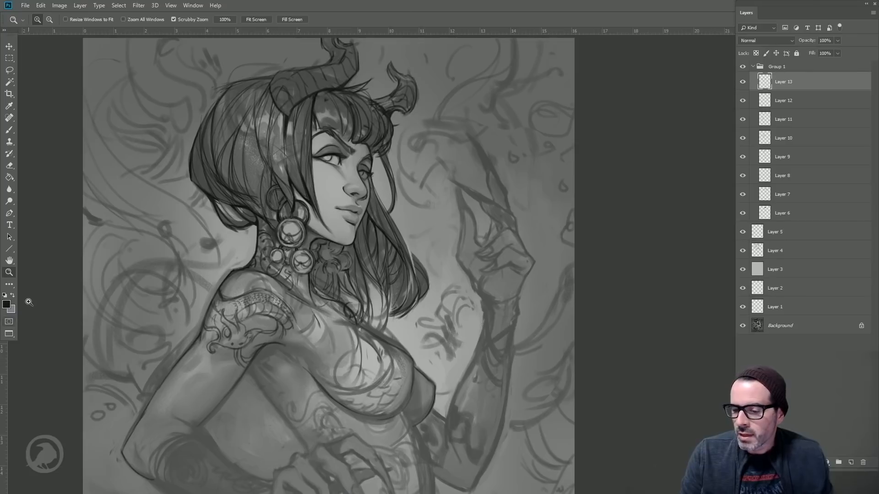
{"action": "left_click", "coordinate": [224, 274], "text": "alt"}
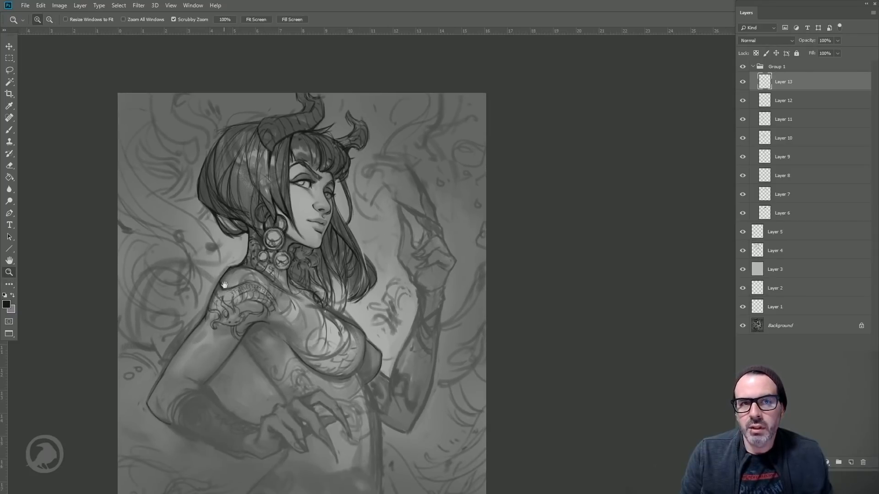
{"action": "left_click_drag", "start_coordinate": [217, 277], "coordinate": [265, 270]}
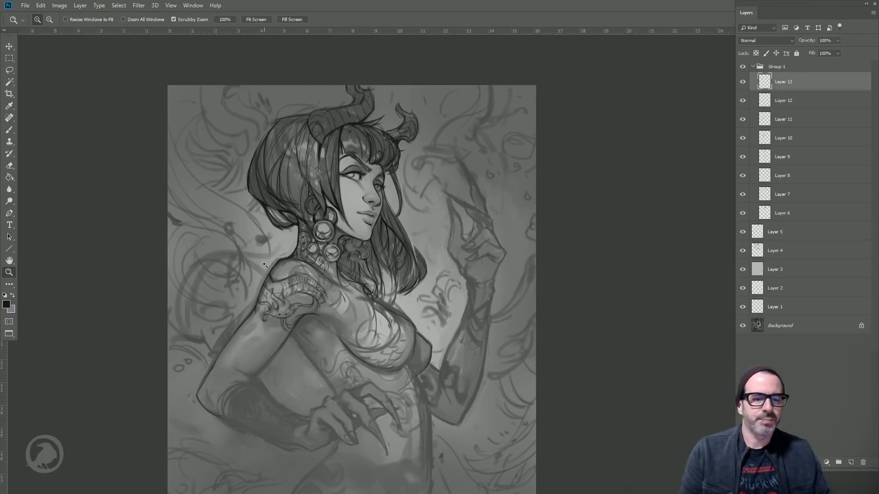
{"action": "left_click", "coordinate": [402, 254]}
{"action": "left_click_drag", "start_coordinate": [332, 221], "coordinate": [318, 184]}
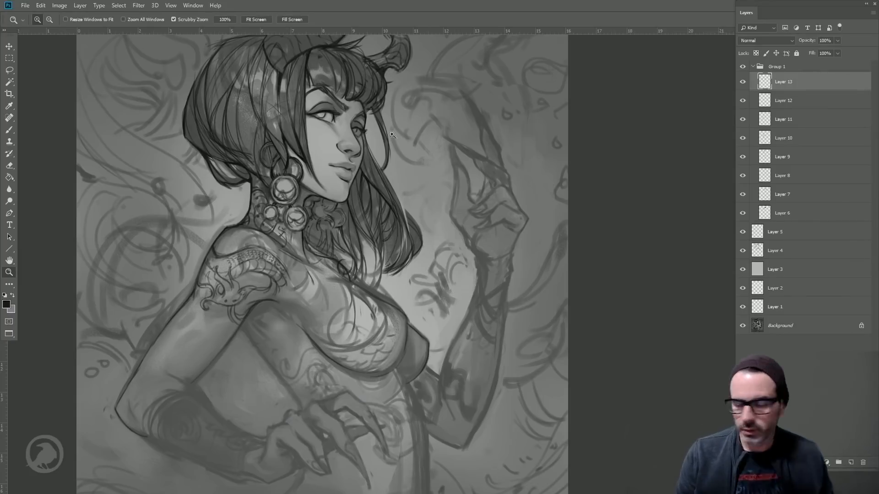
{"action": "scroll", "coordinate": [306, 224], "scroll_direction": "down", "scroll_amount": 2}
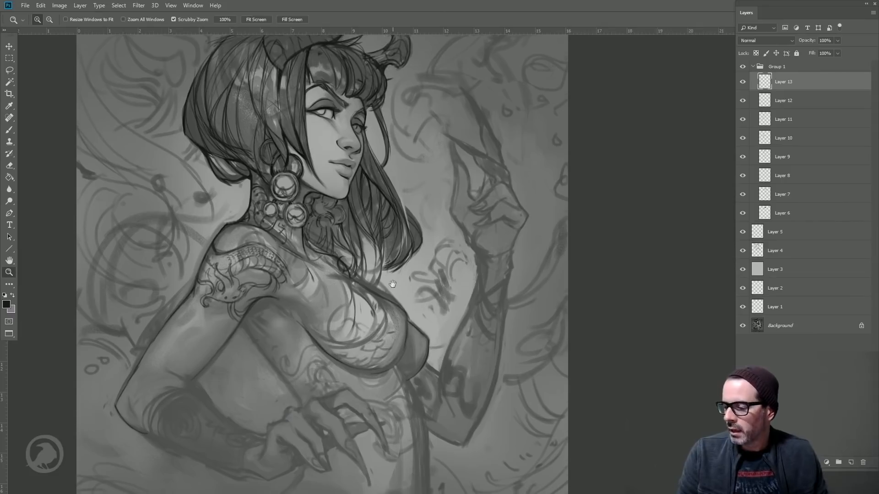
- Brush a curved band and a pointed loop ornament onto the upper arm beneath the serpent tattoo, and darken the tattoo's lower lines
{"action": "left_click", "coordinate": [10, 130]}
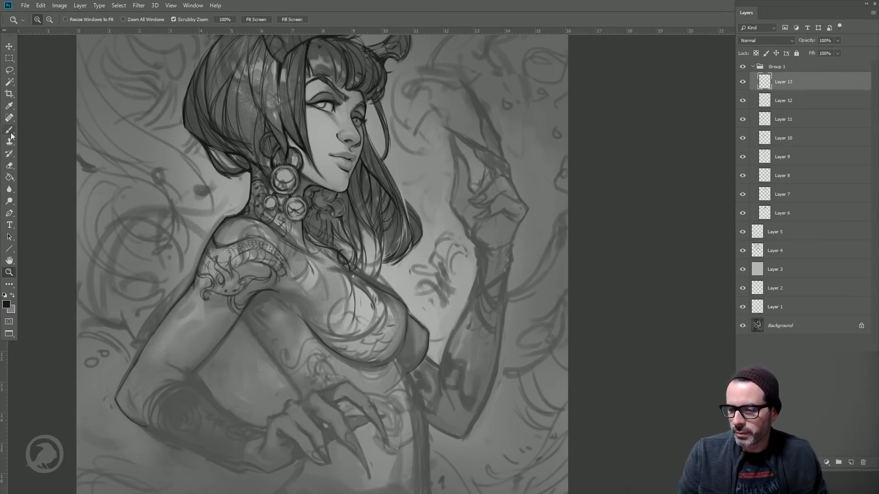
{"action": "left_click_drag", "start_coordinate": [417, 289], "coordinate": [438, 297]}
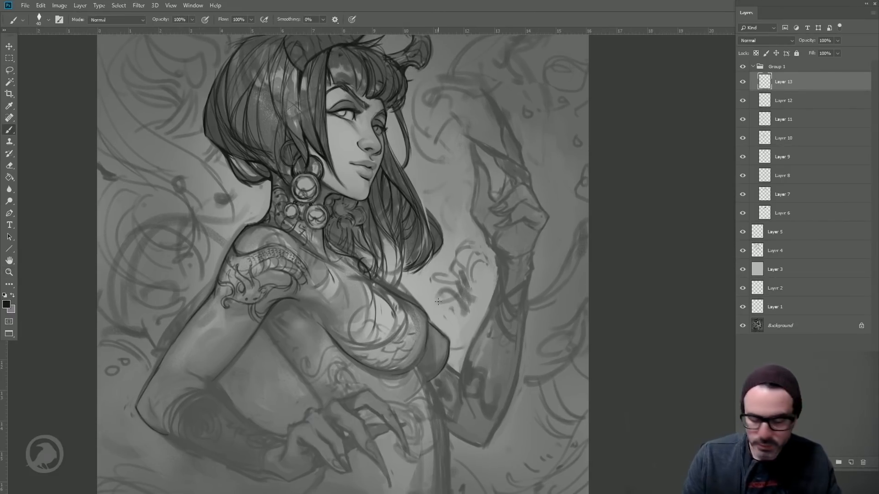
{"action": "key", "text": "bracketright"}
{"action": "key", "text": "bracketright"}
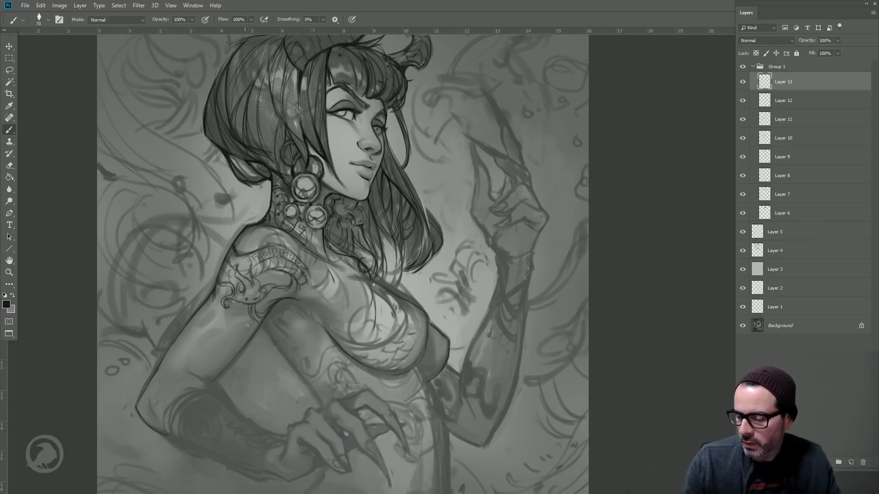
{"action": "mouse_move", "coordinate": [261, 319]}
{"action": "left_mouse_down"}
{"action": "mouse_move", "coordinate": [177, 359]}
{"action": "mouse_move", "coordinate": [199, 331]}
{"action": "mouse_move", "coordinate": [258, 321]}
{"action": "mouse_move", "coordinate": [250, 321]}
{"action": "left_mouse_up"}
{"action": "key", "text": "bracketleft"}
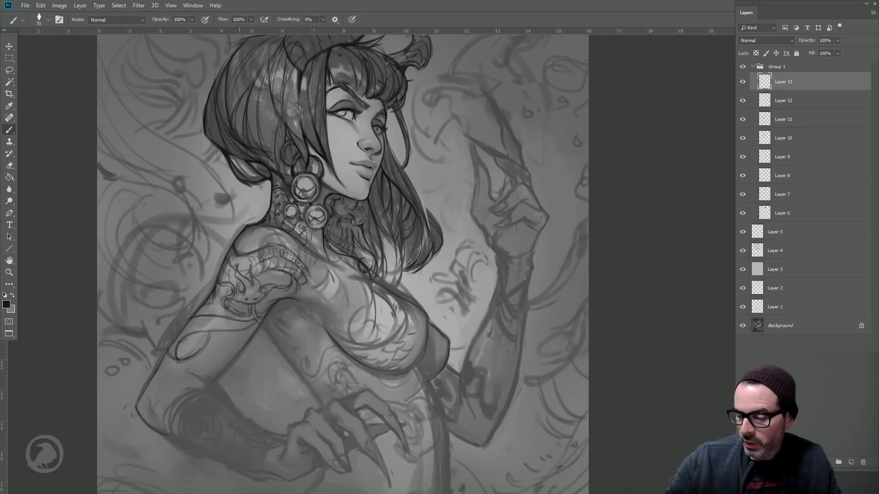
{"action": "key", "text": "bracketleft"}
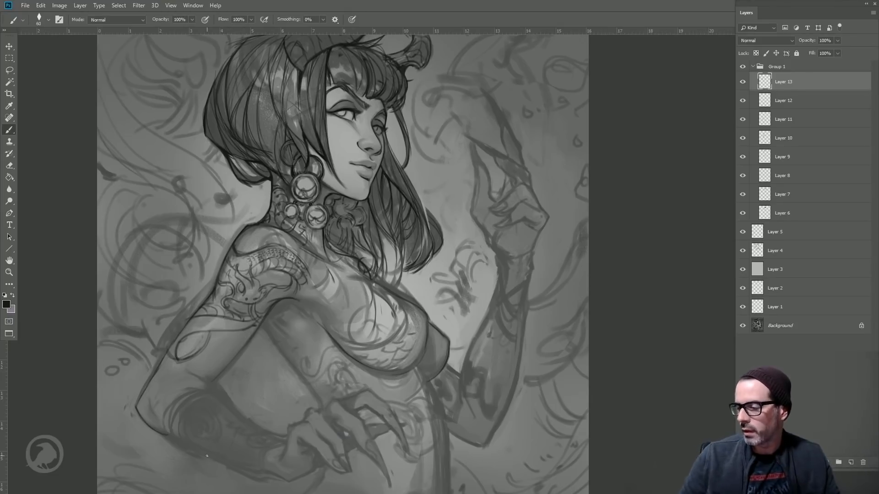
- Darken the torso contour along the back inside the bent arm, and the outline beneath the far breast down the front of the belly
{"action": "left_click_drag", "start_coordinate": [264, 323], "coordinate": [322, 406]}
{"action": "left_click_drag", "start_coordinate": [429, 334], "coordinate": [411, 372]}
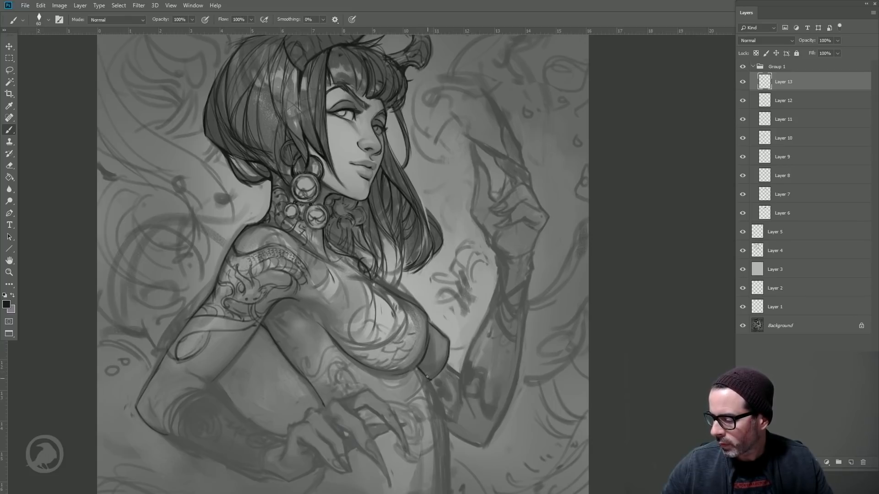
{"action": "key", "text": "bracketleft"}
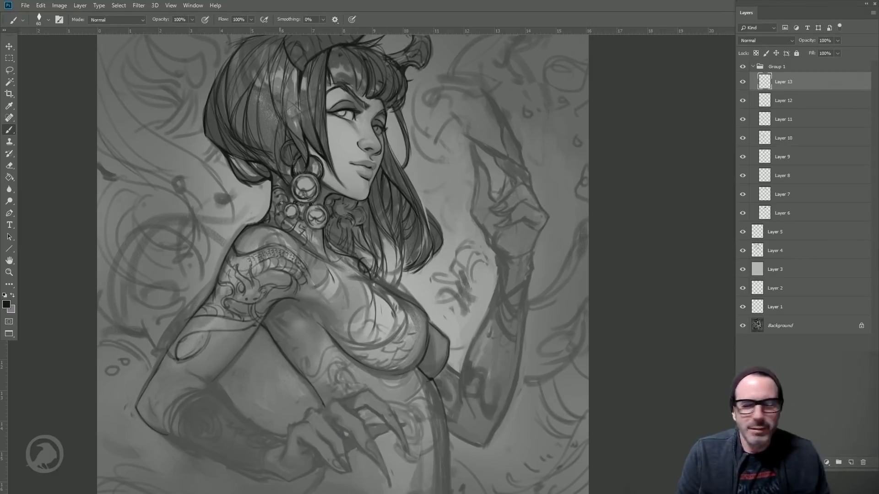
- Review the torso and raised hand at closer range, sample a background grey and flip the canvas back horizontally
{"action": "left_click_drag", "start_coordinate": [382, 120], "coordinate": [380, 161]}
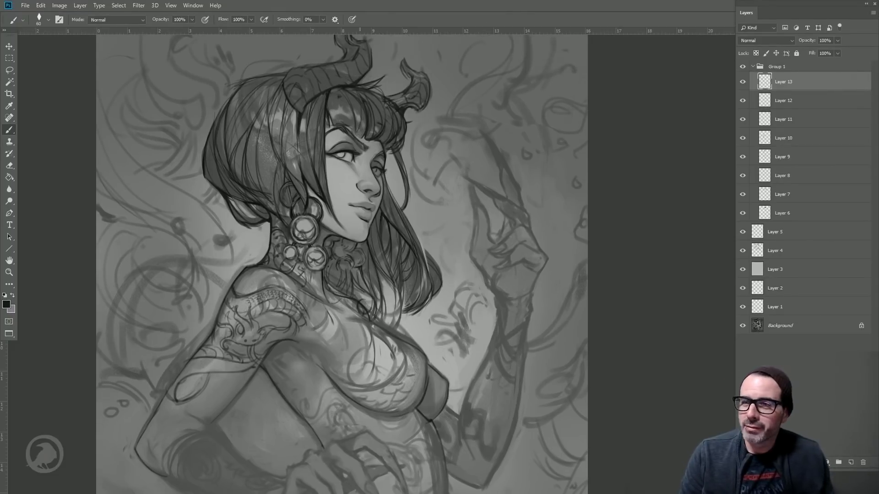
{"action": "left_click_drag", "start_coordinate": [361, 198], "coordinate": [342, 173]}
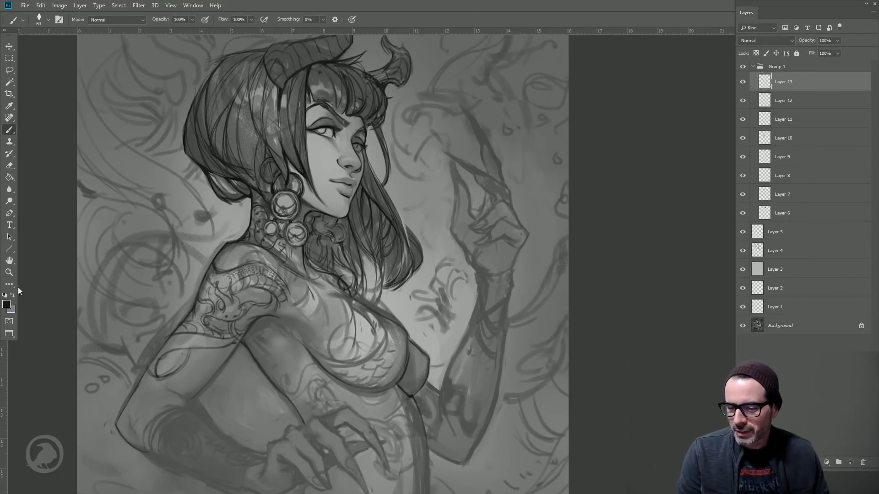
{"action": "left_click", "coordinate": [10, 273]}
{"action": "left_click", "coordinate": [200, 177]}
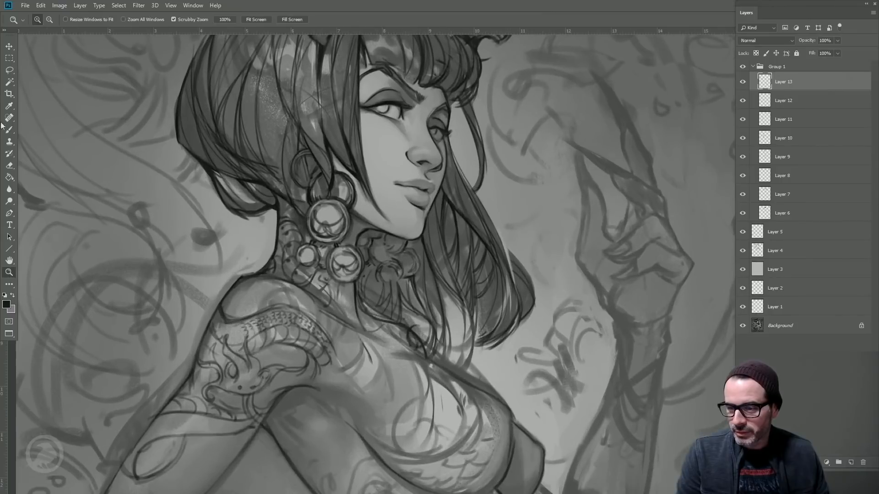
{"action": "left_click", "coordinate": [9, 130]}
{"action": "left_click_drag", "start_coordinate": [498, 260], "coordinate": [380, 186]}
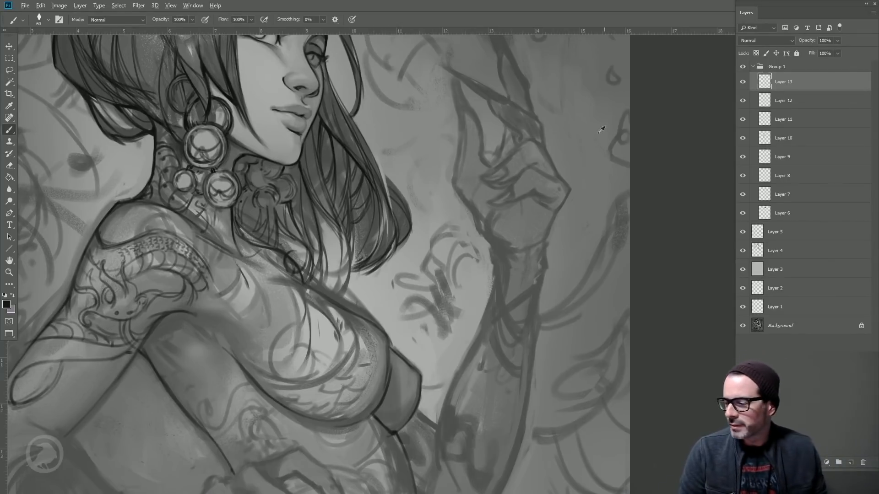
{"action": "left_click", "coordinate": [485, 163], "text": "alt"}
{"action": "key", "text": "ctrl+minus"}
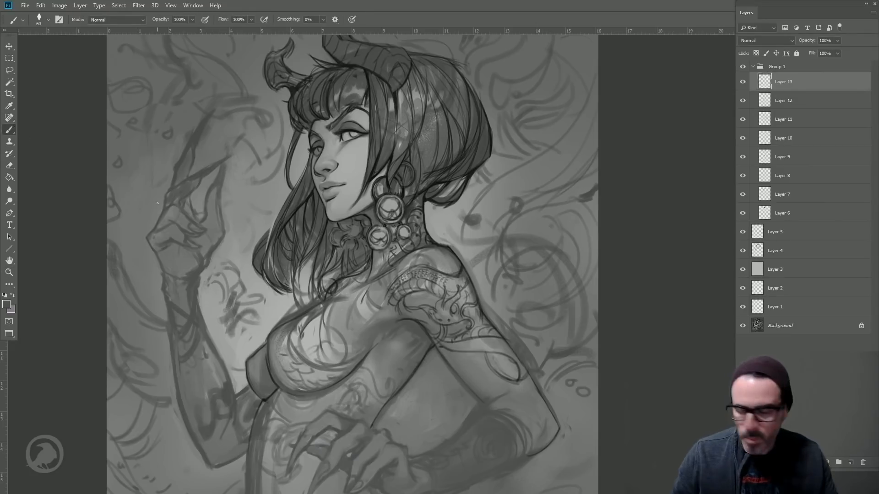
- Sample a dark hair tone and reinforce the outer contour of the far-side front lock beside the cheek
{"action": "left_click", "coordinate": [311, 196], "text": "alt"}
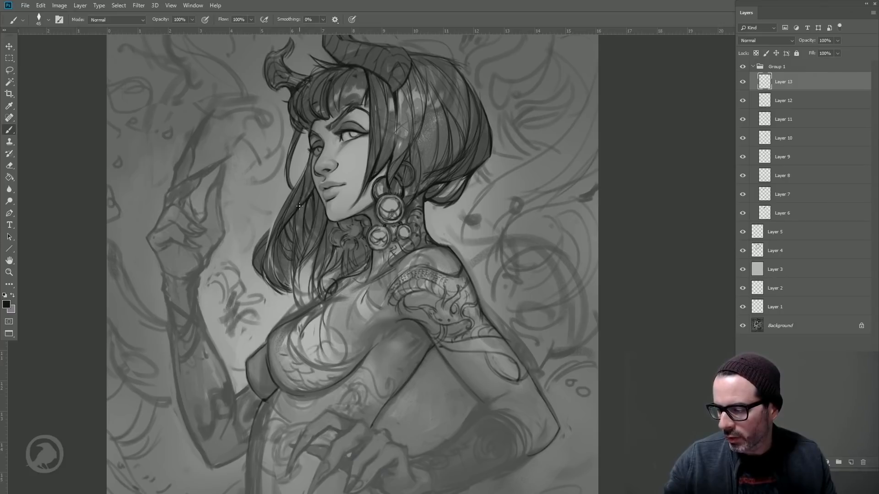
{"action": "left_click_drag", "start_coordinate": [302, 184], "coordinate": [293, 212]}
{"action": "key", "text": "bracketright"}
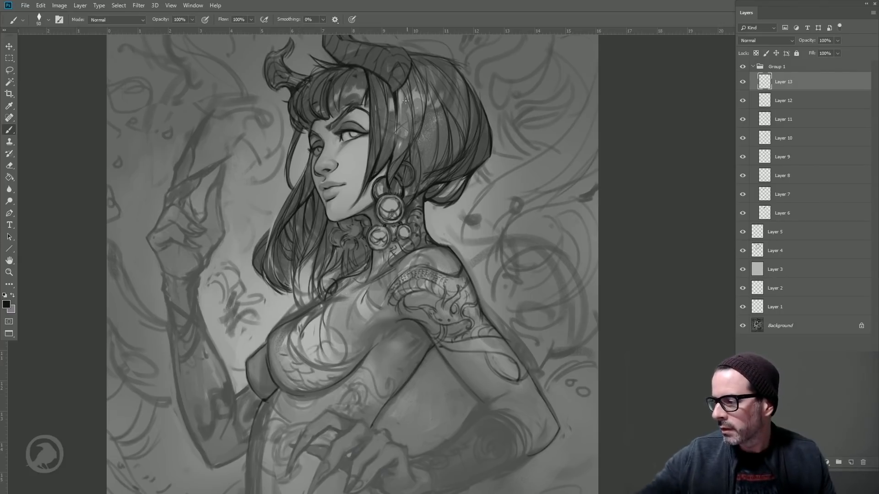
- Darken the long strand line running down the near-side hair from the large horn beside the face
{"action": "left_click_drag", "start_coordinate": [395, 97], "coordinate": [391, 164]}
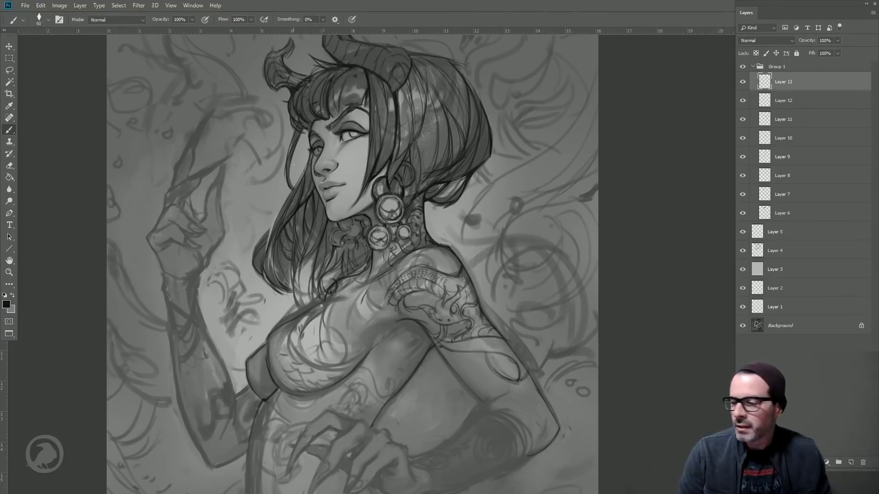
{"action": "left_click_drag", "start_coordinate": [336, 179], "coordinate": [333, 189]}
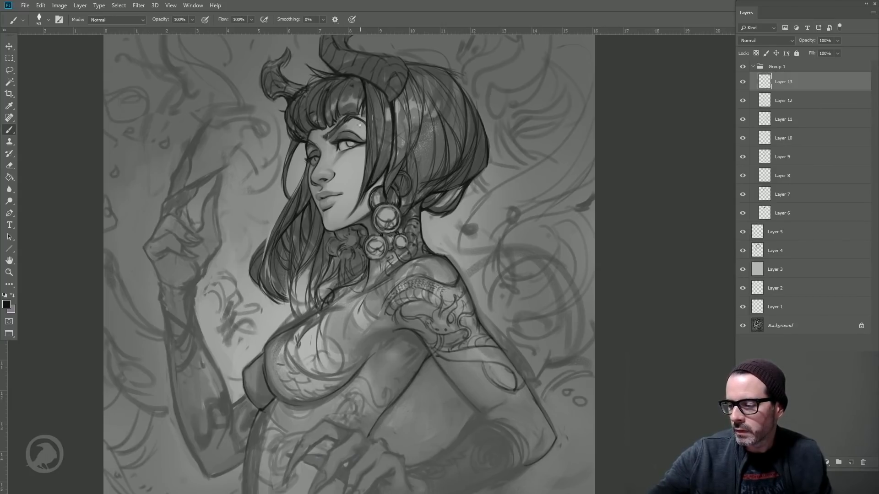
- Darken the underside contour of the bent forearm and draw a curved cuff line around its wrist
{"action": "left_click_drag", "start_coordinate": [380, 301], "coordinate": [316, 295]}
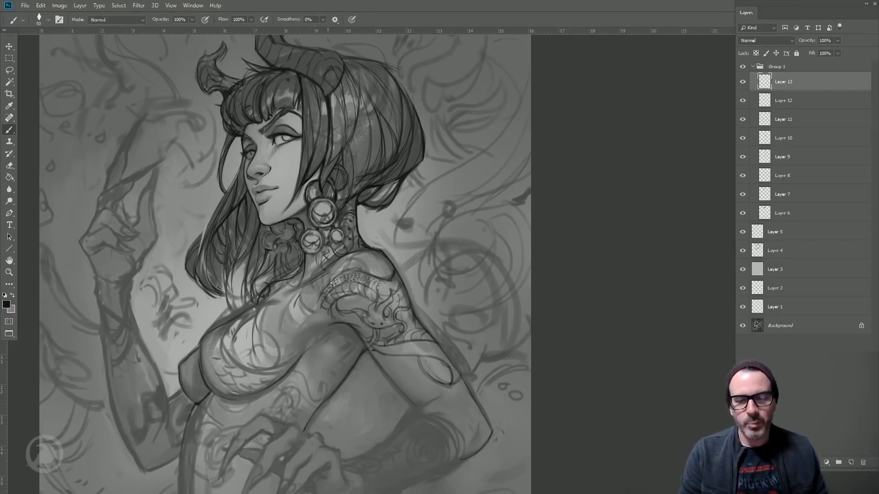
{"action": "left_click_drag", "start_coordinate": [330, 282], "coordinate": [335, 201]}
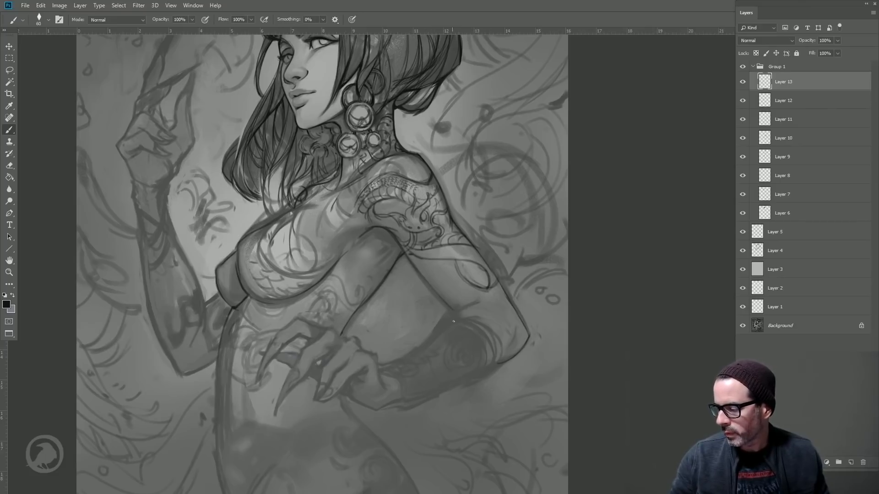
{"action": "mouse_move", "coordinate": [492, 339]}
{"action": "left_mouse_down"}
{"action": "mouse_move", "coordinate": [506, 297]}
{"action": "mouse_move", "coordinate": [494, 334]}
{"action": "mouse_move", "coordinate": [520, 311]}
{"action": "mouse_move", "coordinate": [487, 335]}
{"action": "mouse_move", "coordinate": [535, 307]}
{"action": "mouse_move", "coordinate": [451, 344]}
{"action": "left_mouse_up"}
{"action": "mouse_move", "coordinate": [400, 361]}
{"action": "left_mouse_down"}
{"action": "mouse_move", "coordinate": [390, 365]}
{"action": "mouse_move", "coordinate": [419, 357]}
{"action": "left_mouse_up"}
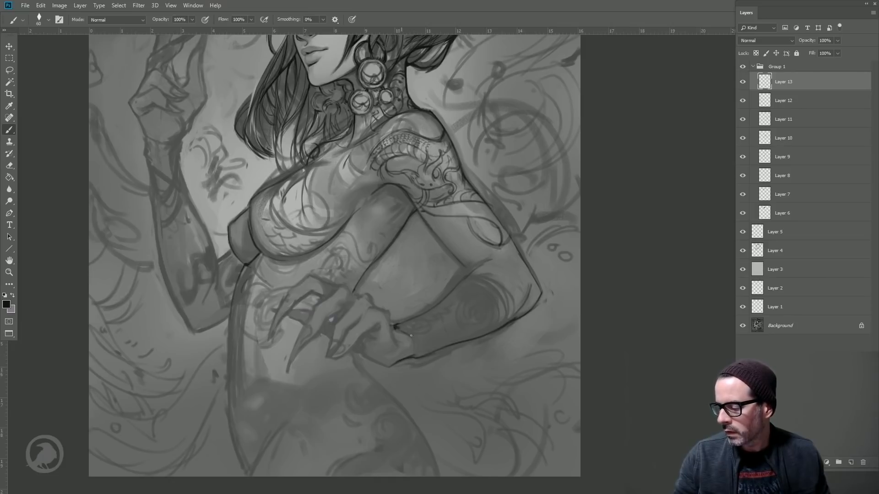
{"action": "mouse_move", "coordinate": [396, 328]}
{"action": "left_mouse_down"}
{"action": "mouse_move", "coordinate": [414, 336]}
{"action": "mouse_move", "coordinate": [416, 352]}
{"action": "left_mouse_up"}
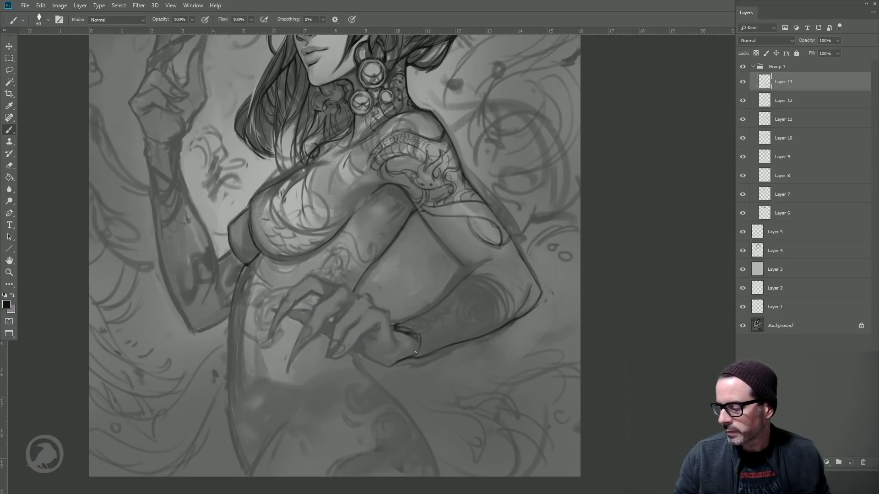
- Brush a swirling wave tattoo with a spiral near the elbow and curling scrollwork along the bent forearm
{"action": "mouse_move", "coordinate": [466, 279]}
{"action": "left_mouse_down"}
{"action": "mouse_move", "coordinate": [519, 293]}
{"action": "mouse_move", "coordinate": [504, 280]}
{"action": "mouse_move", "coordinate": [509, 308]}
{"action": "mouse_move", "coordinate": [495, 318]}
{"action": "mouse_move", "coordinate": [503, 311]}
{"action": "mouse_move", "coordinate": [489, 305]}
{"action": "mouse_move", "coordinate": [490, 317]}
{"action": "mouse_move", "coordinate": [503, 304]}
{"action": "mouse_move", "coordinate": [501, 286]}
{"action": "mouse_move", "coordinate": [434, 306]}
{"action": "mouse_move", "coordinate": [500, 285]}
{"action": "mouse_move", "coordinate": [504, 299]}
{"action": "mouse_move", "coordinate": [489, 313]}
{"action": "mouse_move", "coordinate": [477, 306]}
{"action": "mouse_move", "coordinate": [501, 321]}
{"action": "mouse_move", "coordinate": [487, 296]}
{"action": "mouse_move", "coordinate": [506, 322]}
{"action": "left_mouse_up"}
{"action": "mouse_move", "coordinate": [433, 349]}
{"action": "left_mouse_down"}
{"action": "mouse_move", "coordinate": [444, 317]}
{"action": "mouse_move", "coordinate": [440, 341]}
{"action": "mouse_move", "coordinate": [422, 349]}
{"action": "left_mouse_up"}
{"action": "mouse_move", "coordinate": [441, 337]}
{"action": "left_mouse_down"}
{"action": "mouse_move", "coordinate": [471, 308]}
{"action": "mouse_move", "coordinate": [466, 316]}
{"action": "left_mouse_up"}
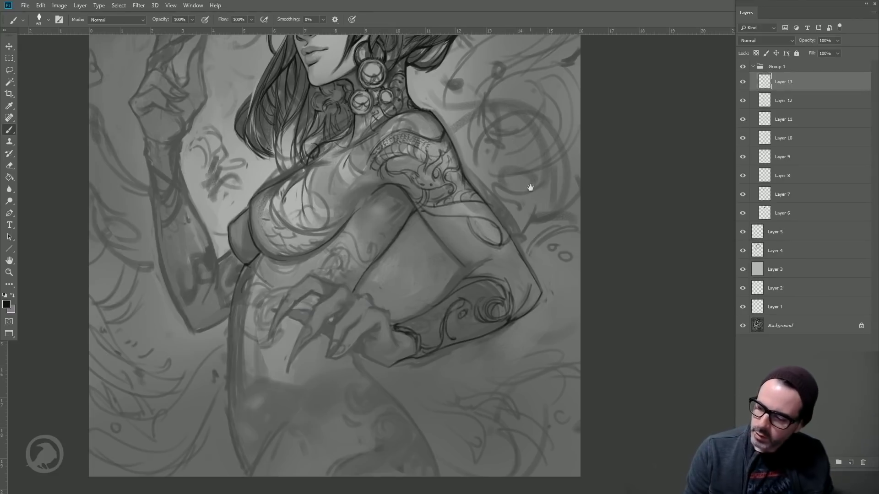
{"action": "left_click_drag", "start_coordinate": [530, 186], "coordinate": [494, 328]}
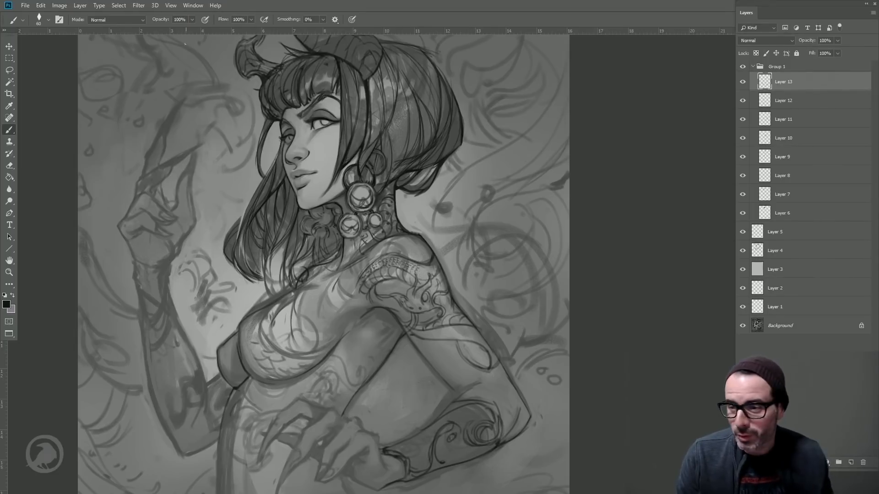
{"action": "key", "text": "m"}
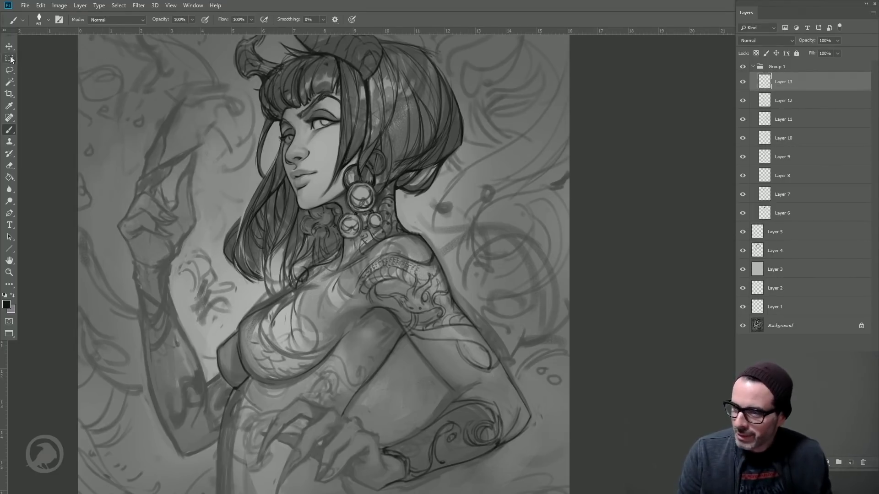
{"action": "left_click_drag", "start_coordinate": [150, 179], "coordinate": [154, 170]}
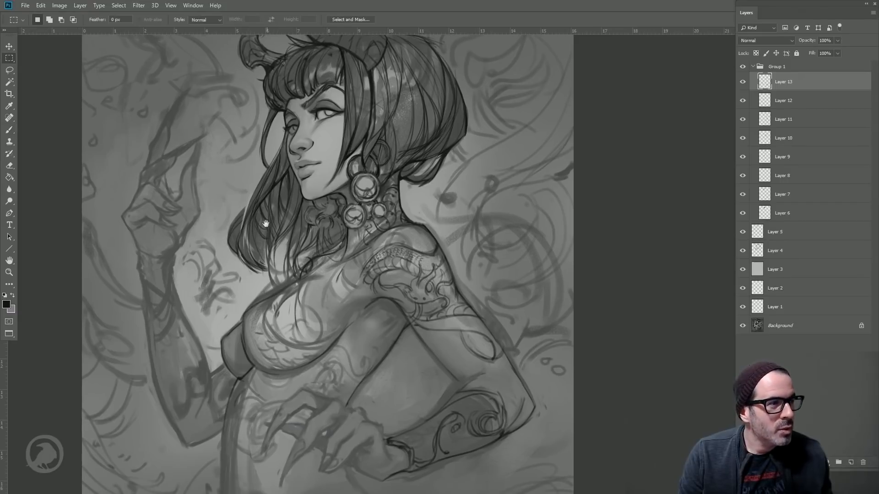
{"action": "left_click_drag", "start_coordinate": [286, 273], "coordinate": [275, 254]}
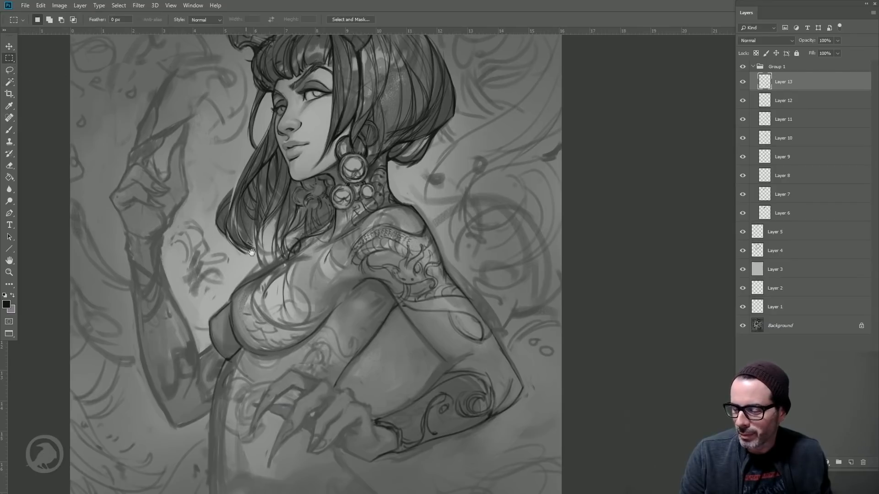
{"action": "left_click_drag", "start_coordinate": [252, 252], "coordinate": [260, 247]}
{"action": "left_click", "coordinate": [10, 130]}
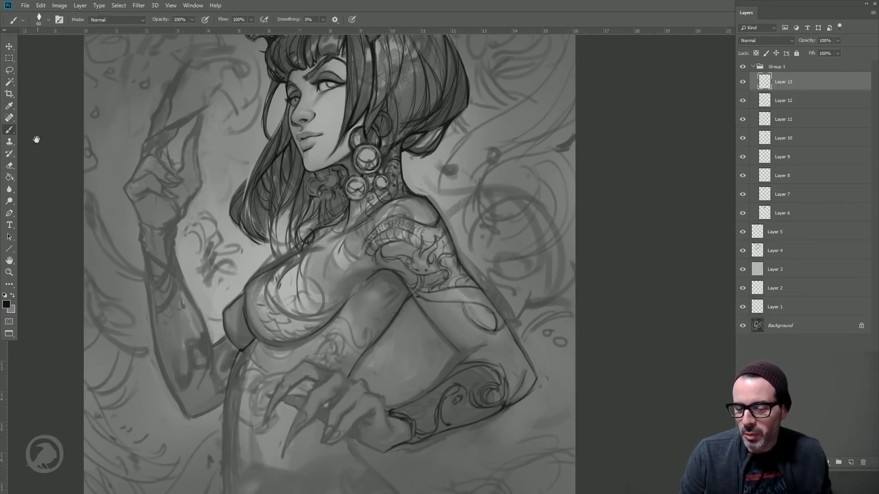
{"action": "left_click_drag", "start_coordinate": [102, 256], "coordinate": [108, 249]}
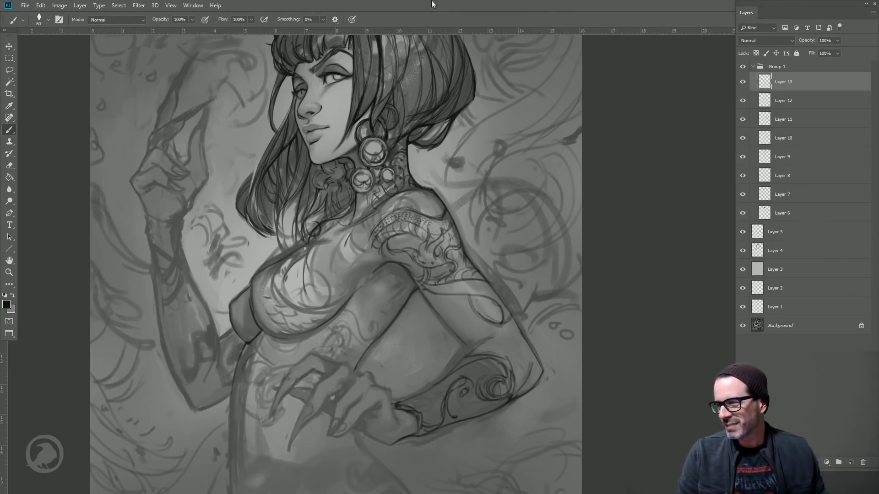
{"action": "left_click", "coordinate": [9, 58]}
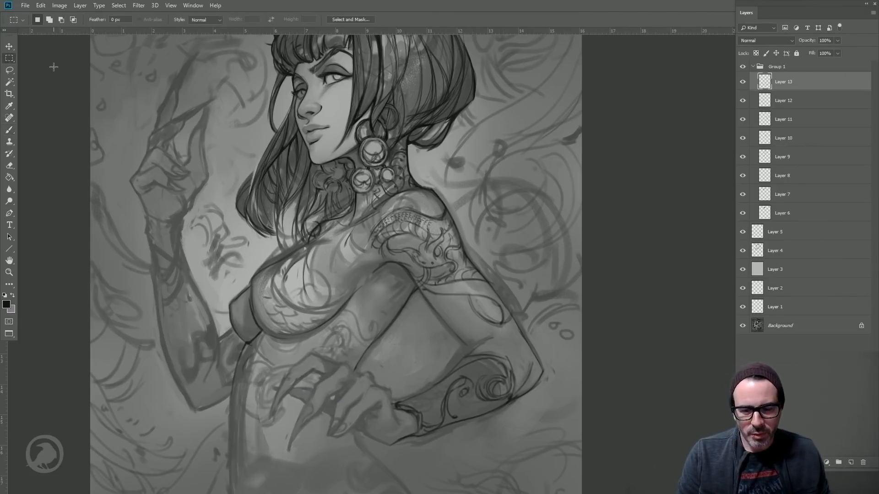
{"action": "left_click_drag", "start_coordinate": [96, 114], "coordinate": [115, 137]}
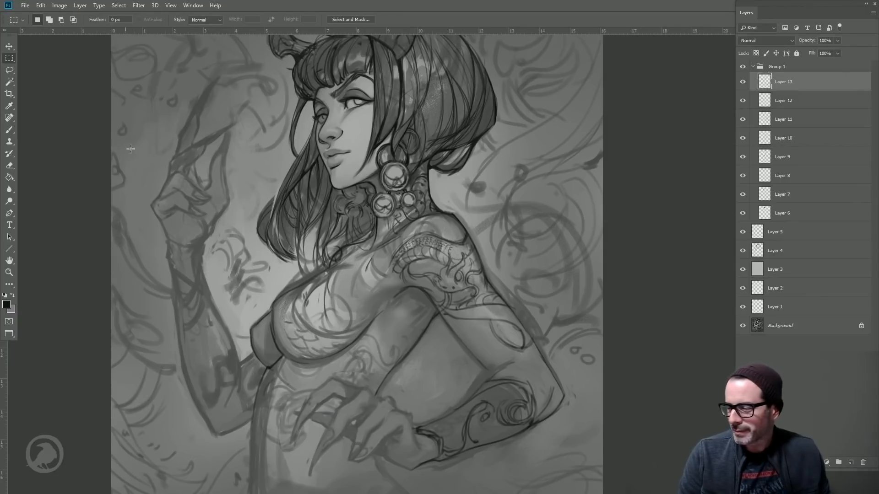
{"action": "left_click_drag", "start_coordinate": [270, 197], "coordinate": [254, 139]}
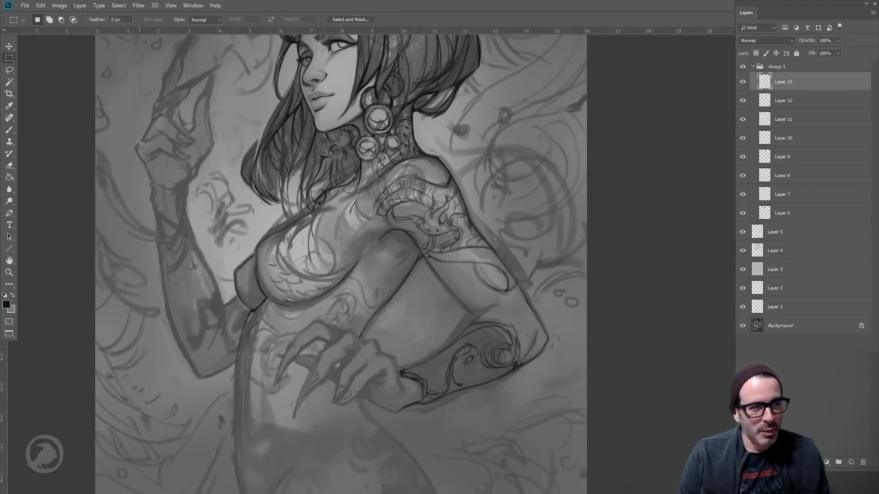
{"action": "mouse_move", "coordinate": [137, 136]}
{"action": "left_mouse_down"}
{"action": "mouse_move", "coordinate": [147, 138]}
{"action": "mouse_move", "coordinate": [126, 126]}
{"action": "left_mouse_up"}
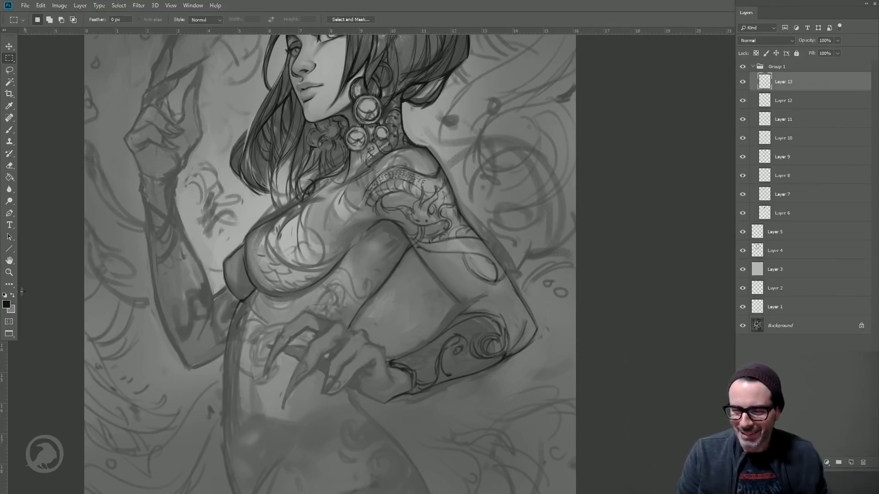
{"action": "left_click", "coordinate": [9, 273]}
{"action": "left_click", "coordinate": [326, 210], "text": "alt"}
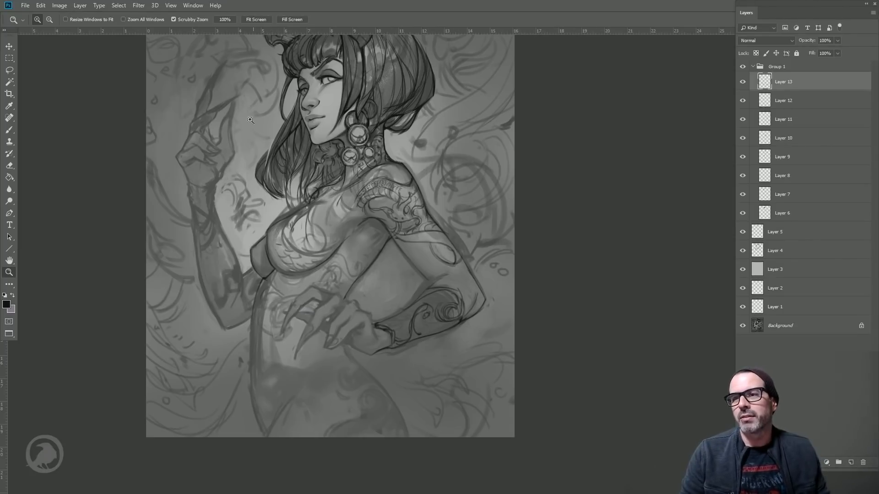
{"action": "left_click", "coordinate": [307, 278]}
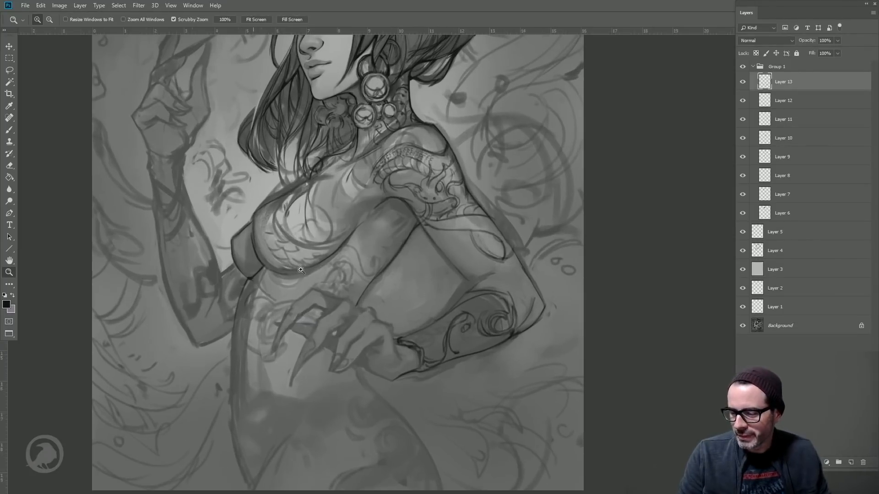
{"action": "left_click_drag", "start_coordinate": [285, 291], "coordinate": [275, 280]}
{"action": "left_click_drag", "start_coordinate": [260, 206], "coordinate": [264, 283]}
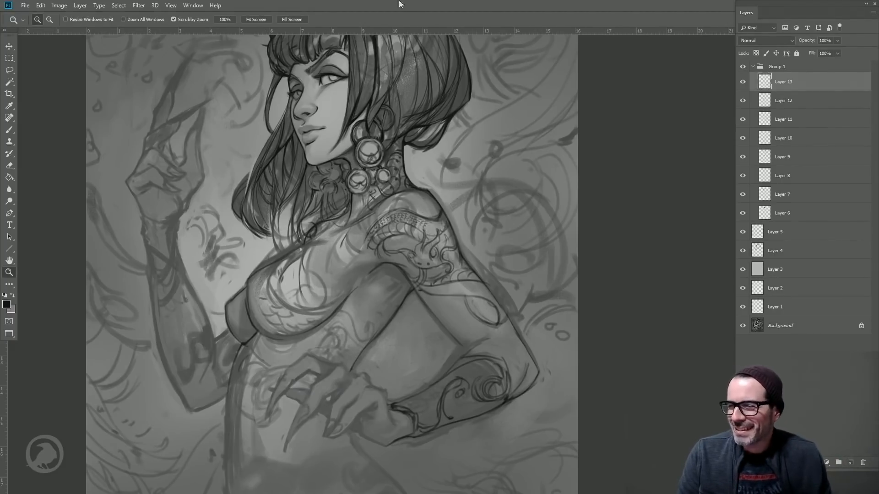
{"action": "left_click", "coordinate": [9, 58]}
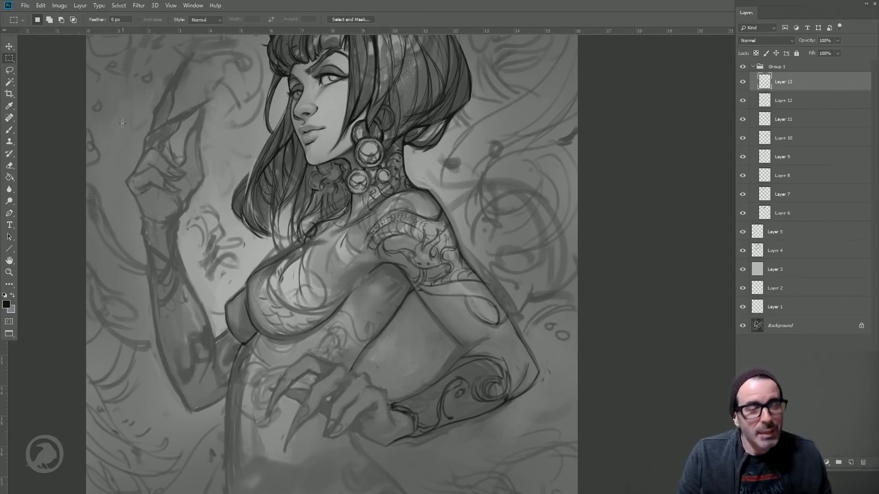
{"action": "left_click_drag", "start_coordinate": [187, 150], "coordinate": [185, 145]}
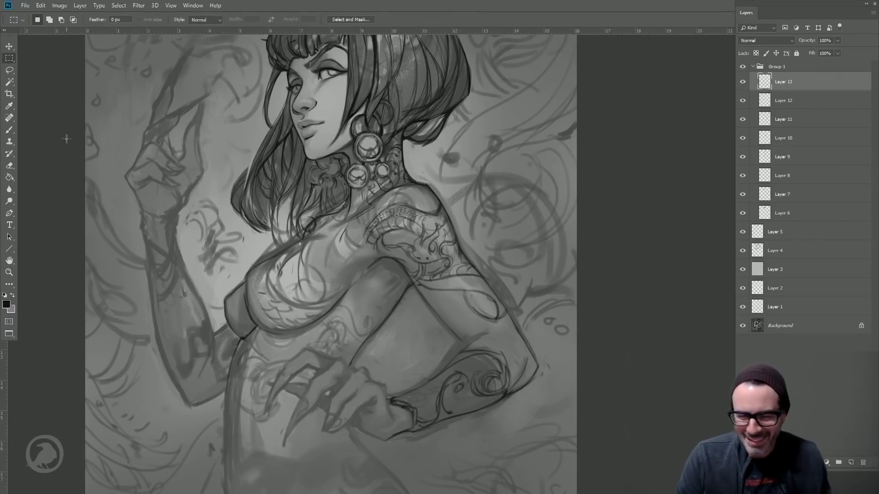
{"action": "left_click_drag", "start_coordinate": [264, 238], "coordinate": [247, 227]}
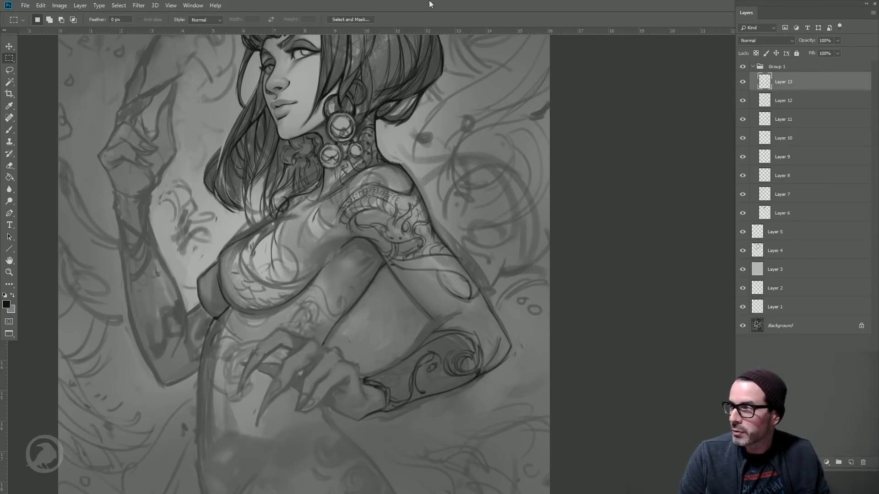
{"action": "left_click_drag", "start_coordinate": [370, 103], "coordinate": [360, 83]}
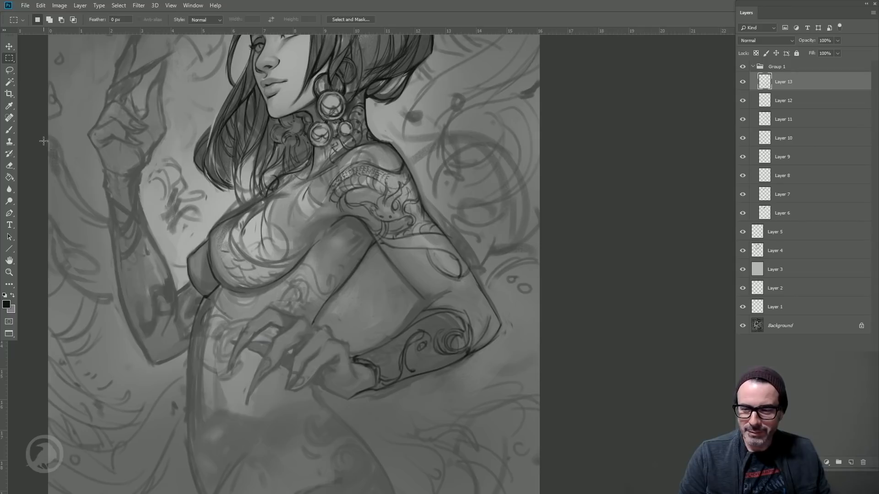
- Brush darker outlines around the raised hand's palm and wrist, and along the inner contour of its forearm
{"action": "left_click", "coordinate": [9, 130]}
{"action": "left_click_drag", "start_coordinate": [397, 186], "coordinate": [344, 175]}
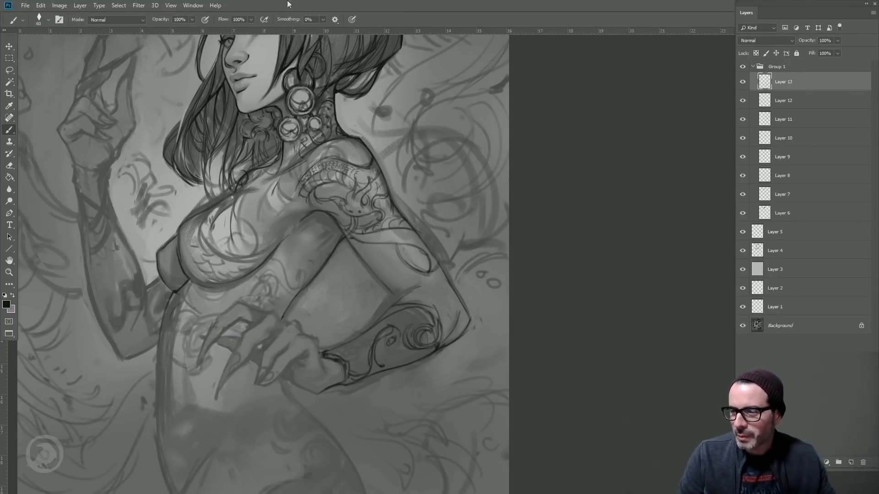
{"action": "left_click_drag", "start_coordinate": [233, 184], "coordinate": [296, 257]}
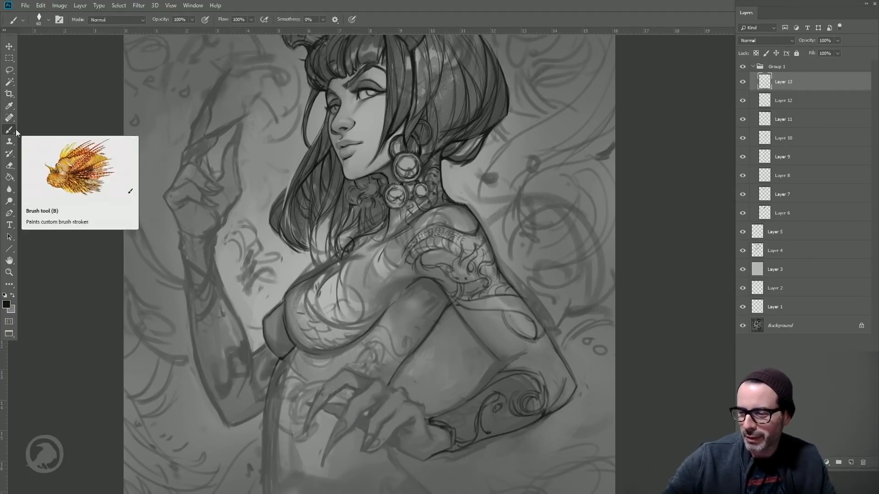
{"action": "mouse_move", "coordinate": [168, 191]}
{"action": "left_mouse_down"}
{"action": "mouse_move", "coordinate": [187, 182]}
{"action": "mouse_move", "coordinate": [174, 192]}
{"action": "mouse_move", "coordinate": [186, 171]}
{"action": "mouse_move", "coordinate": [166, 194]}
{"action": "mouse_move", "coordinate": [169, 207]}
{"action": "mouse_move", "coordinate": [164, 198]}
{"action": "mouse_move", "coordinate": [185, 236]}
{"action": "mouse_move", "coordinate": [173, 210]}
{"action": "mouse_move", "coordinate": [182, 257]}
{"action": "mouse_move", "coordinate": [199, 249]}
{"action": "mouse_move", "coordinate": [227, 197]}
{"action": "mouse_move", "coordinate": [201, 237]}
{"action": "mouse_move", "coordinate": [190, 235]}
{"action": "mouse_move", "coordinate": [213, 231]}
{"action": "mouse_move", "coordinate": [215, 213]}
{"action": "mouse_move", "coordinate": [219, 230]}
{"action": "mouse_move", "coordinate": [216, 215]}
{"action": "mouse_move", "coordinate": [207, 238]}
{"action": "mouse_move", "coordinate": [220, 203]}
{"action": "mouse_move", "coordinate": [221, 223]}
{"action": "mouse_move", "coordinate": [238, 194]}
{"action": "left_mouse_up"}
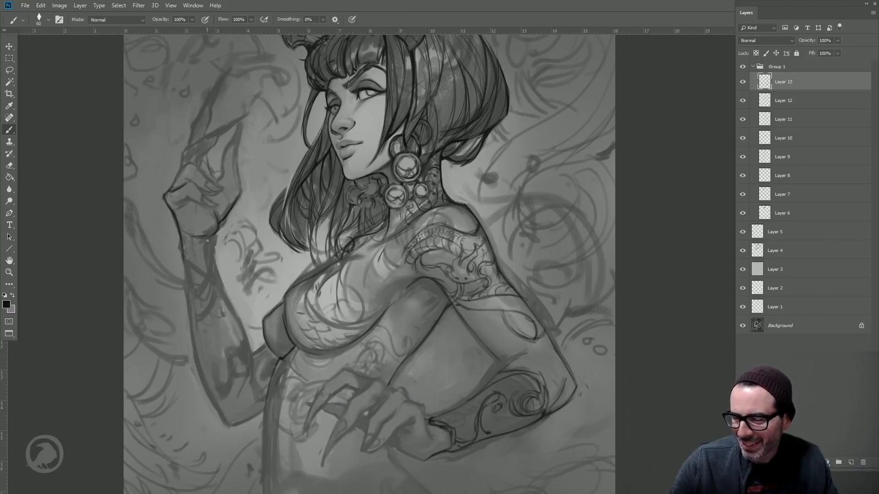
{"action": "left_click_drag", "start_coordinate": [207, 245], "coordinate": [253, 367]}
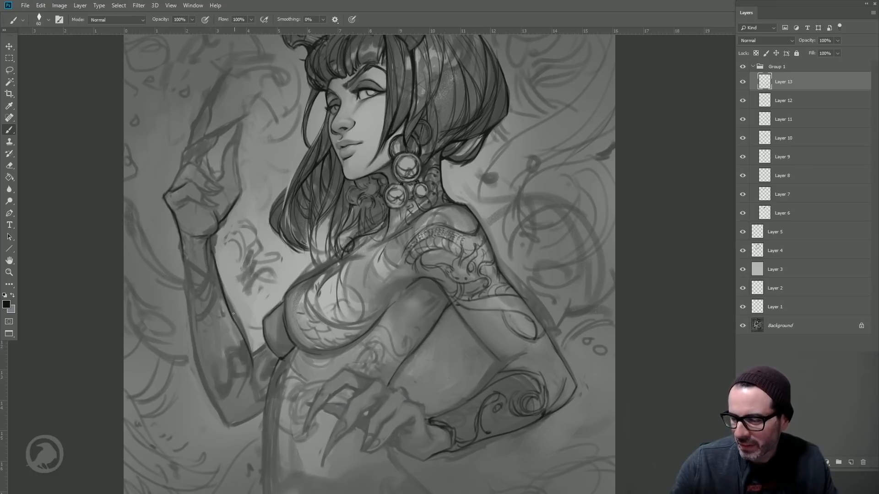
- Darken the raised forearm's outer contour from wrist to elbow, and both edges of the upper arm near the breast
{"action": "key", "text": "bracketleft"}
{"action": "key", "text": "bracketright"}
{"action": "left_click_drag", "start_coordinate": [180, 240], "coordinate": [190, 331]}
{"action": "left_click_drag", "start_coordinate": [187, 286], "coordinate": [197, 371]}
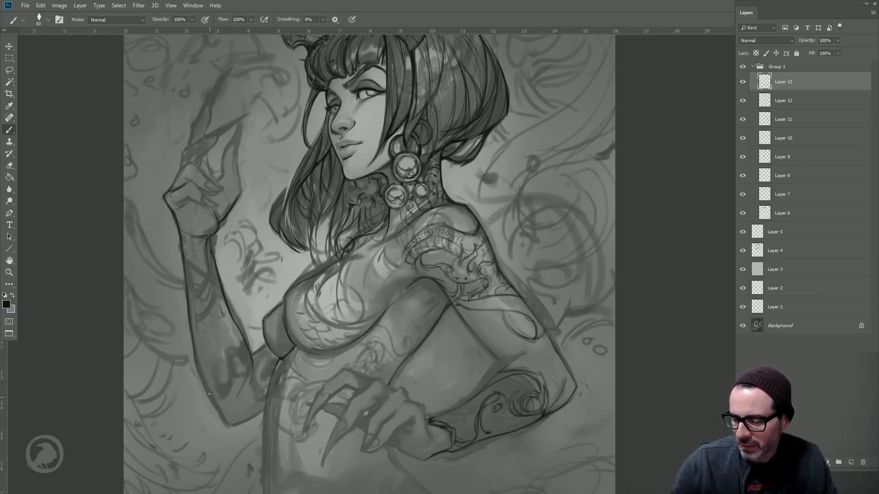
{"action": "left_click_drag", "start_coordinate": [192, 334], "coordinate": [221, 412]}
{"action": "left_click_drag", "start_coordinate": [197, 360], "coordinate": [231, 424]}
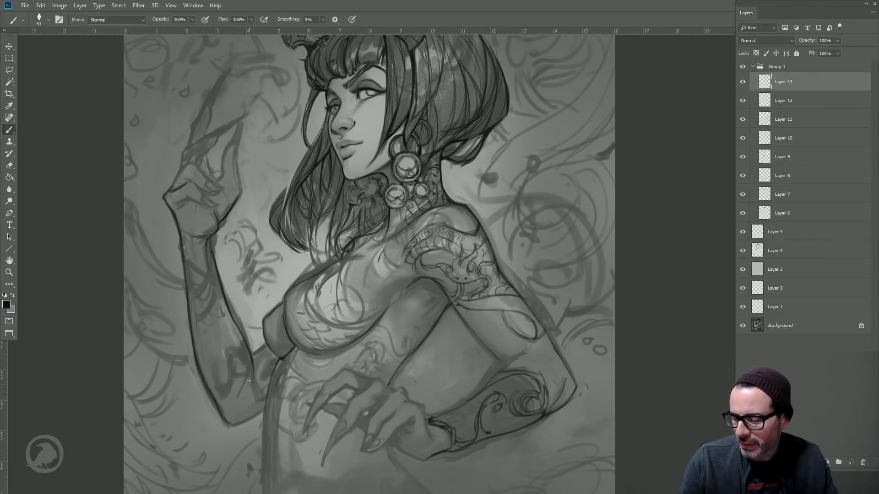
{"action": "left_click_drag", "start_coordinate": [257, 354], "coordinate": [267, 347]}
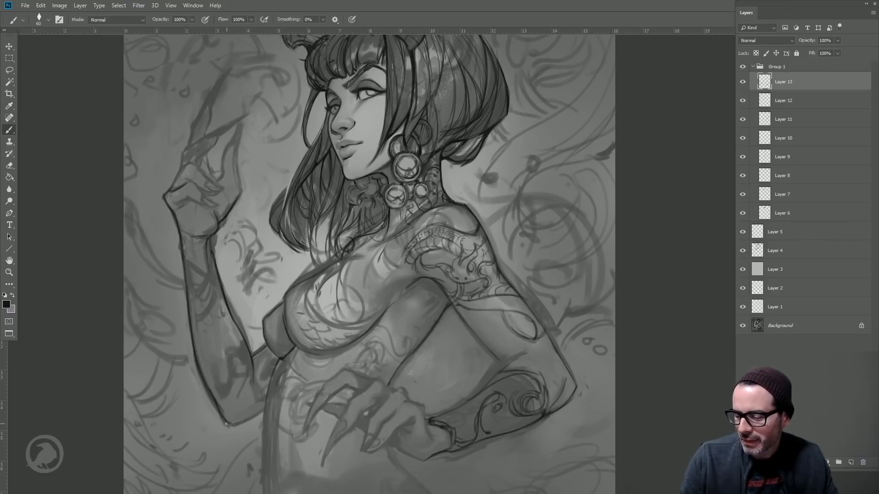
{"action": "left_click_drag", "start_coordinate": [260, 416], "coordinate": [239, 425]}
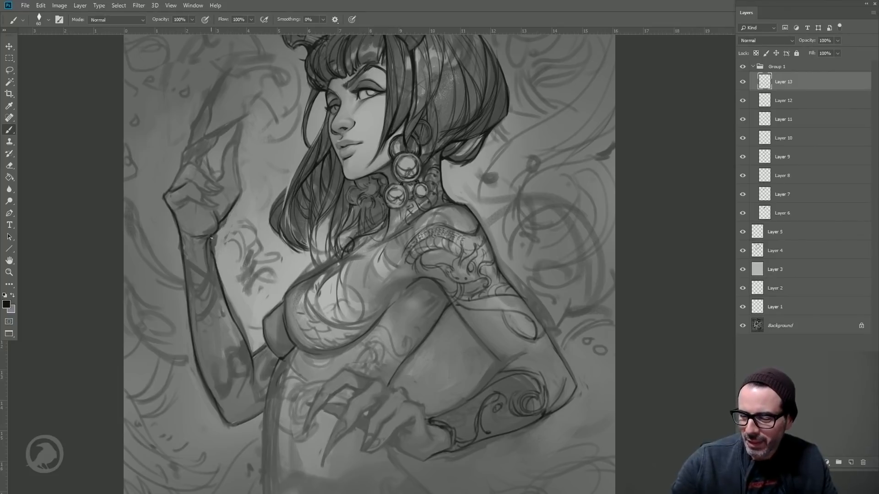
- Darken the inner wrist edge and outline the knuckles and folds of the raised hand's curled fingers
{"action": "left_click_drag", "start_coordinate": [211, 238], "coordinate": [212, 251]}
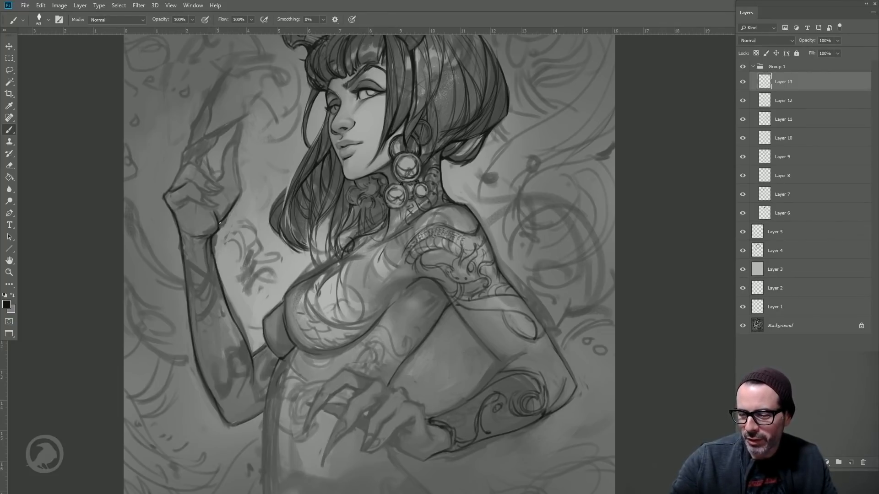
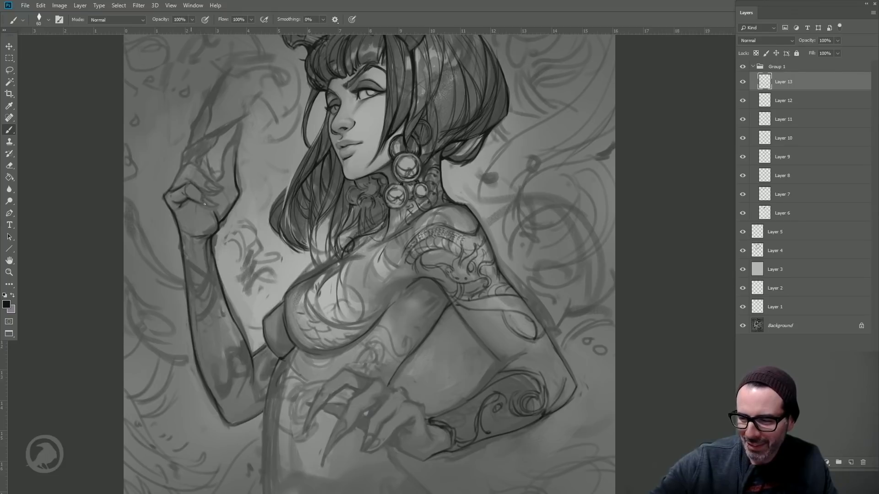
{"action": "left_click_drag", "start_coordinate": [190, 183], "coordinate": [213, 204]}
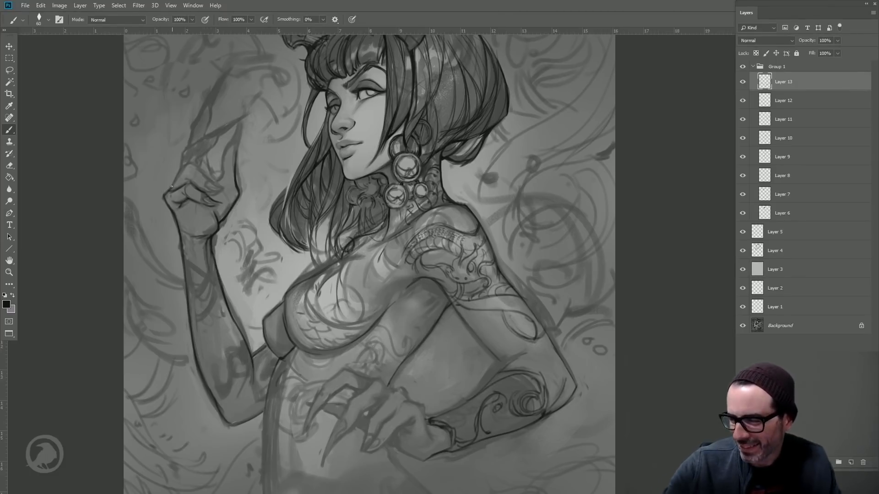
{"action": "mouse_move", "coordinate": [172, 186]}
{"action": "left_mouse_down"}
{"action": "mouse_move", "coordinate": [185, 165]}
{"action": "mouse_move", "coordinate": [197, 169]}
{"action": "left_mouse_up"}
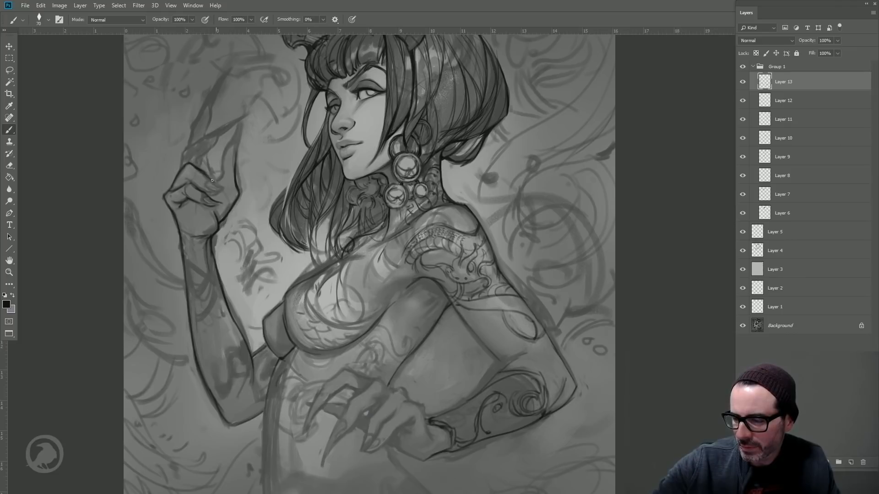
{"action": "left_click_drag", "start_coordinate": [194, 189], "coordinate": [215, 183]}
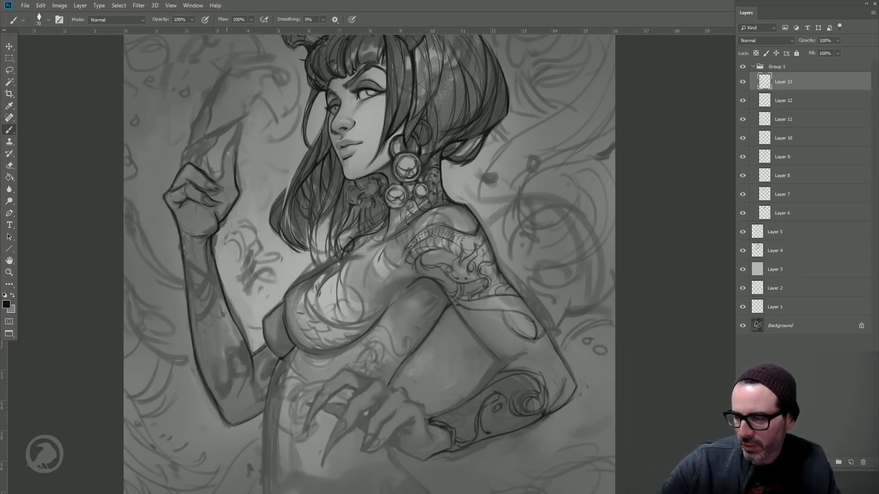
- Outline the raised hand's two extended fingers and their long pointed nails with a size 60 brush
{"action": "key", "text": "bracketleft"}
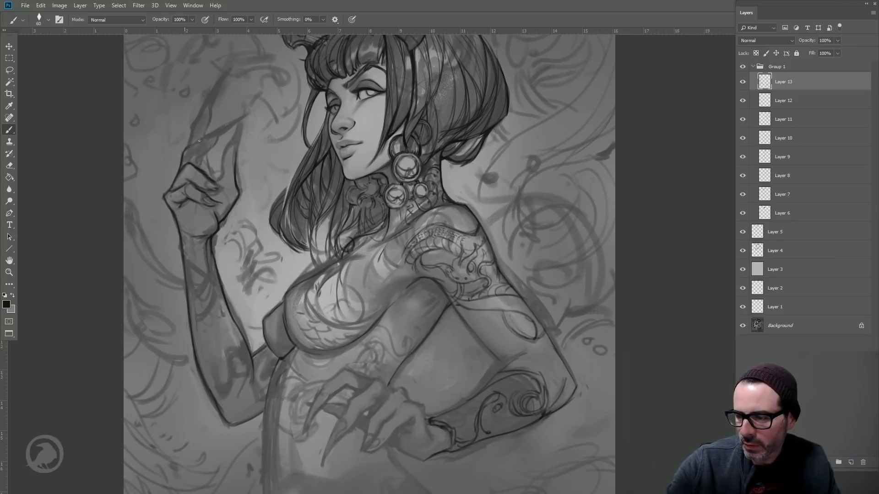
{"action": "mouse_move", "coordinate": [185, 149]}
{"action": "left_mouse_down"}
{"action": "mouse_move", "coordinate": [215, 143]}
{"action": "mouse_move", "coordinate": [198, 143]}
{"action": "mouse_move", "coordinate": [217, 131]}
{"action": "mouse_move", "coordinate": [205, 136]}
{"action": "mouse_move", "coordinate": [254, 110]}
{"action": "mouse_move", "coordinate": [206, 140]}
{"action": "mouse_move", "coordinate": [233, 122]}
{"action": "left_mouse_up"}
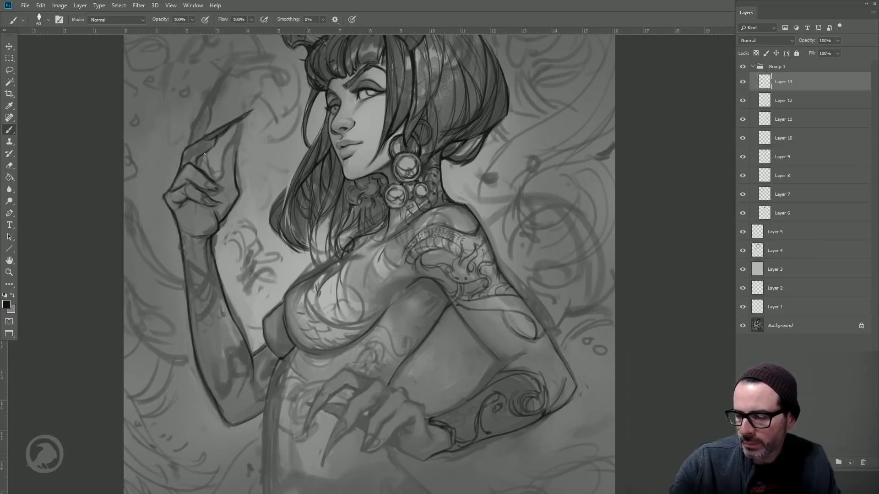
{"action": "mouse_move", "coordinate": [194, 127]}
{"action": "left_mouse_down"}
{"action": "mouse_move", "coordinate": [208, 104]}
{"action": "mouse_move", "coordinate": [204, 131]}
{"action": "mouse_move", "coordinate": [204, 115]}
{"action": "mouse_move", "coordinate": [192, 129]}
{"action": "mouse_move", "coordinate": [233, 69]}
{"action": "mouse_move", "coordinate": [205, 114]}
{"action": "left_mouse_up"}
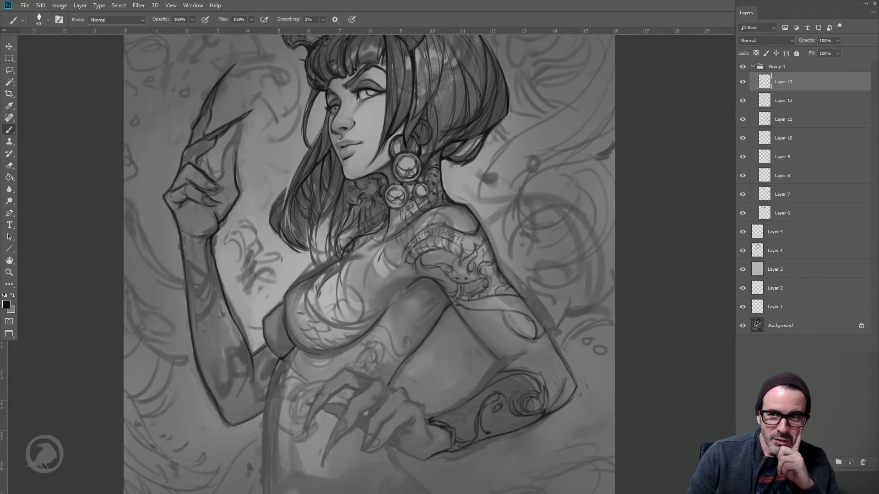
{"action": "left_click", "coordinate": [9, 58]}
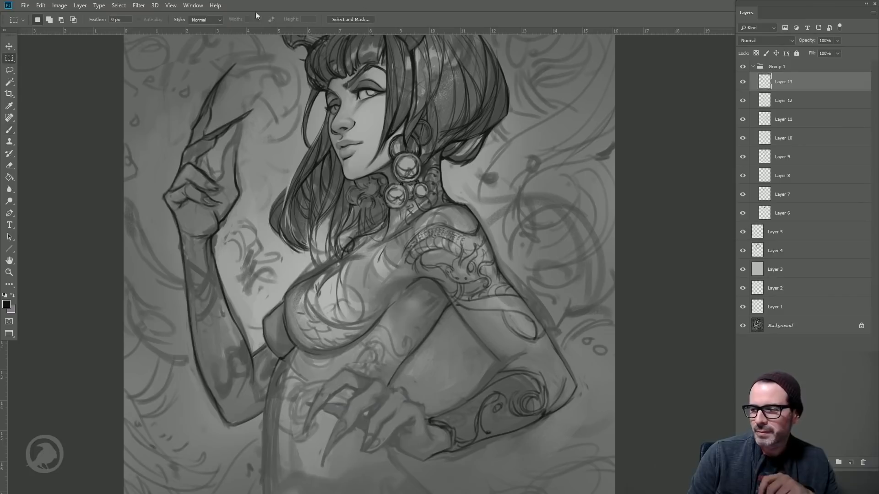
{"action": "left_click", "coordinate": [10, 131]}
{"action": "left_click_drag", "start_coordinate": [387, 209], "coordinate": [383, 187]}
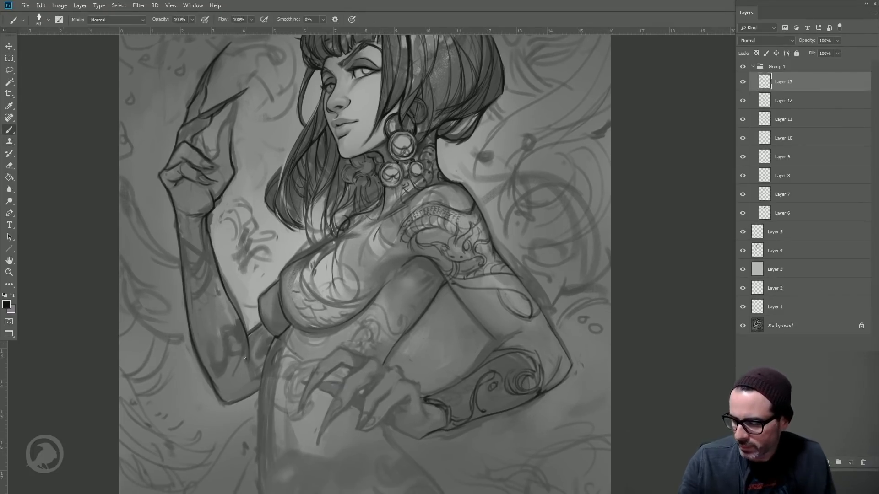
{"action": "scroll", "coordinate": [325, 288], "scroll_direction": "down", "scroll_amount": 3}
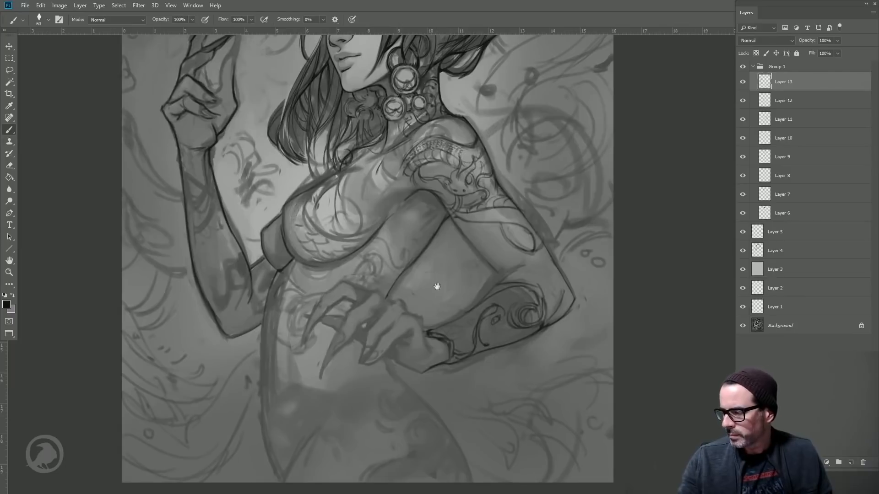
{"action": "left_click_drag", "start_coordinate": [435, 288], "coordinate": [370, 384]}
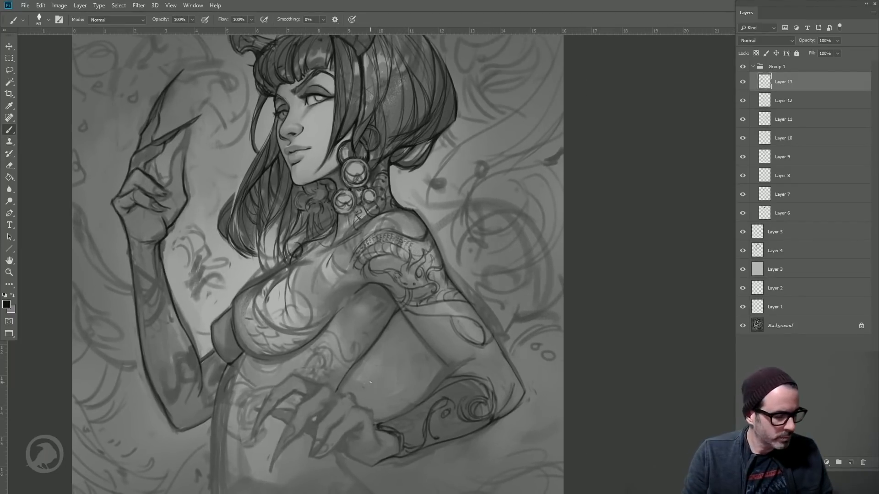
- Flip the canvas horizontally and darken the hair's crown contour up to the base of the large horn
{"action": "key", "text": "ctrl+shift+h"}
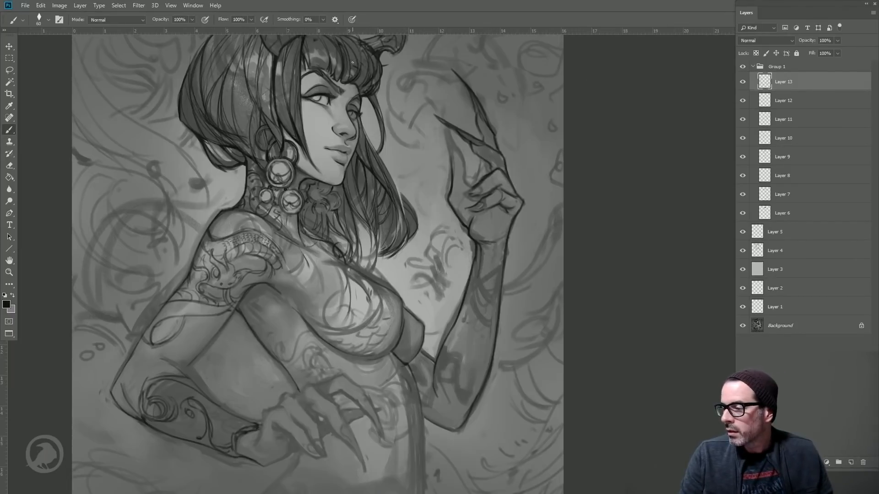
{"action": "left_click_drag", "start_coordinate": [322, 160], "coordinate": [356, 266]}
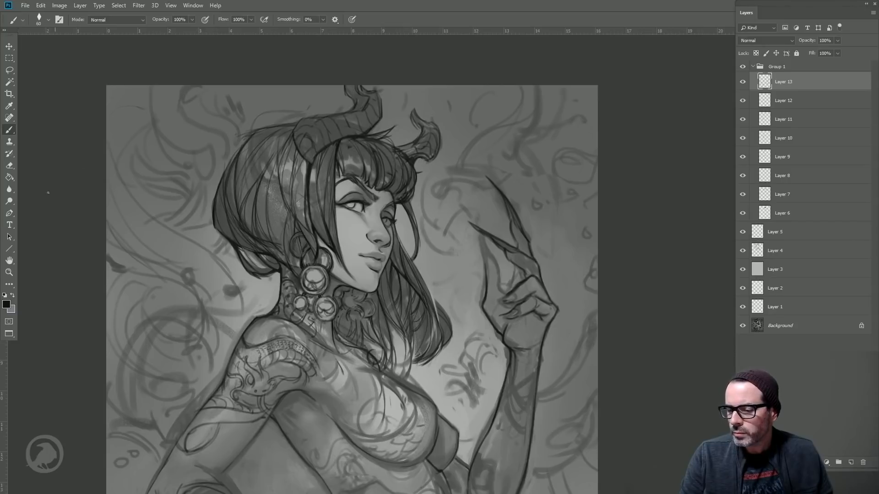
{"action": "key", "text": "z"}
{"action": "left_click", "coordinate": [47, 123]}
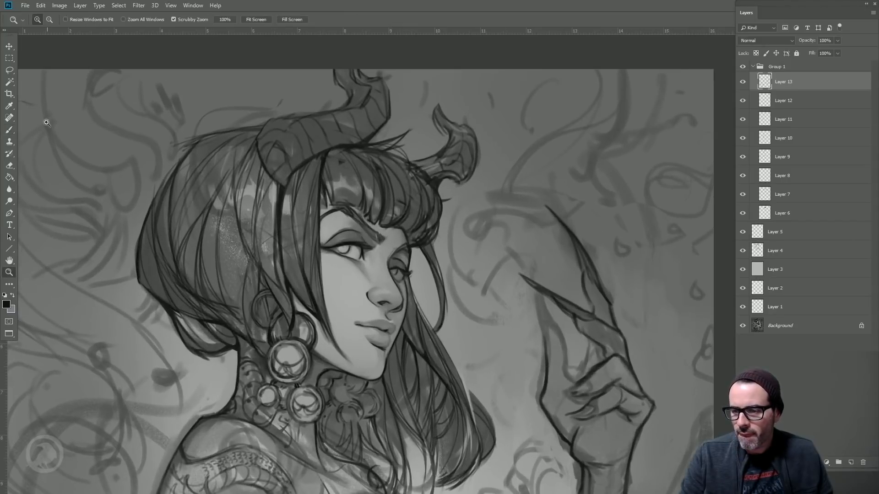
{"action": "left_click_drag", "start_coordinate": [289, 256], "coordinate": [305, 254]}
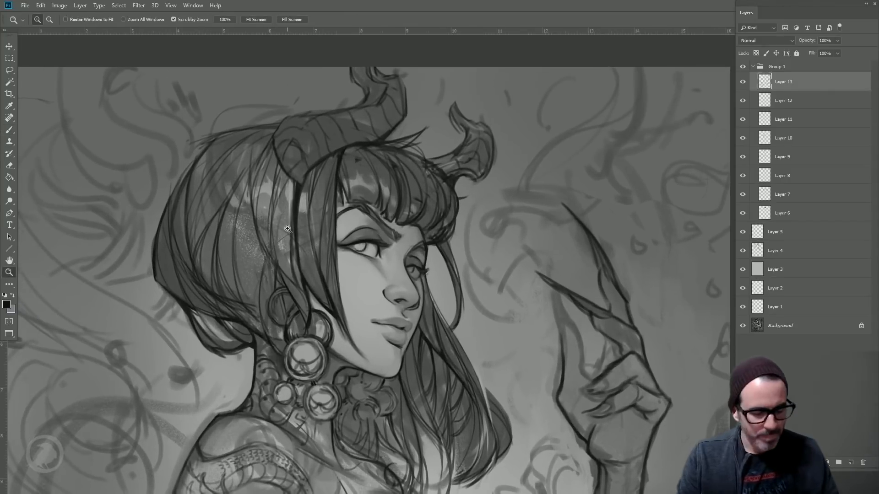
{"action": "left_click", "coordinate": [9, 130]}
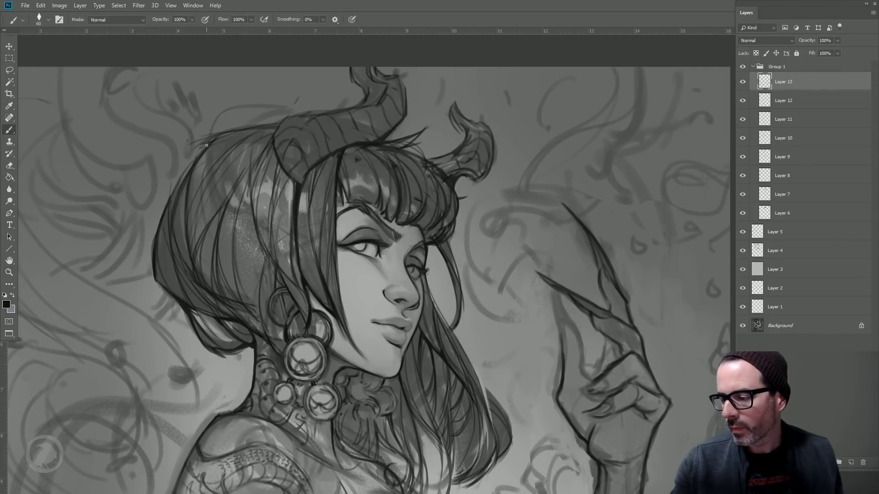
{"action": "mouse_move", "coordinate": [207, 145]}
{"action": "left_mouse_down"}
{"action": "mouse_move", "coordinate": [196, 156]}
{"action": "mouse_move", "coordinate": [224, 135]}
{"action": "mouse_move", "coordinate": [378, 104]}
{"action": "mouse_move", "coordinate": [364, 102]}
{"action": "left_mouse_up"}
- Darken the outlines of both horns up to their tips with the brush reduced to size 50
{"action": "key", "text": "["}
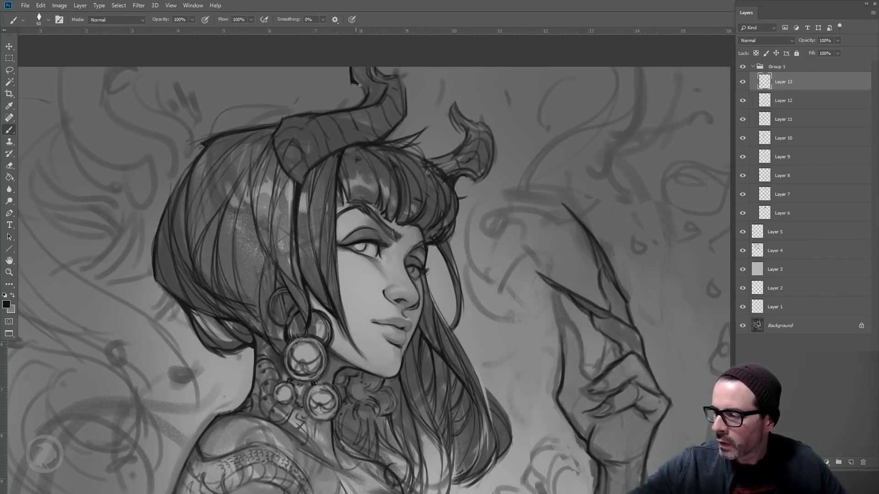
{"action": "left_click_drag", "start_coordinate": [352, 83], "coordinate": [362, 104]}
{"action": "mouse_move", "coordinate": [376, 67]}
{"action": "left_mouse_down"}
{"action": "mouse_move", "coordinate": [452, 115]}
{"action": "mouse_move", "coordinate": [466, 145]}
{"action": "left_mouse_up"}
{"action": "mouse_move", "coordinate": [458, 92]}
{"action": "left_mouse_down"}
{"action": "mouse_move", "coordinate": [457, 119]}
{"action": "mouse_move", "coordinate": [457, 95]}
{"action": "mouse_move", "coordinate": [475, 125]}
{"action": "mouse_move", "coordinate": [463, 114]}
{"action": "mouse_move", "coordinate": [489, 127]}
{"action": "mouse_move", "coordinate": [492, 167]}
{"action": "mouse_move", "coordinate": [494, 140]}
{"action": "mouse_move", "coordinate": [491, 173]}
{"action": "left_mouse_up"}
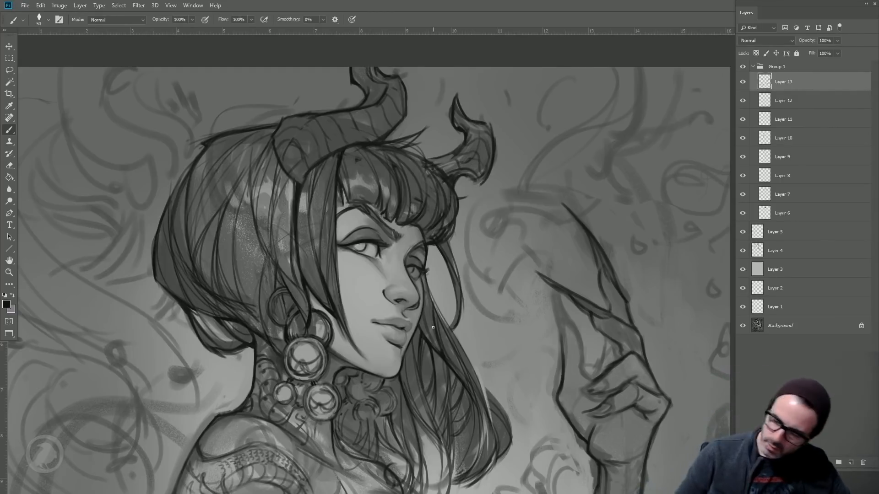
- Draw the front contour of the tattooed shoulder down towards the armpit with a size 45 brush
{"action": "left_click_drag", "start_coordinate": [473, 427], "coordinate": [459, 292]}
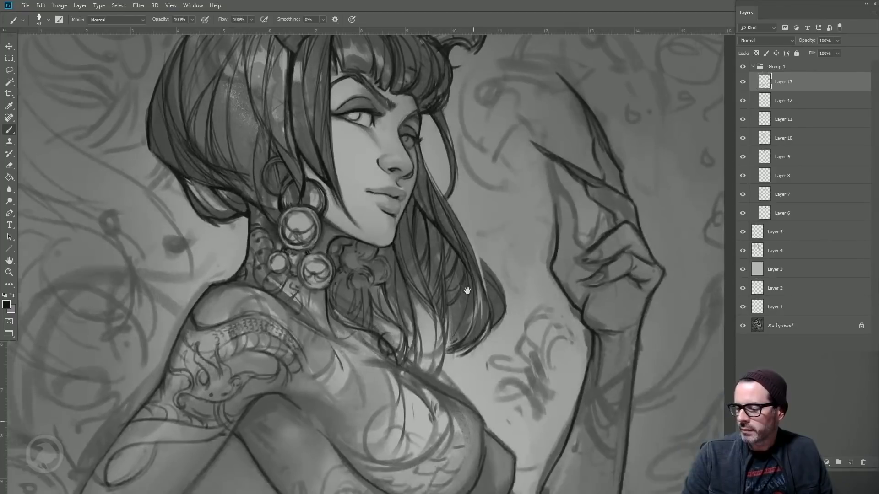
{"action": "key", "text": "bracketleft"}
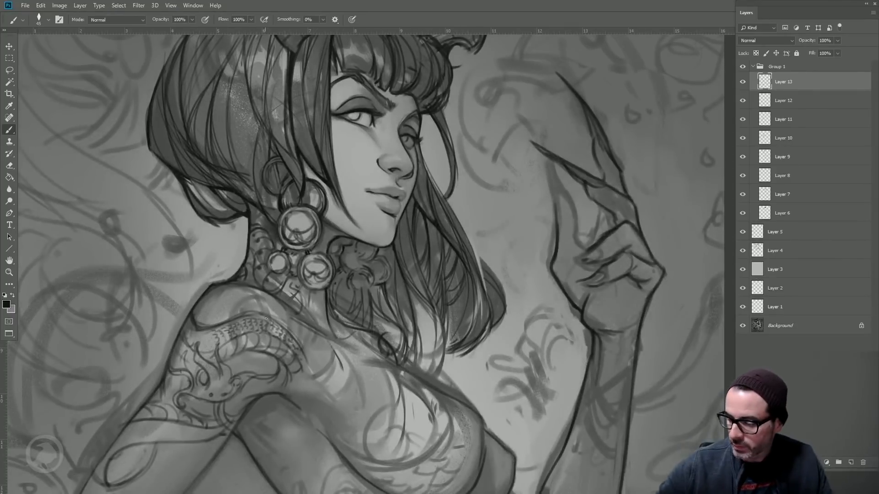
{"action": "mouse_move", "coordinate": [264, 313]}
{"action": "left_mouse_down"}
{"action": "mouse_move", "coordinate": [316, 370]}
{"action": "mouse_move", "coordinate": [314, 387]}
{"action": "mouse_move", "coordinate": [303, 385]}
{"action": "mouse_move", "coordinate": [315, 392]}
{"action": "mouse_move", "coordinate": [315, 381]}
{"action": "mouse_move", "coordinate": [316, 404]}
{"action": "left_mouse_up"}
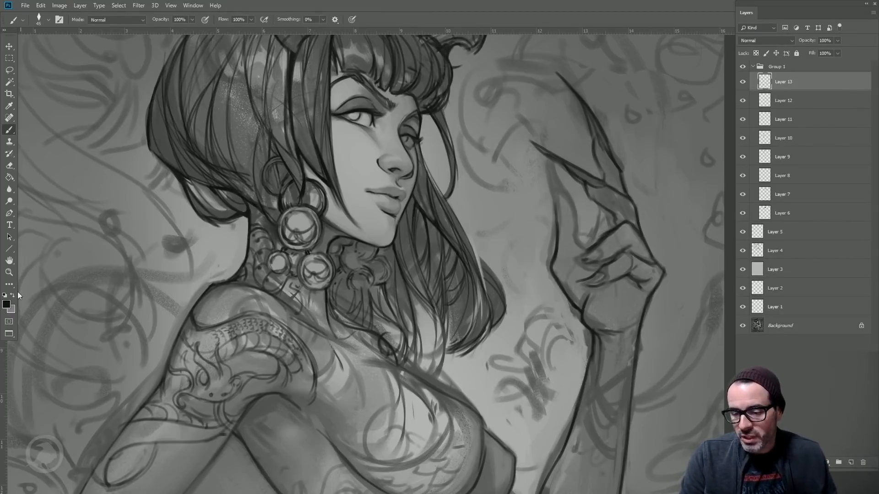
- Check the whole mirrored figure, and flip the canvas horizontally back to its original orientation
{"action": "key", "text": "z"}
{"action": "left_click_drag", "start_coordinate": [231, 258], "coordinate": [143, 219]}
{"action": "left_click_drag", "start_coordinate": [290, 364], "coordinate": [271, 290]}
{"action": "left_click_drag", "start_coordinate": [250, 213], "coordinate": [253, 264]}
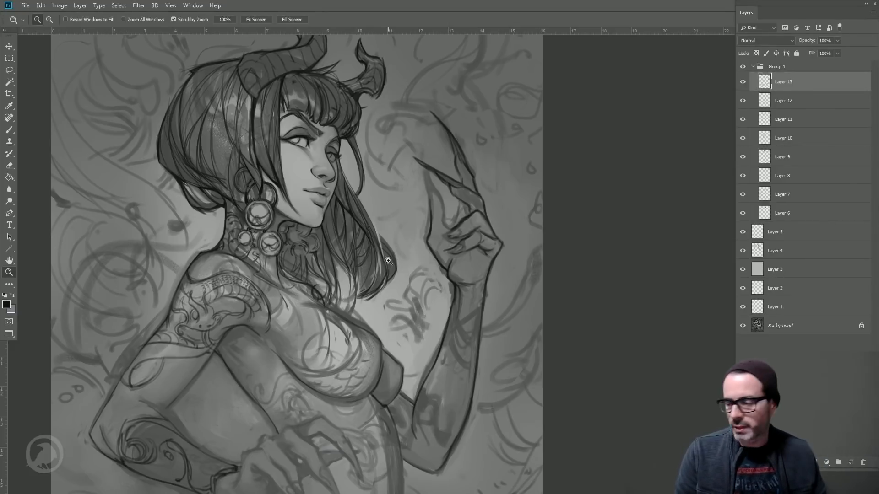
{"action": "left_click", "coordinate": [311, 211], "text": "alt"}
{"action": "left_click", "coordinate": [345, 265]}
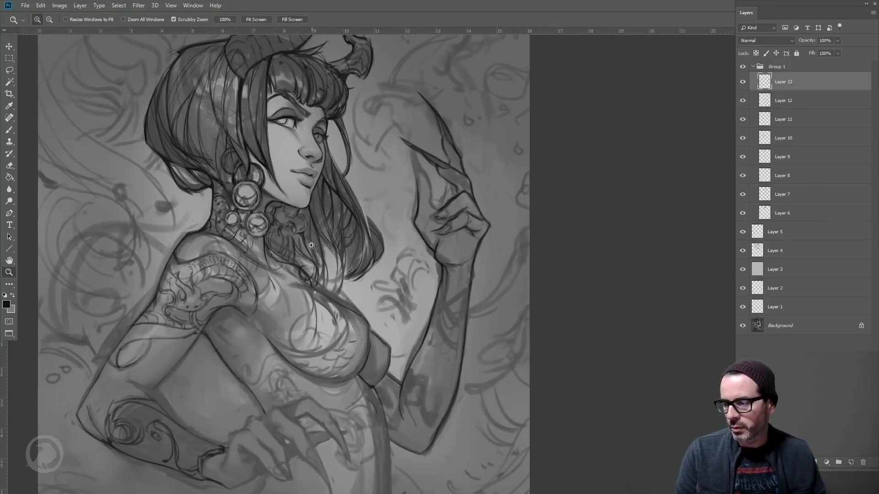
{"action": "key", "text": "ctrl+shift+h"}
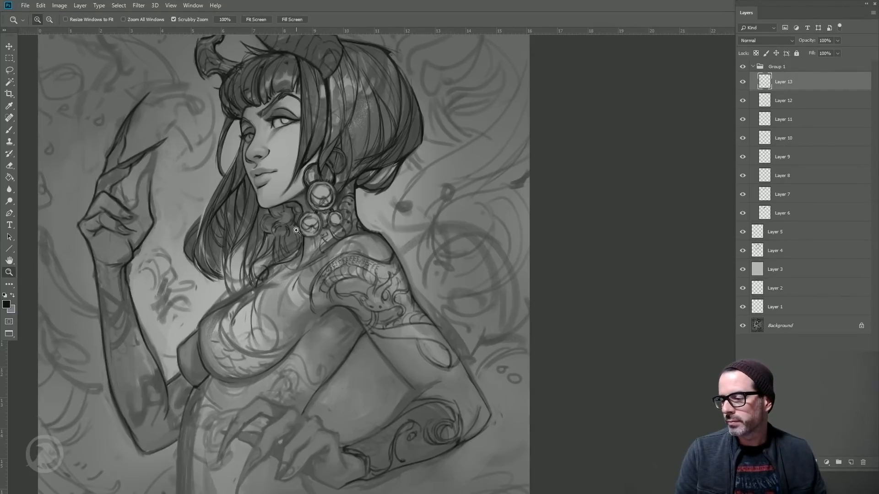
- Brush a darker contour along the front of the torso, from under the breast down the belly
{"action": "left_click_drag", "start_coordinate": [321, 284], "coordinate": [291, 129]}
{"action": "left_click", "coordinate": [10, 131]}
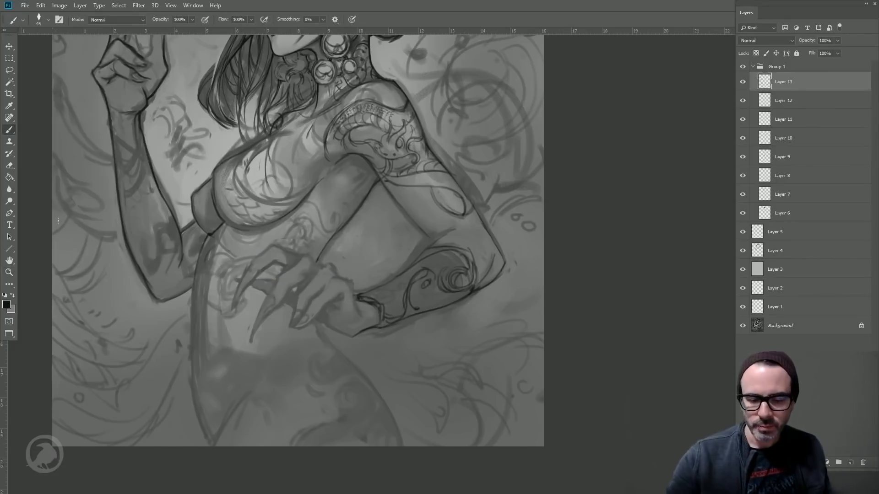
{"action": "mouse_move", "coordinate": [220, 230]}
{"action": "left_mouse_down"}
{"action": "mouse_move", "coordinate": [238, 224]}
{"action": "mouse_move", "coordinate": [216, 351]}
{"action": "left_mouse_up"}
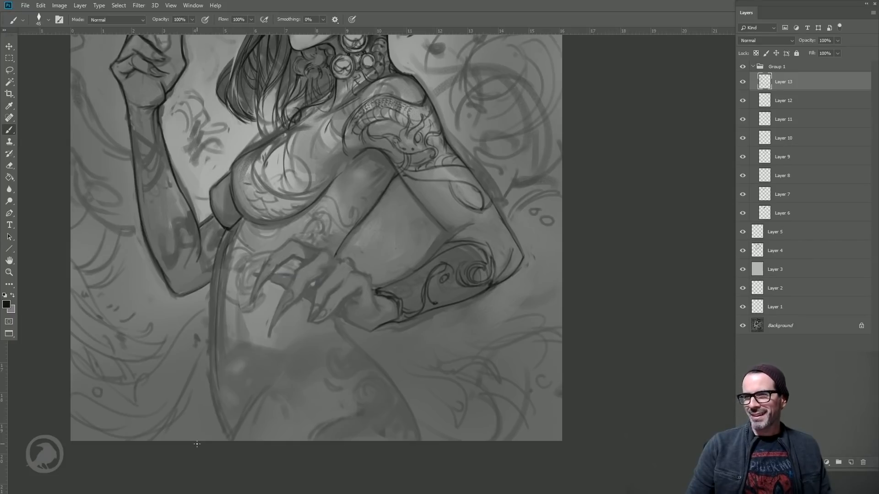
{"action": "left_click_drag", "start_coordinate": [274, 149], "coordinate": [267, 205]}
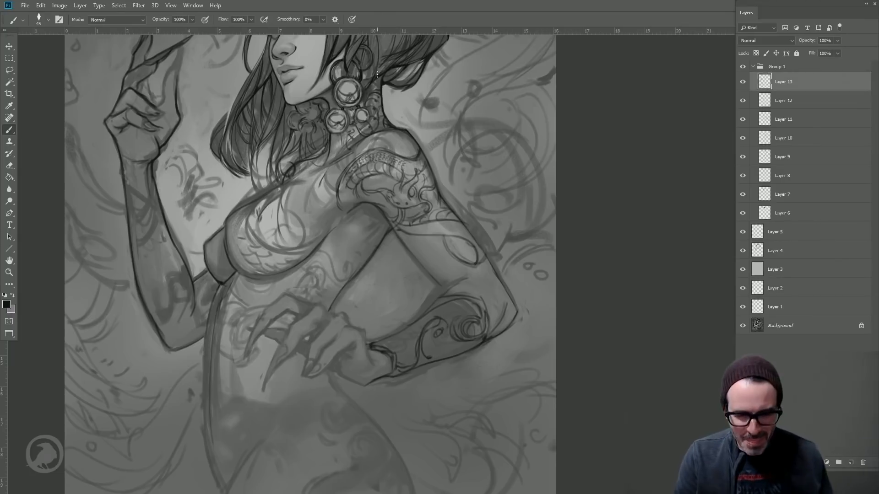
{"action": "left_click_drag", "start_coordinate": [370, 38], "coordinate": [373, 15]}
{"action": "left_click_drag", "start_coordinate": [325, 36], "coordinate": [324, 27]}
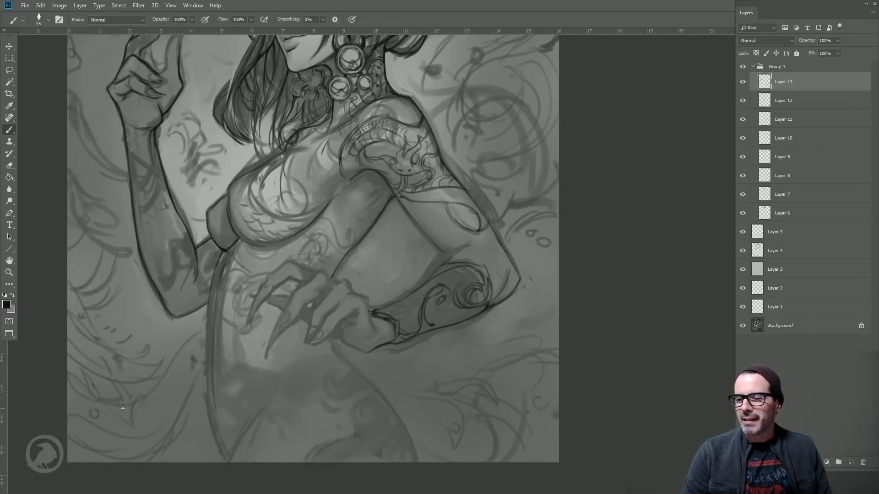
{"action": "left_click", "coordinate": [10, 57]}
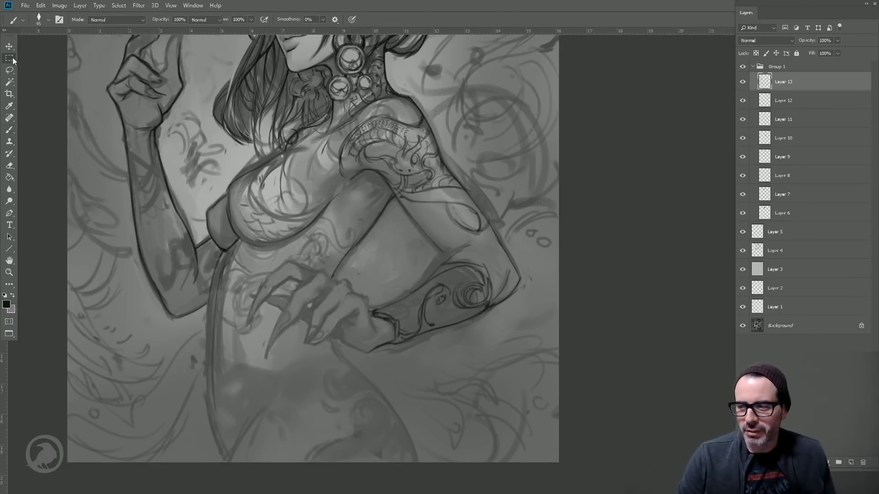
{"action": "mouse_move", "coordinate": [451, 173]}
{"action": "left_mouse_down"}
{"action": "mouse_move", "coordinate": [438, 247]}
{"action": "mouse_move", "coordinate": [417, 294]}
{"action": "mouse_move", "coordinate": [392, 284]}
{"action": "mouse_move", "coordinate": [392, 304]}
{"action": "left_mouse_up"}
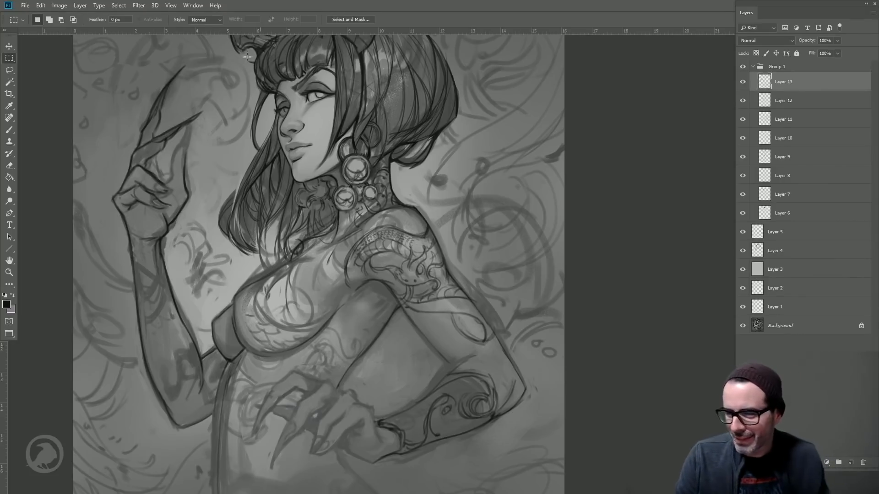
- Darken the contour of the raised hand's thumb from its tip towards the palm with a size 60 brush
{"action": "left_click", "coordinate": [10, 130]}
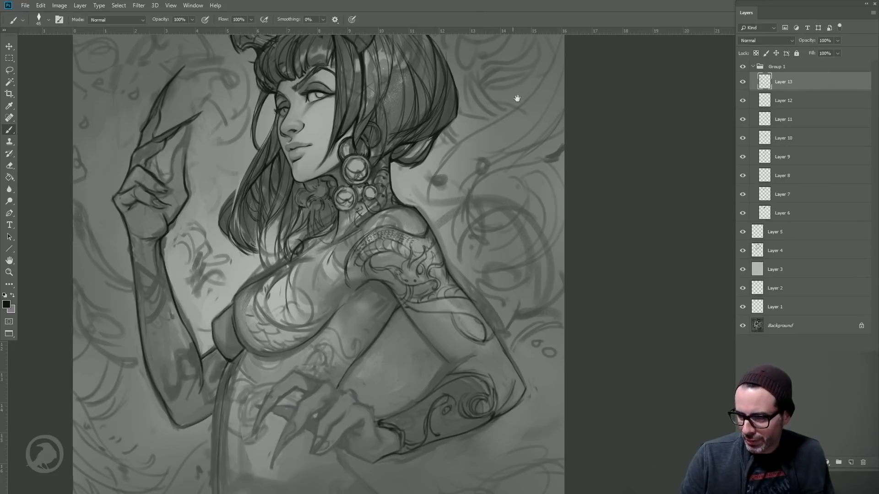
{"action": "mouse_move", "coordinate": [513, 107]}
{"action": "left_mouse_down"}
{"action": "mouse_move", "coordinate": [521, 83]}
{"action": "mouse_move", "coordinate": [504, 100]}
{"action": "left_mouse_up"}
{"action": "left_click_drag", "start_coordinate": [485, 140], "coordinate": [479, 128]}
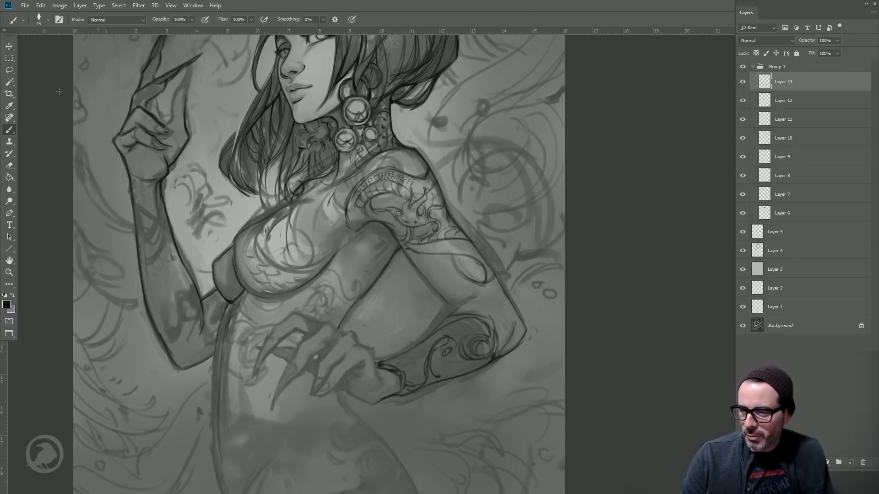
{"action": "left_click_drag", "start_coordinate": [76, 39], "coordinate": [95, 117]}
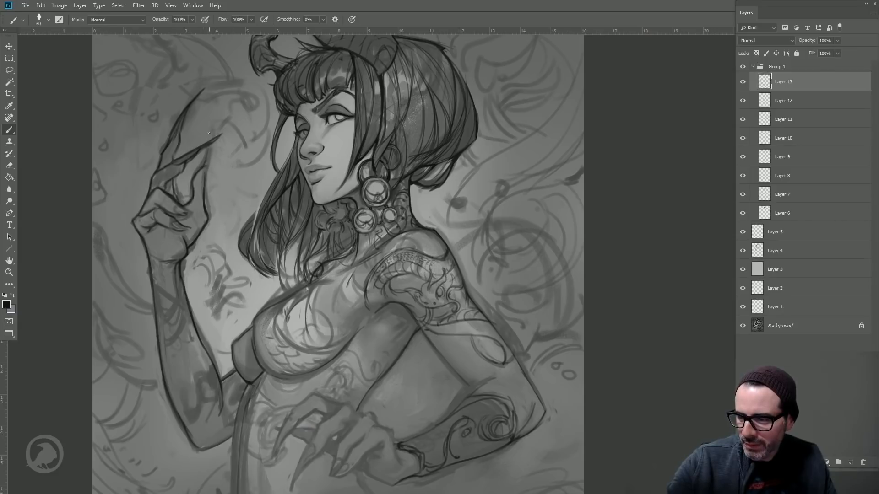
{"action": "left_click_drag", "start_coordinate": [209, 146], "coordinate": [206, 177]}
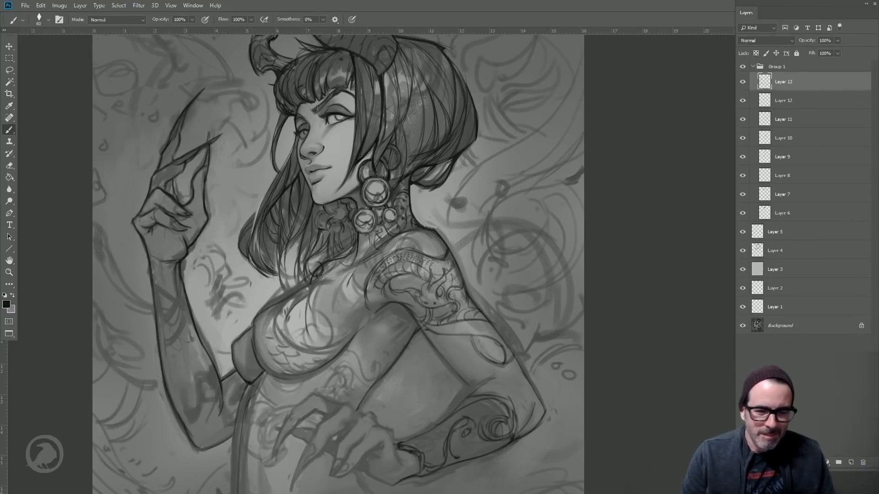
- Flip the canvas horizontally to mirror the figure and enlarge the head
{"action": "left_click_drag", "start_coordinate": [239, 404], "coordinate": [227, 461]}
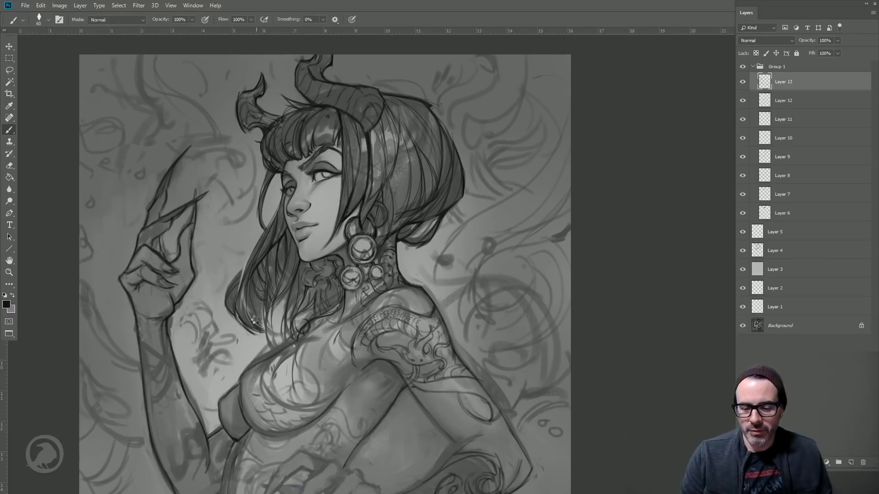
{"action": "key", "text": "ctrl+shift+h"}
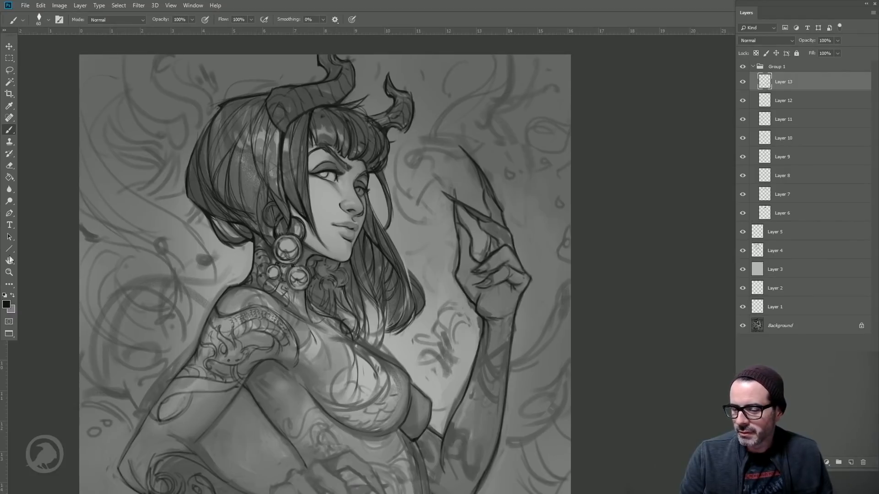
{"action": "left_click", "coordinate": [9, 272]}
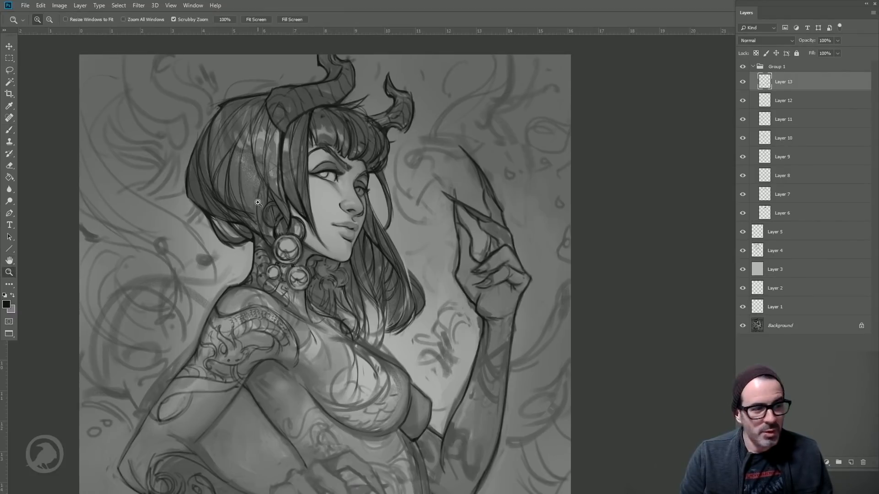
{"action": "left_click", "coordinate": [331, 157]}
{"action": "left_click_drag", "start_coordinate": [125, 126], "coordinate": [130, 169]}
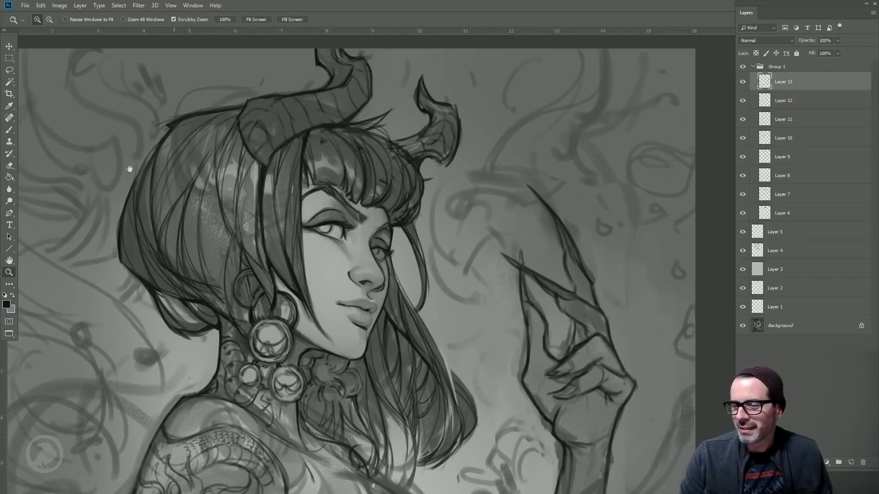
- Brush fine dark strands into the highlighted side hair above the earring, using a brush size of about 35
{"action": "left_click", "coordinate": [10, 129]}
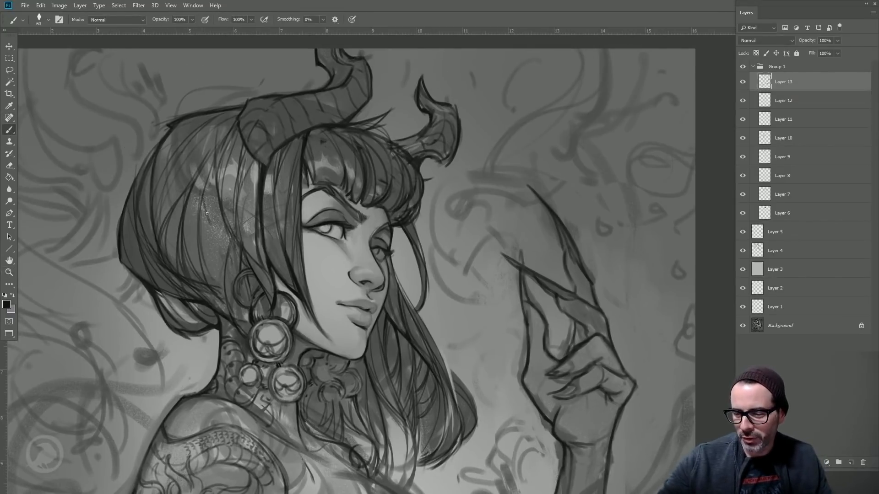
{"action": "key", "text": "bracketleft"}
{"action": "key", "text": "bracketleft"}
{"action": "mouse_move", "coordinate": [203, 194]}
{"action": "left_mouse_down"}
{"action": "mouse_move", "coordinate": [215, 234]}
{"action": "mouse_move", "coordinate": [204, 192]}
{"action": "mouse_move", "coordinate": [217, 242]}
{"action": "left_mouse_up"}
{"action": "left_click_drag", "start_coordinate": [207, 209], "coordinate": [228, 245]}
{"action": "key", "text": "bracketright"}
{"action": "left_click_drag", "start_coordinate": [216, 198], "coordinate": [229, 245]}
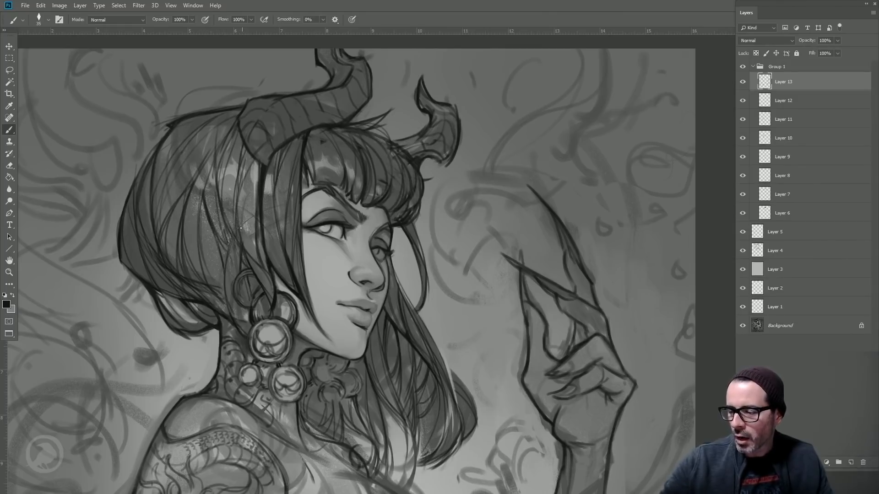
{"action": "left_click_drag", "start_coordinate": [239, 205], "coordinate": [240, 235]}
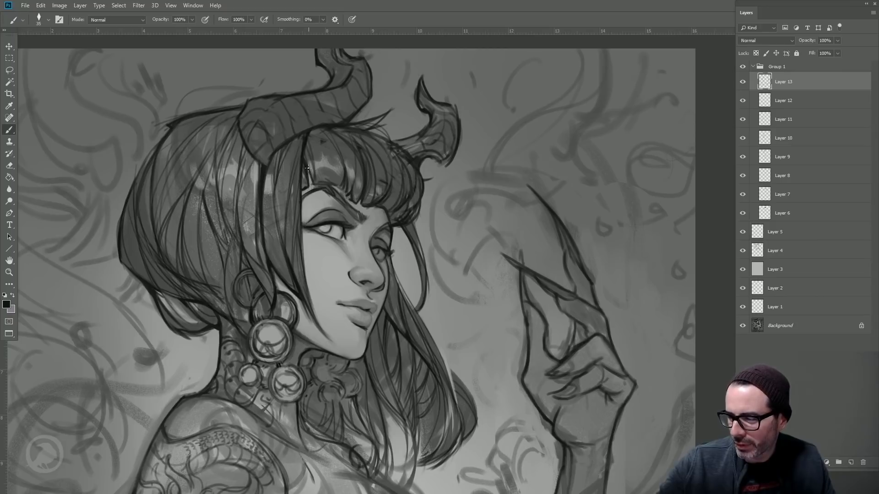
- Refine the tips of the fringe above the brow, alternating between sampled skin tone and sampled dark hair tones
{"action": "left_click_drag", "start_coordinate": [308, 168], "coordinate": [314, 186]}
{"action": "left_click", "coordinate": [360, 229], "text": "alt"}
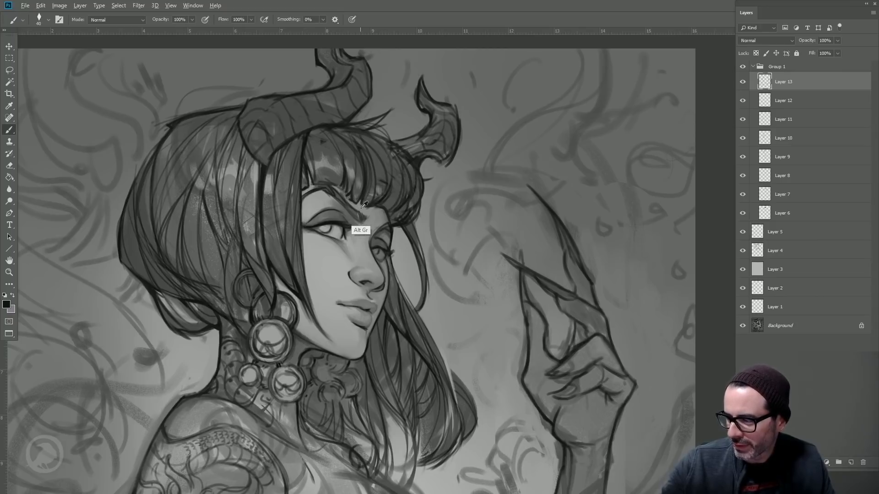
{"action": "left_click_drag", "start_coordinate": [347, 196], "coordinate": [345, 181]}
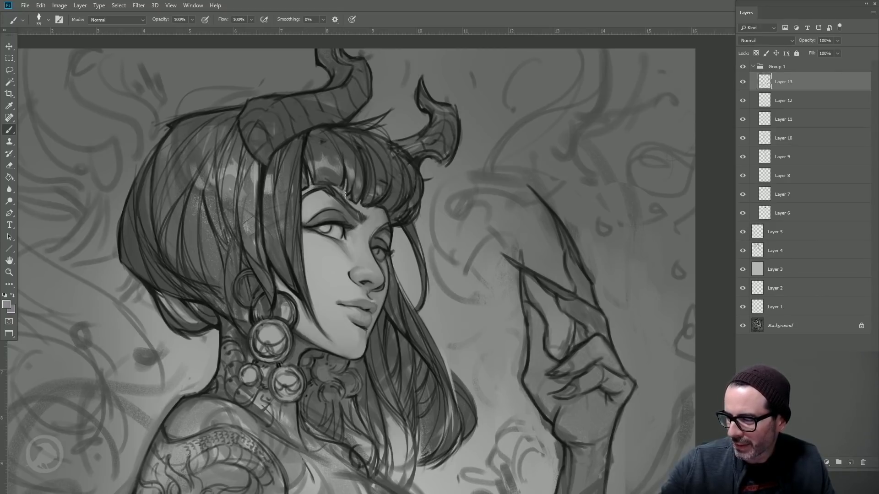
{"action": "left_click", "coordinate": [343, 183], "text": "alt"}
{"action": "key", "text": "bracketleft"}
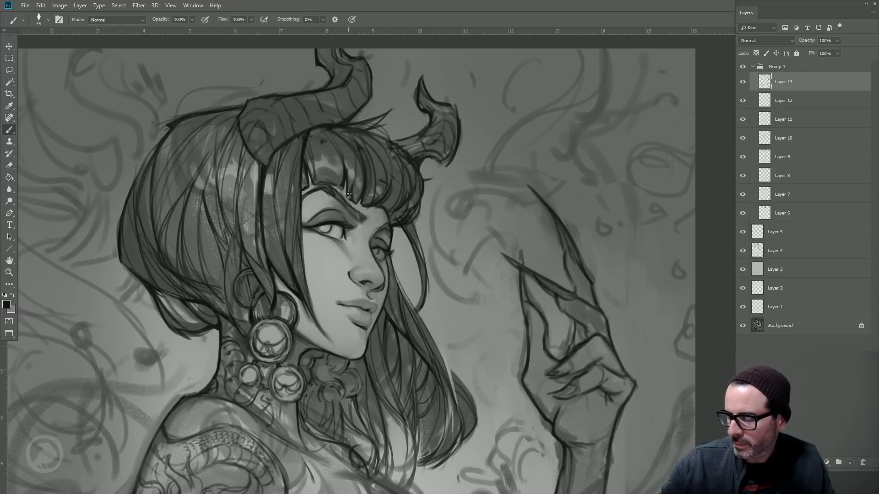
{"action": "left_click", "coordinate": [353, 181], "text": "alt"}
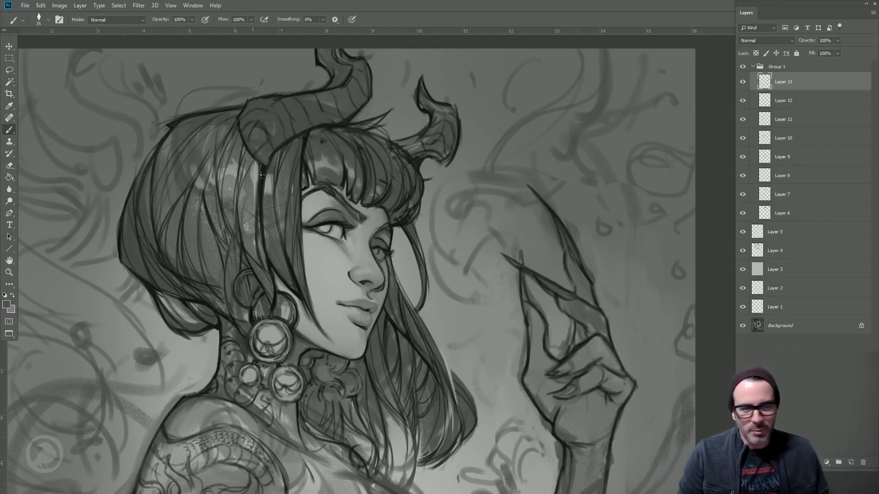
- Sample near-black from the hair strand under the large horn and set the brush size to 25
{"action": "left_click_drag", "start_coordinate": [270, 226], "coordinate": [295, 159]}
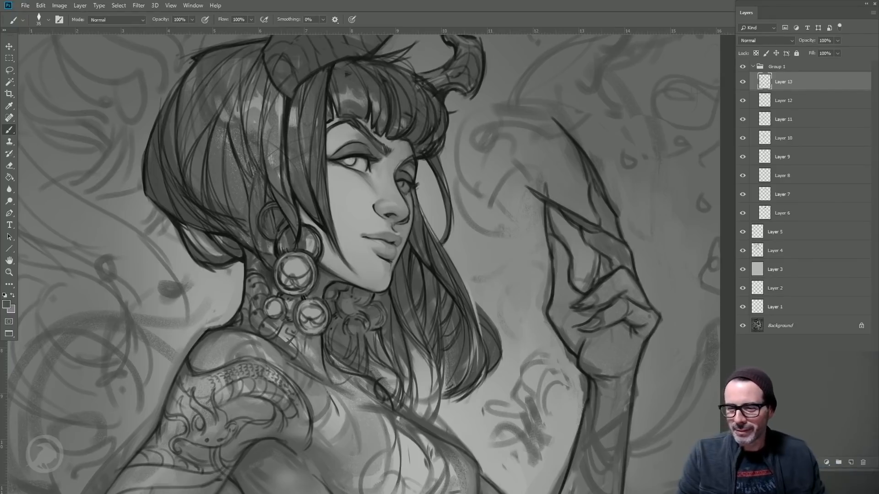
{"action": "left_click_drag", "start_coordinate": [281, 96], "coordinate": [273, 192]}
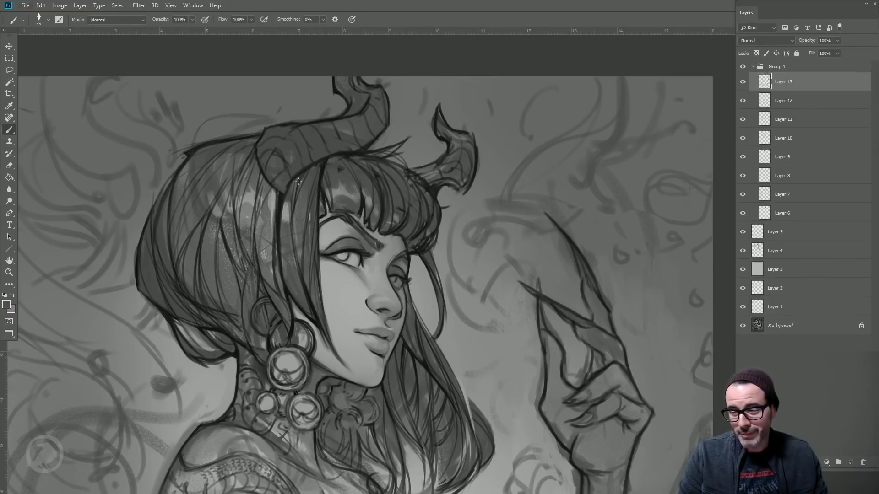
{"action": "left_click", "coordinate": [280, 201], "text": "alt"}
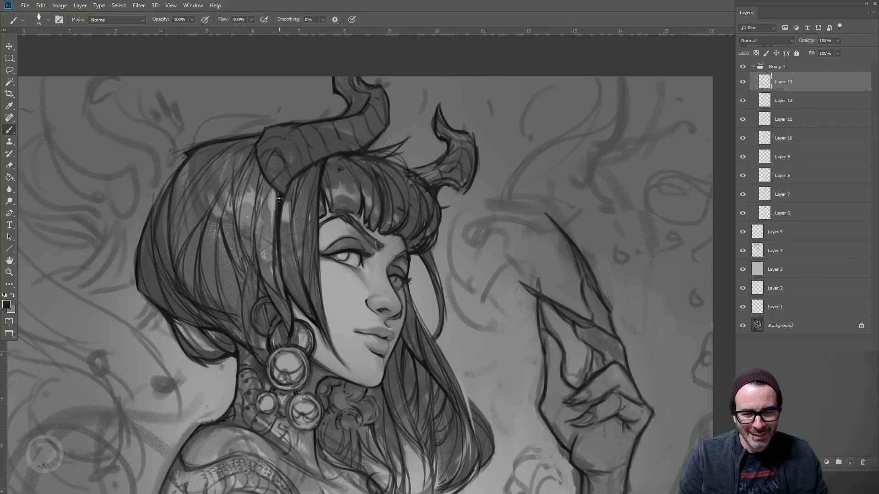
{"action": "left_click_drag", "start_coordinate": [300, 212], "coordinate": [290, 216]}
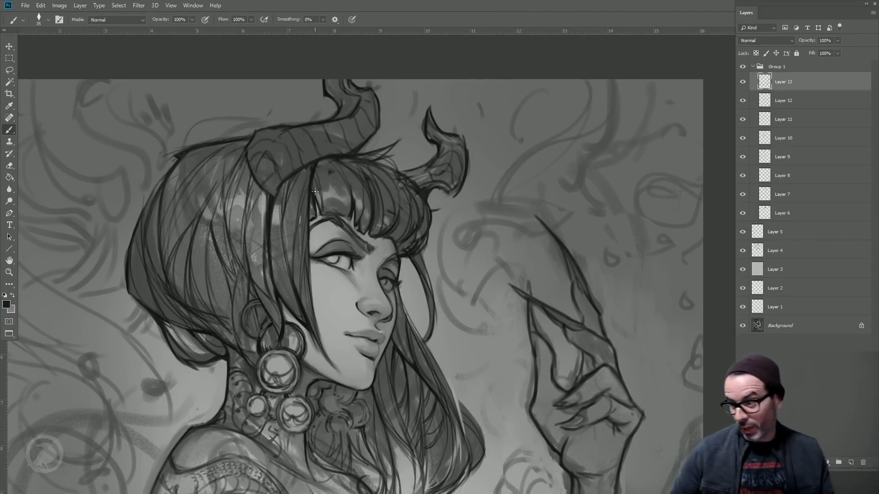
{"action": "key", "text": "bracketright"}
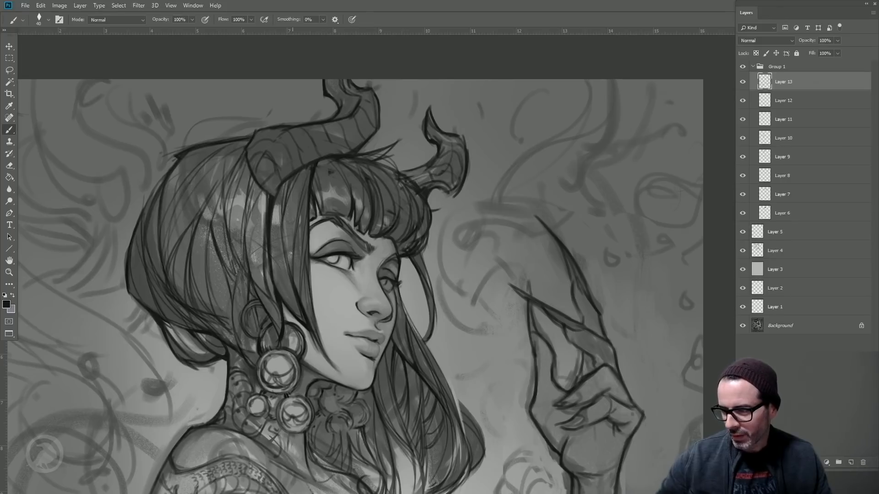
{"action": "key", "text": "bracketleft"}
{"action": "key", "text": "bracketleft"}
{"action": "key", "text": "bracketleft"}
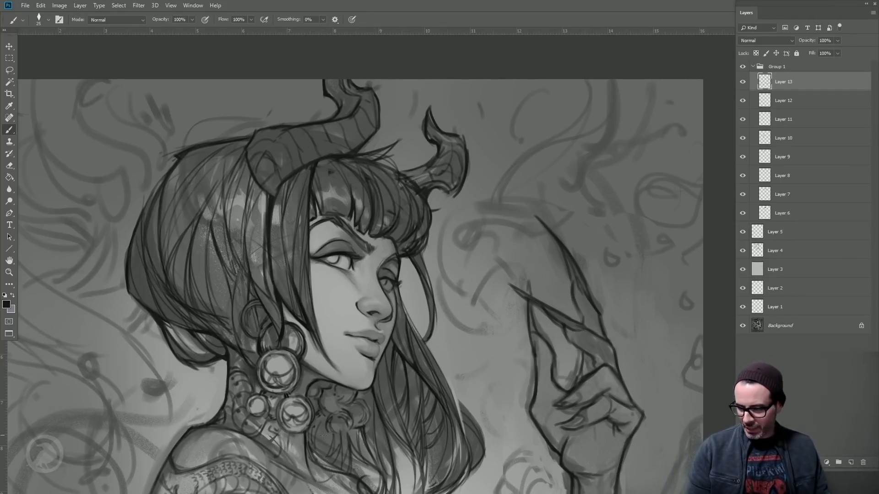
- Darken the inner contour of the bent tattooed arm from the upper arm past the elbow along the forearm with a size 60 brush
{"action": "left_click", "coordinate": [9, 272]}
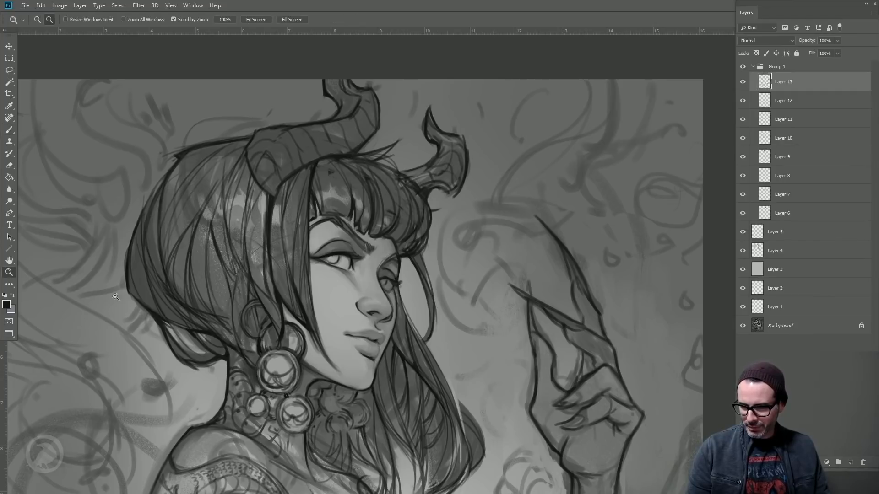
{"action": "left_click", "coordinate": [117, 296], "text": "alt"}
{"action": "left_click_drag", "start_coordinate": [237, 382], "coordinate": [253, 169]}
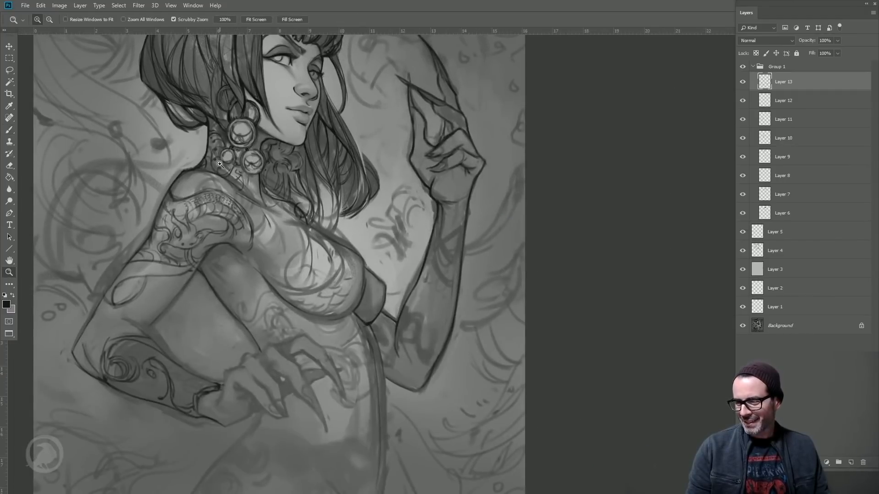
{"action": "left_click", "coordinate": [9, 131]}
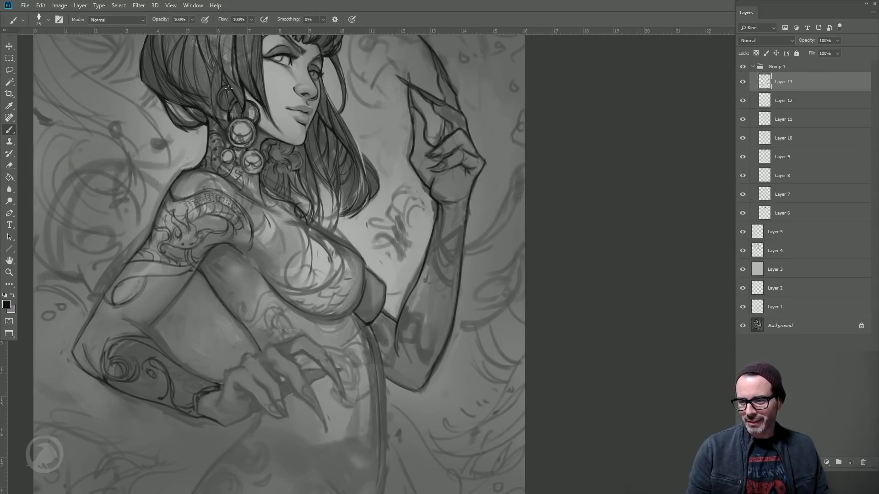
{"action": "left_click_drag", "start_coordinate": [320, 199], "coordinate": [342, 220]}
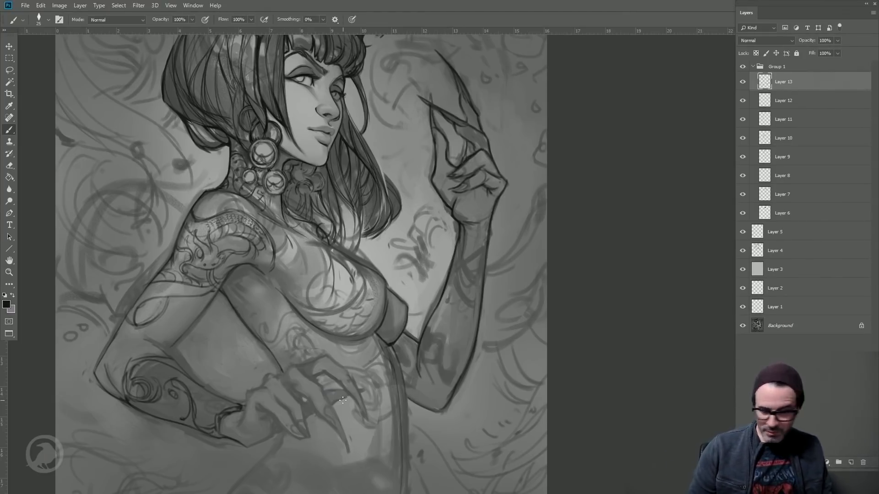
{"action": "left_click_drag", "start_coordinate": [316, 329], "coordinate": [341, 323]}
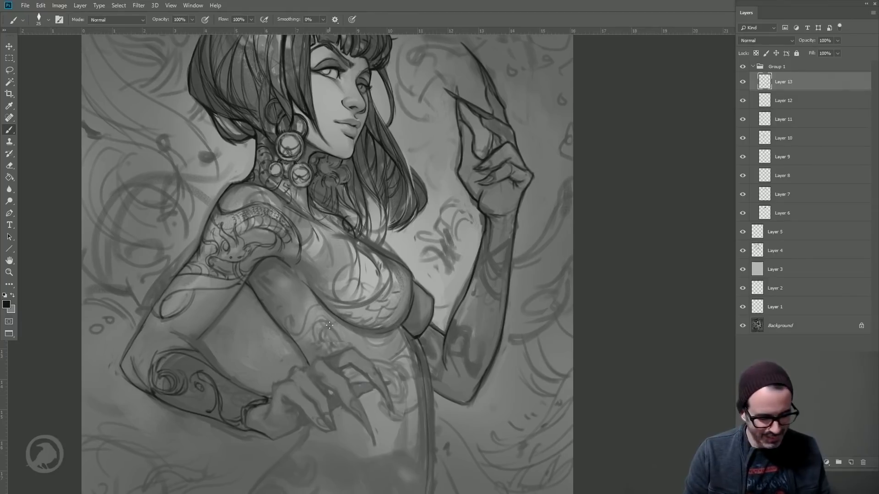
{"action": "key", "text": "]"}
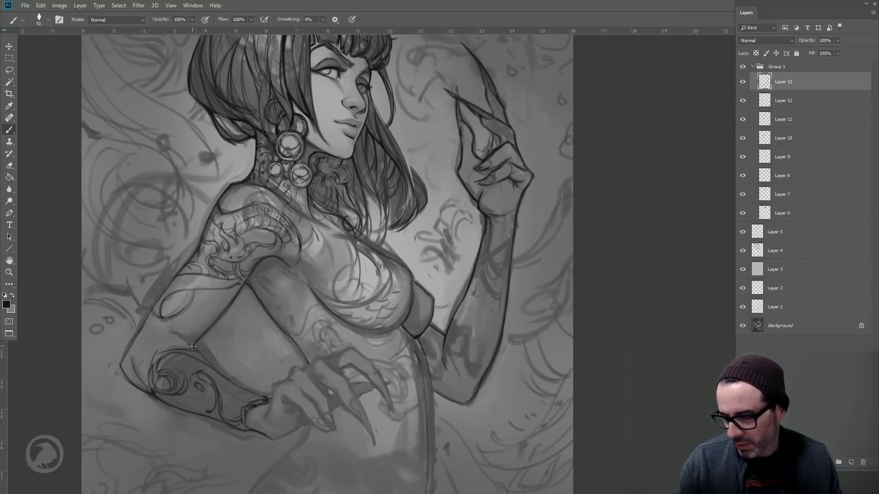
{"action": "key", "text": "bracketleft"}
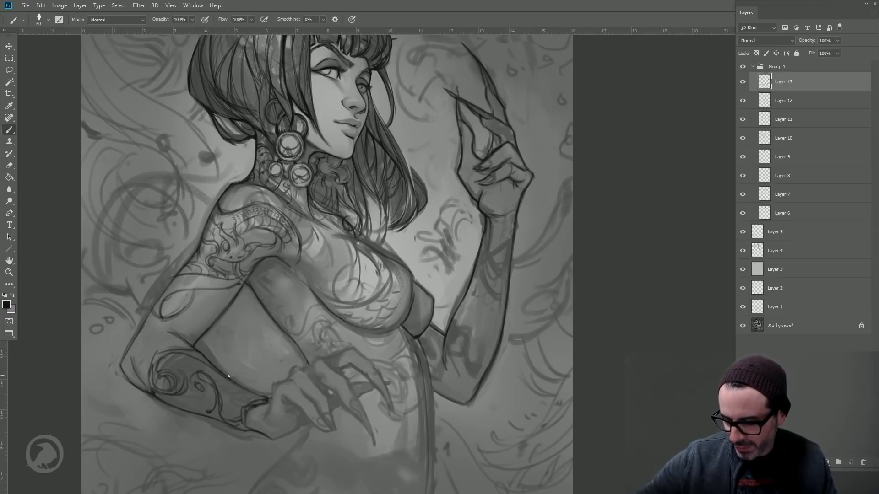
{"action": "key", "text": "bracketright"}
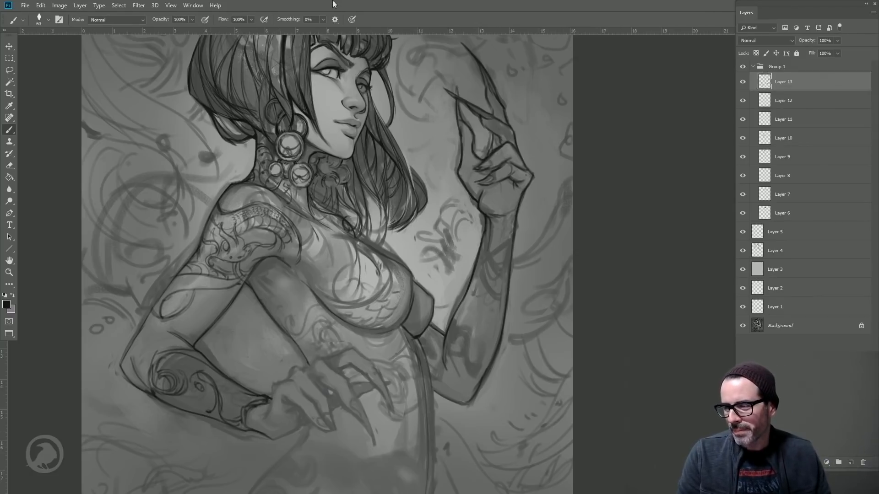
{"action": "left_click_drag", "start_coordinate": [322, 228], "coordinate": [329, 202]}
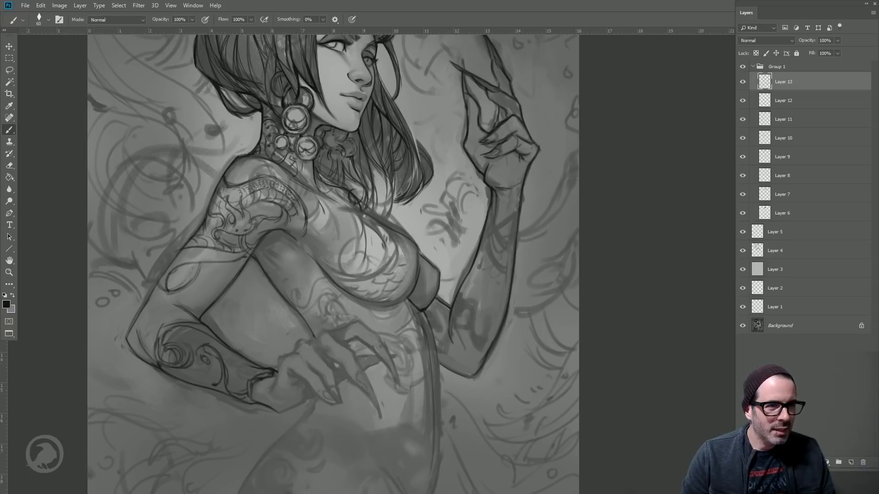
- Switch to the Chrome window and examine the fantasy party artwork, both as a whole and with the characters enlarged
{"action": "left_click_drag", "start_coordinate": [569, 18], "coordinate": [686, 67]}
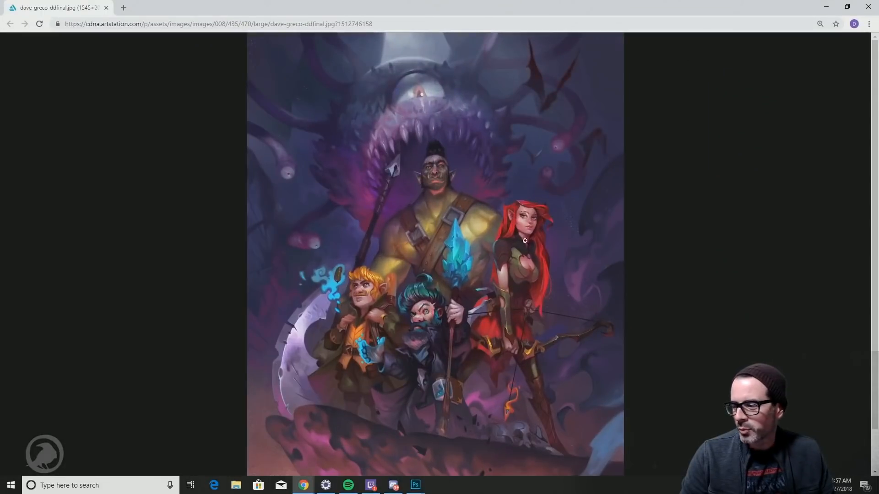
{"action": "left_click", "coordinate": [496, 241]}
{"action": "scroll", "coordinate": [525, 310], "scroll_direction": "up", "scroll_amount": 1}
{"action": "scroll", "coordinate": [526, 311], "scroll_direction": "up", "scroll_amount": 3}
{"action": "left_click", "coordinate": [508, 295]}
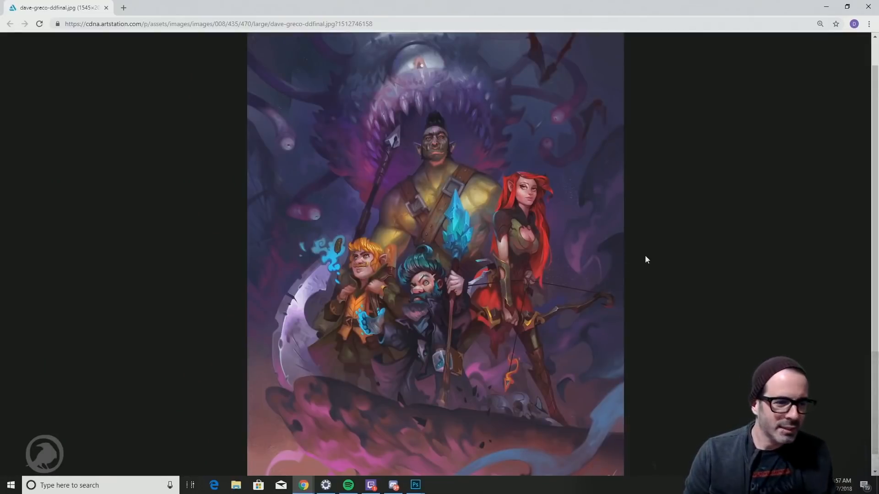
{"action": "scroll", "coordinate": [452, 157], "scroll_direction": "up", "scroll_amount": 1}
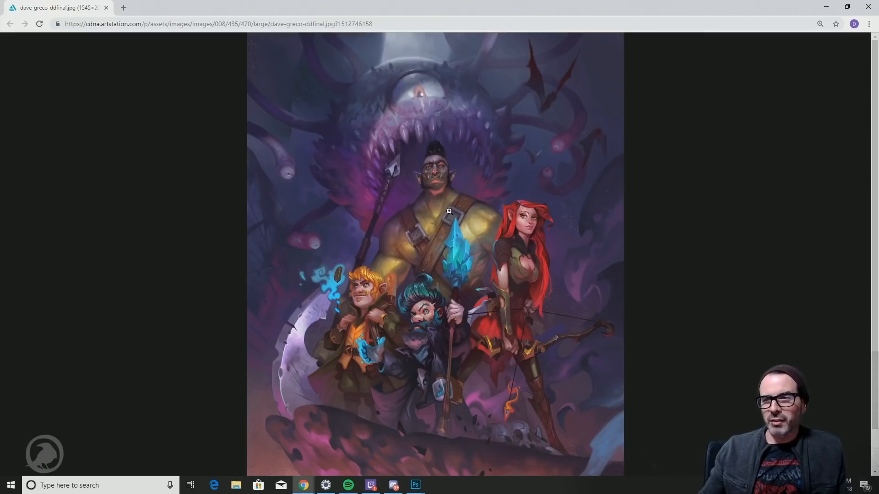
{"action": "scroll", "coordinate": [472, 214], "scroll_direction": "down", "scroll_amount": 1}
{"action": "scroll", "coordinate": [563, 221], "scroll_direction": "up", "scroll_amount": 1}
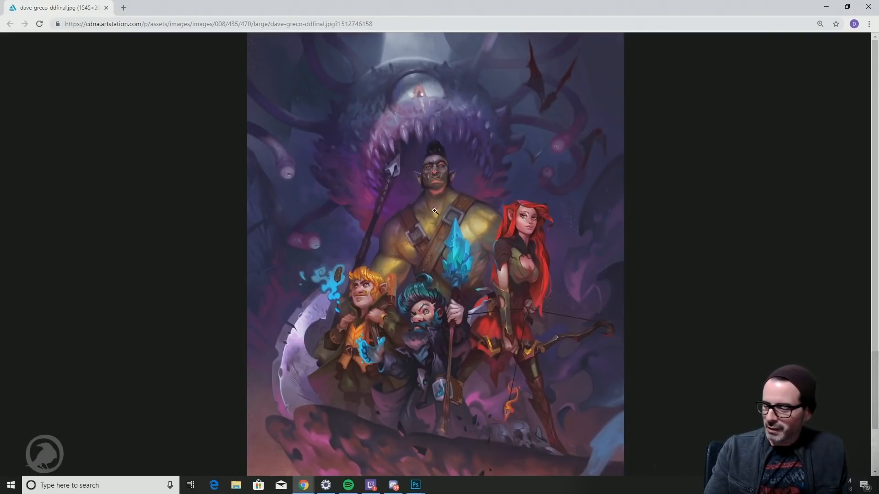
{"action": "left_click", "coordinate": [355, 292]}
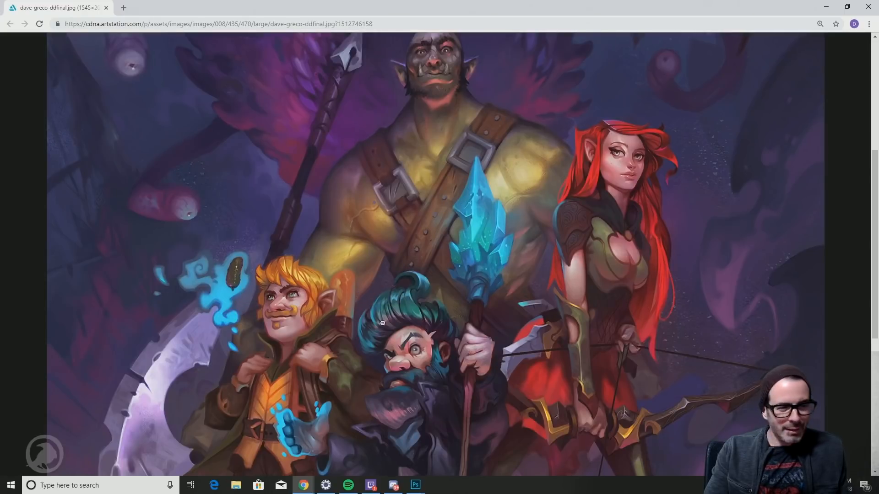
{"action": "scroll", "coordinate": [425, 322], "scroll_direction": "down", "scroll_amount": 2}
{"action": "scroll", "coordinate": [441, 320], "scroll_direction": "up", "scroll_amount": 2}
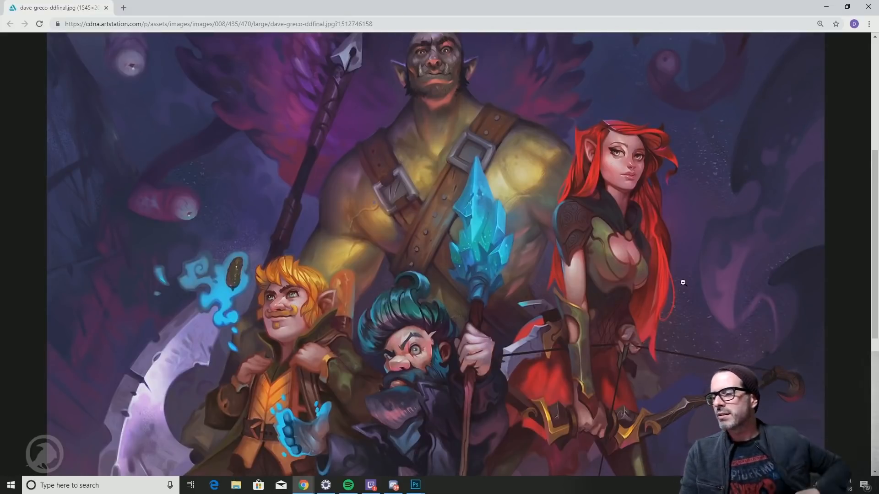
{"action": "left_click", "coordinate": [600, 287]}
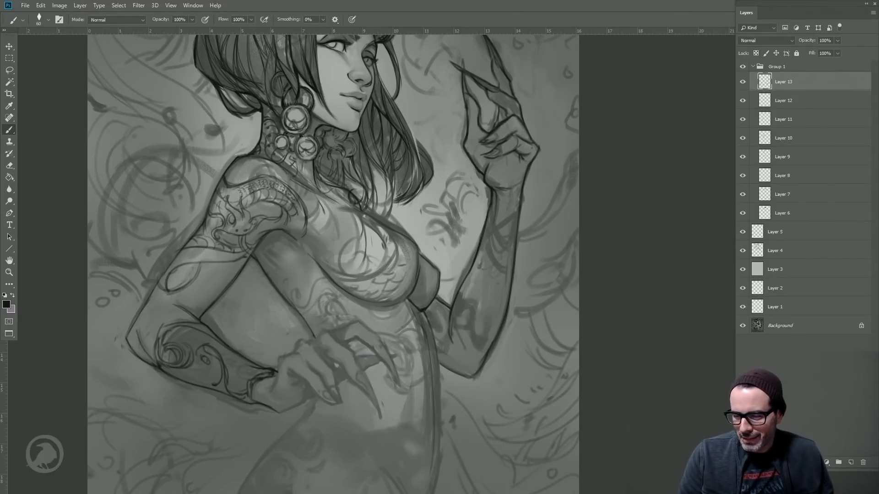
{"action": "left_click", "coordinate": [9, 273]}
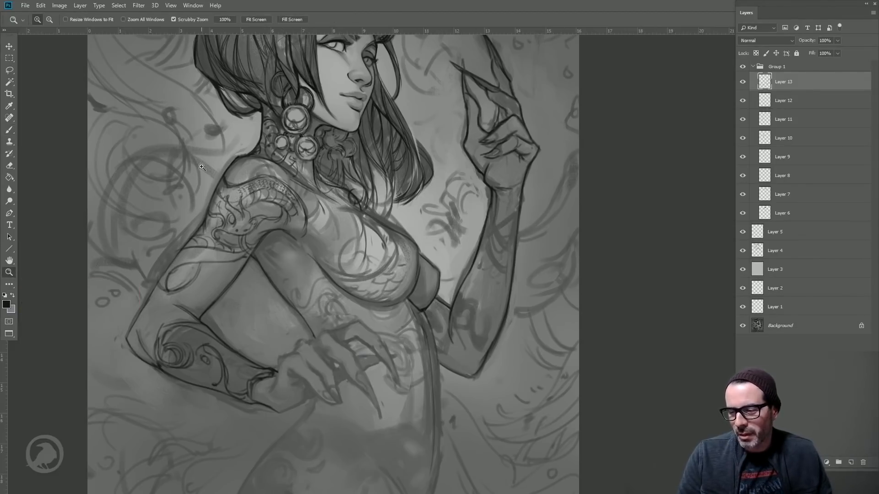
{"action": "left_click", "coordinate": [10, 130]}
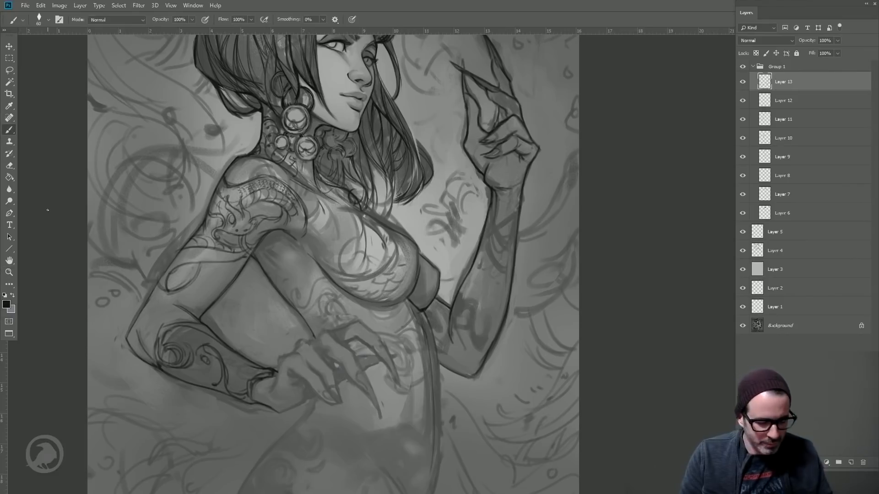
- Sample the skin tone and a near-black line tone, and darken the torso contour below the armpit with a size 60 brush
{"action": "left_click", "coordinate": [251, 258], "text": "alt"}
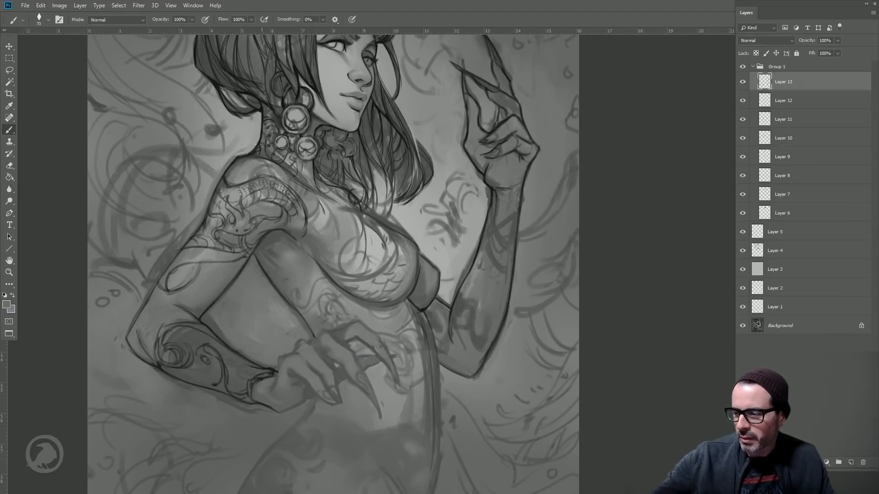
{"action": "left_click", "coordinate": [262, 109], "text": "alt"}
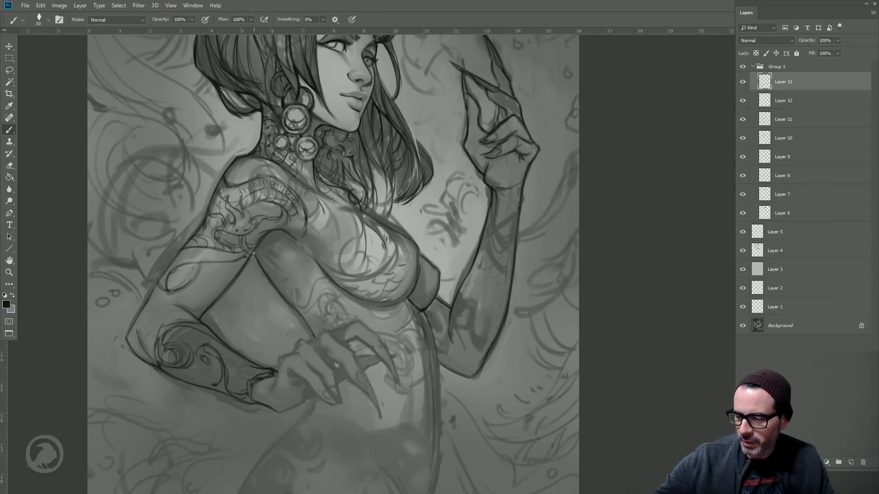
{"action": "key", "text": "bracketleft"}
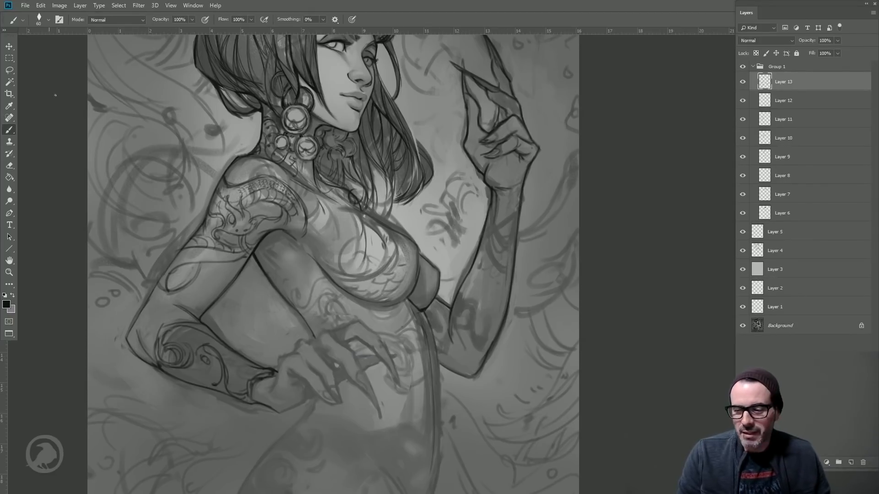
- Darken the outline of the leaf-shaped loop tattoo on the bent upper arm with a near-black brush of size 60 to 70
{"action": "left_click", "coordinate": [9, 59]}
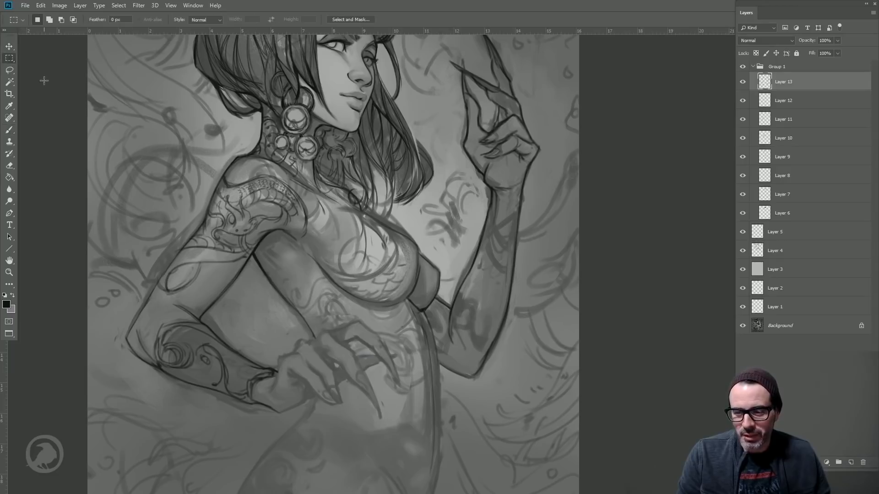
{"action": "left_click", "coordinate": [9, 272]}
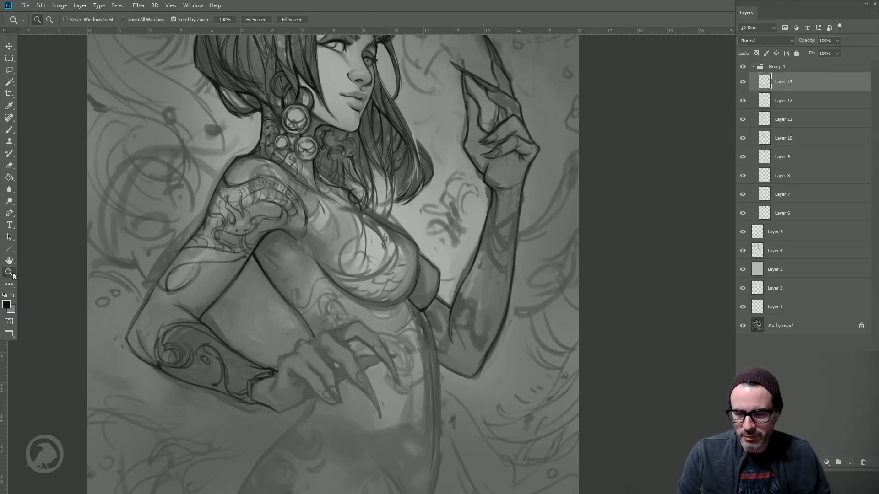
{"action": "left_click", "coordinate": [285, 238], "text": "alt"}
{"action": "left_click", "coordinate": [261, 204]}
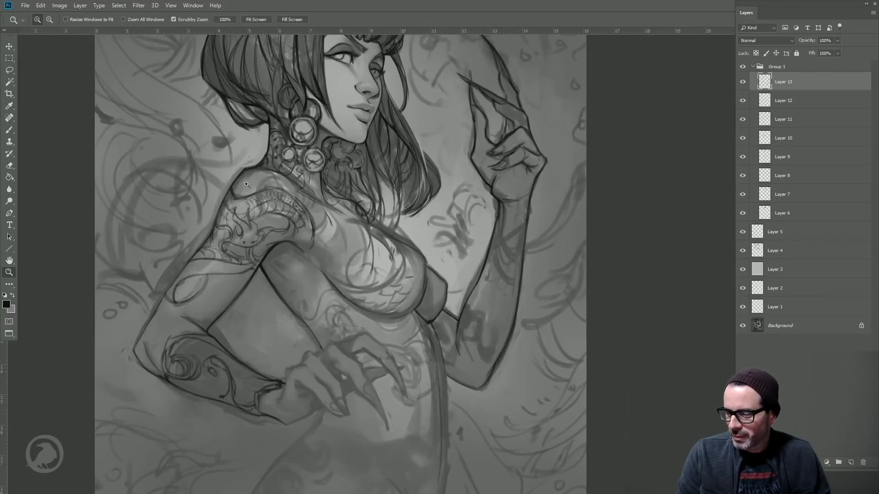
{"action": "left_click", "coordinate": [9, 130]}
{"action": "mouse_move", "coordinate": [178, 201]}
{"action": "left_mouse_down"}
{"action": "mouse_move", "coordinate": [219, 246]}
{"action": "mouse_move", "coordinate": [202, 224]}
{"action": "left_mouse_up"}
{"action": "key", "text": "bracketleft"}
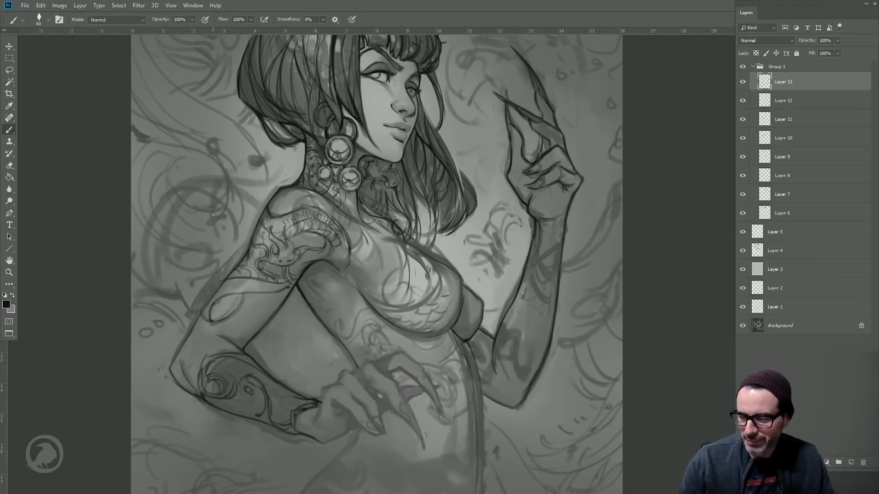
{"action": "key", "text": "bracketright"}
{"action": "key", "text": "bracketright"}
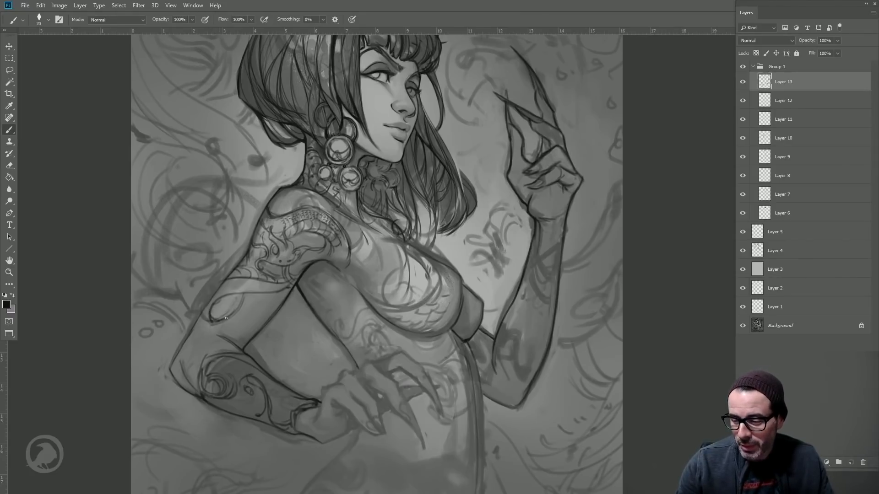
{"action": "key", "text": "bracketright"}
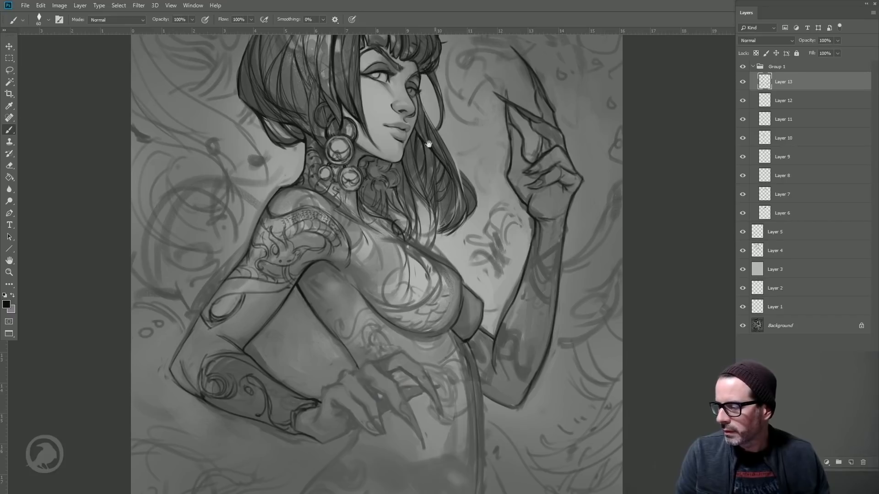
- Set the brush size to 40 for close work around the face and raised hand
{"action": "left_click_drag", "start_coordinate": [425, 149], "coordinate": [407, 231]}
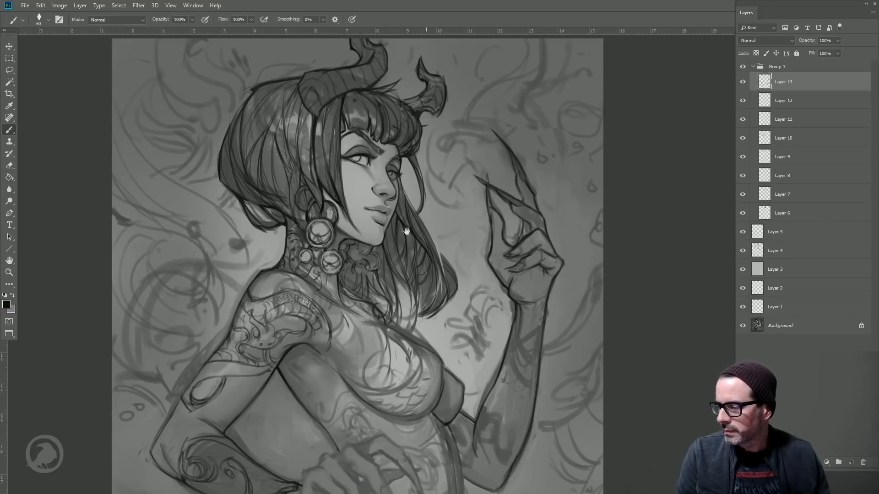
{"action": "left_click", "coordinate": [9, 273]}
{"action": "left_click", "coordinate": [492, 176]}
{"action": "left_click", "coordinate": [12, 131]}
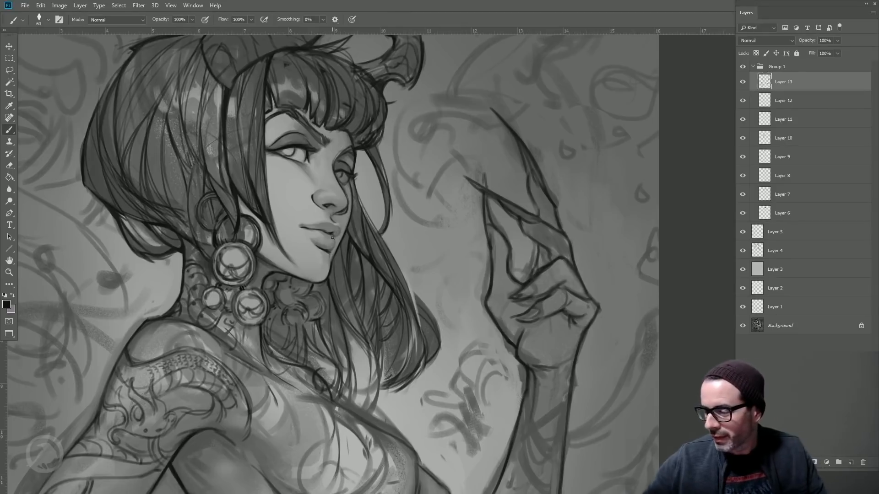
{"action": "key", "text": "bracketleft"}
{"action": "key", "text": "bracketleft"}
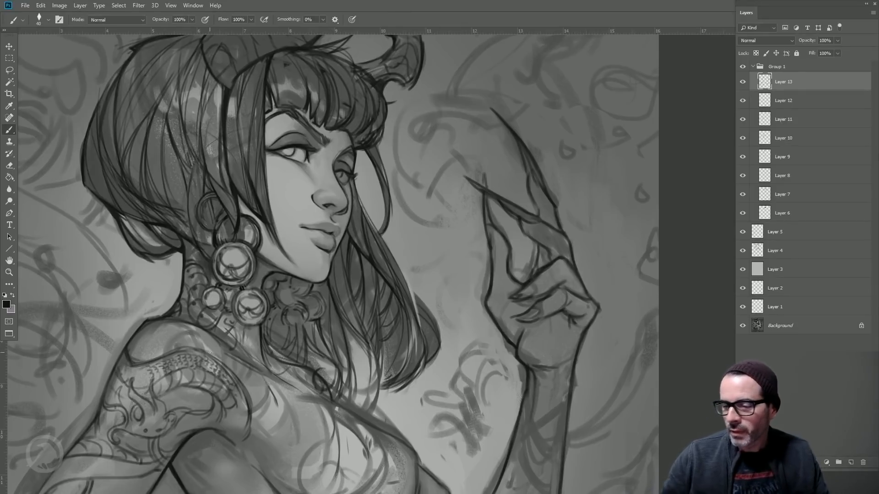
- Switch to the Eraser and reduce its size to 25
{"action": "key", "text": "e"}
{"action": "key", "text": "bracketleft"}
{"action": "key", "text": "bracketleft"}
{"action": "key", "text": "bracketleft"}
{"action": "key", "text": "bracketleft"}
{"action": "key", "text": "bracketleft"}
{"action": "key", "text": "bracketleft"}
{"action": "key", "text": "bracketleft"}
{"action": "key", "text": "bracketleft"}
{"action": "key", "text": "bracketleft"}
{"action": "key", "text": "bracketleft"}
{"action": "key", "text": "bracketleft"}
{"action": "key", "text": "bracketleft"}
{"action": "key", "text": "bracketleft"}
{"action": "key", "text": "bracketleft"}
{"action": "key", "text": "bracketleft"}
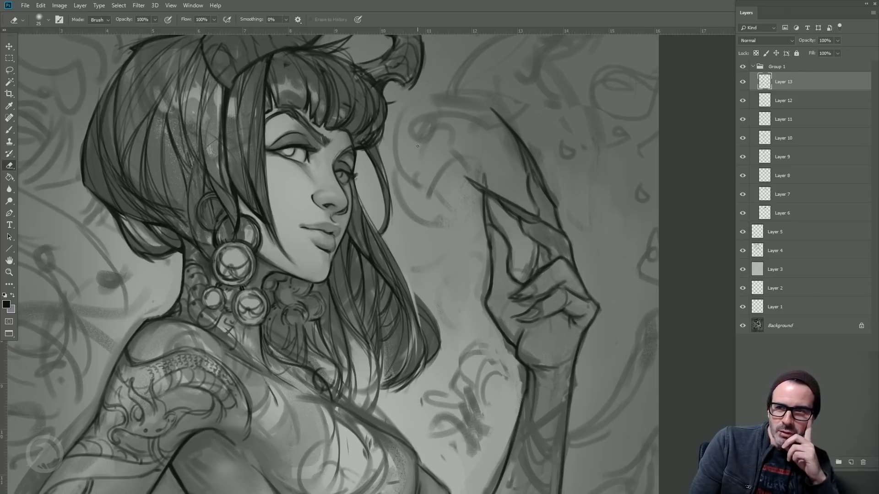
{"action": "key", "text": "m"}
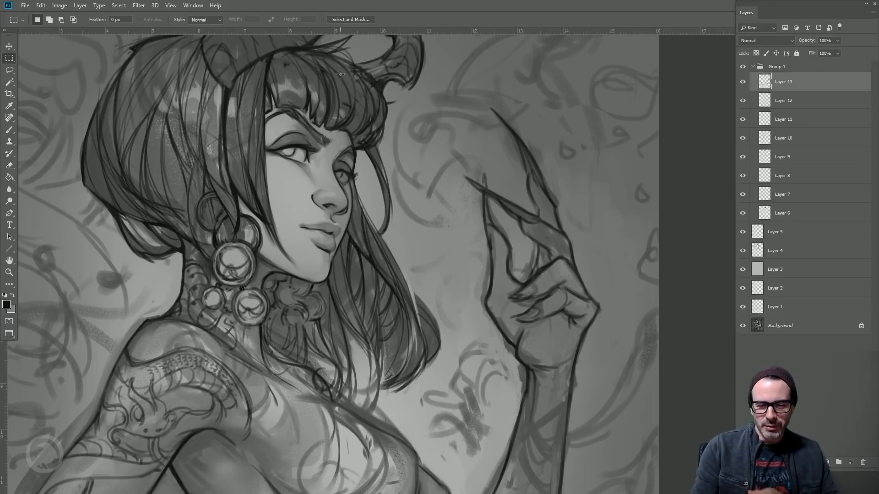
{"action": "left_click_drag", "start_coordinate": [262, 111], "coordinate": [304, 111]}
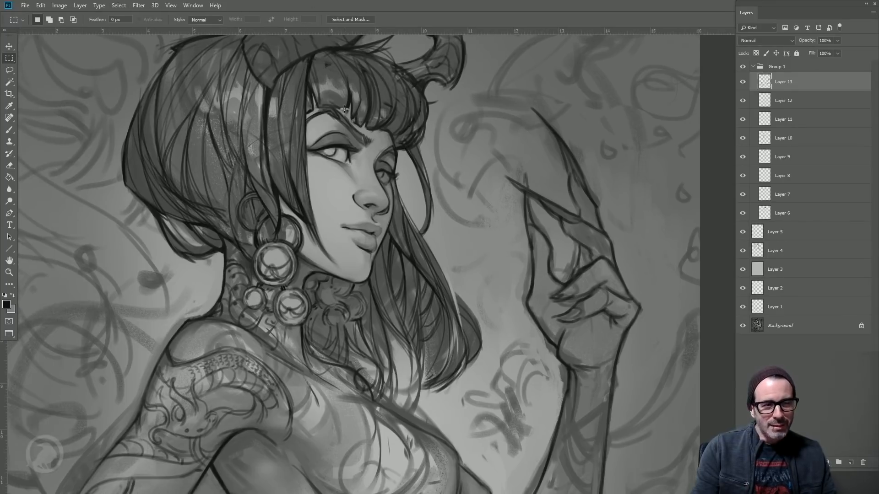